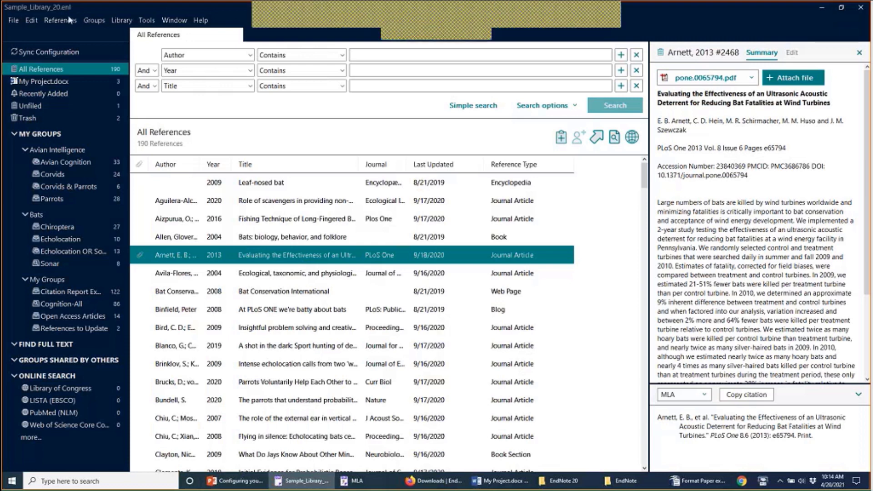
Step: Open the Edit menu in the Sample_Library_20 library window
click(31, 20)
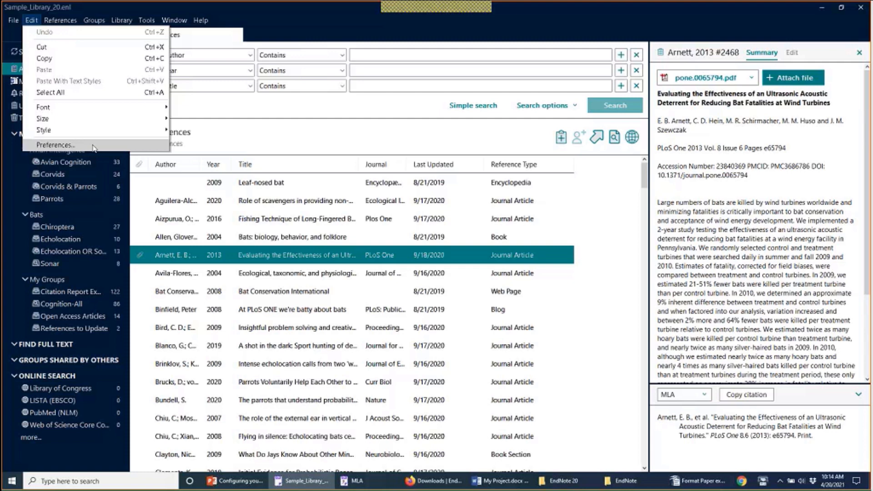
Step: Review the Display Fields and Change Case preferences, cancel unchanged, and switch to My Project.docx
click(94, 146)
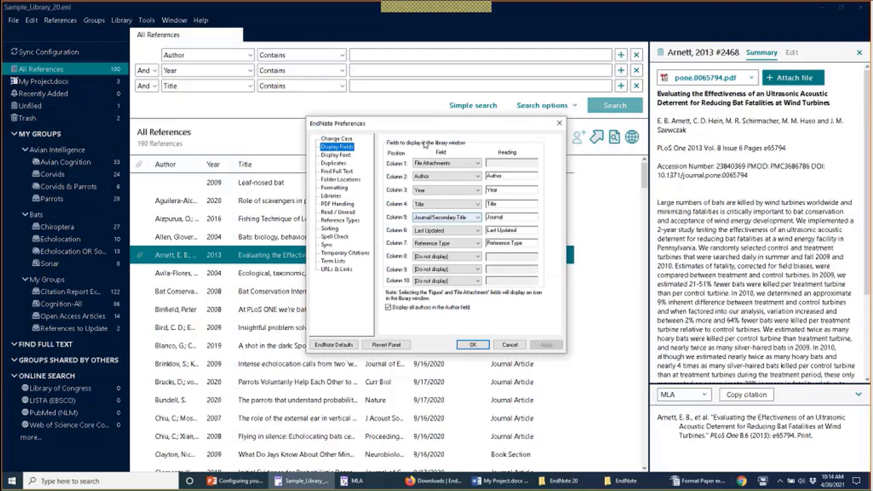
click(350, 139)
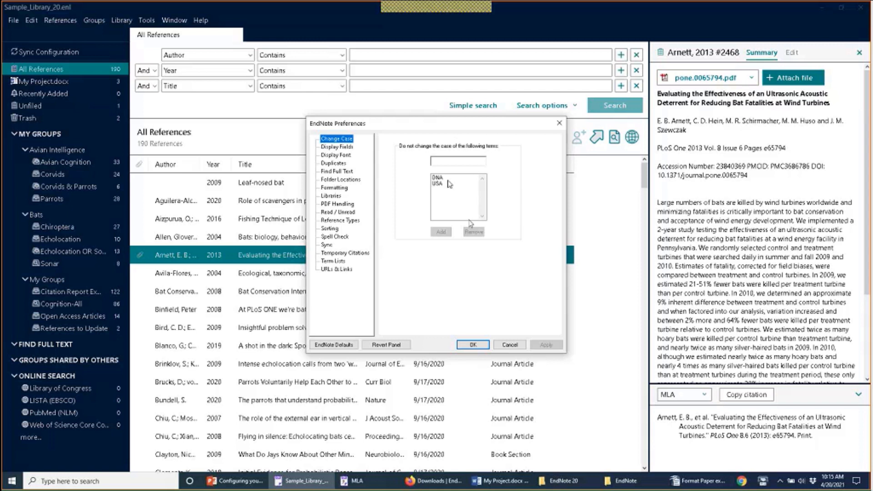
click(510, 345)
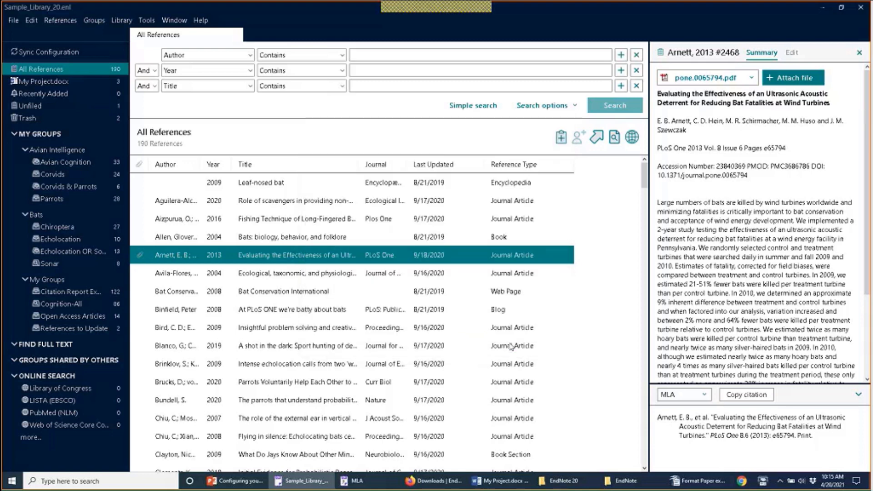
click(508, 480)
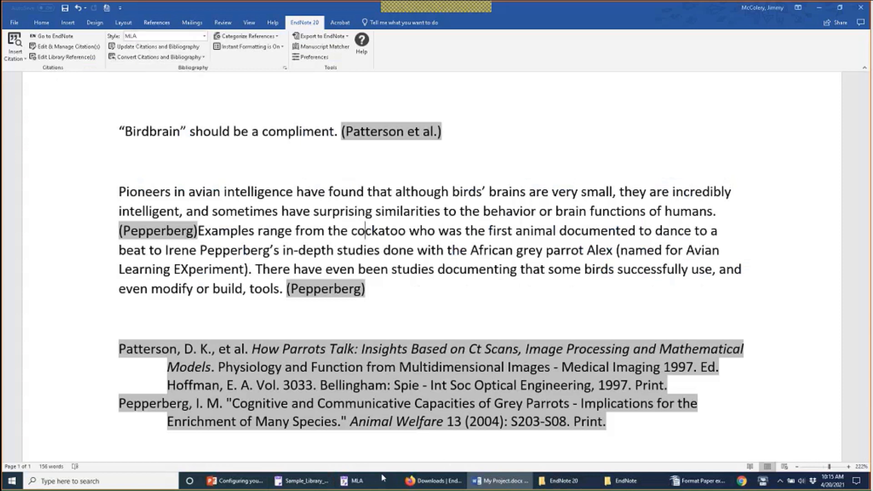
Step: Bring the MLA output style editor to the front from the taskbar
mouse_move(379, 481)
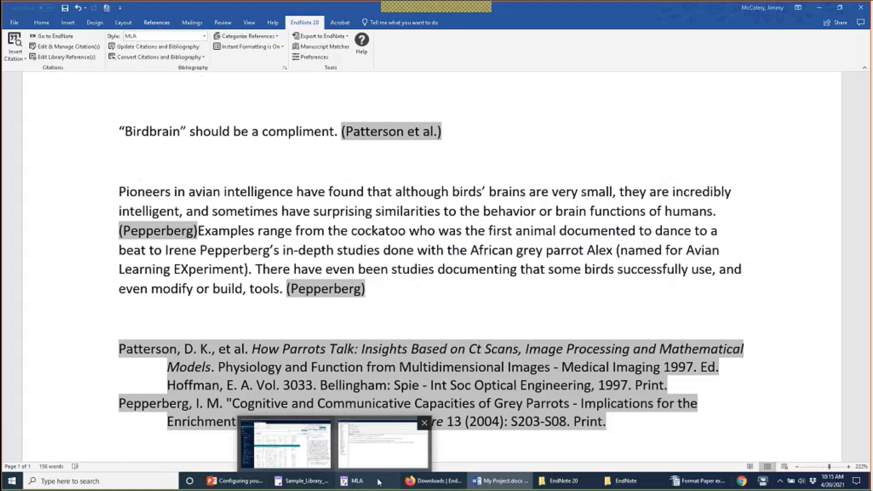
click(379, 482)
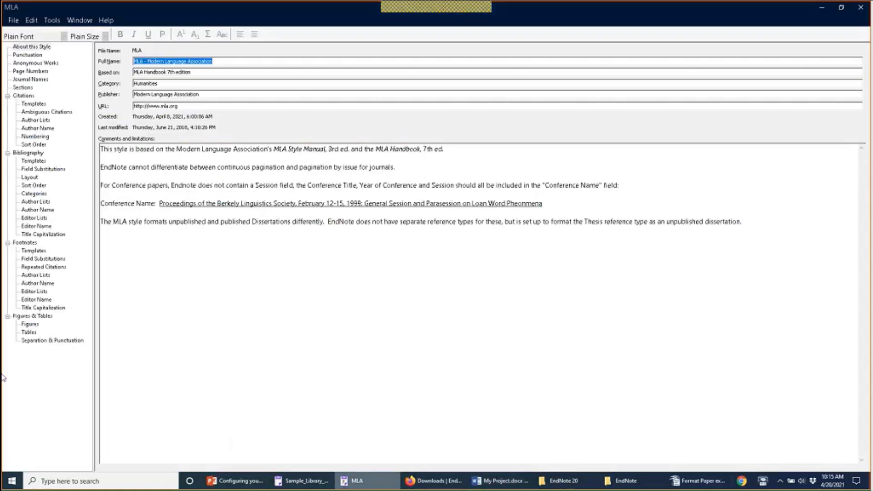
Step: Set MLA bibliography Title Capitalization to 'Leave titles as entered', then return to My Project.docx
click(50, 235)
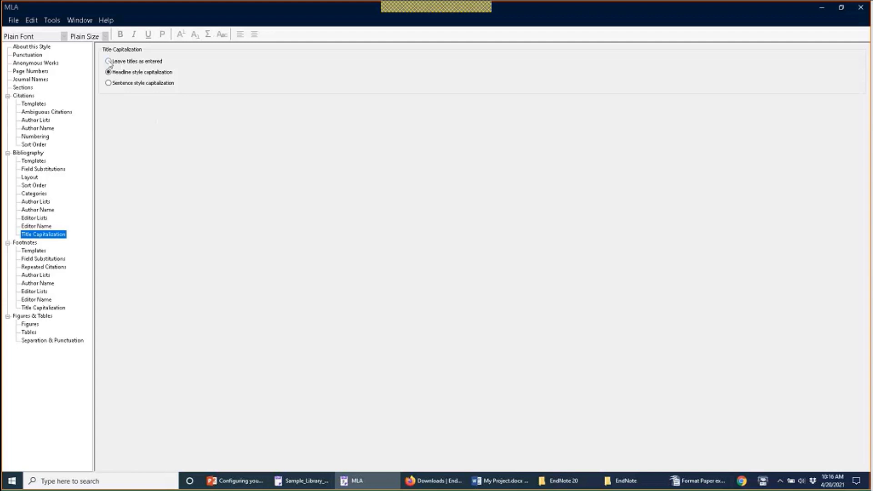
click(109, 62)
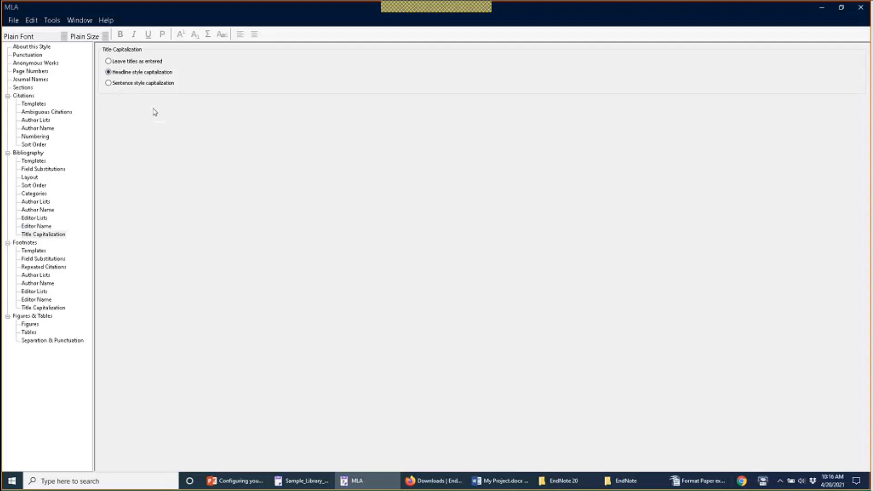
click(503, 477)
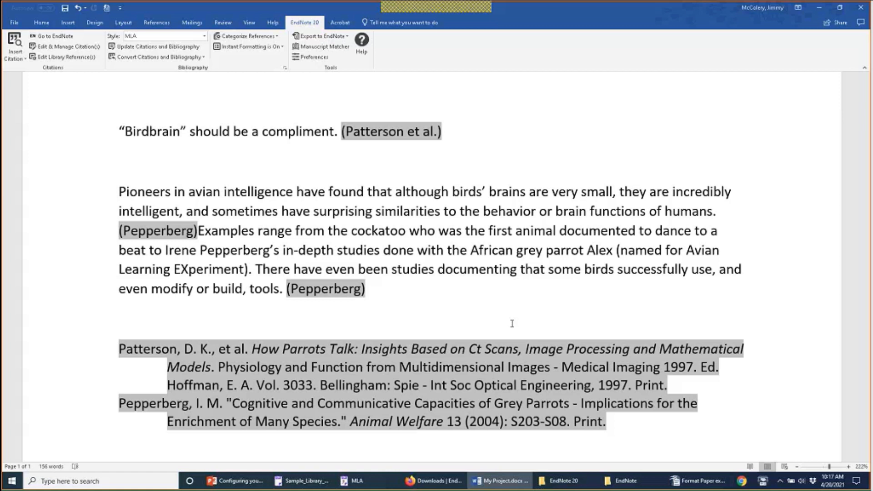
Step: Return to the MLA style editor's bibliography title capitalization settings
click(365, 480)
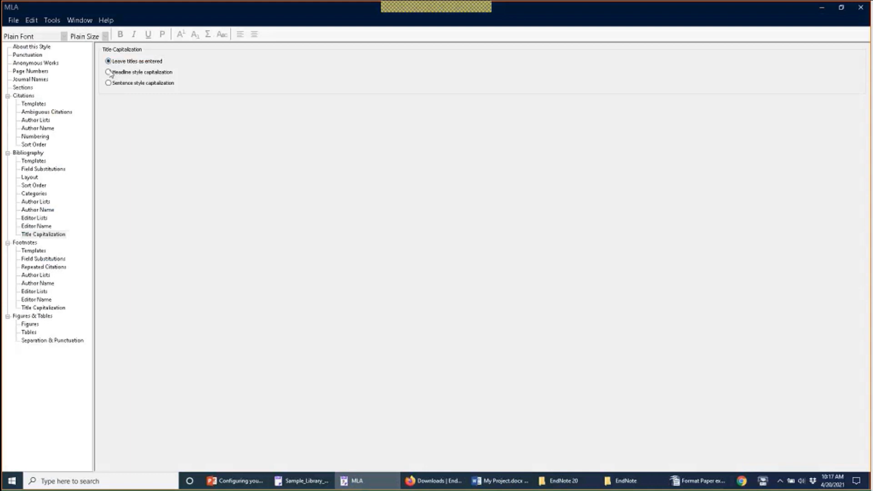
Step: Switch MLA bibliography titles back to headline style capitalization and return to Sample_Library_20
click(109, 72)
click(314, 486)
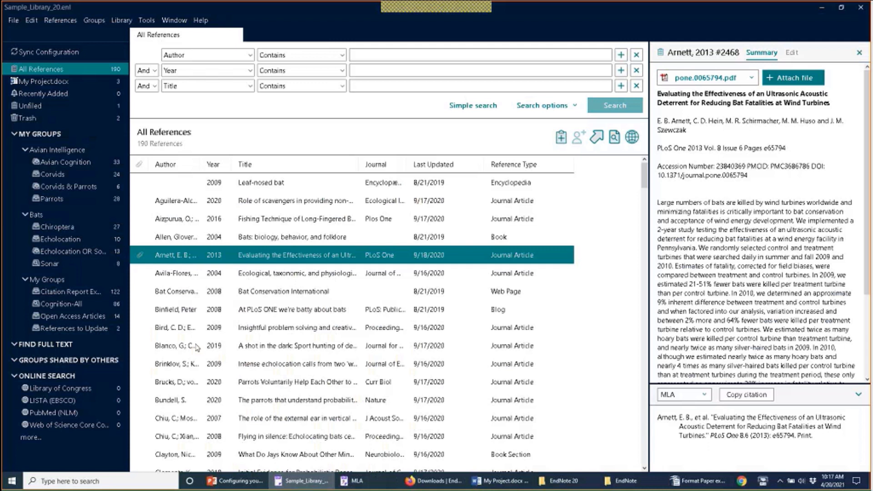
Step: Add CT to the Change Case protected terms beside DNA and USA, then apply and save
click(31, 20)
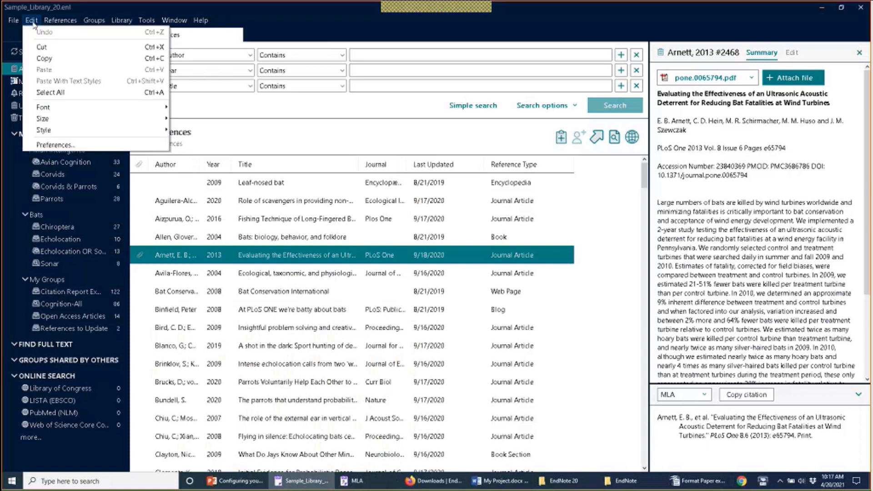
click(46, 145)
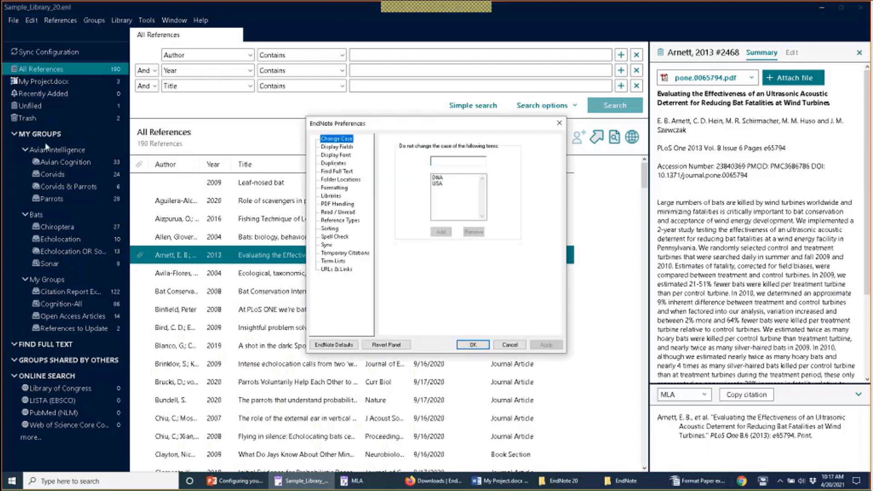
click(447, 161)
text(CT)
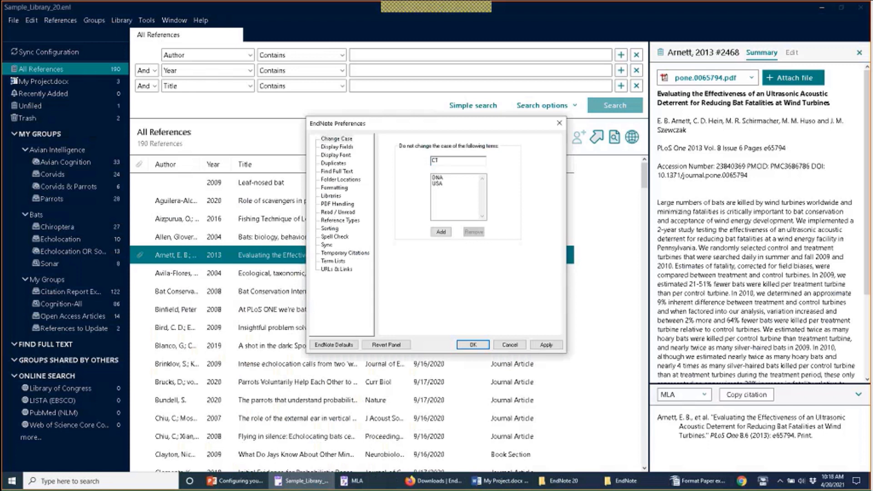
click(445, 233)
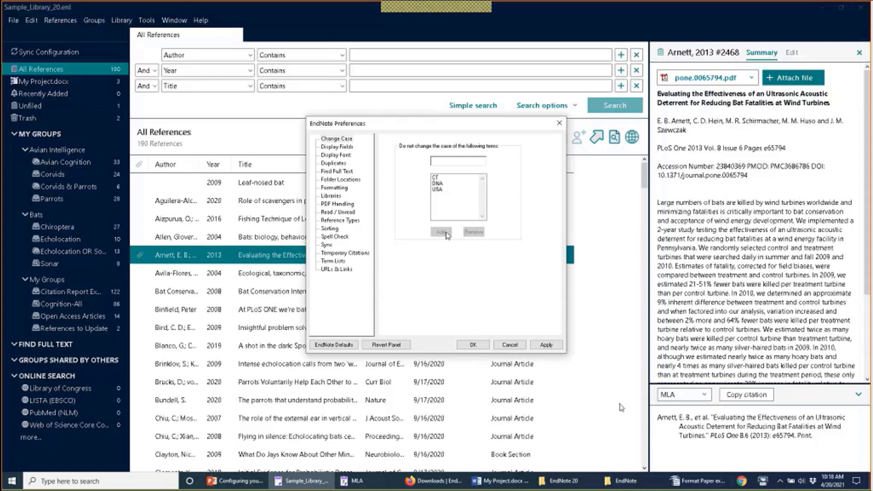
click(551, 346)
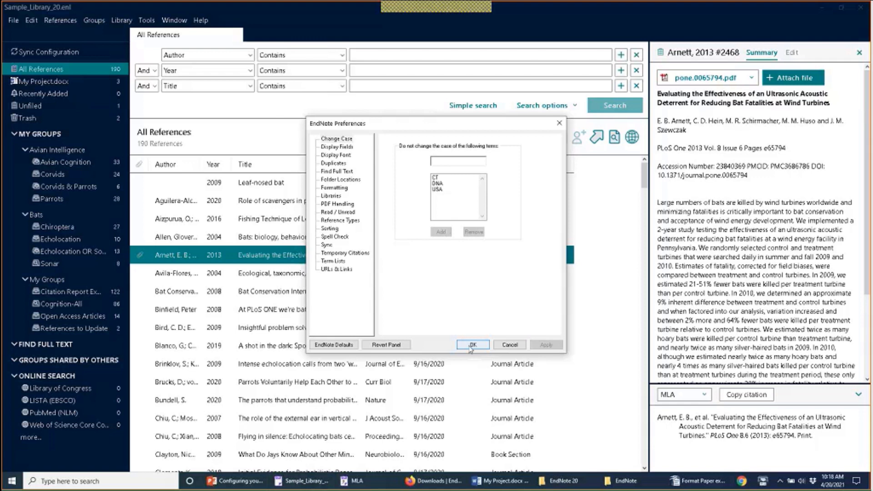
click(472, 346)
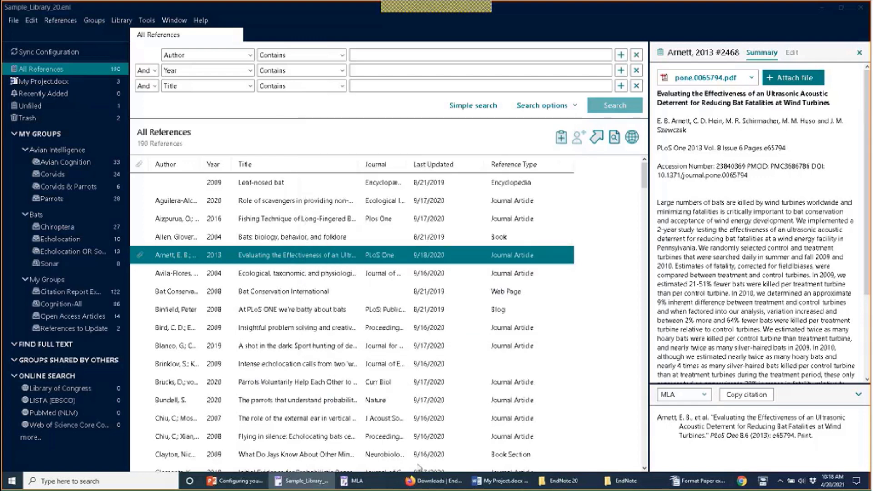
Step: Update My Project.docx citations and bibliography so the Patterson title reads 'CT Scans'
click(490, 486)
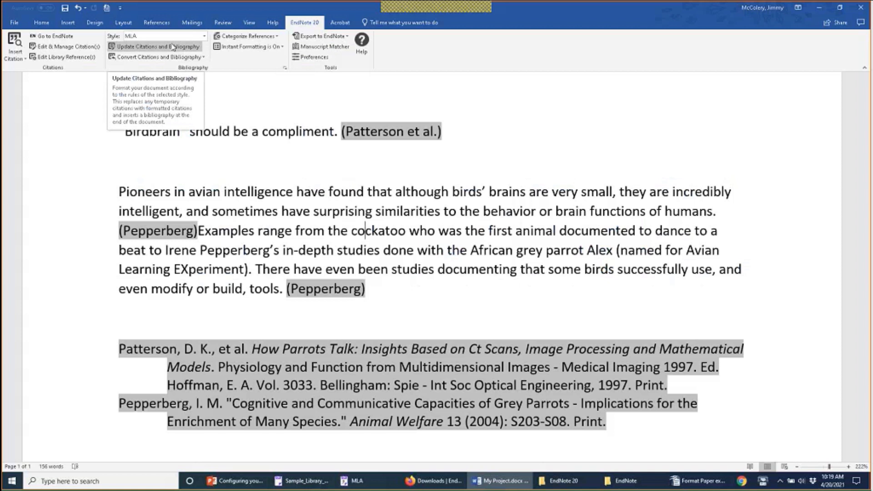
click(173, 47)
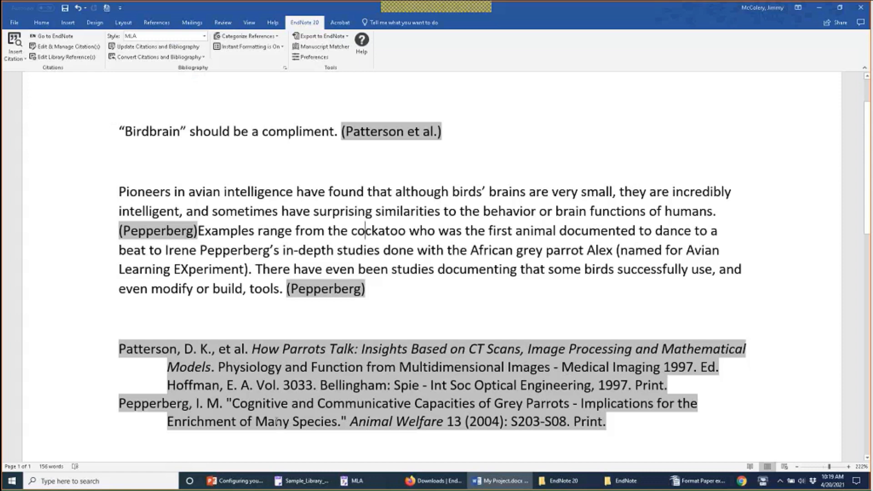
click(315, 481)
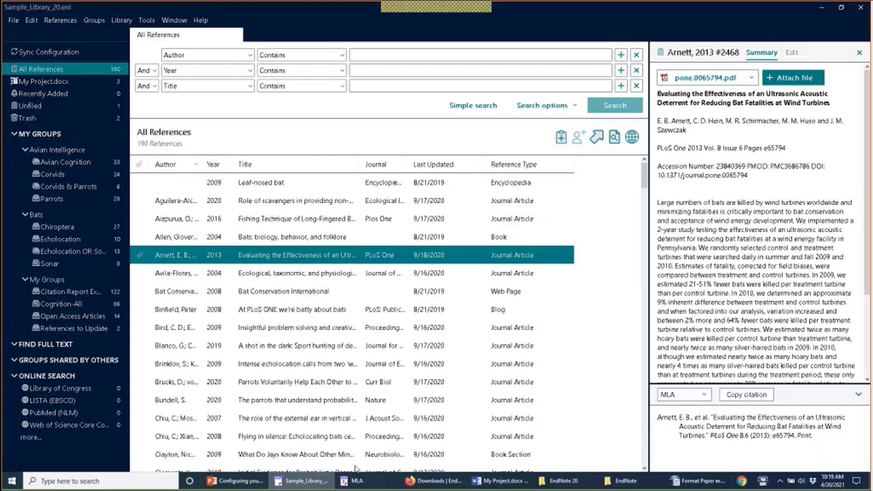
Step: Close the MLA style editor, answering its save prompt, and reopen EndNote Preferences
click(359, 480)
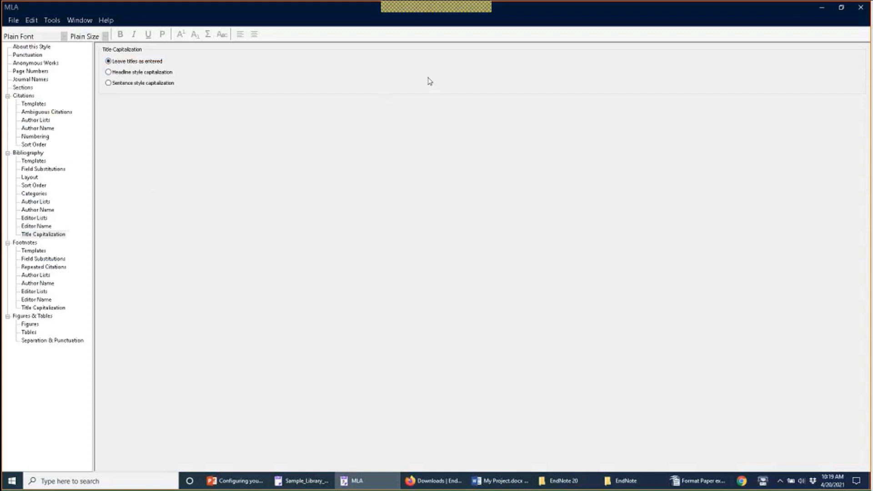
click(861, 7)
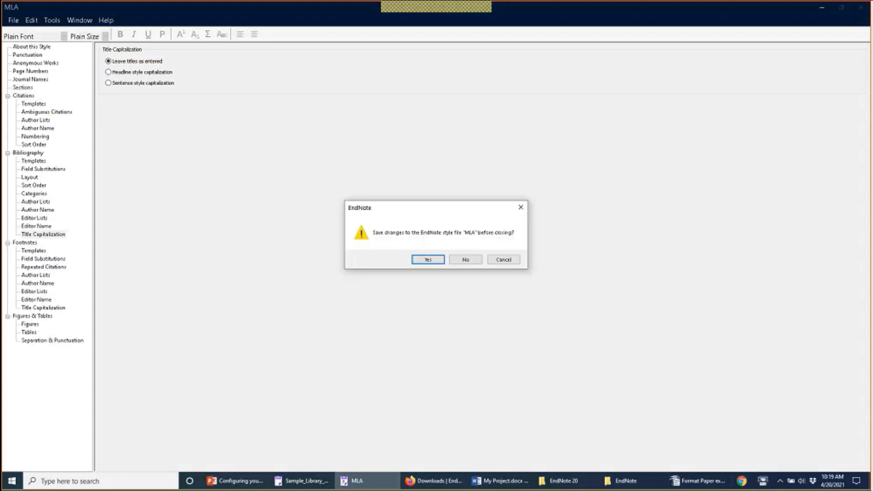
click(480, 263)
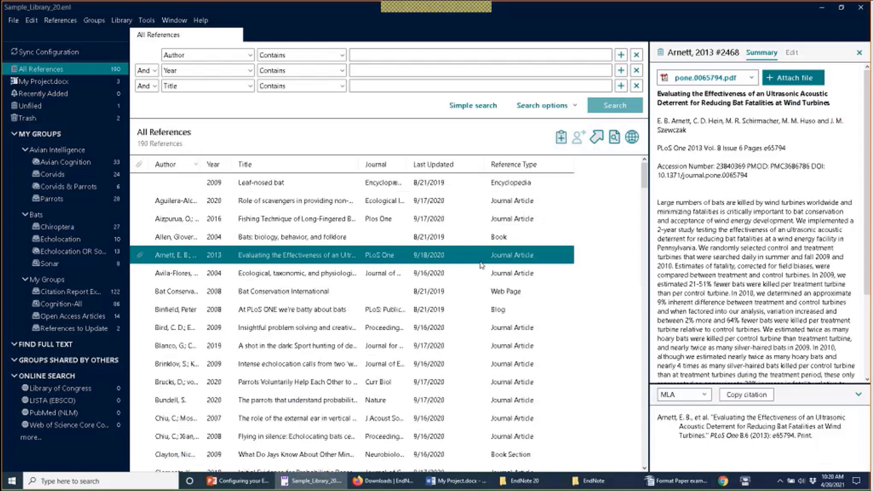
click(33, 21)
click(71, 145)
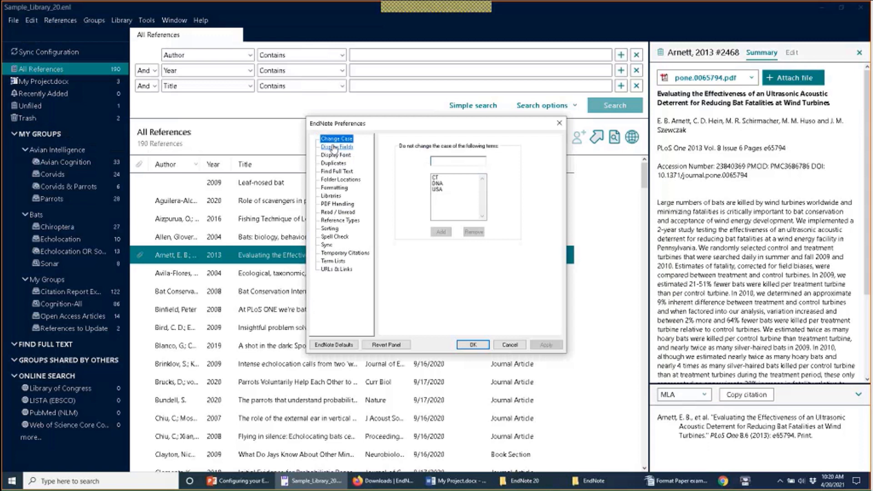
Step: Check the Display Fields column settings, then close Preferences
click(335, 147)
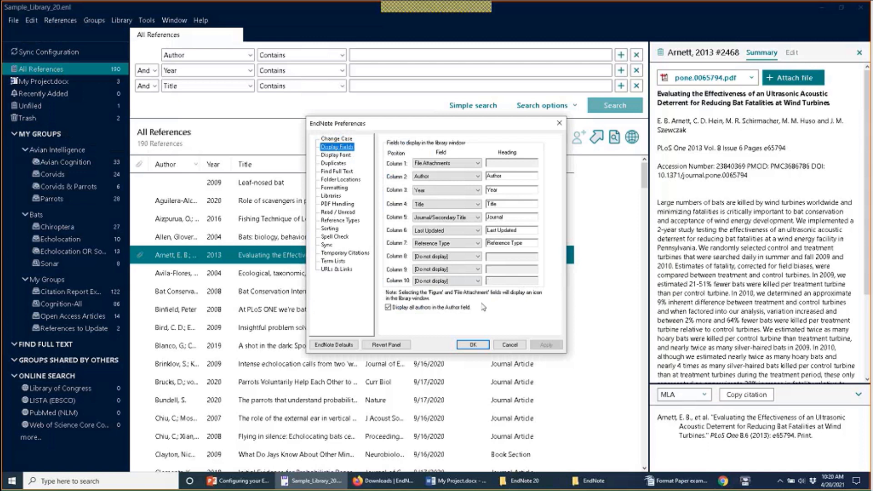
click(472, 347)
Step: Close Preferences and the reference preview, and widen the Title and Year columns
click(472, 346)
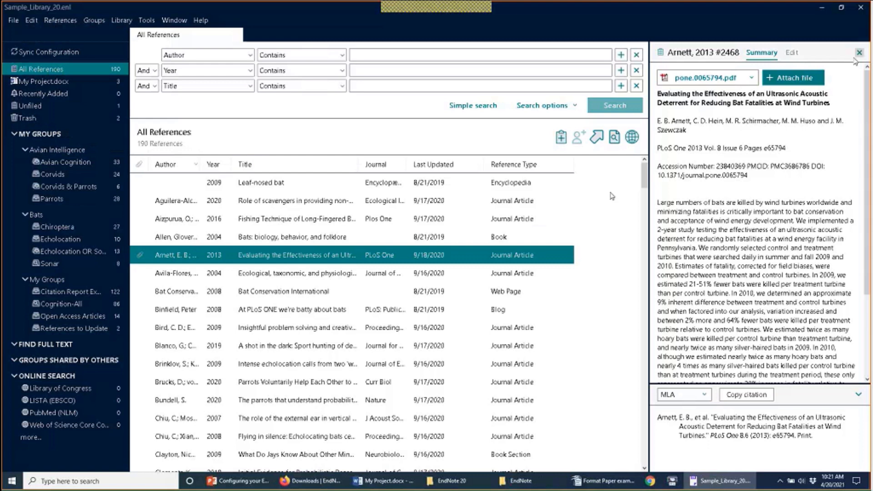
click(860, 53)
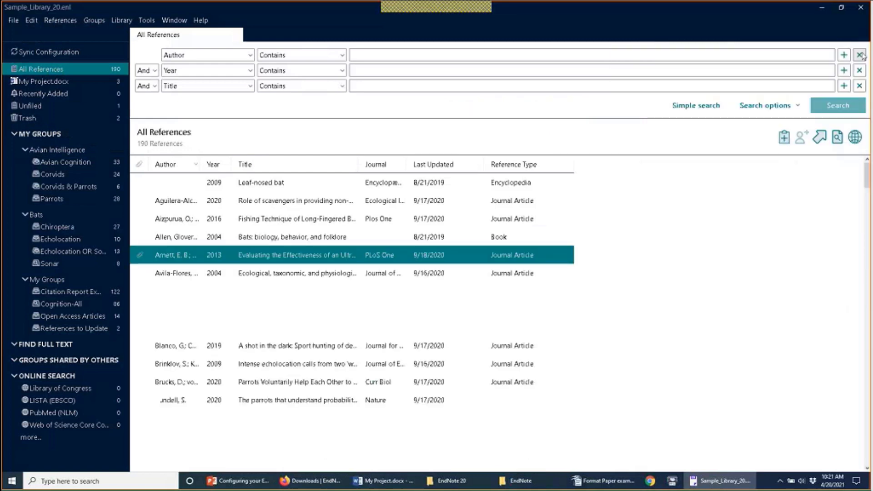
drag(359, 158, 425, 162)
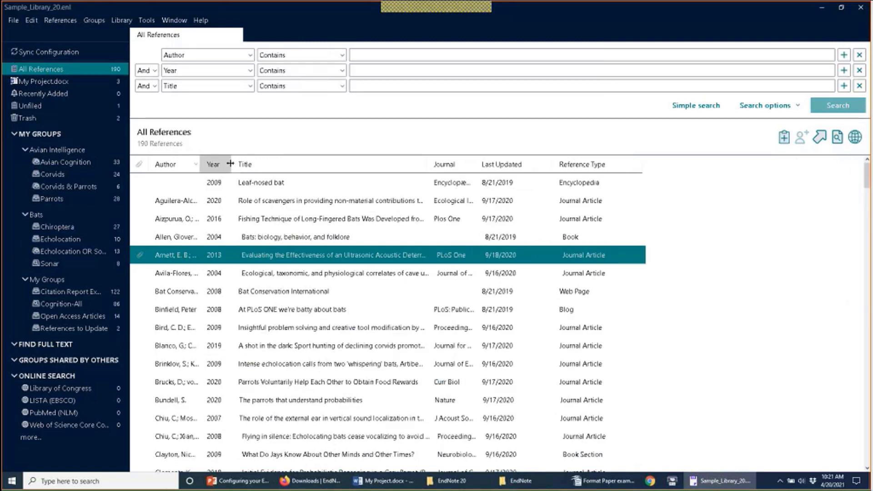
drag(230, 164, 233, 163)
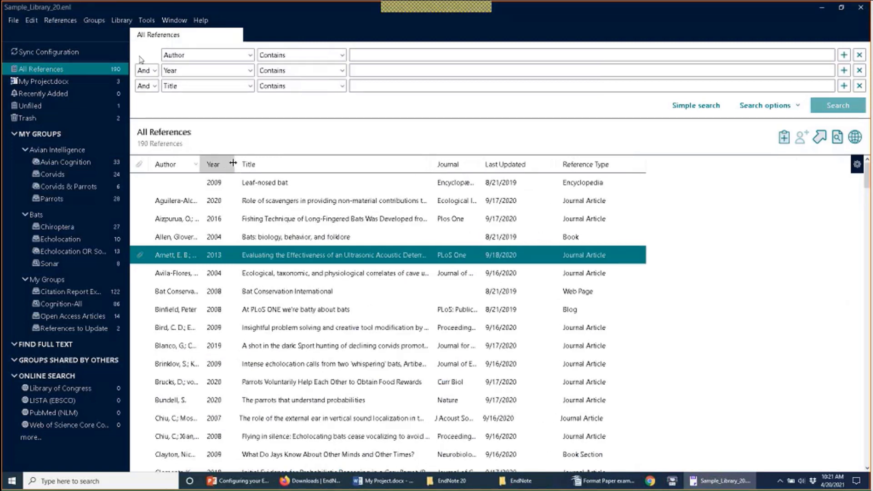
Step: Reopen the Display Fields preferences and review the field choices for Column 8
click(31, 21)
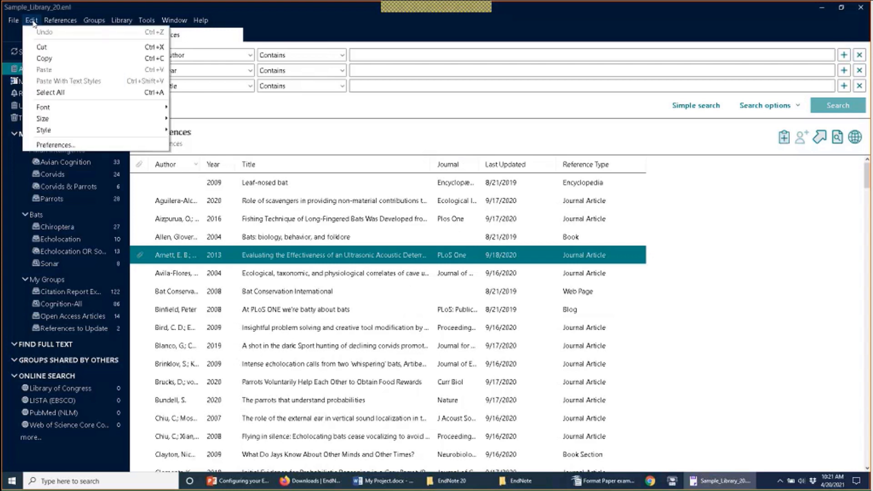
click(89, 144)
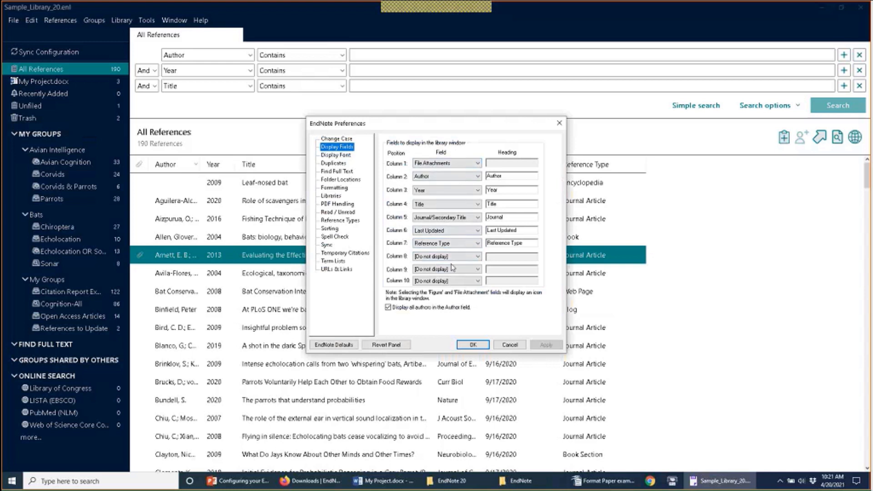
click(454, 257)
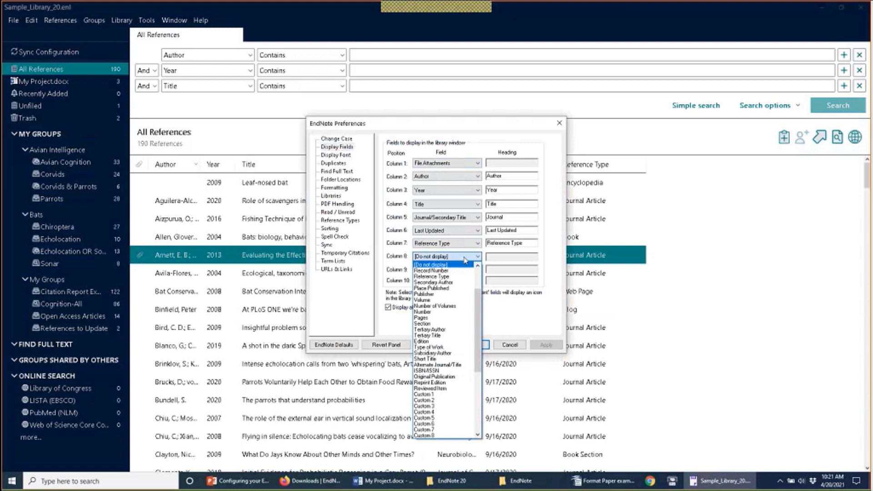
click(466, 260)
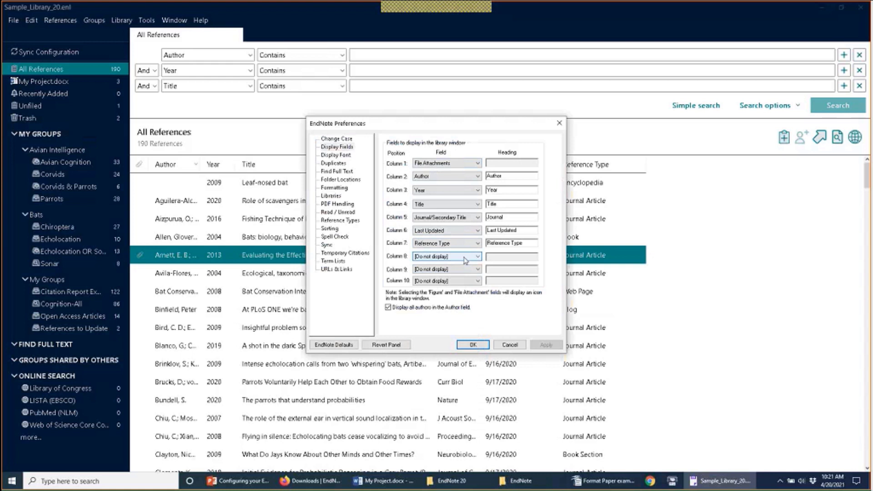
click(476, 258)
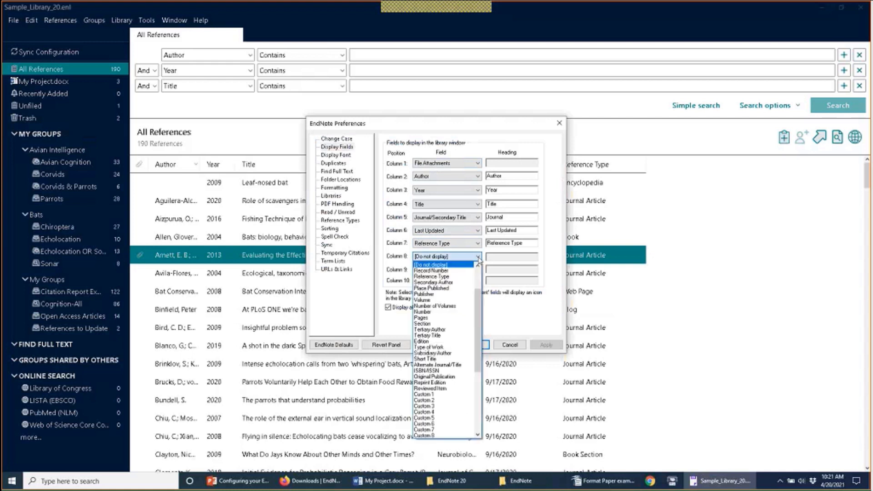
Step: Assign Read/Unread Status to Column 8 and apply the new column settings
scroll(476, 288, up, 3)
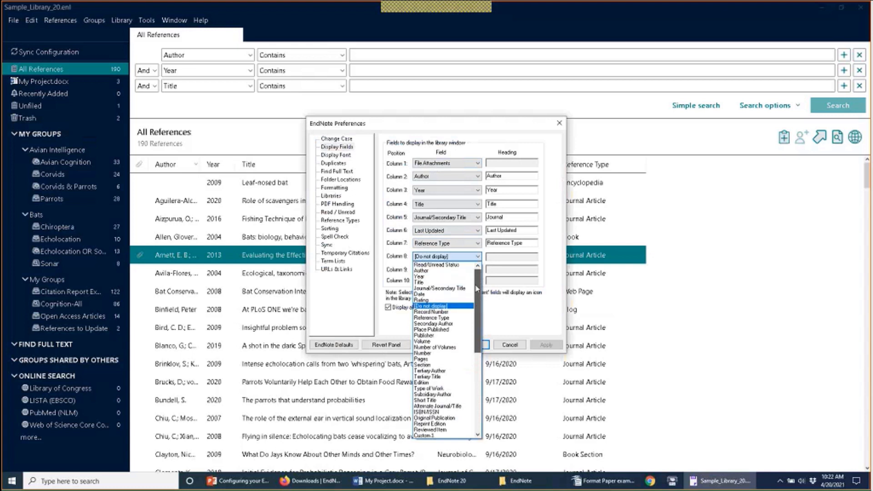
drag(477, 288, 478, 365)
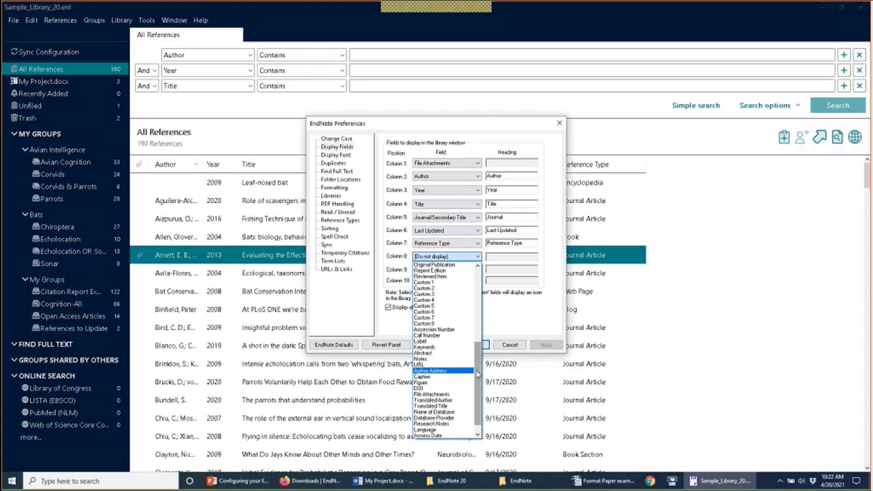
drag(478, 374, 478, 382)
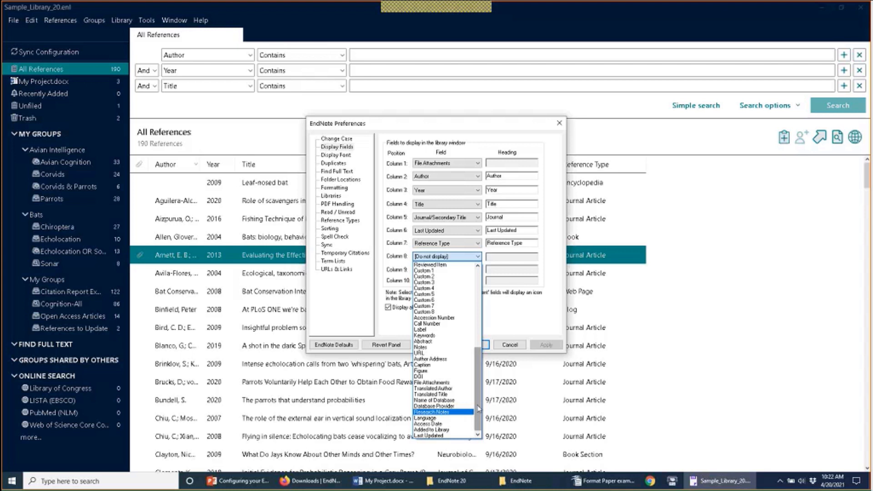
drag(478, 409, 476, 311)
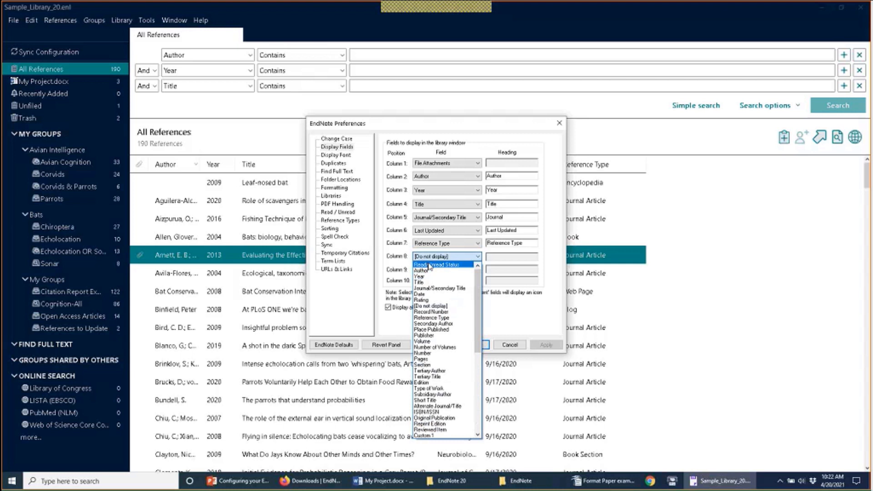
click(429, 265)
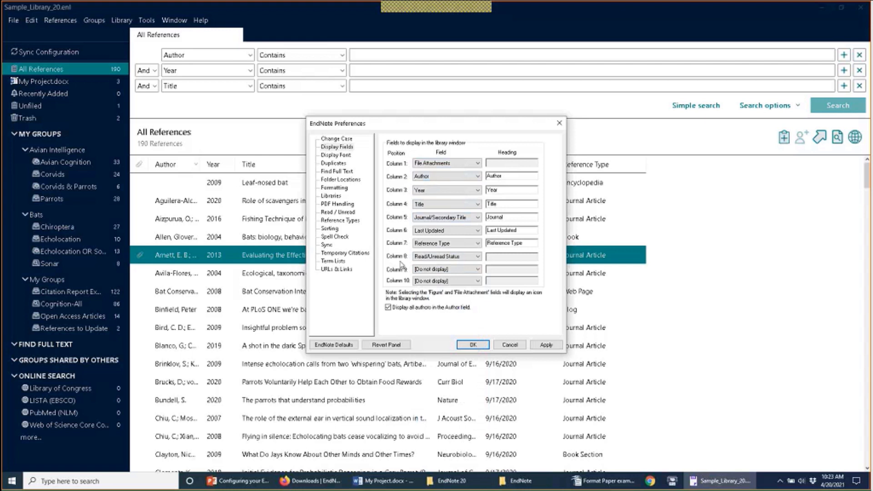
click(473, 346)
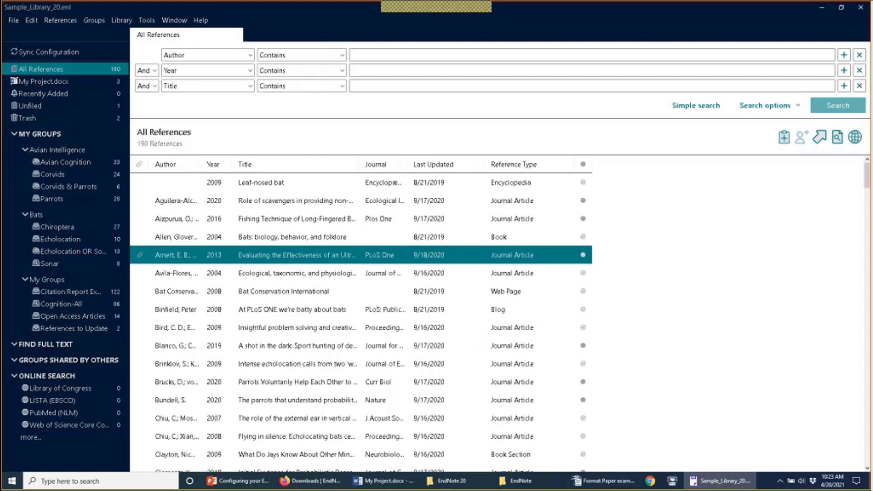
Step: Move the Read/Unread Status column ahead of the attachment and Author columns
drag(588, 168, 141, 160)
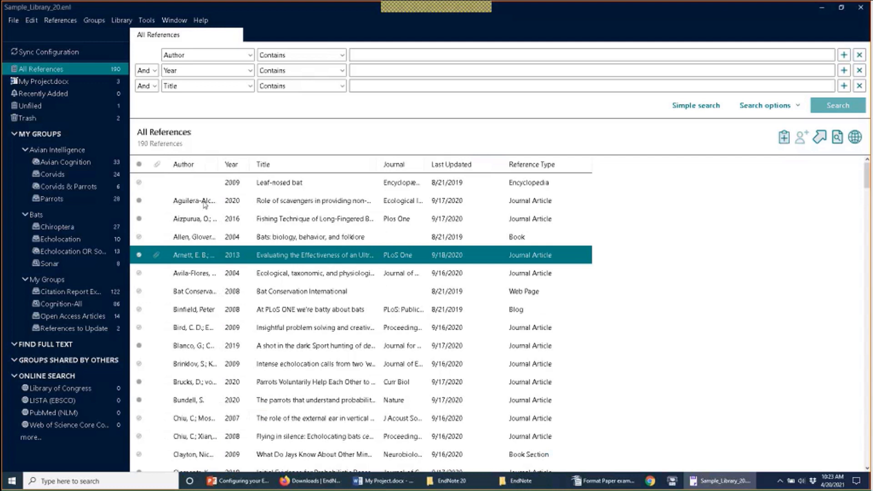
Step: Reopen Display Fields preferences and review the Column 3 Author settings and Column 8 field
click(31, 20)
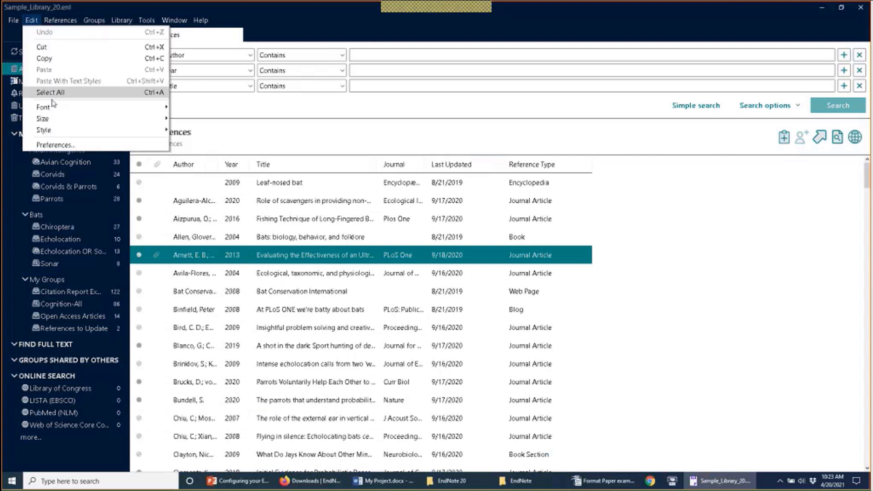
click(64, 145)
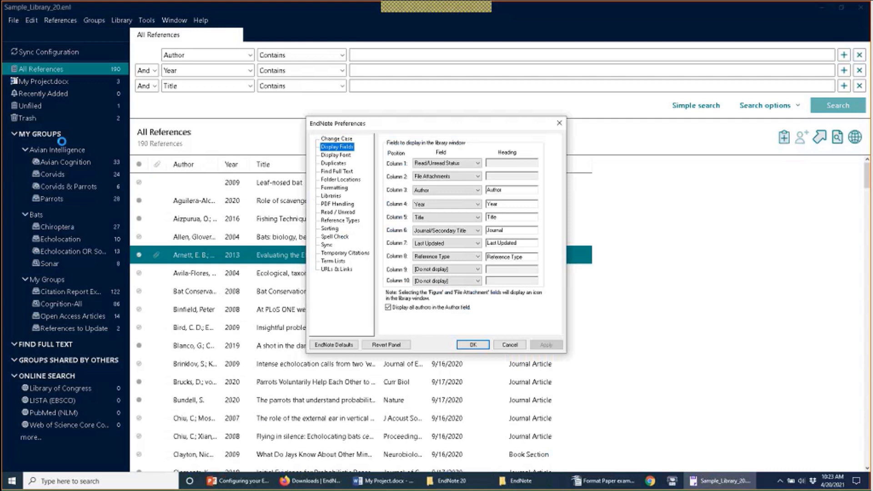
click(422, 191)
click(435, 191)
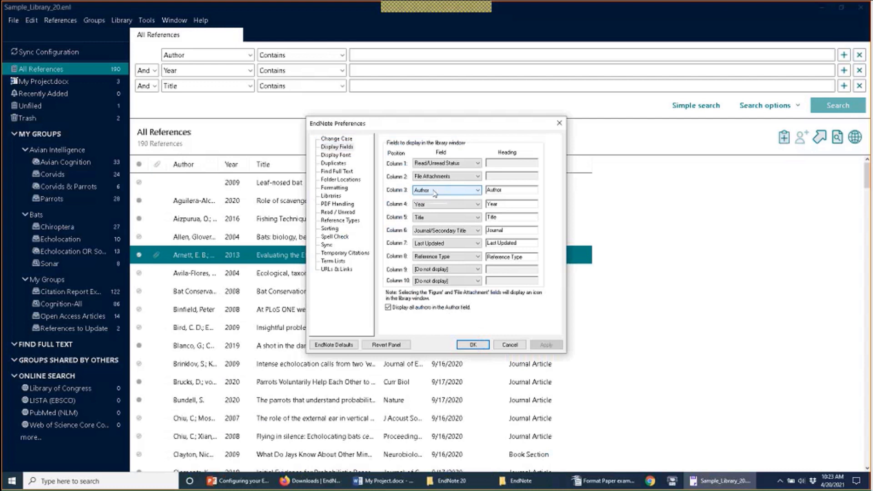
click(521, 190)
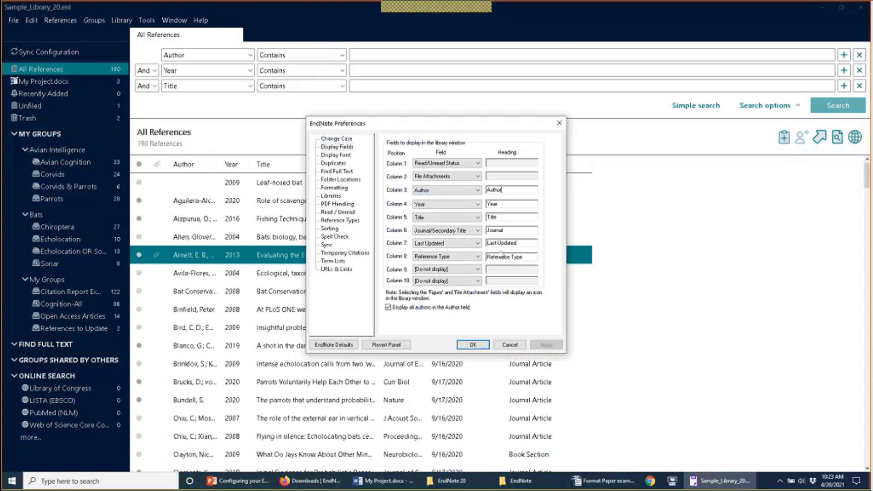
click(477, 256)
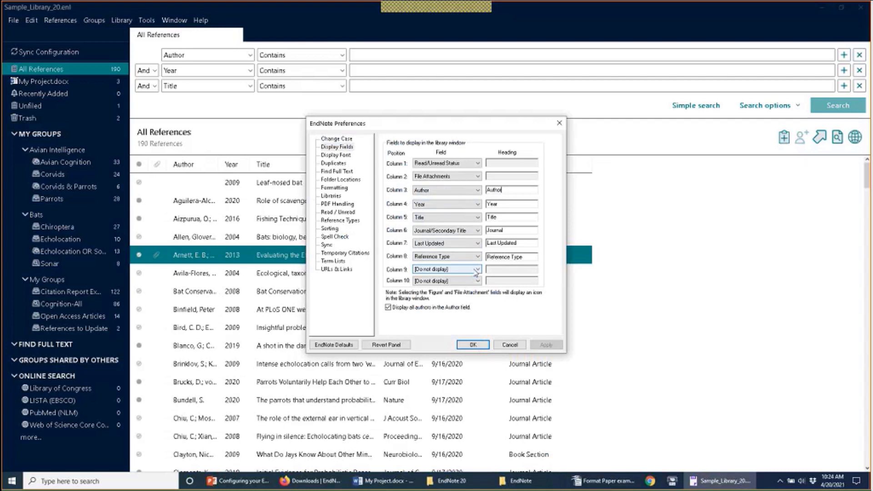
Step: Set Column 9 to the Label field and rename its heading to 'Filing Number'
click(476, 269)
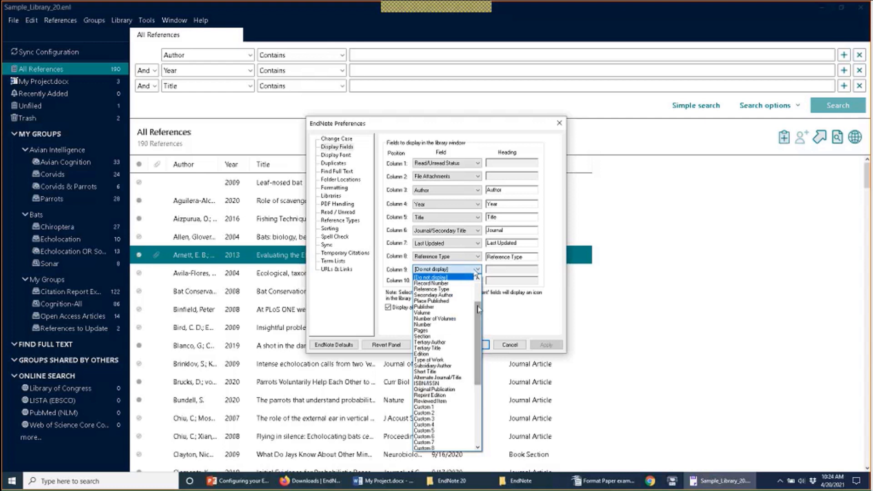
drag(478, 306, 478, 349)
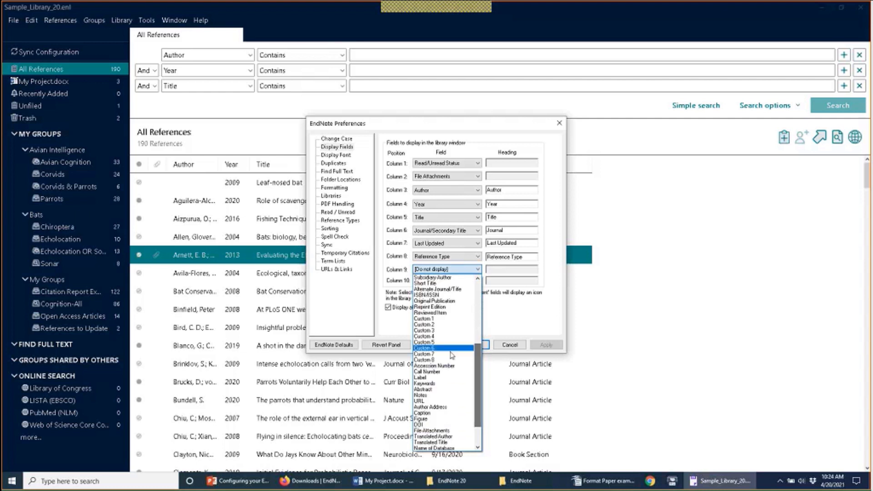
click(443, 378)
click(510, 269)
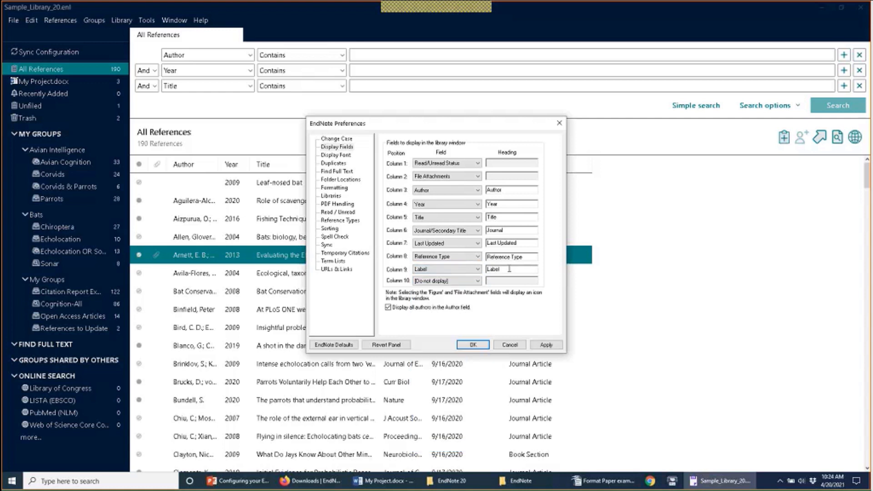
double_click(510, 269)
text(Filing Number)
click(481, 348)
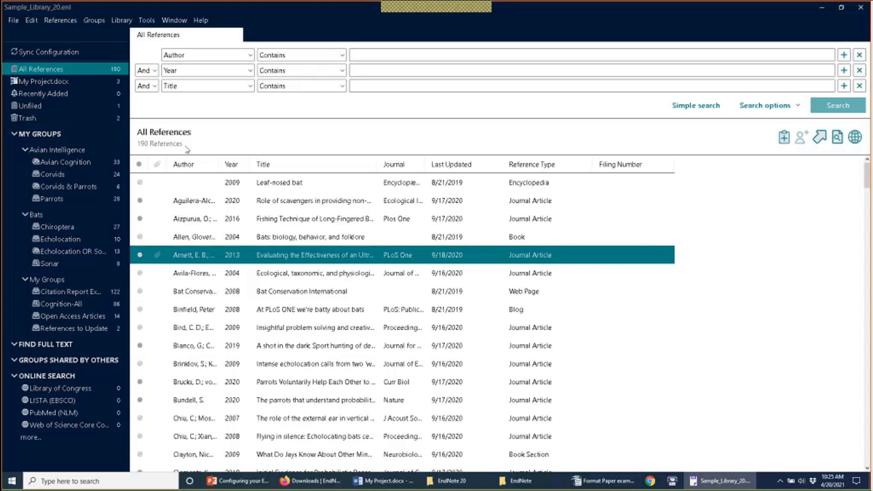
Step: Set Column 10 to the Figure field in Display Fields preferences and confirm
click(31, 20)
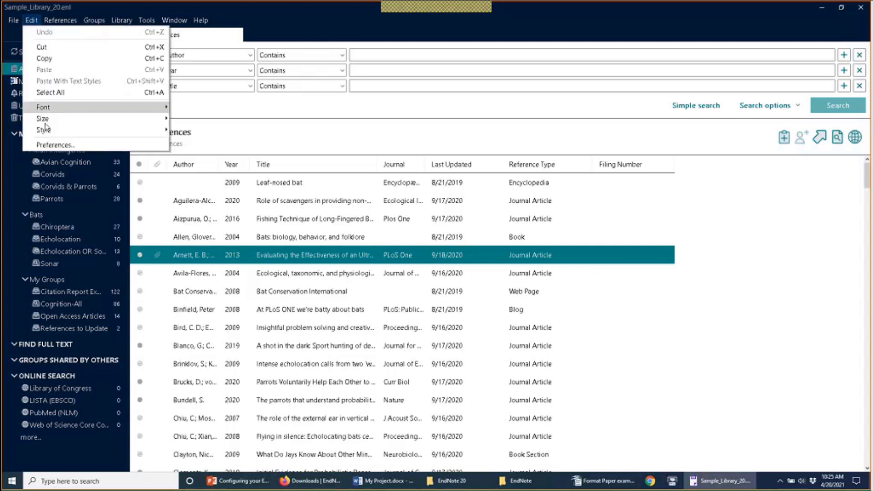
click(54, 146)
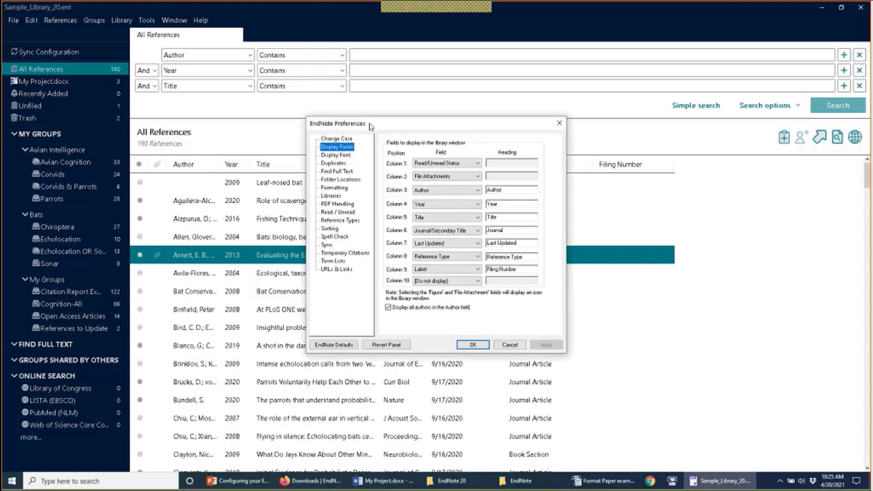
drag(371, 126, 410, 198)
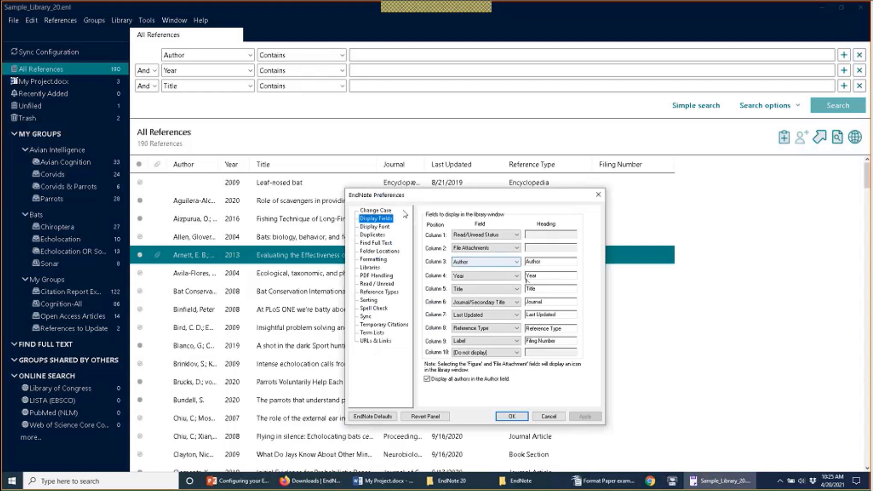
click(516, 352)
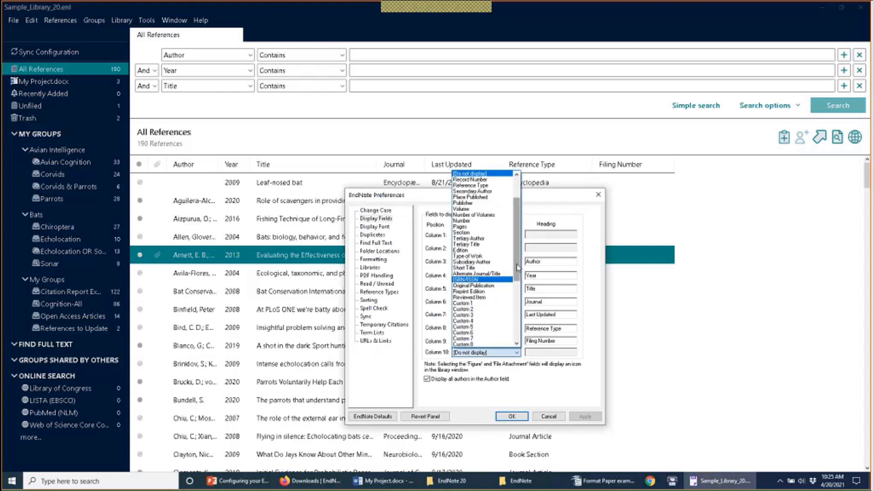
drag(518, 268, 517, 326)
click(485, 280)
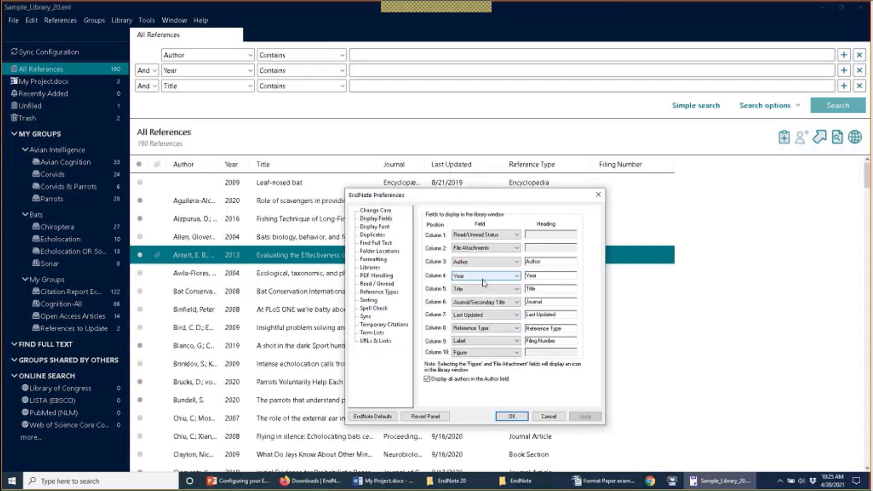
click(511, 417)
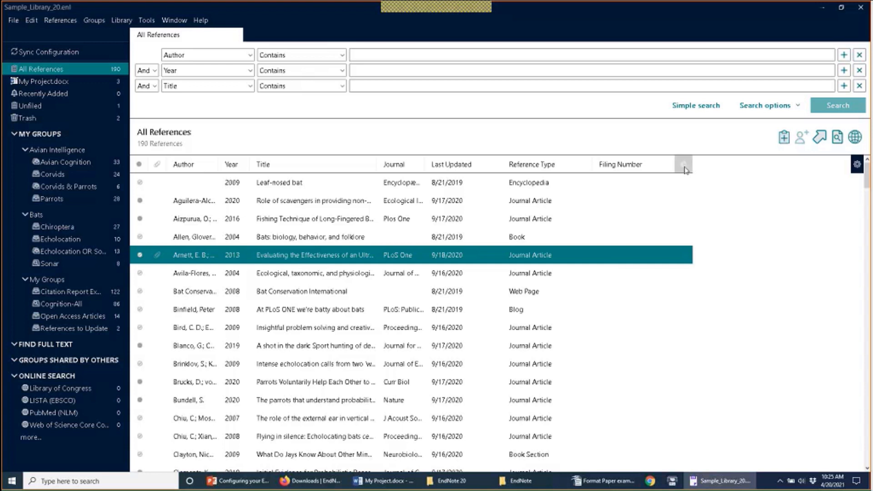
Step: Move the Figure column beside the attachments column, sort by it, and select the 2020 scavengers reference
drag(684, 164, 177, 175)
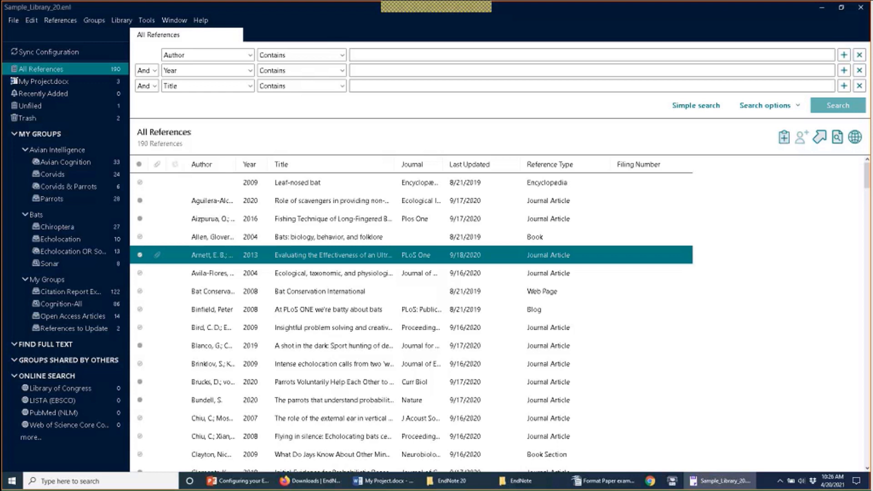
click(174, 164)
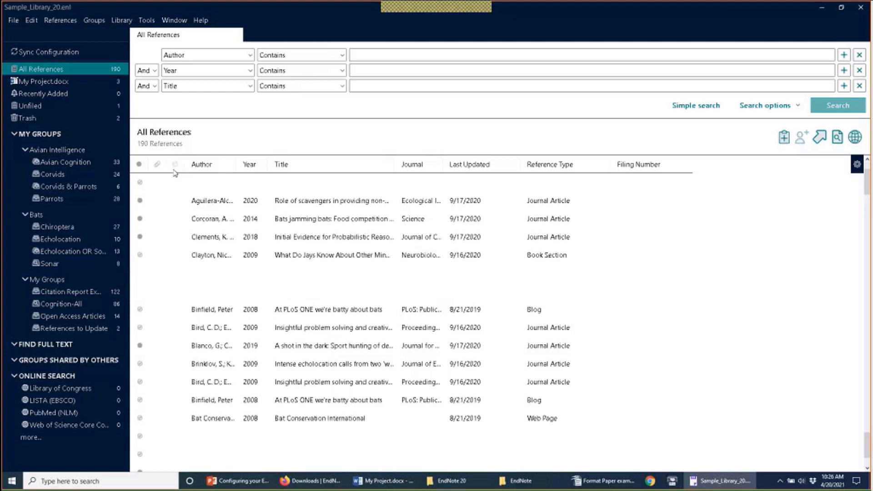
click(176, 165)
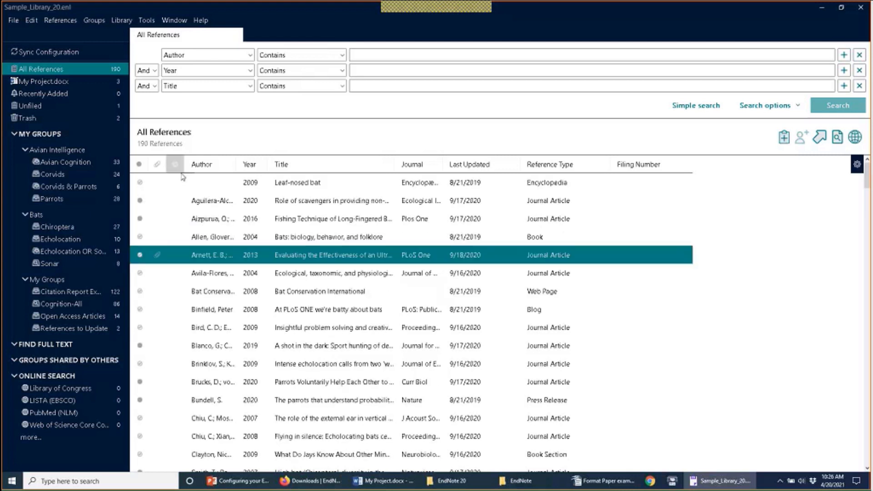
click(180, 201)
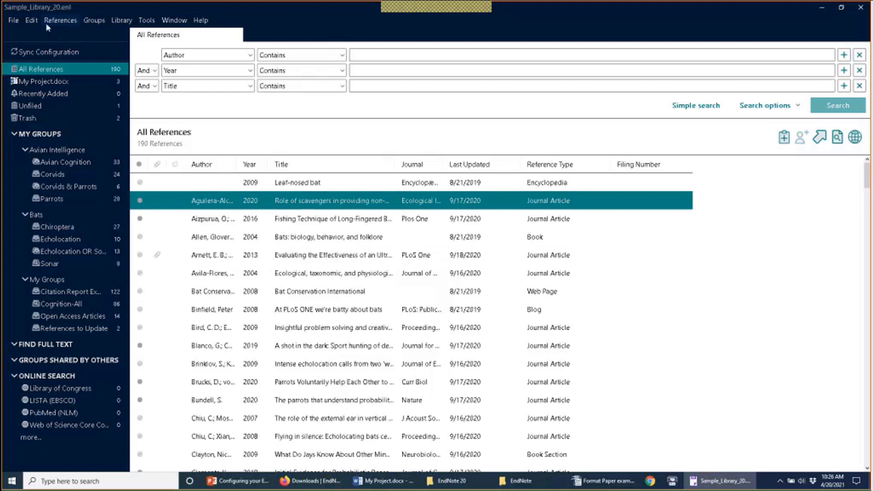
Step: Set Column 3, the Figure field, to [Do not display] and confirm
click(32, 20)
click(65, 144)
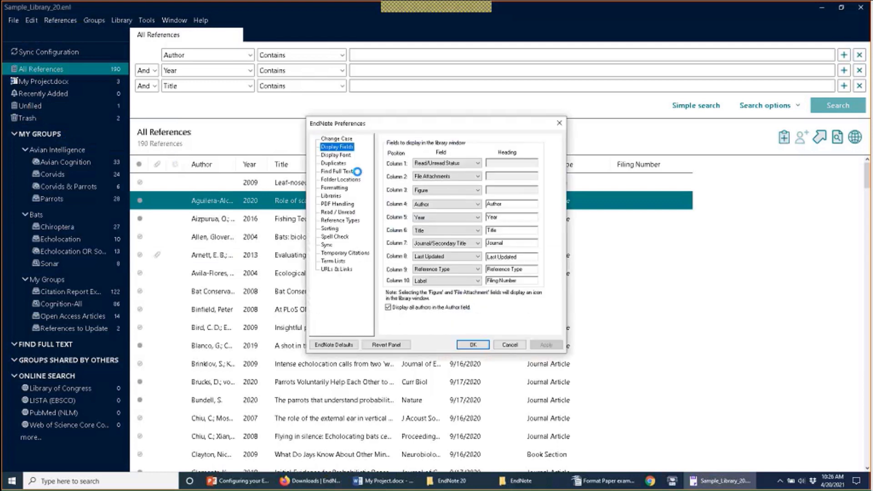
click(478, 190)
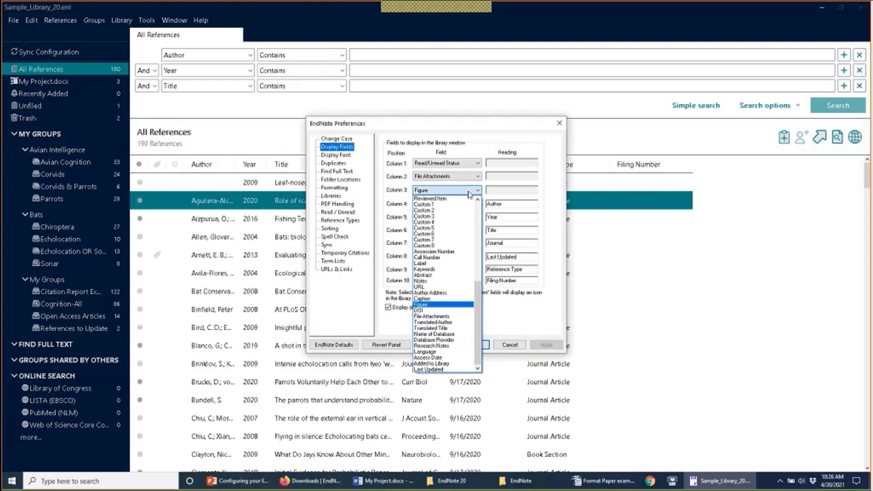
scroll(479, 222, up, 3)
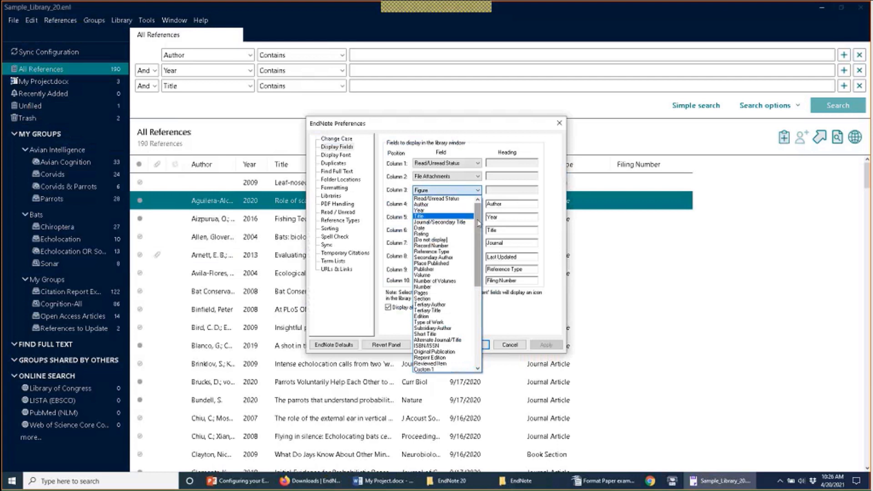
click(464, 240)
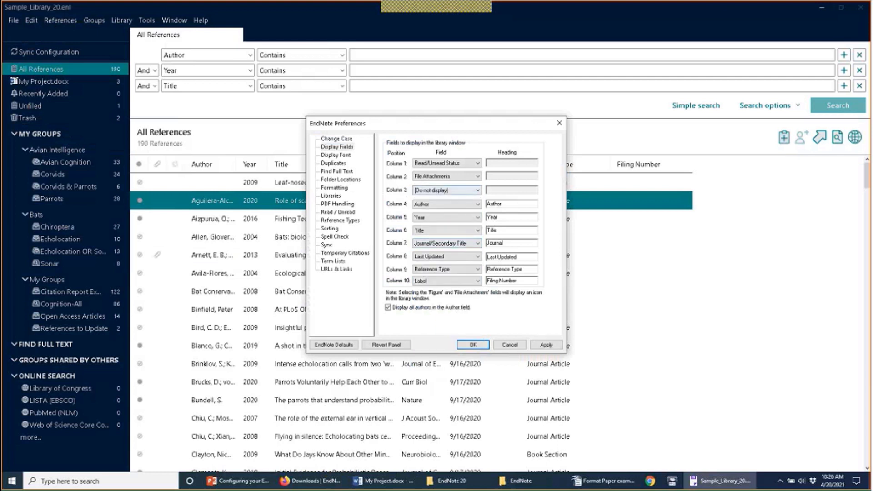
click(473, 344)
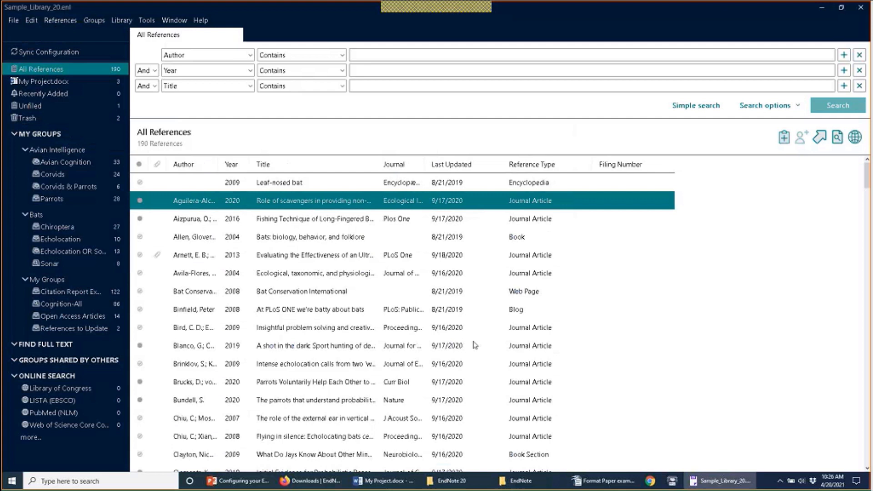
Step: Turn off 'Display all authors in the Author field' in Display Fields preferences
click(39, 24)
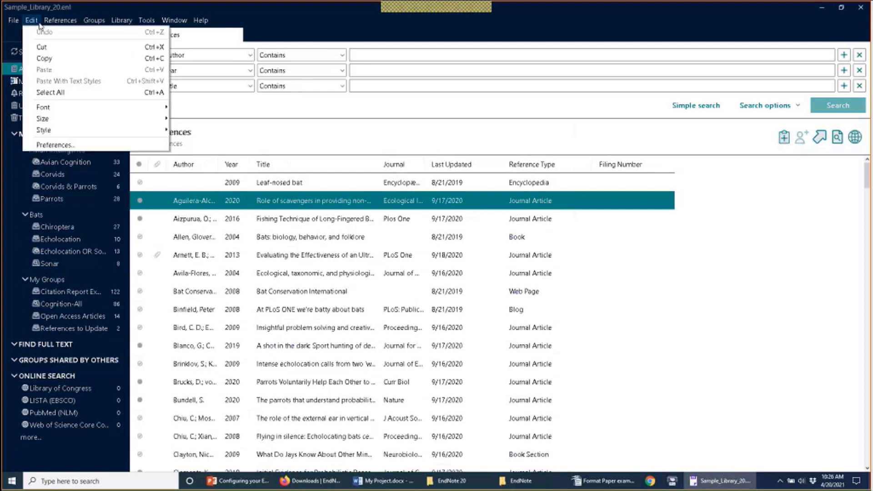
click(47, 145)
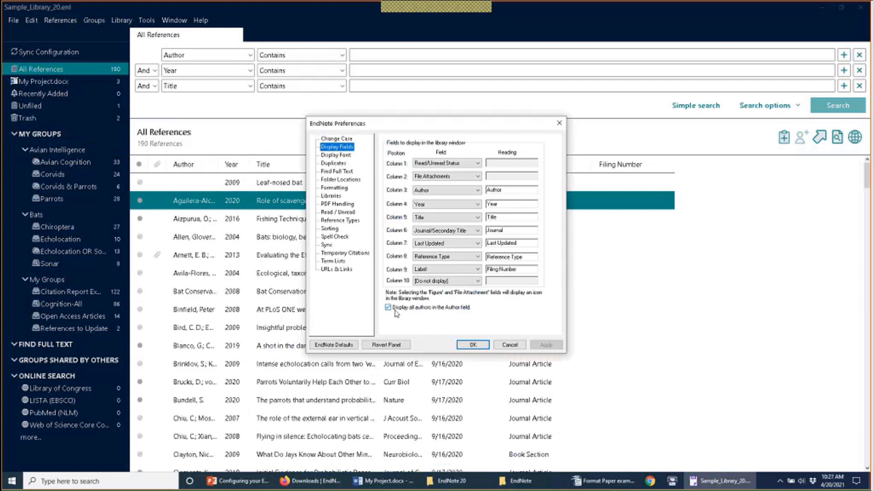
click(392, 309)
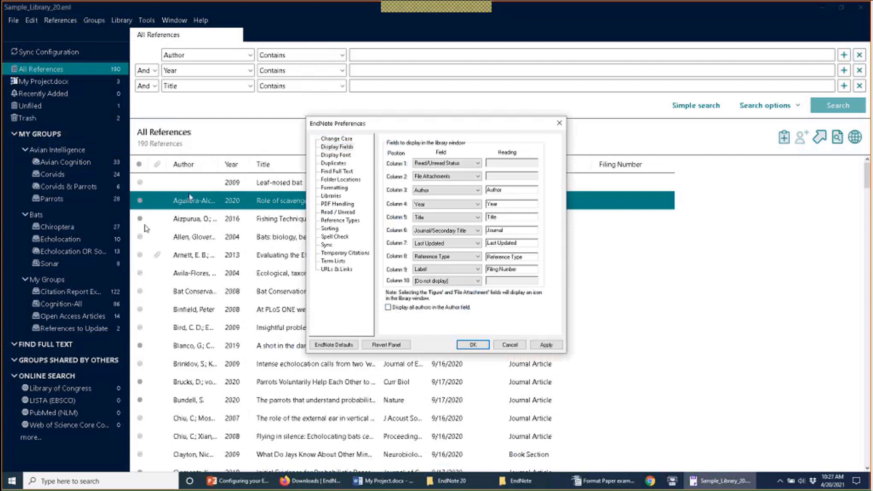
click(468, 344)
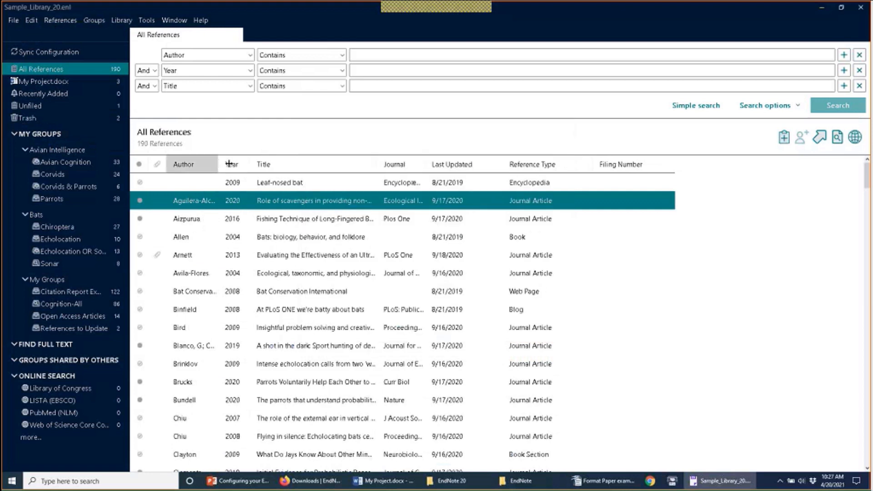
Step: Widen the Author column and re-enable 'Display all authors in the Author field' in Preferences
drag(219, 164, 233, 171)
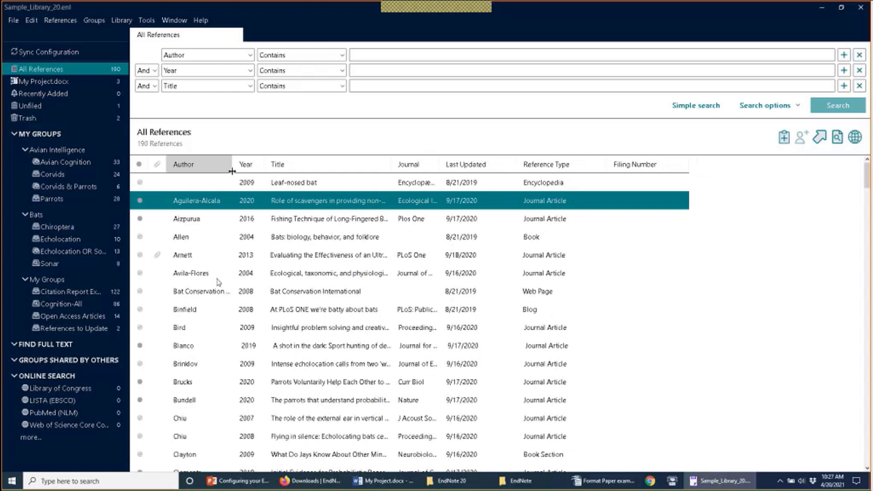
scroll(216, 282, down, 1)
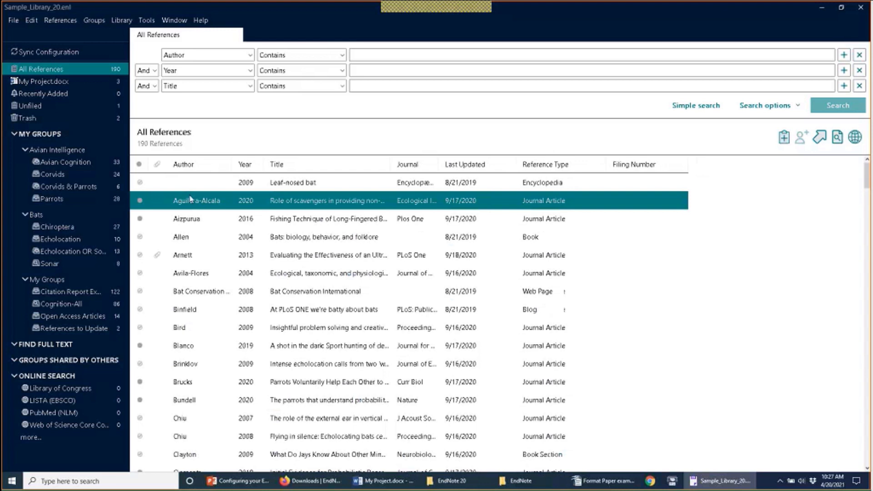
click(31, 21)
click(50, 145)
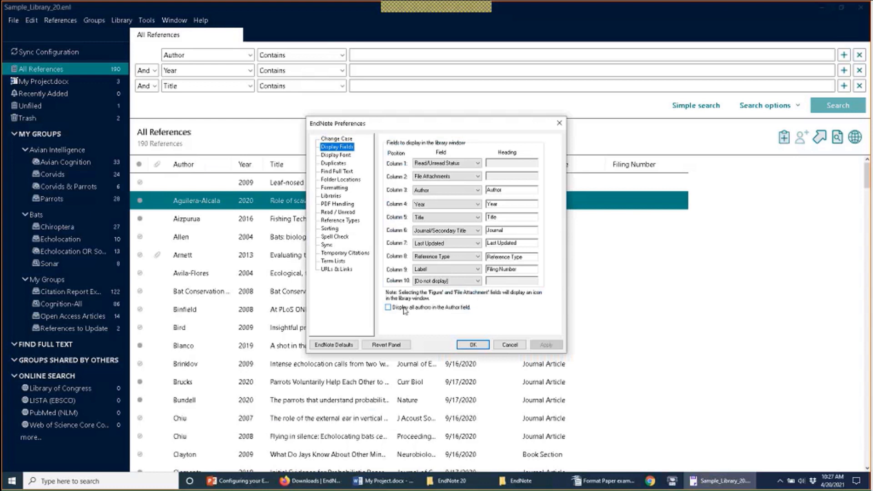
click(405, 309)
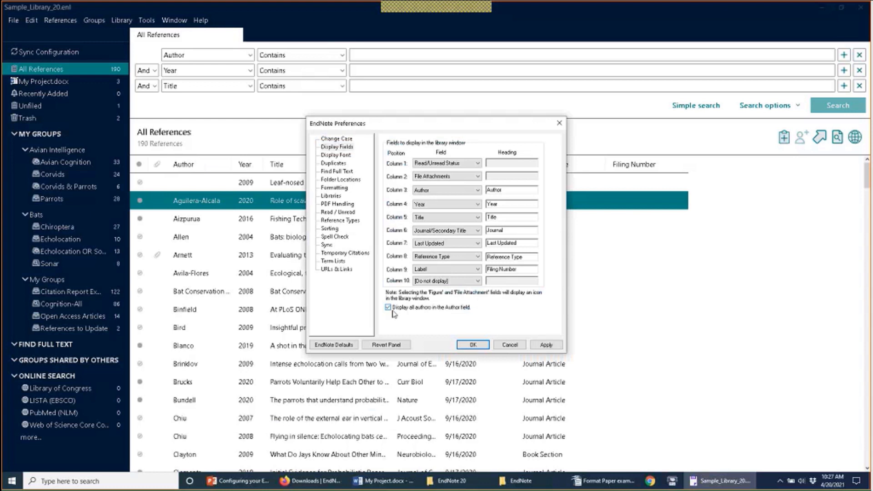
click(479, 347)
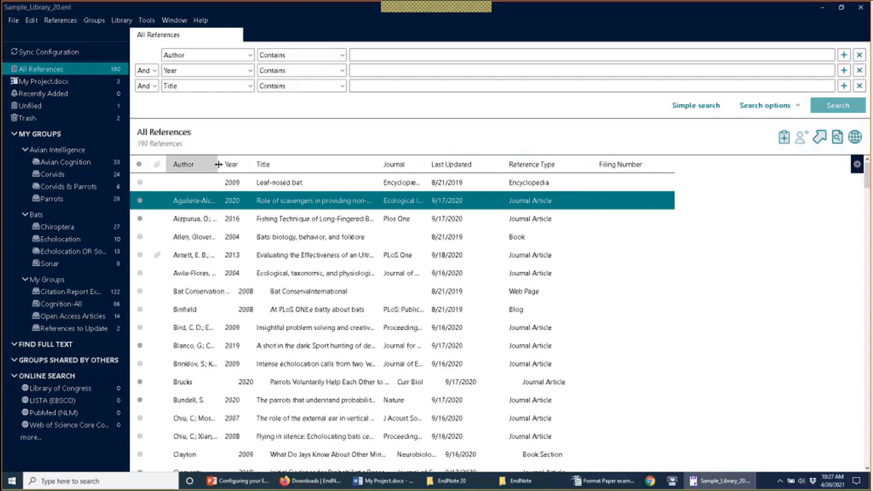
Step: Stretch the Author column to show several authors per reference, then select the Blanco 2019 reference
drag(218, 164, 370, 184)
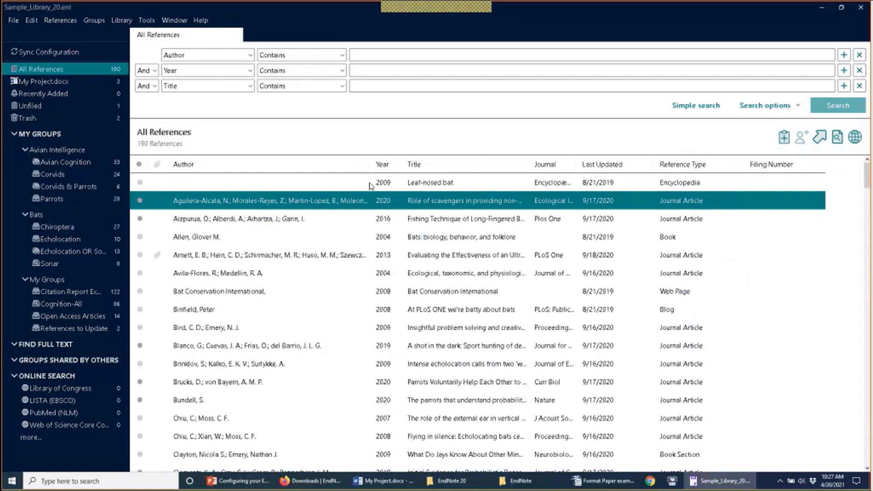
click(272, 347)
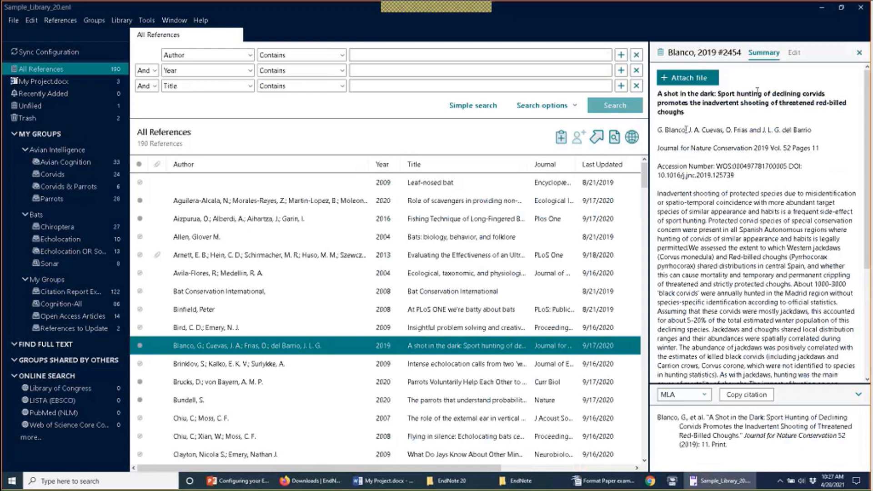
Step: View the Blanco 2019 reference's Edit fields, then close the reference panel
click(794, 53)
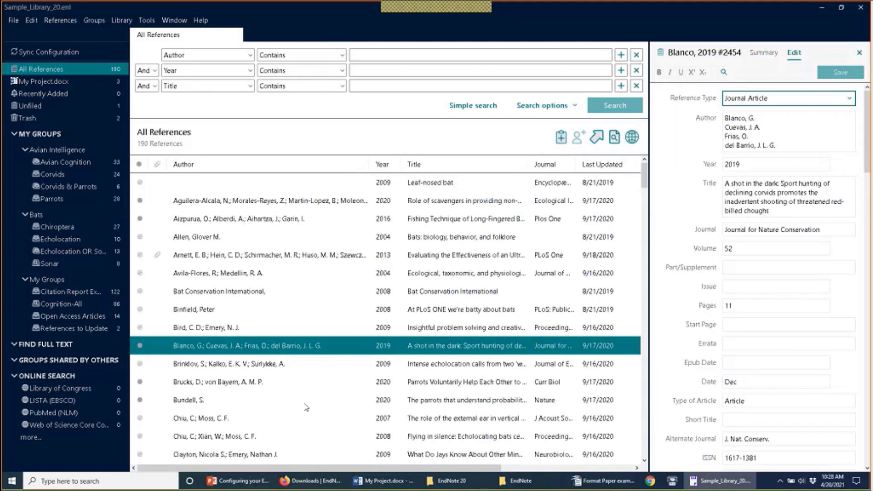
click(860, 52)
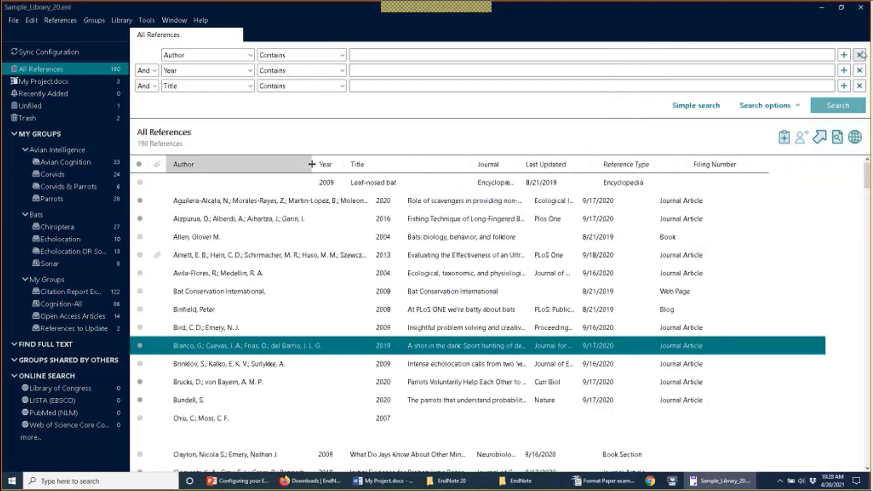
Step: Open EndNote Preferences at the Display Font settings
click(31, 21)
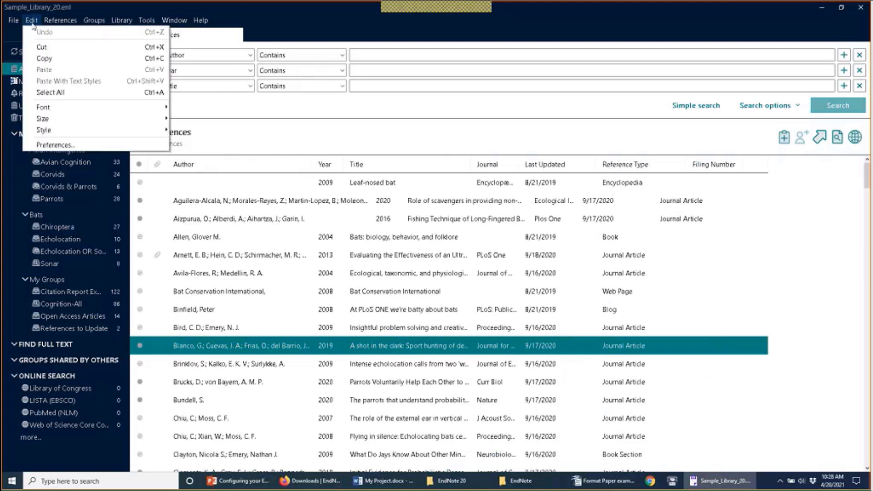
click(42, 139)
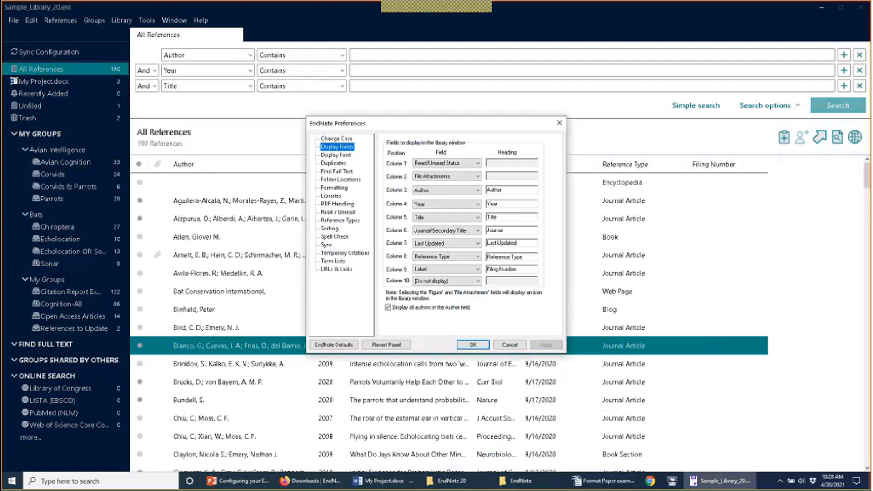
click(337, 155)
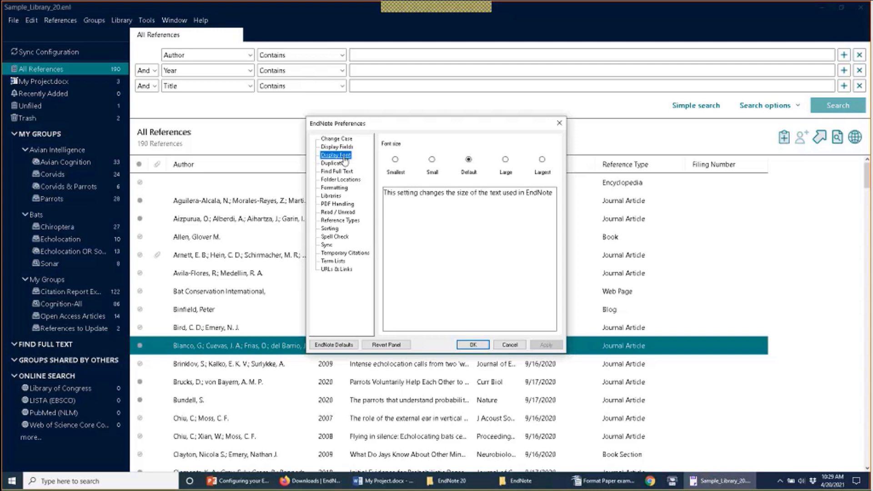
Step: Set the library display font size to Large and close Preferences
click(506, 160)
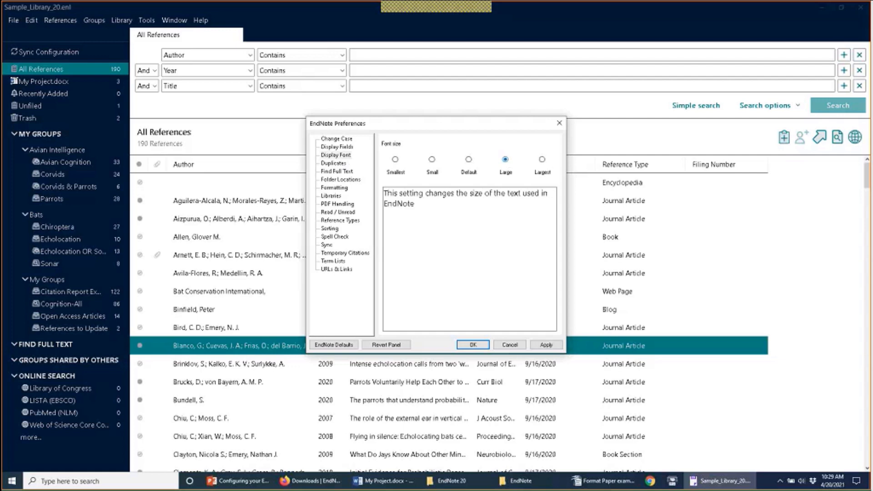
click(476, 346)
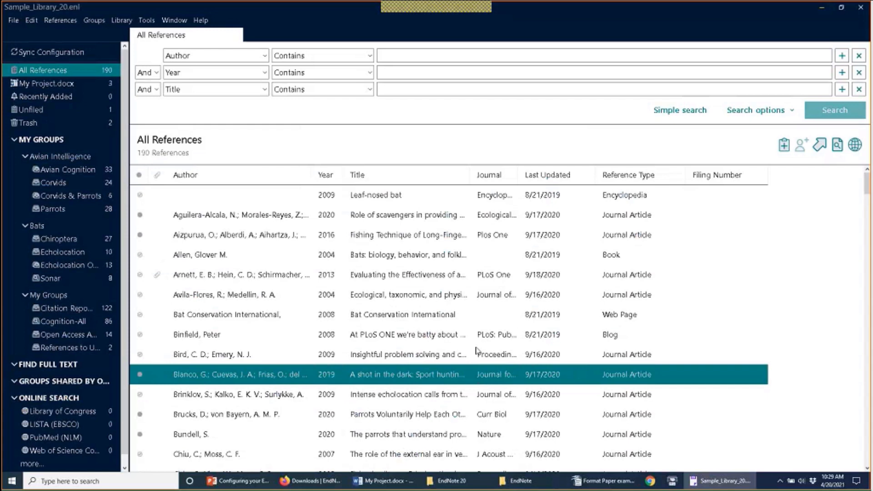
Step: Show the Bird 2009 reference's summary and abstract, then reopen Preferences
click(567, 354)
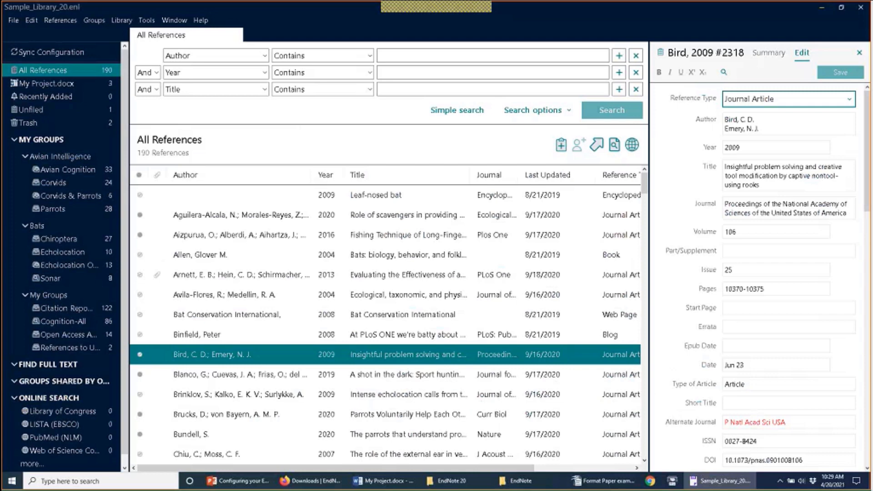
click(768, 53)
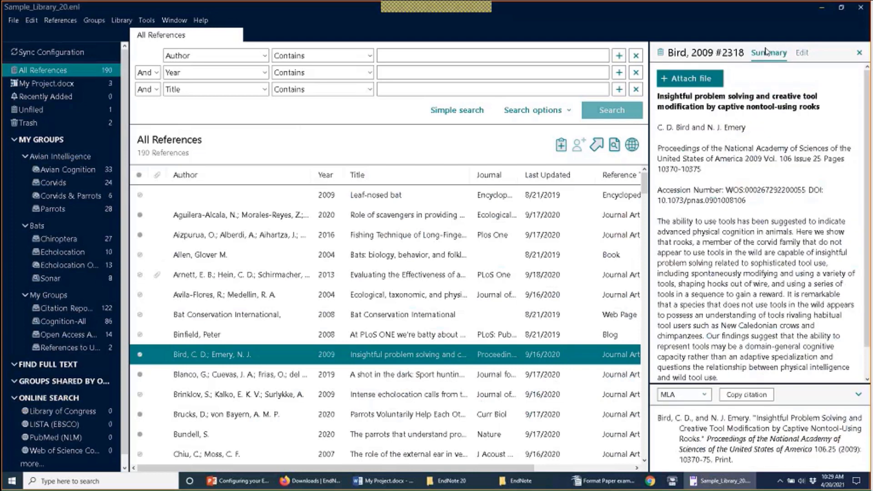
click(60, 20)
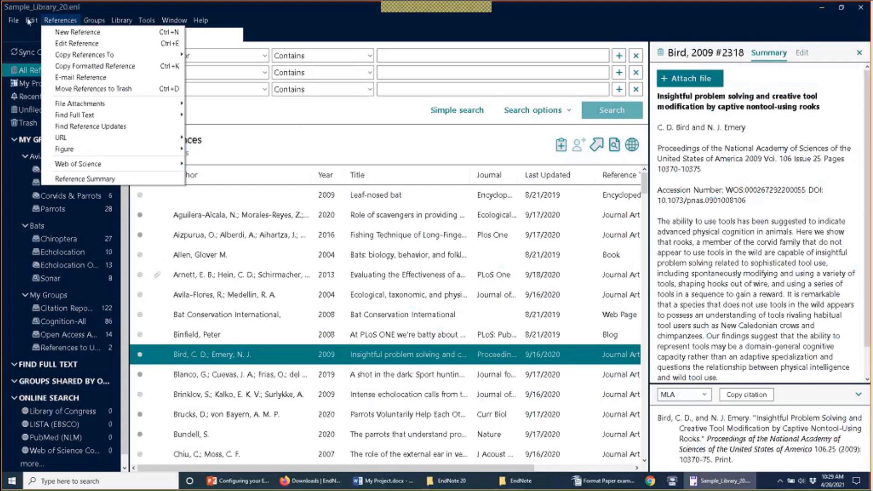
click(53, 145)
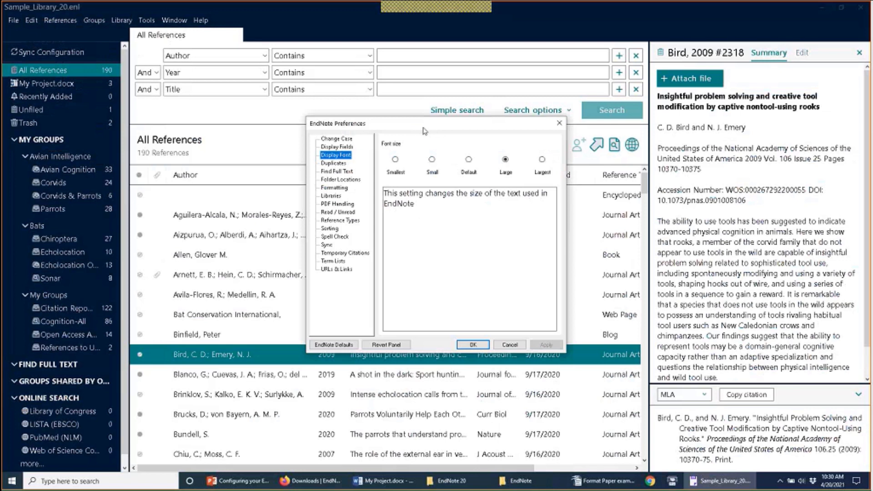
Step: Show the Duplicates settings comparing Author, Year and Title
click(333, 164)
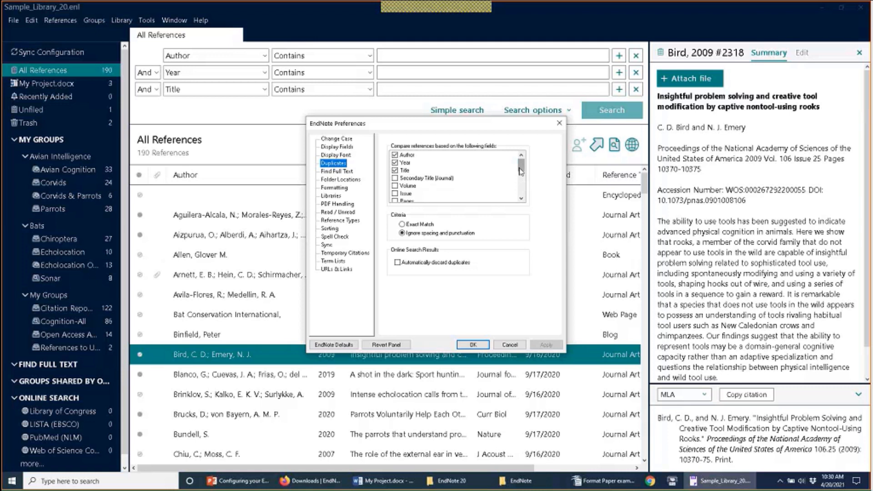
mouse_move(521, 171)
mouse_down()
mouse_move(523, 195)
mouse_move(522, 166)
mouse_up()
click(403, 180)
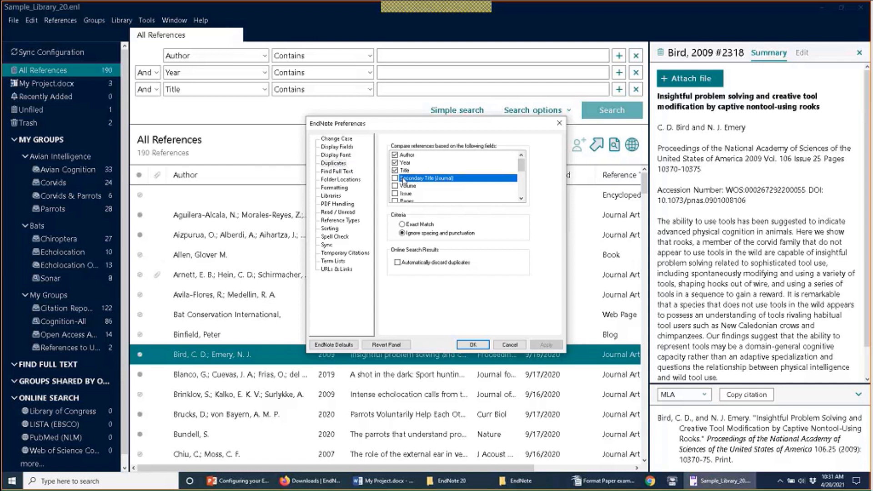
click(395, 178)
scroll(487, 187, down, 3)
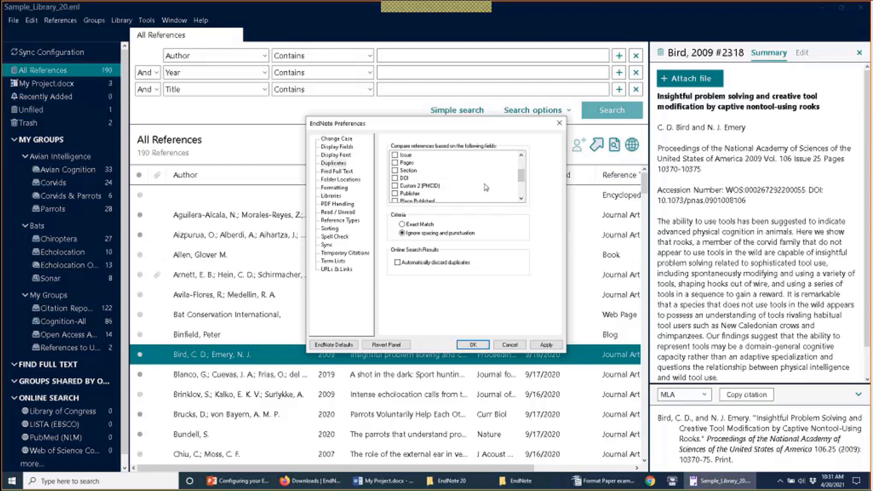
click(417, 181)
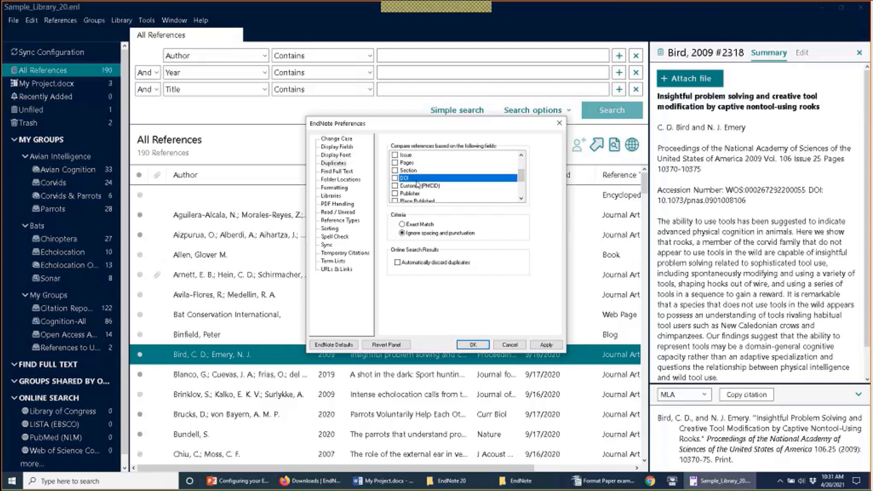
click(417, 186)
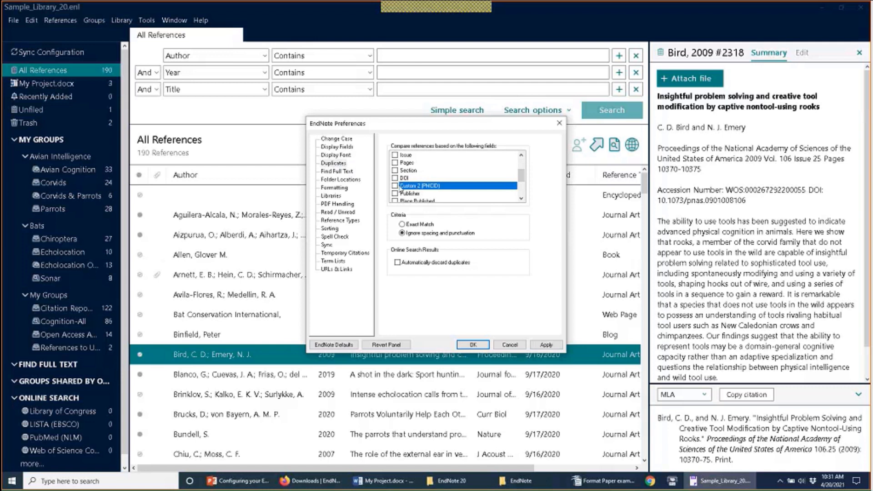
click(406, 178)
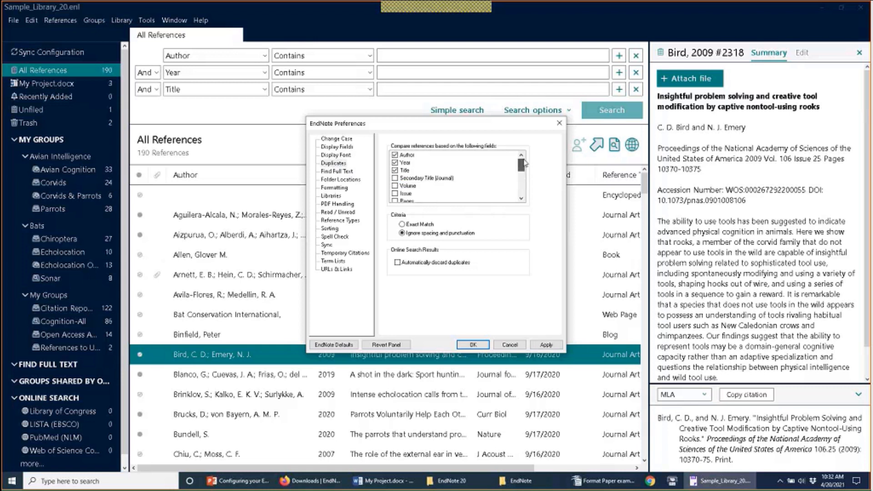
Step: Scroll the compare-fields list back up and set the duplicate criteria to Exact Match
mouse_move(522, 178)
mouse_down()
mouse_move(522, 195)
mouse_move(525, 179)
mouse_move(529, 188)
mouse_up()
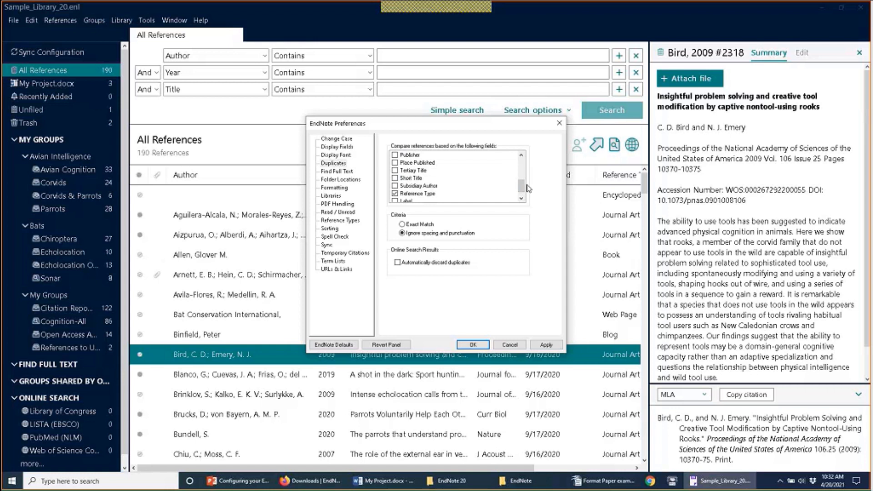
drag(529, 188, 524, 166)
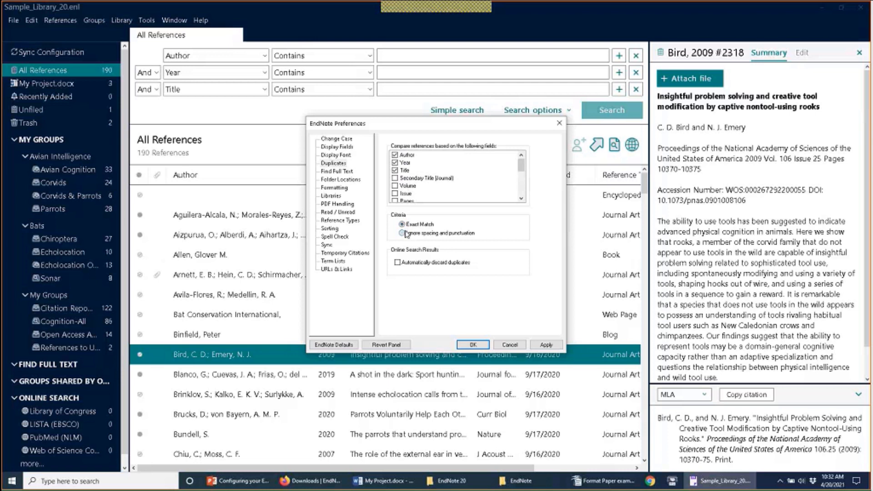
Step: Set the duplicate criteria back to 'Ignore spacing and punctuation'
click(402, 233)
click(423, 234)
Step: Save Find Full Text settings using Web of Science, DOI, PubMed LinkOut and OpenURL
click(351, 173)
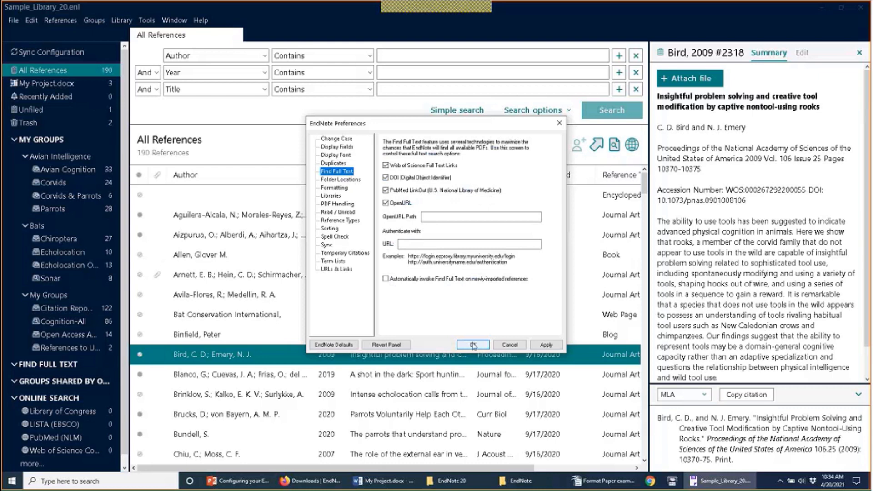
click(473, 345)
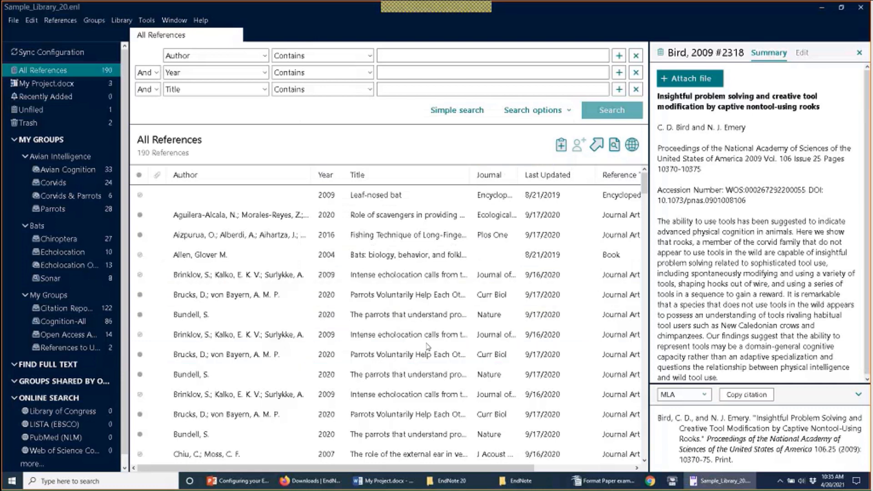
Step: Extend the selection from Bird 2009 to Clements 2018 and collapse the My Groups subgroups
shift+click(376, 393)
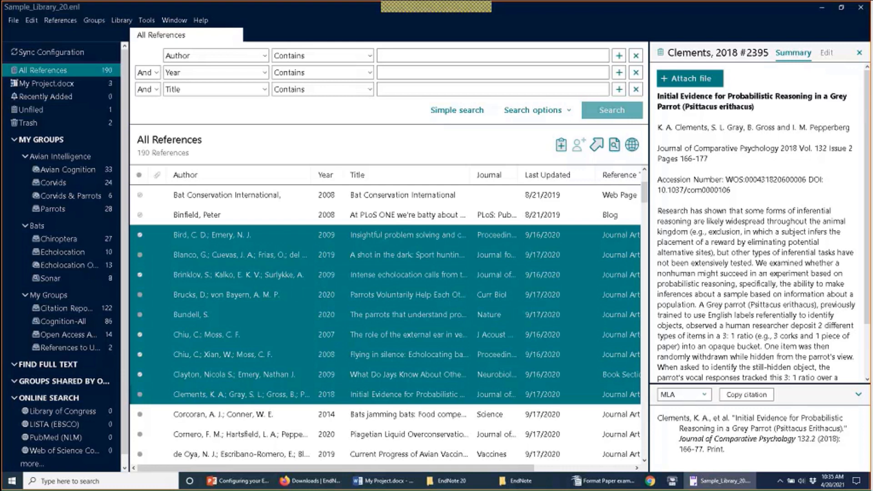
click(16, 140)
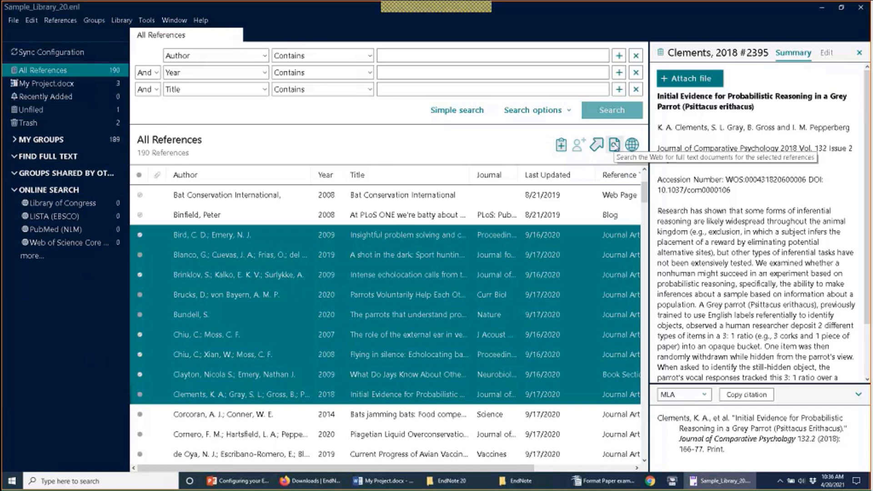
Step: Run Find Full Text on the selected Bird 2009 through Clements 2018 references
click(615, 146)
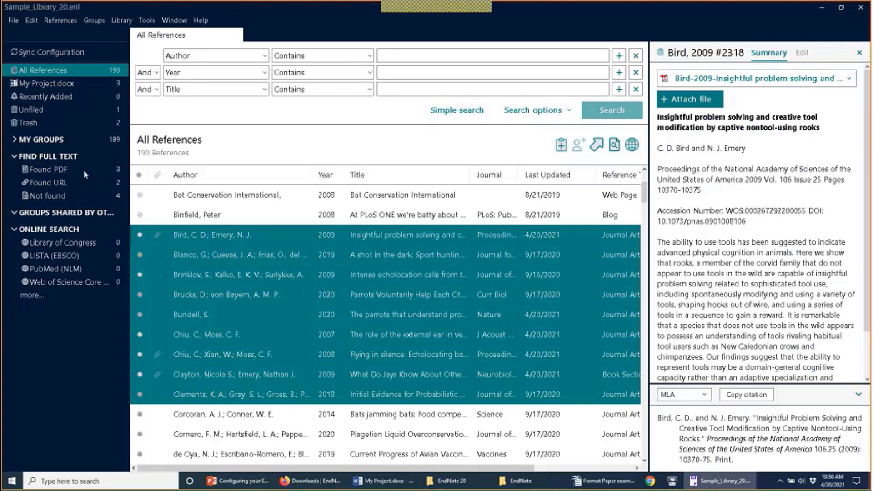
Step: Show the Found PDF group's three references and view the Chiu 2008 and Bird 2009 summaries
click(83, 170)
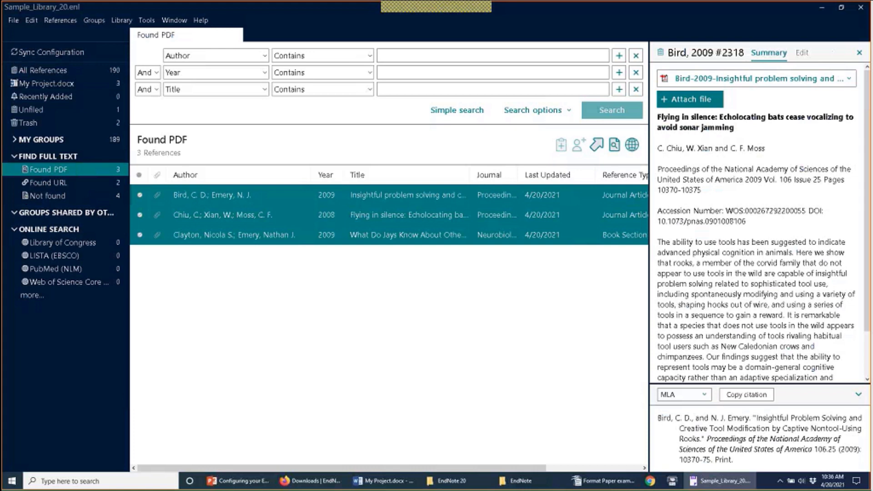
click(228, 218)
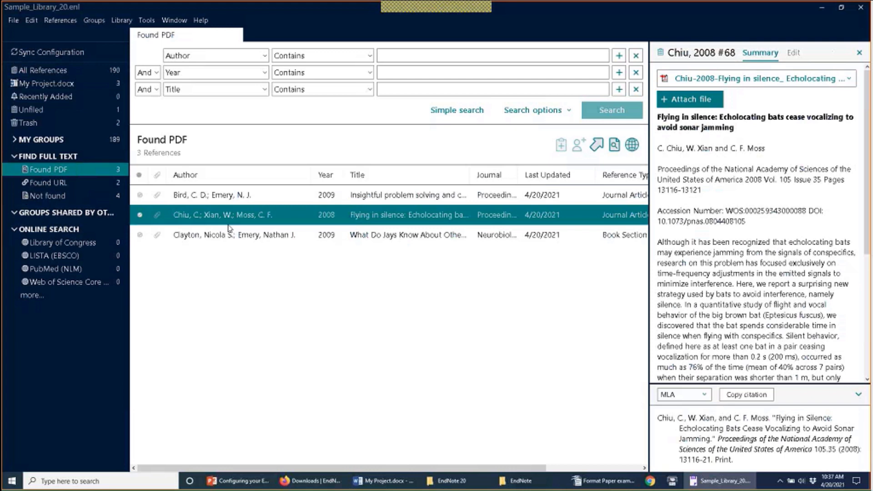
click(253, 192)
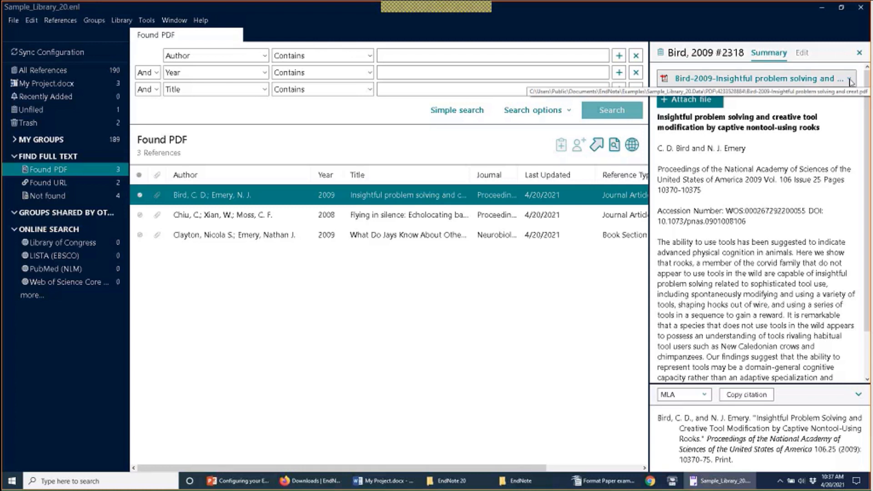
Step: View Bird 2009's attached PDF maximized, close it, recheck Chiu 2008, then show Found URL
click(850, 80)
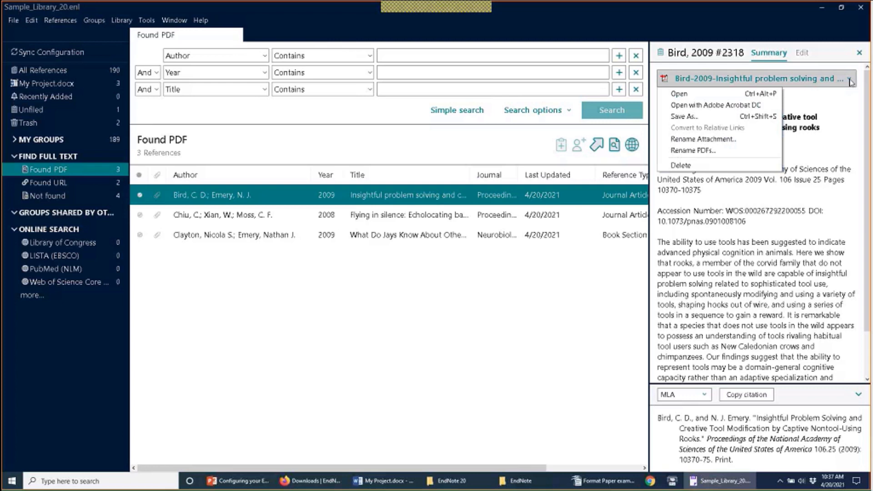
click(762, 100)
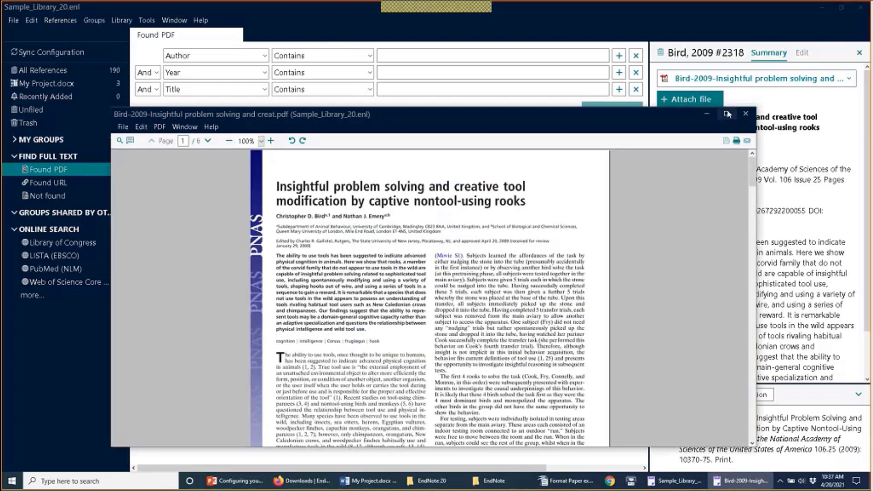
click(727, 115)
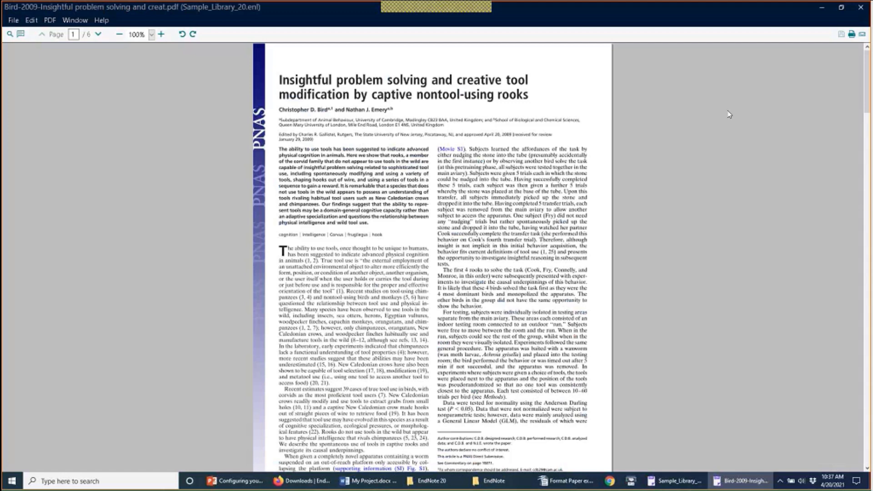
click(861, 7)
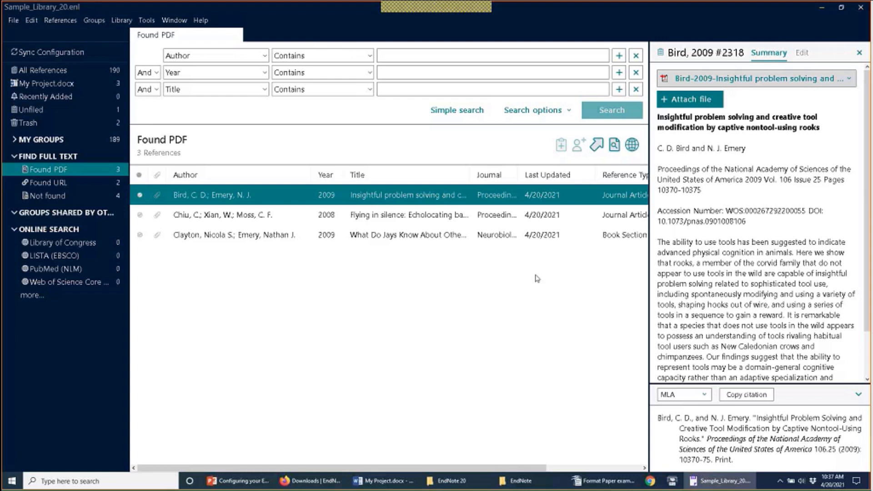
click(326, 215)
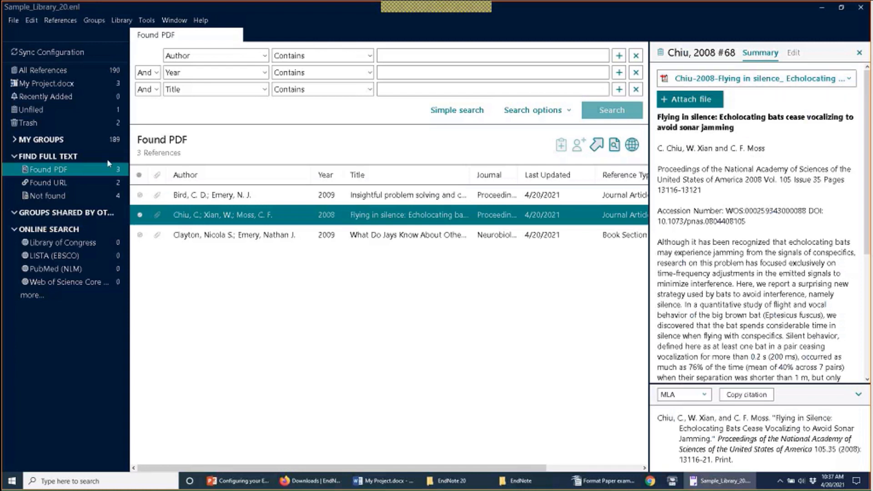
click(69, 182)
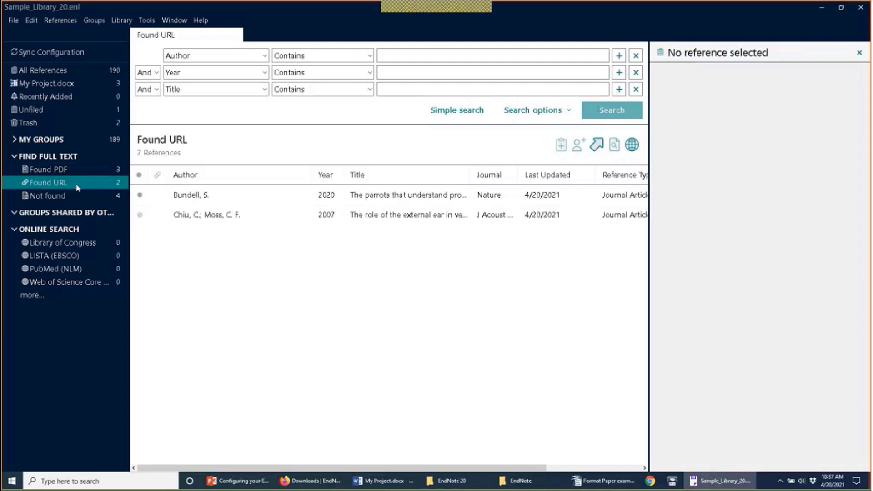
Step: Open Bundell 2020's record, scroll to its URL field and follow the nature.com link
click(190, 199)
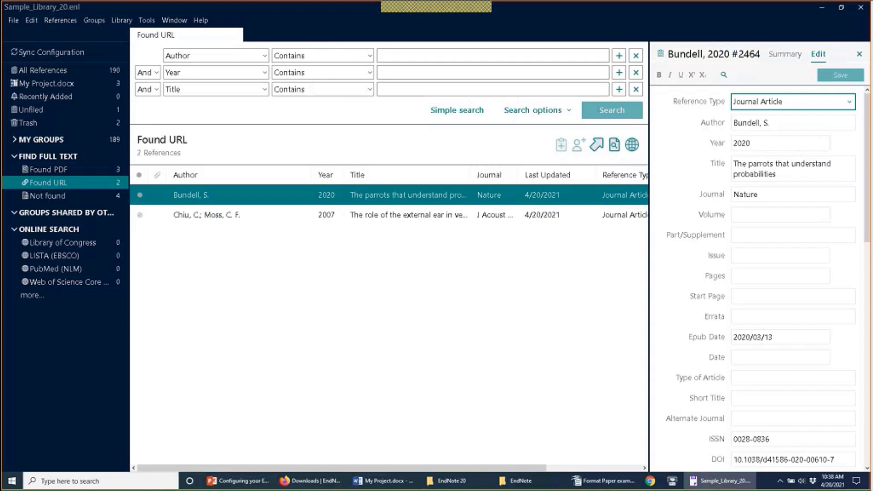
scroll(703, 285, down, 2)
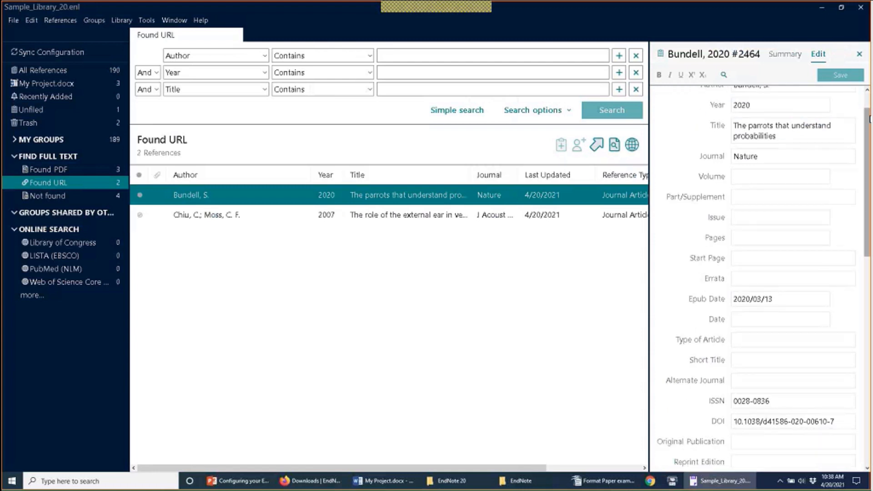
drag(867, 138, 869, 318)
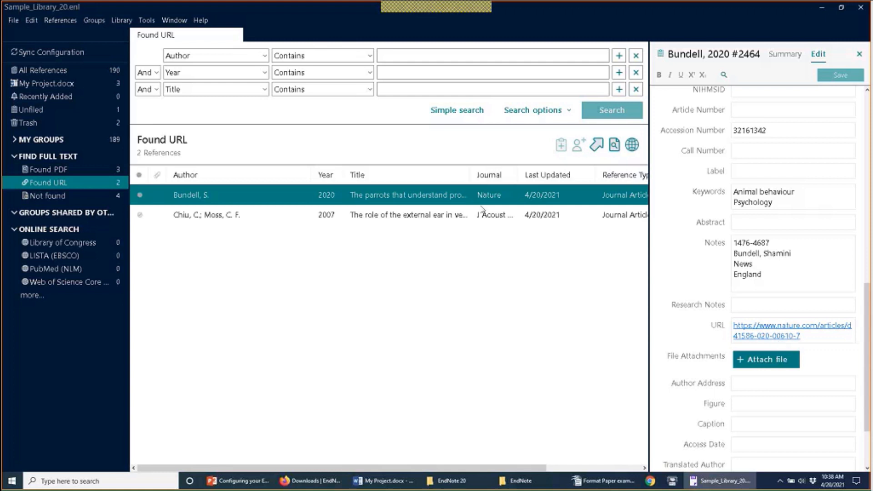
click(761, 335)
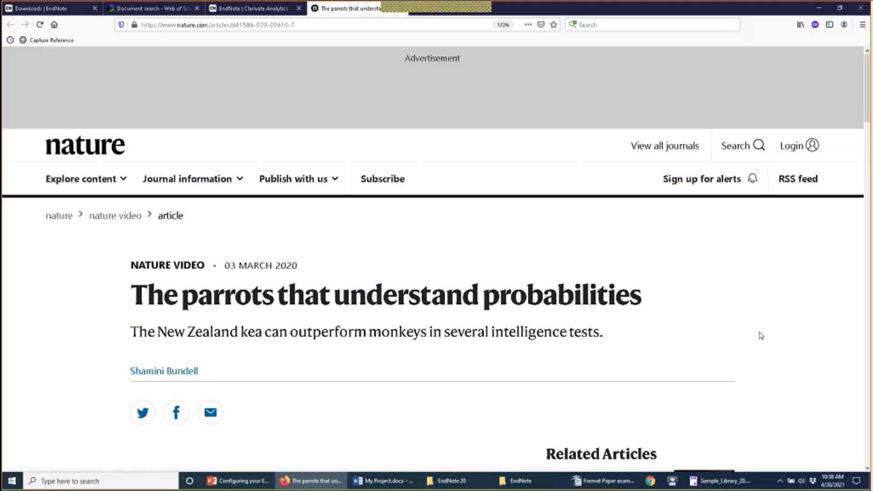
Step: Read down the 'The parrots that understand probabilities' article in Firefox, then return to EndNote
scroll(760, 336, down, 3)
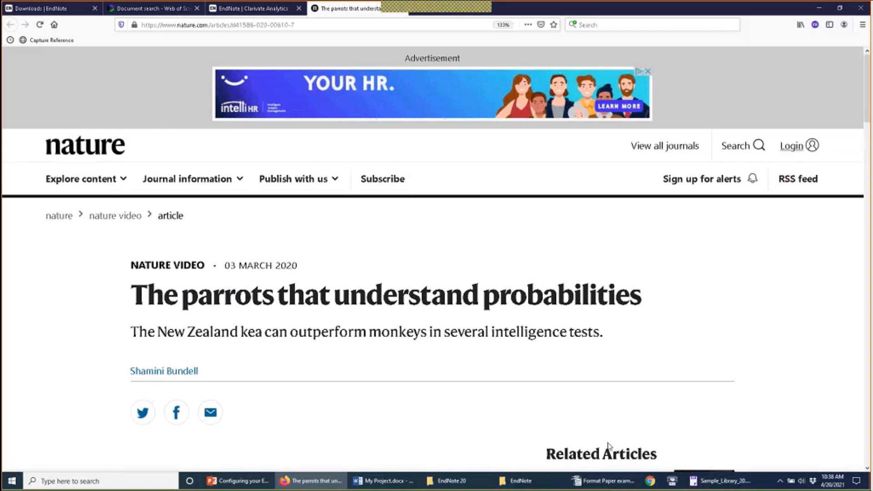
click(705, 482)
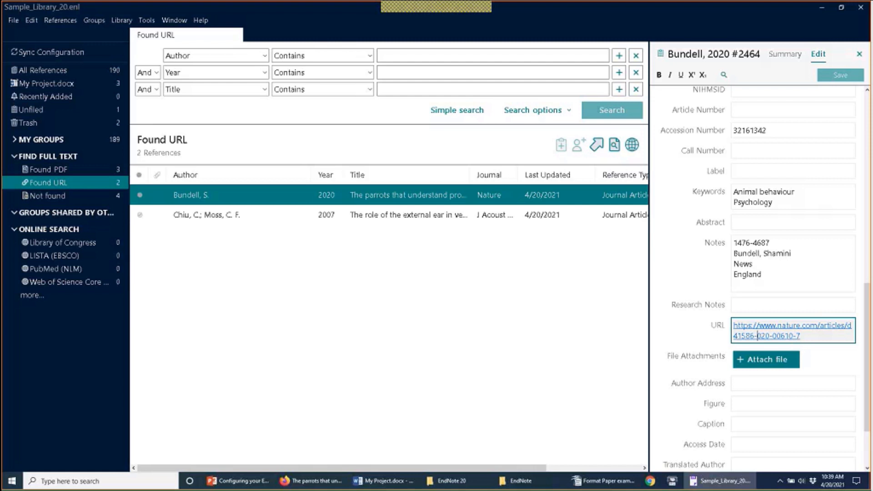
Step: Review the four Not found references, select Brinklov 2009, and open Edit > Preferences
click(84, 199)
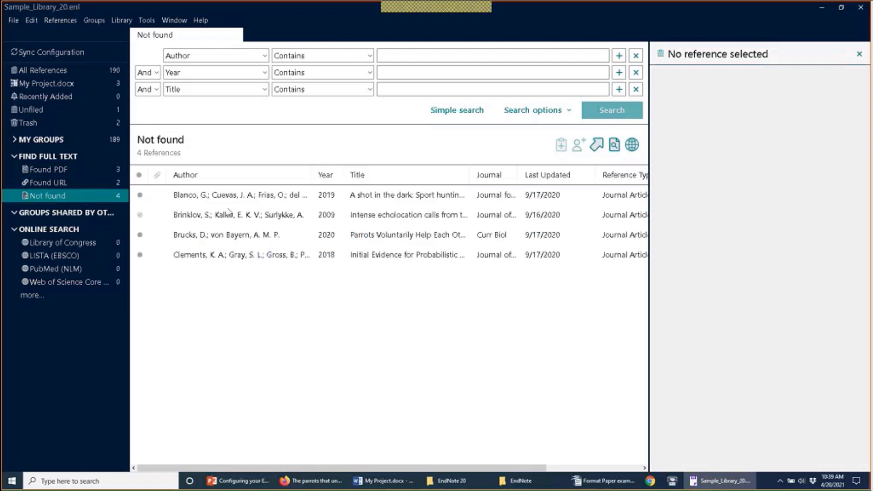
click(242, 216)
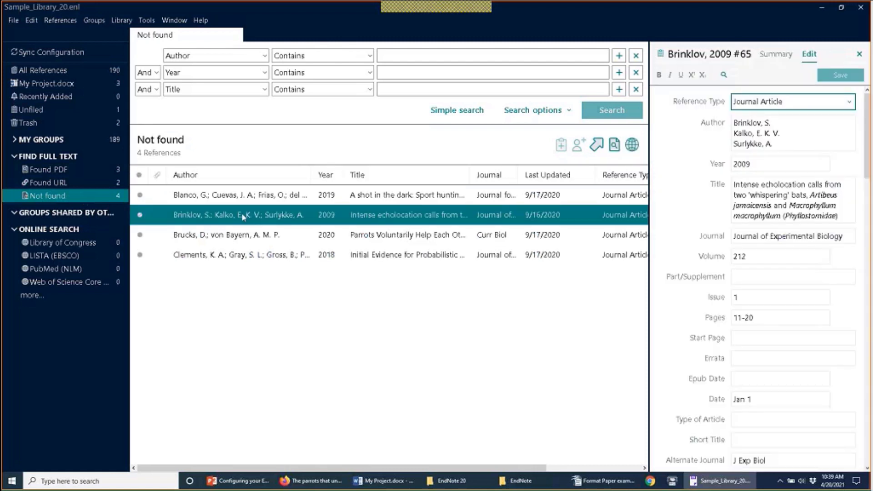
click(31, 22)
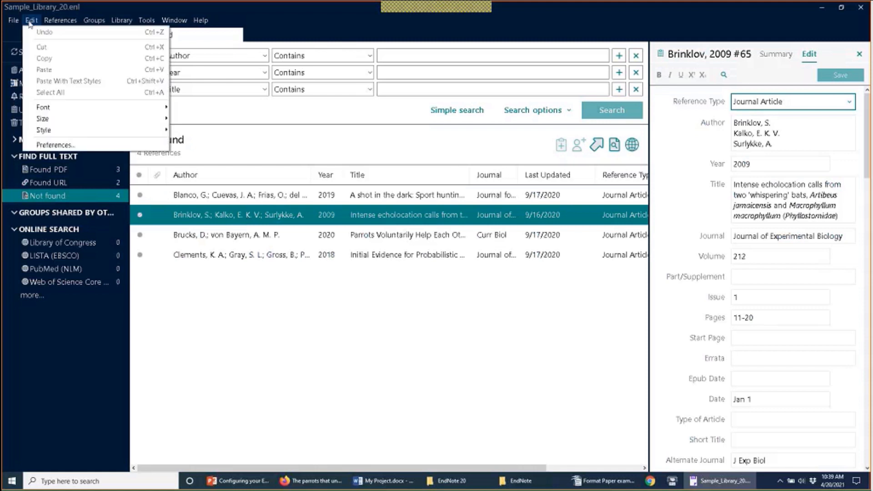
click(31, 145)
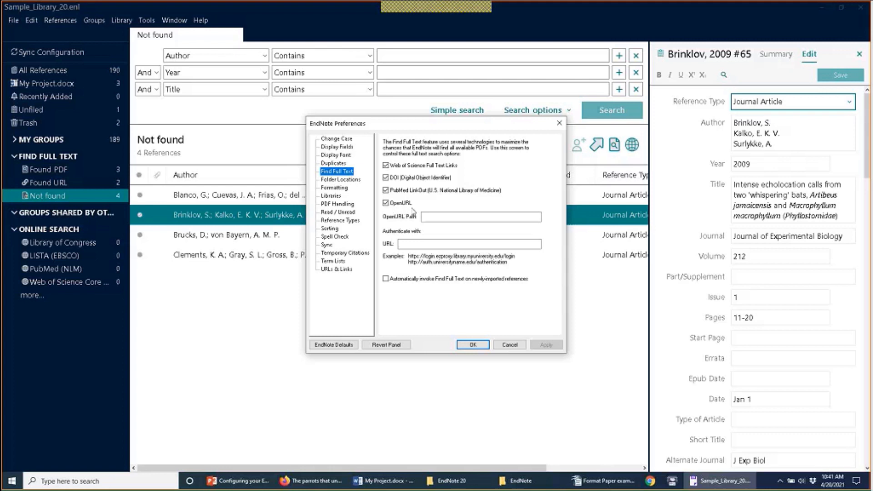
Step: Review the OpenURL settings, enable 'Automatically invoke Find Full Text on newly-imported references', and save the preferences
click(429, 217)
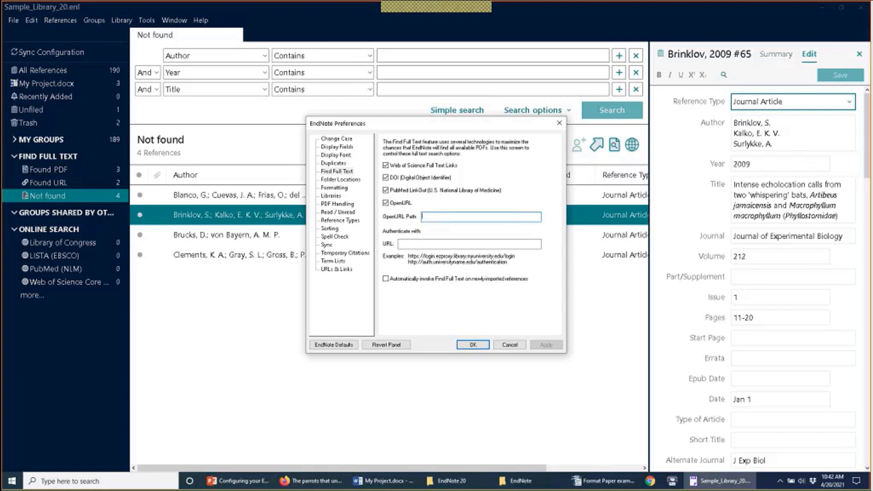
click(414, 248)
click(483, 217)
click(385, 278)
click(473, 345)
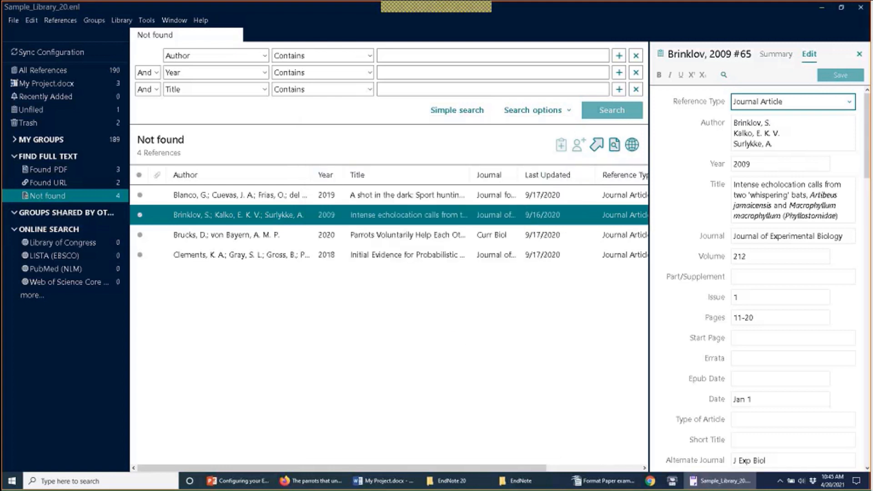
Step: Show all 190 references, browse to Downloads > Tagged Text File Examples, then return to the library
click(42, 71)
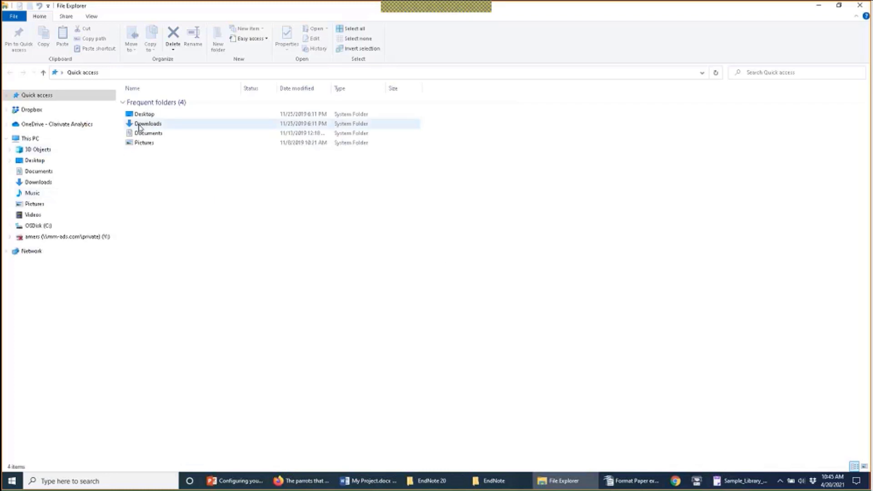
double_click(139, 126)
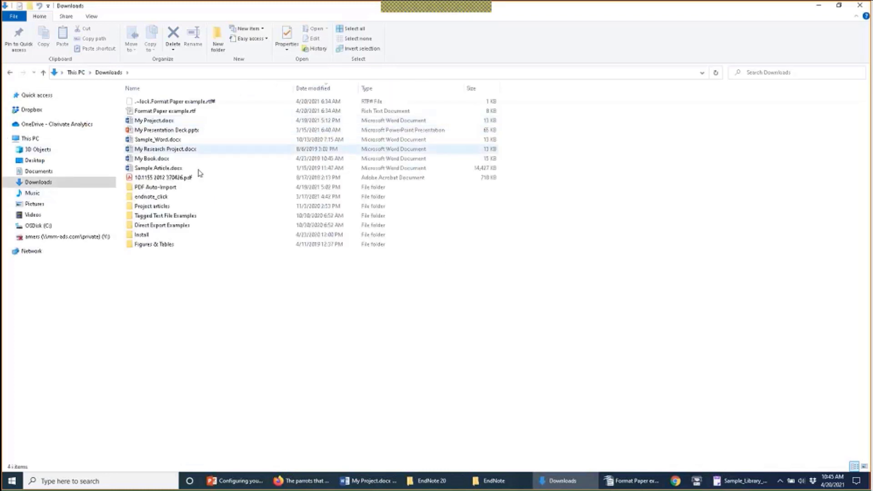
click(198, 218)
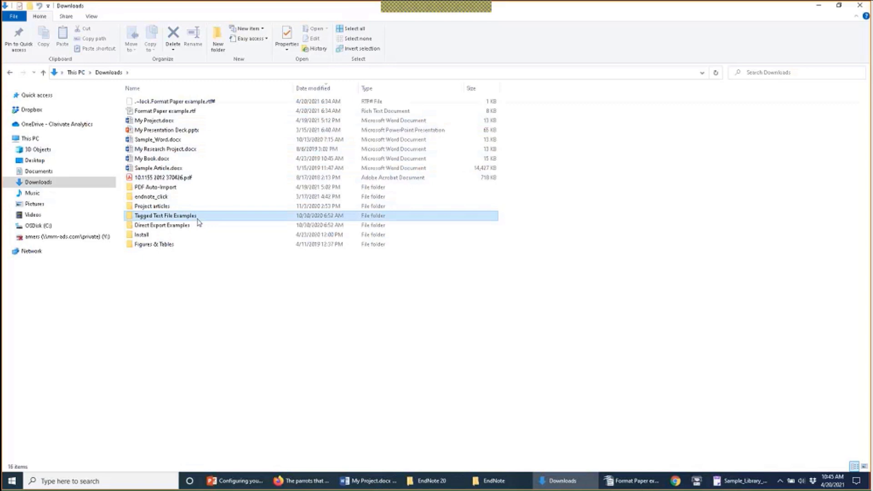
double_click(198, 218)
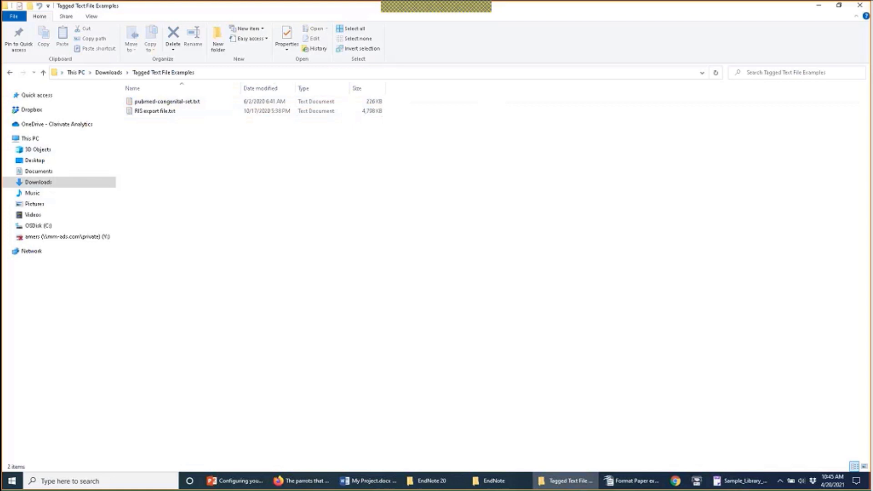
mouse_move(361, 480)
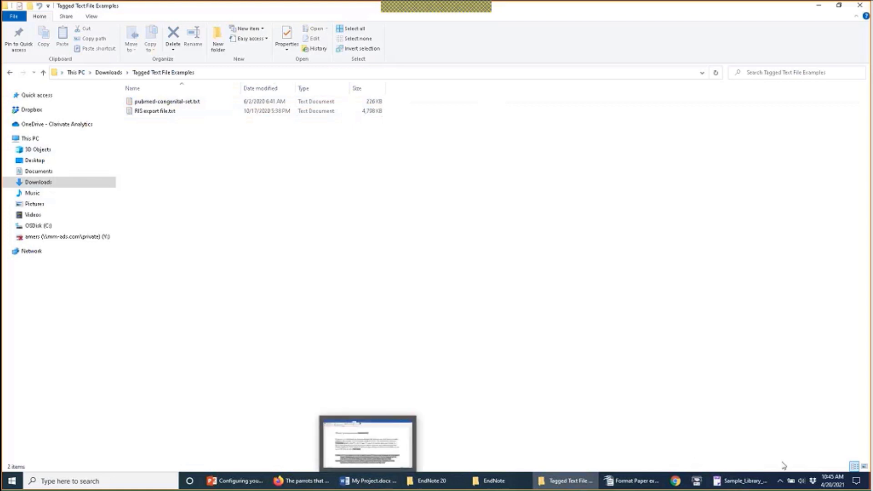
click(755, 482)
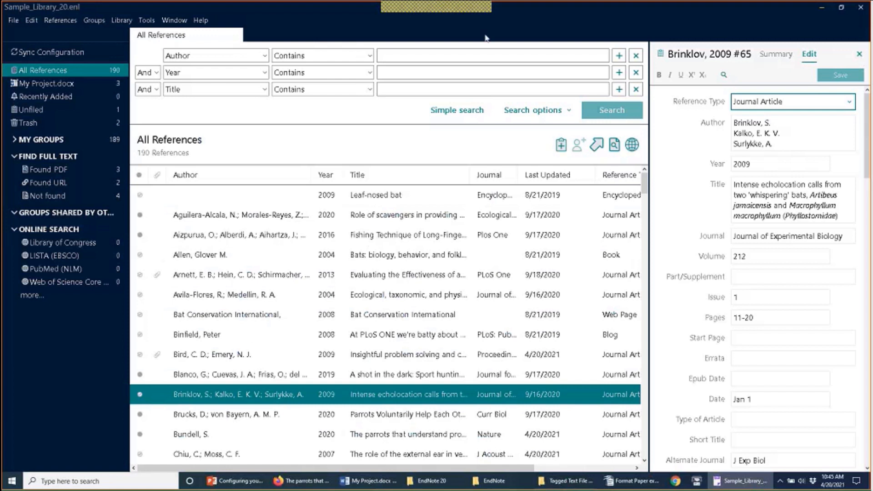
Step: Start a single-file import via File > Import > File
click(8, 22)
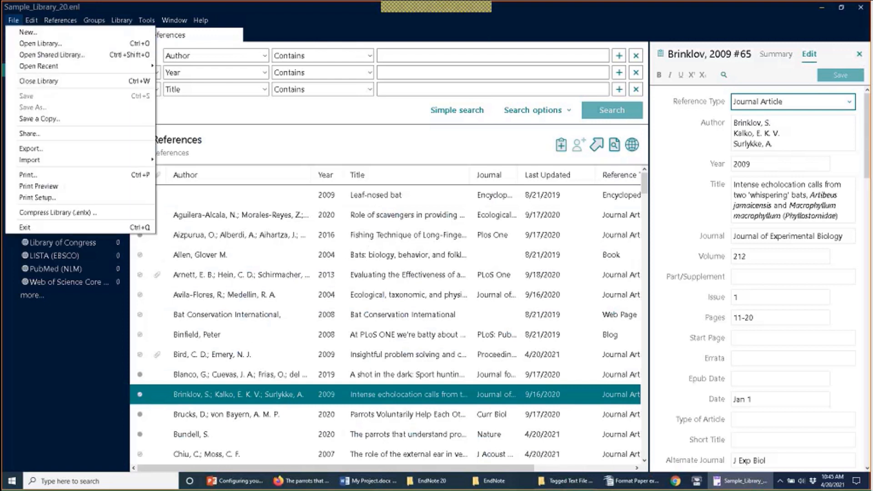
mouse_move(71, 160)
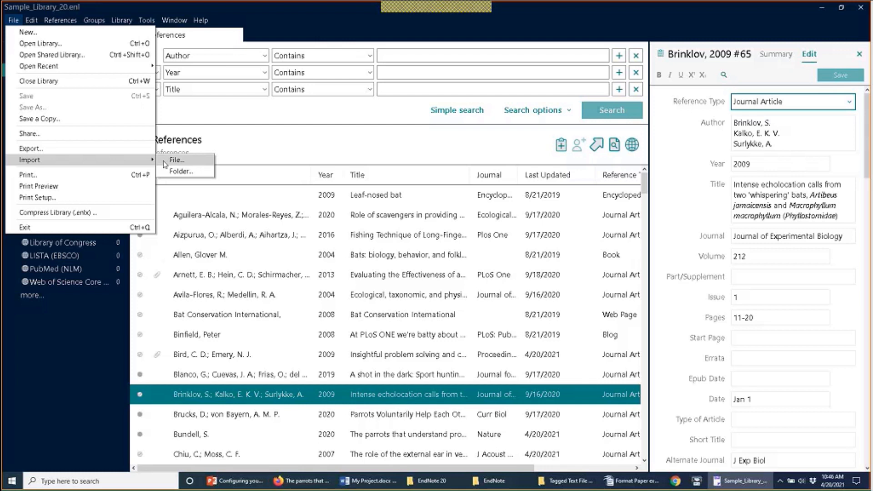
click(170, 160)
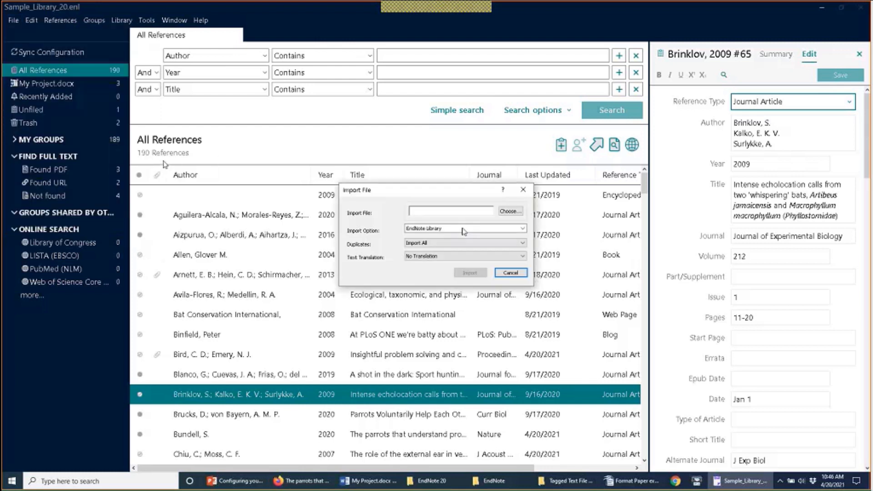
Step: Pick pubmed-congenital-set.txt from Downloads > Tagged Text File Examples as the import file
click(511, 213)
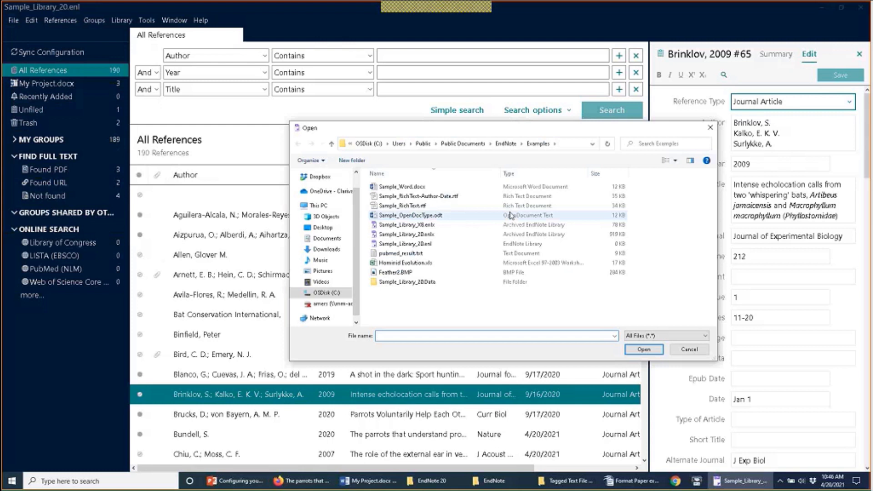
click(323, 253)
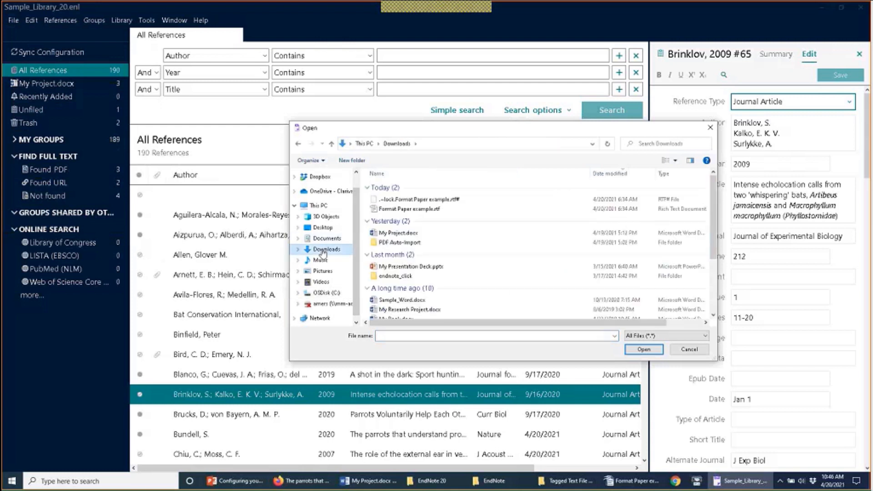
drag(713, 249, 725, 300)
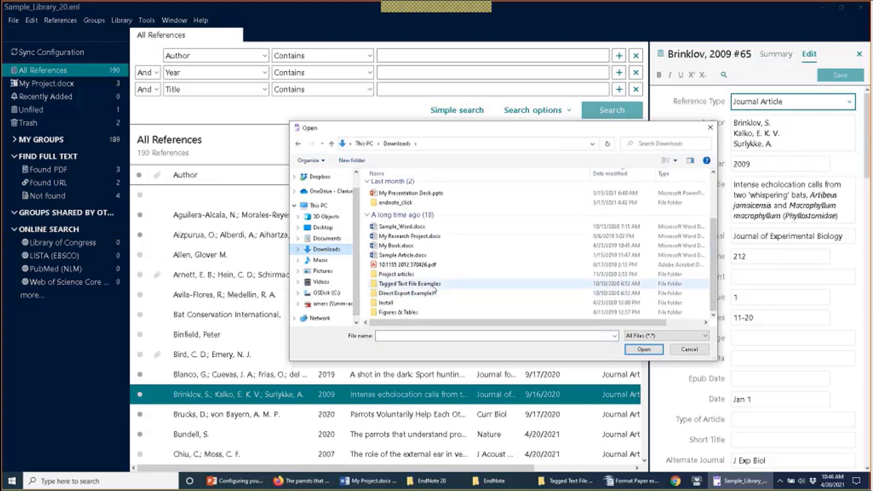
double_click(432, 287)
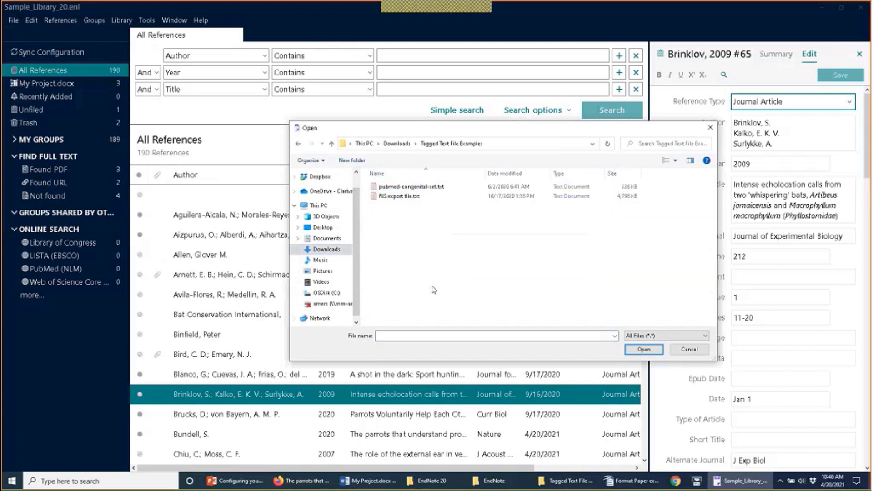
click(415, 187)
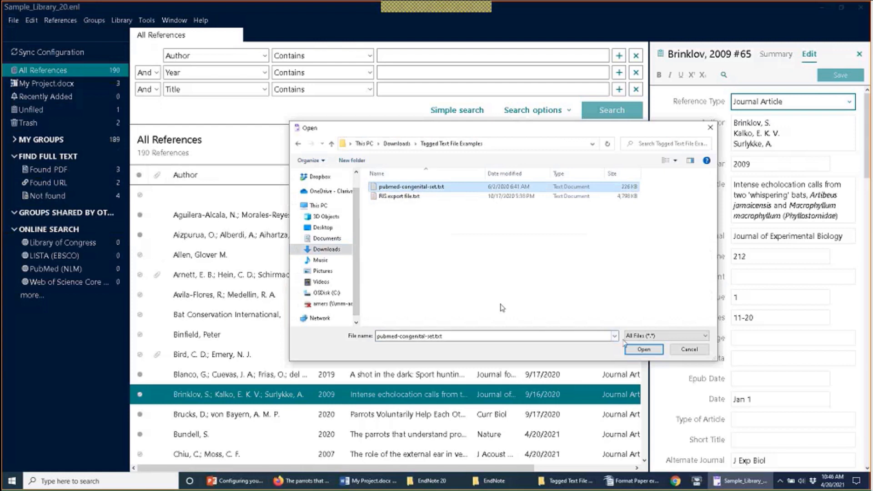
click(629, 350)
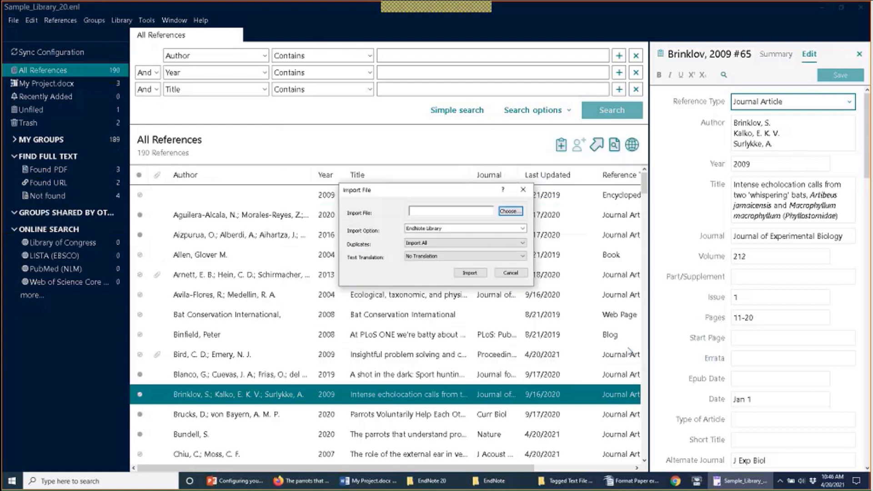
click(450, 230)
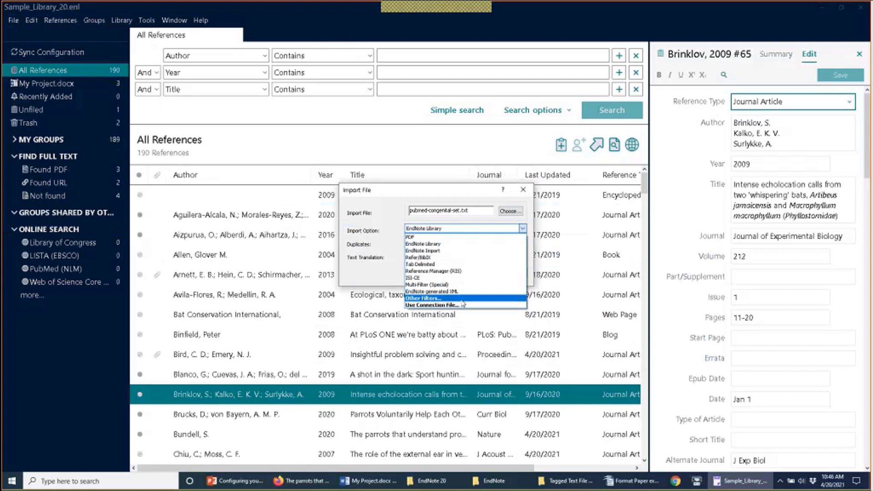
Step: Set the import option to PubMed (NLM), duplicates to Import All, and text translation to No Translation
click(462, 300)
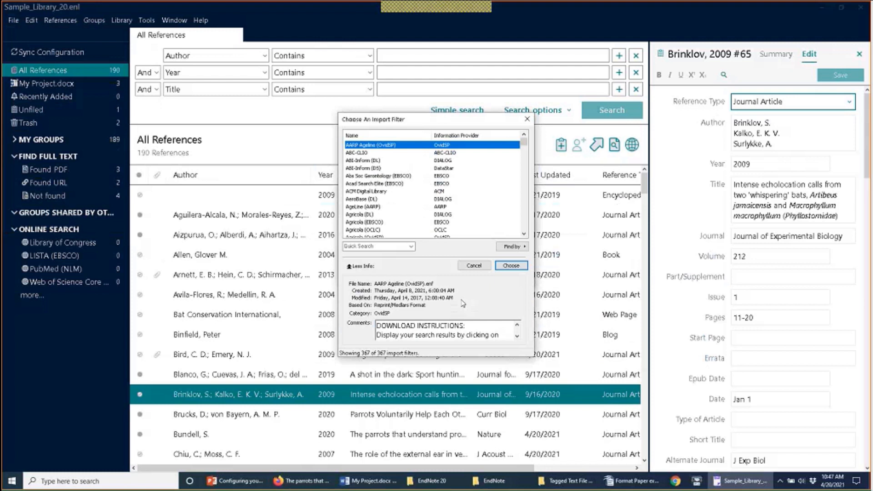
text(pub)
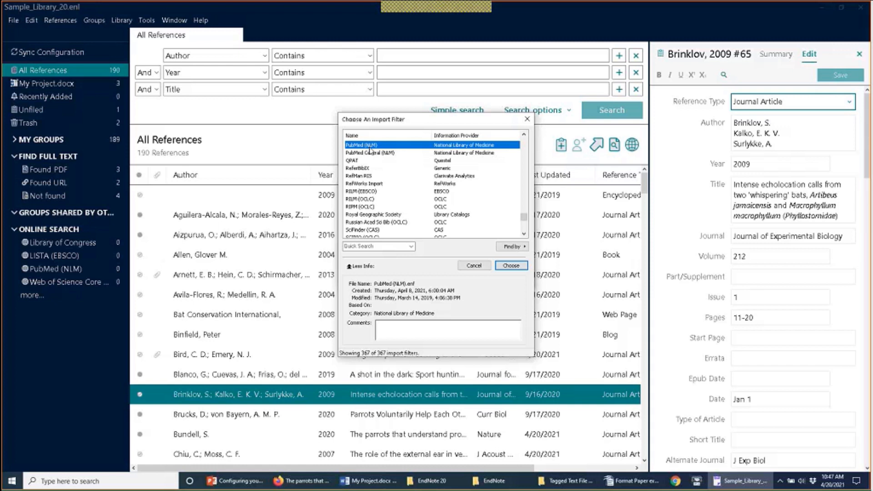
double_click(369, 146)
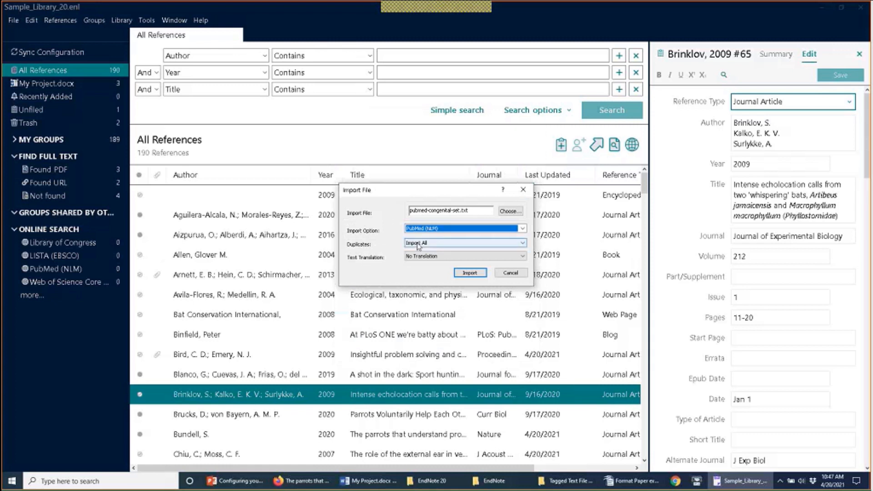
click(418, 244)
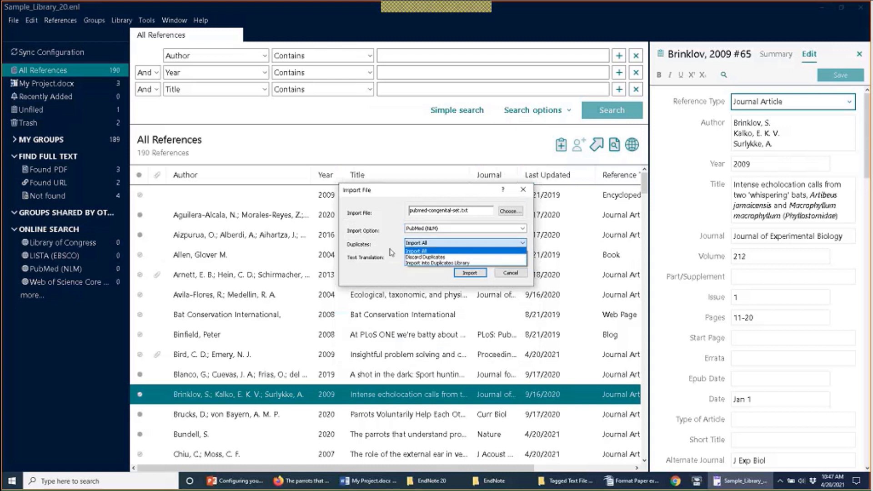
click(411, 251)
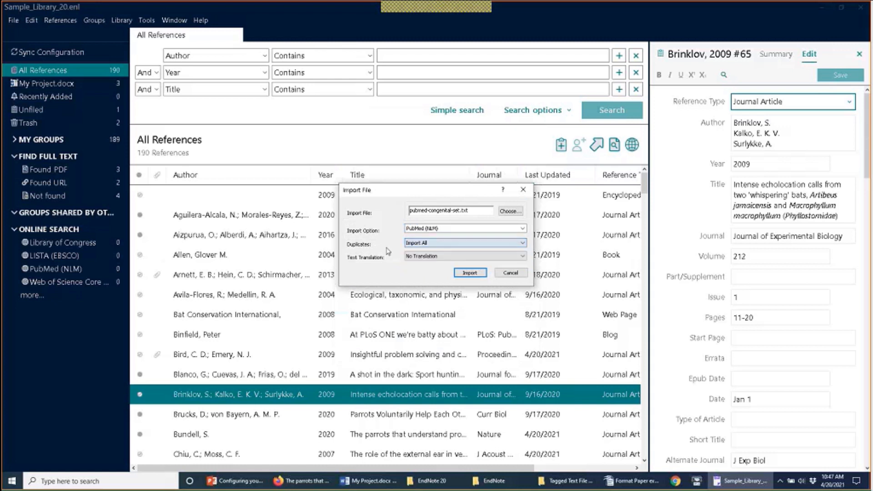
click(428, 257)
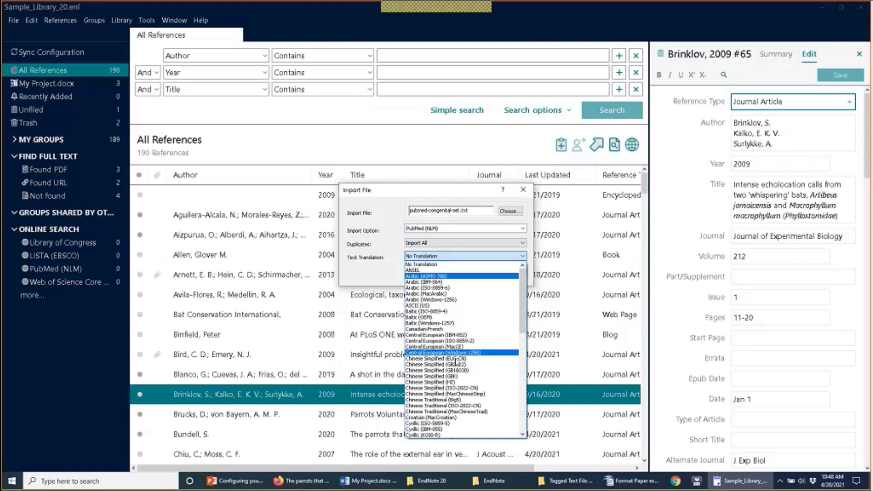
click(419, 264)
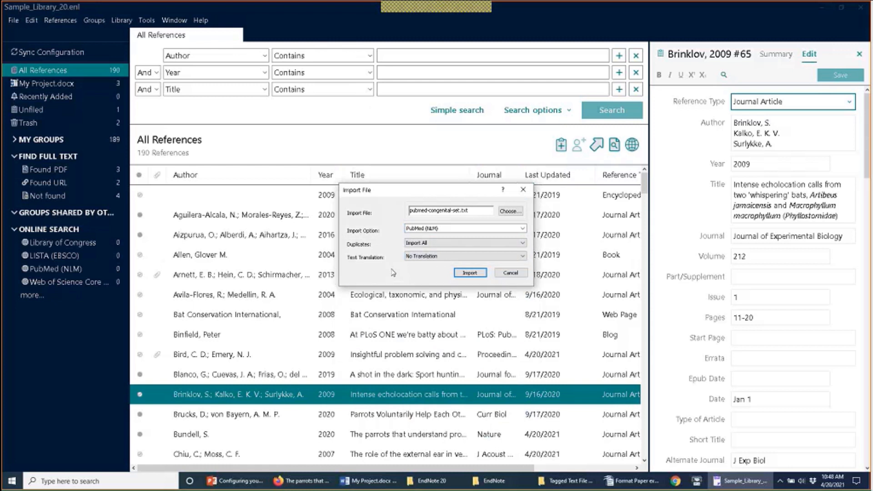
Step: Import the 50 PubMed references and list the Find Full Text 'Searching...' group
click(476, 275)
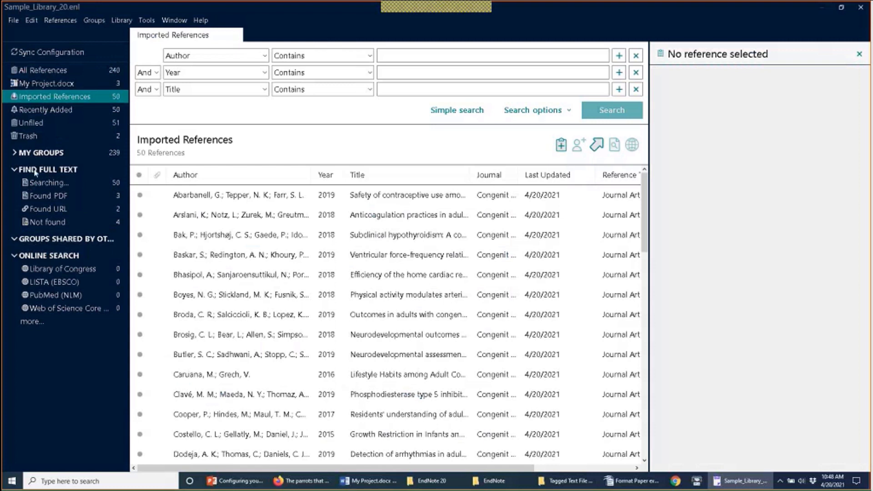
click(70, 183)
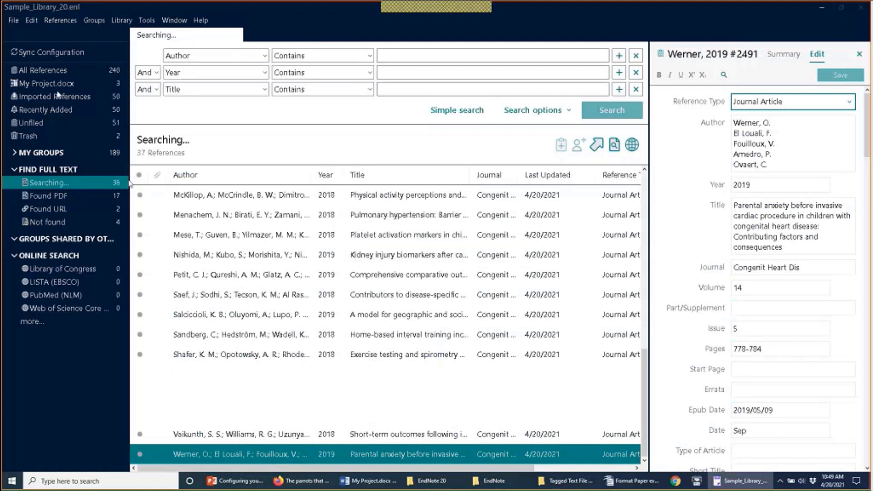
Step: Exit EndNote 20 from the File menu
click(14, 20)
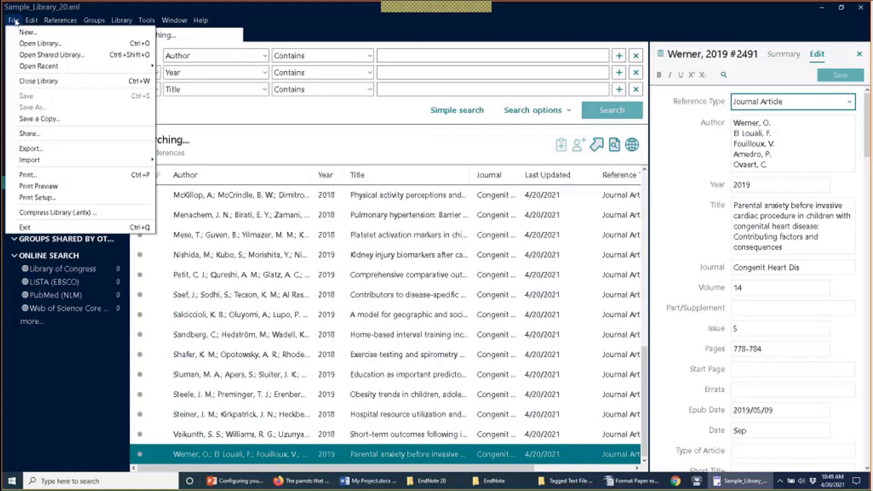
click(14, 20)
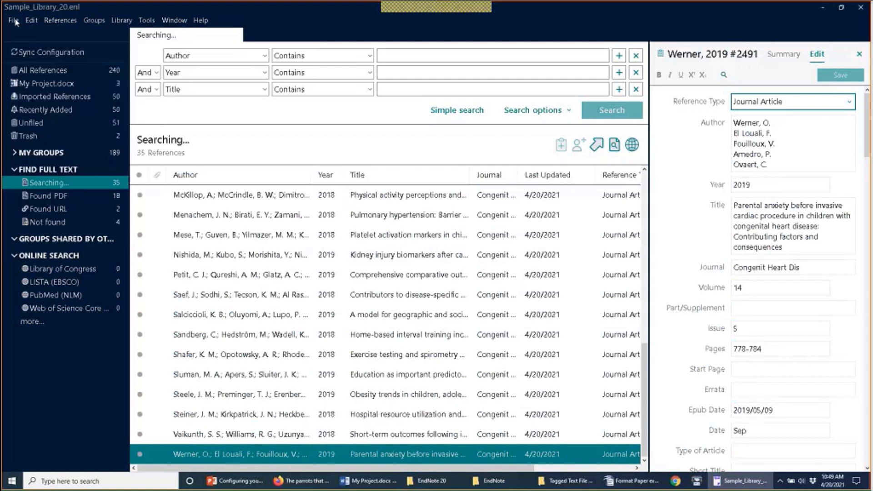
click(16, 22)
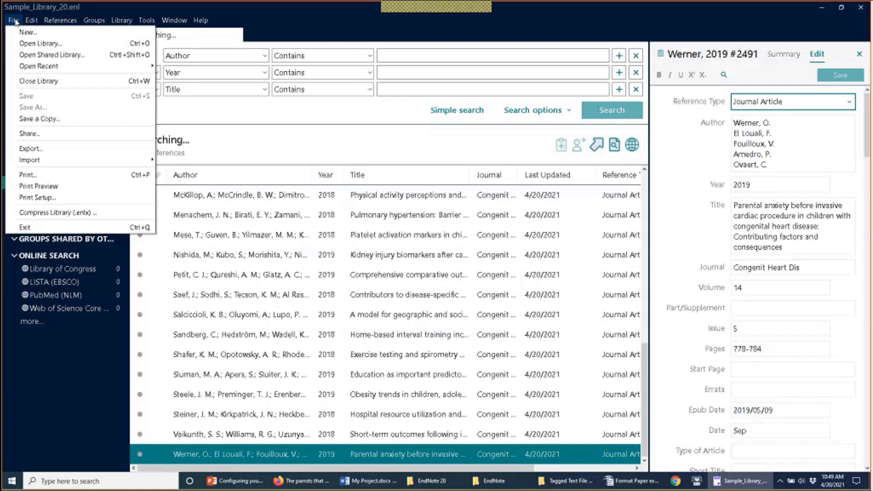
click(45, 226)
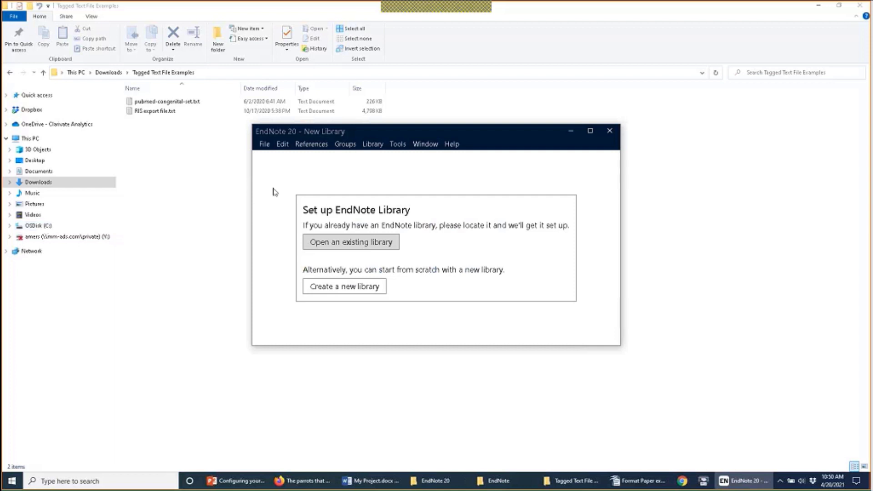
Step: Open Sample_Library_20.enl from C:\Program Files (x86)\EndNote 20\Examples
click(266, 144)
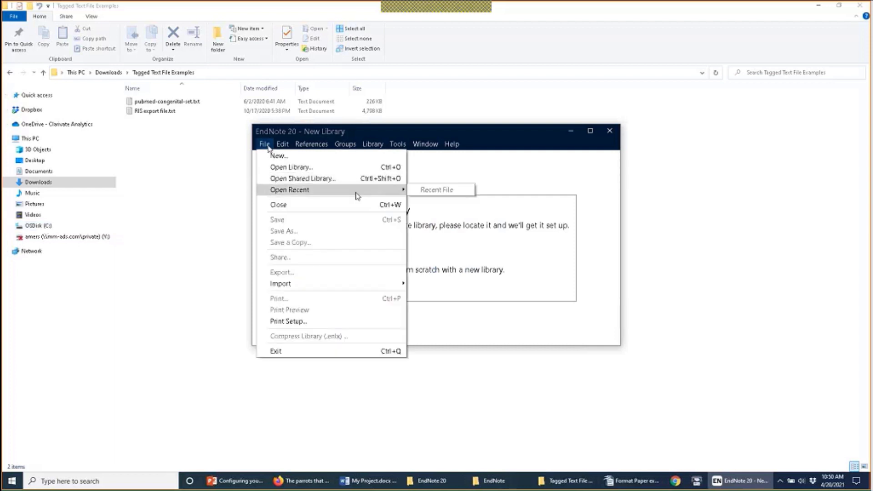
click(379, 168)
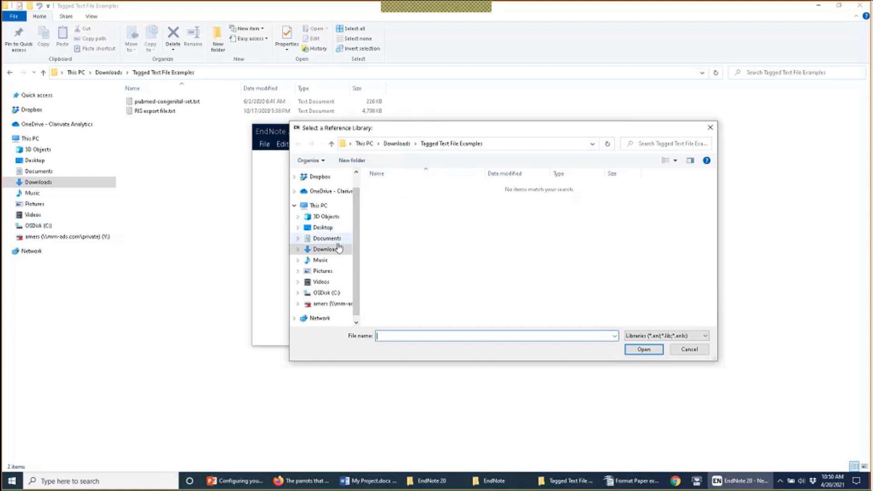
click(334, 293)
double_click(399, 273)
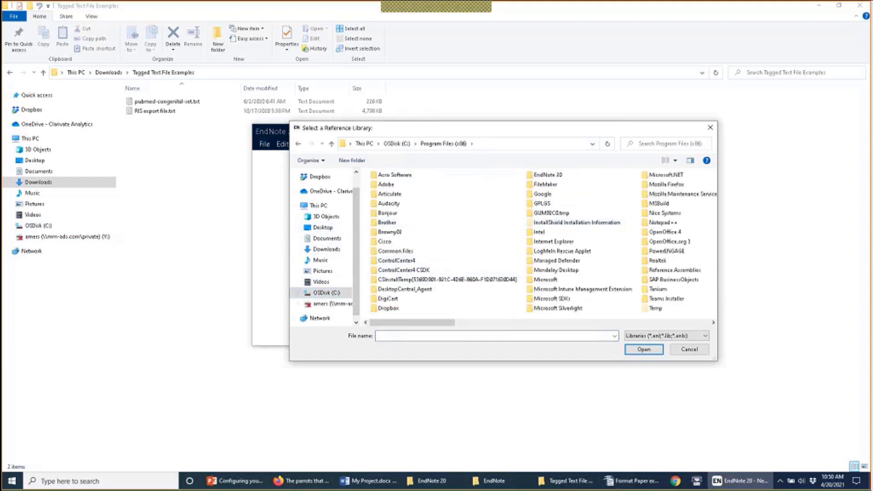
double_click(554, 175)
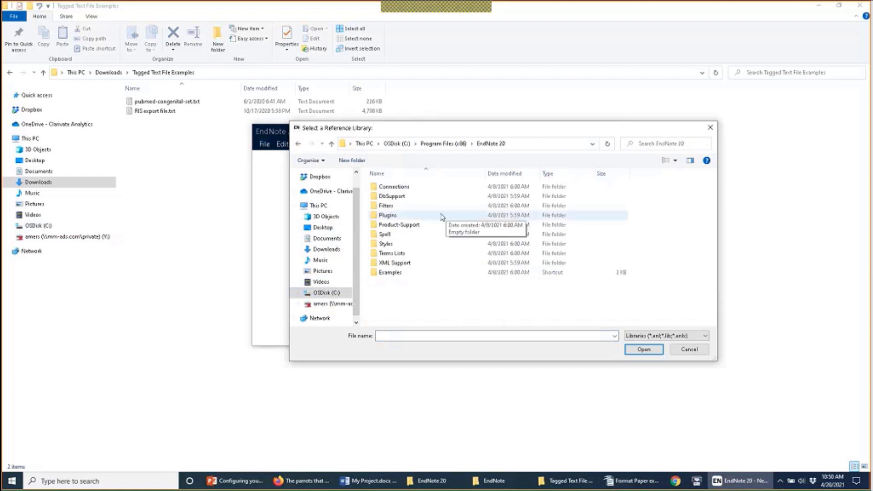
double_click(402, 269)
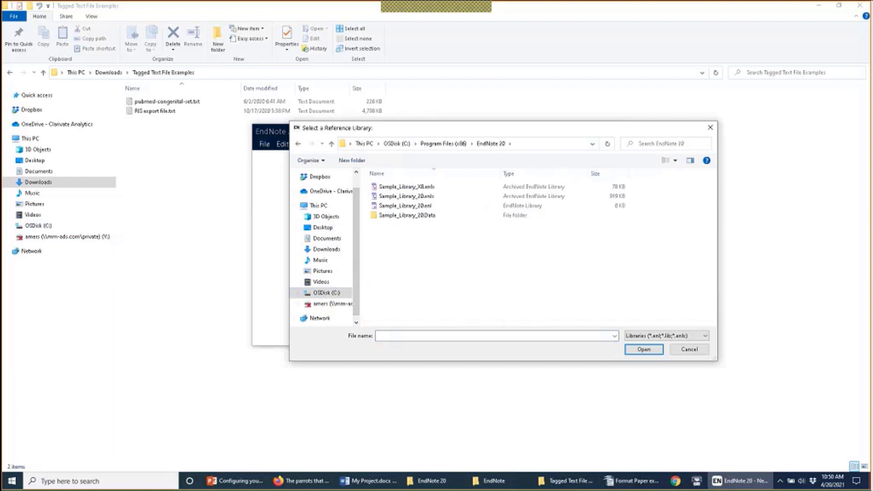
double_click(406, 207)
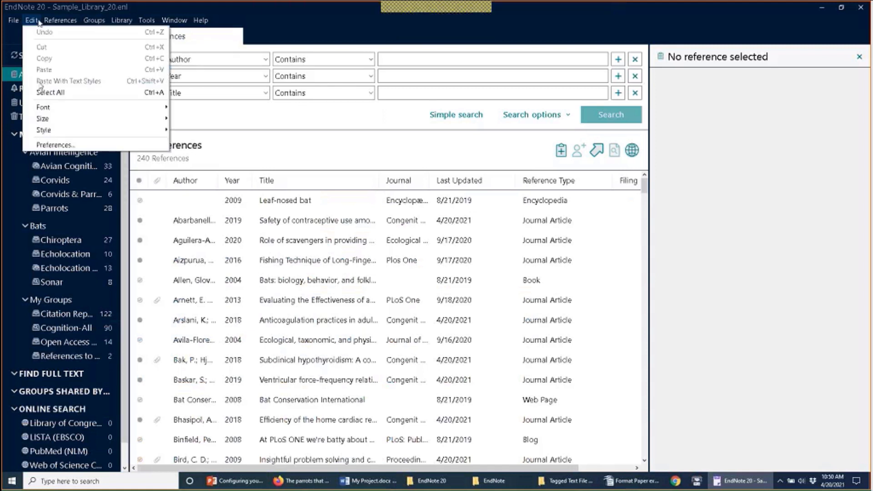
Step: Check the style, filter and connection folder paths under Folder Locations preferences
click(54, 145)
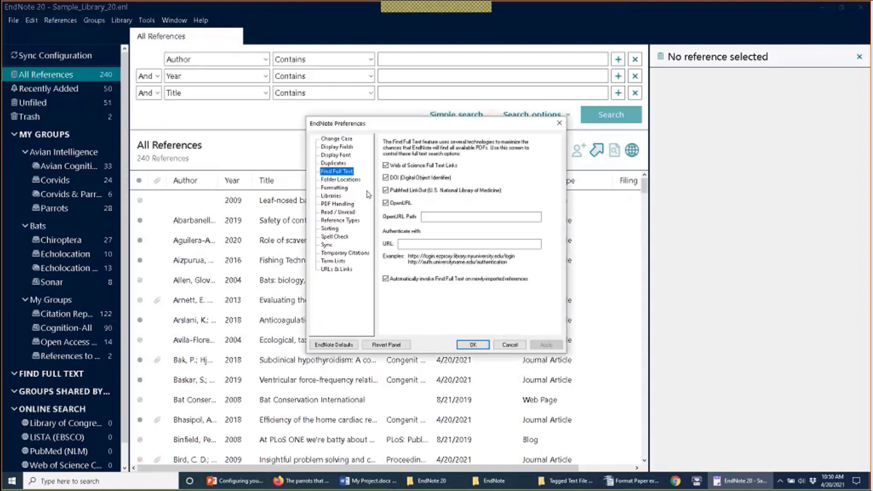
click(341, 180)
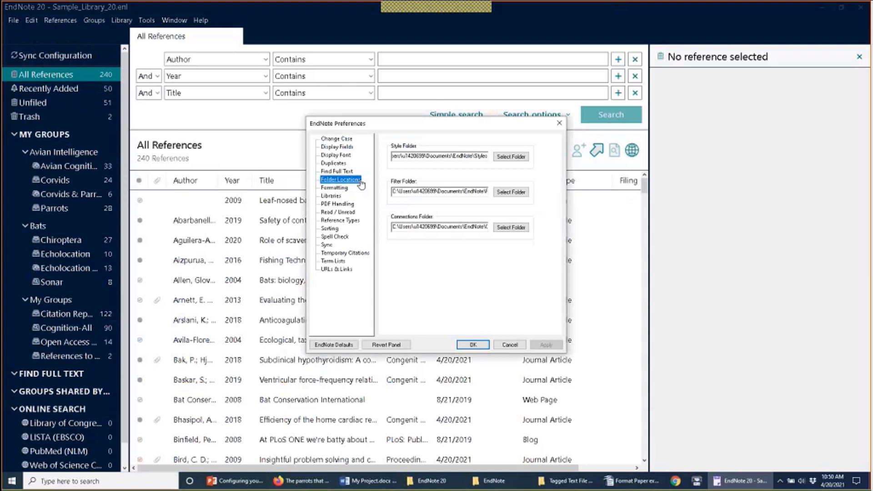
click(370, 477)
Step: Inspect the Connections, Filters and Styles folders in turn, returning to the EndNote 20 folder each time
click(452, 485)
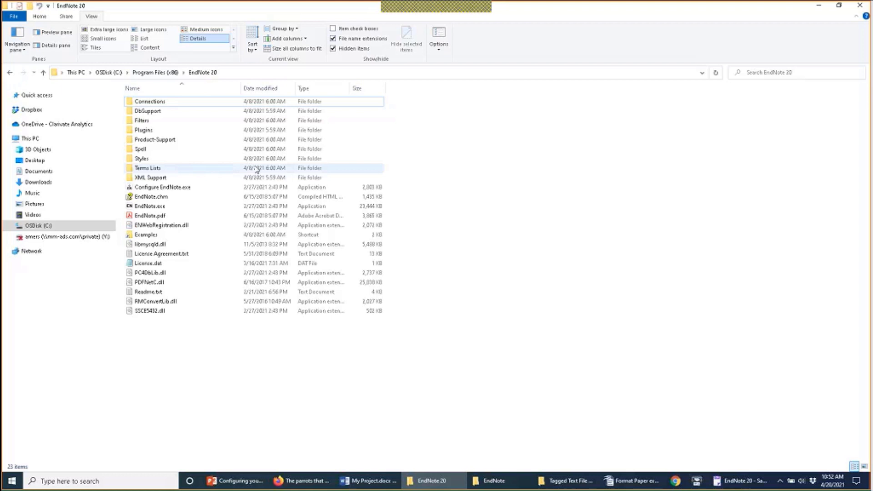
double_click(148, 102)
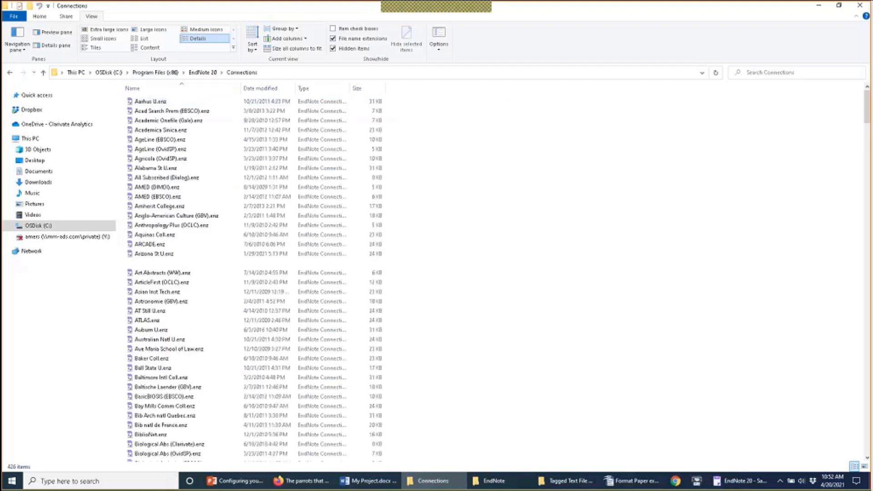
scroll(249, 291, down, 5)
scroll(249, 292, up, 5)
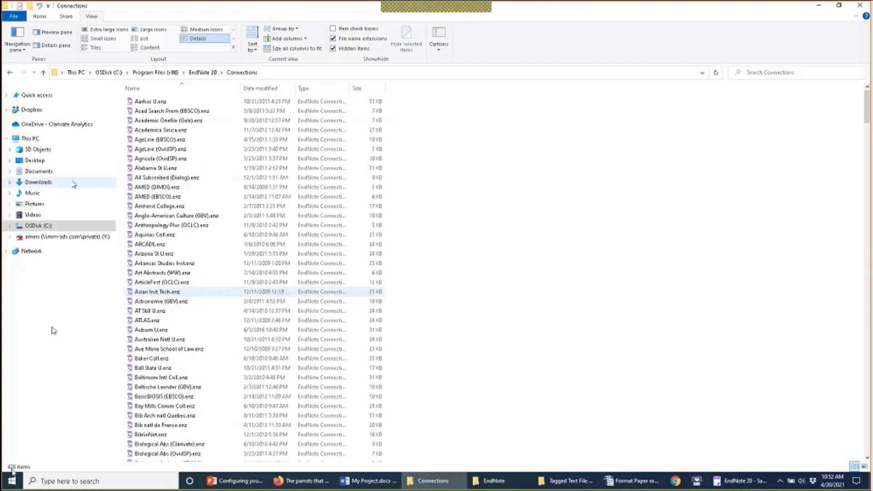
key(alt+Left)
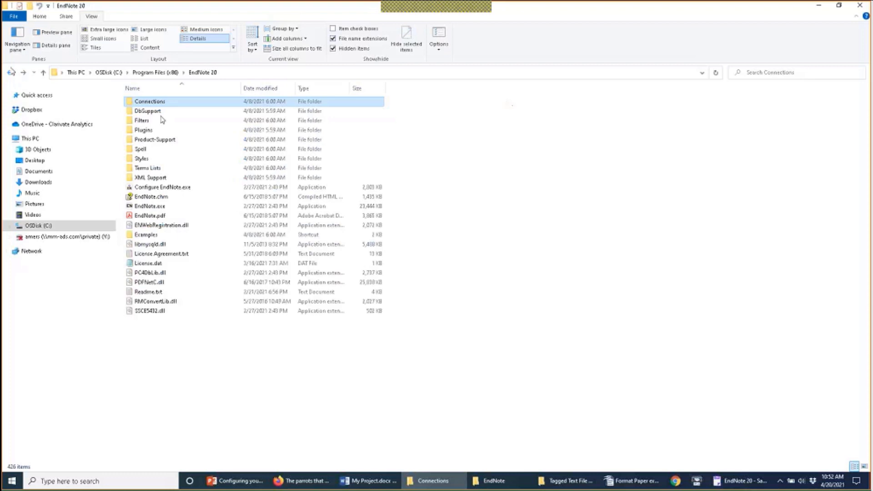
double_click(162, 121)
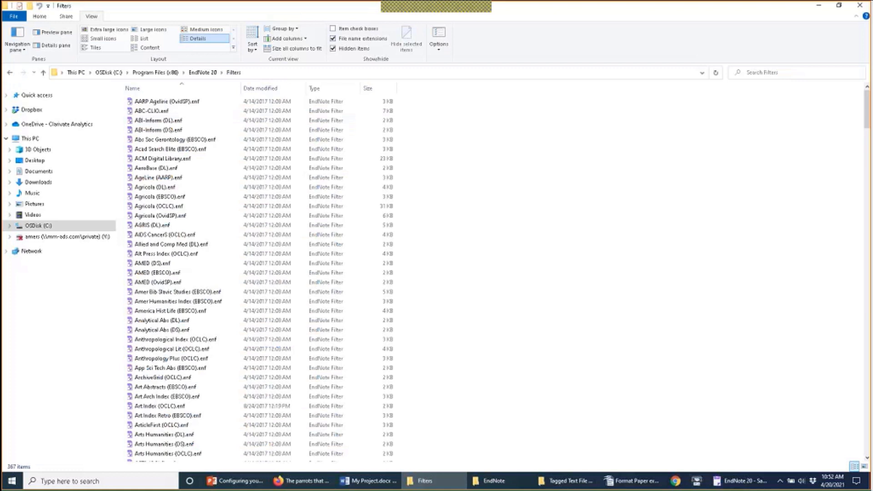
click(205, 74)
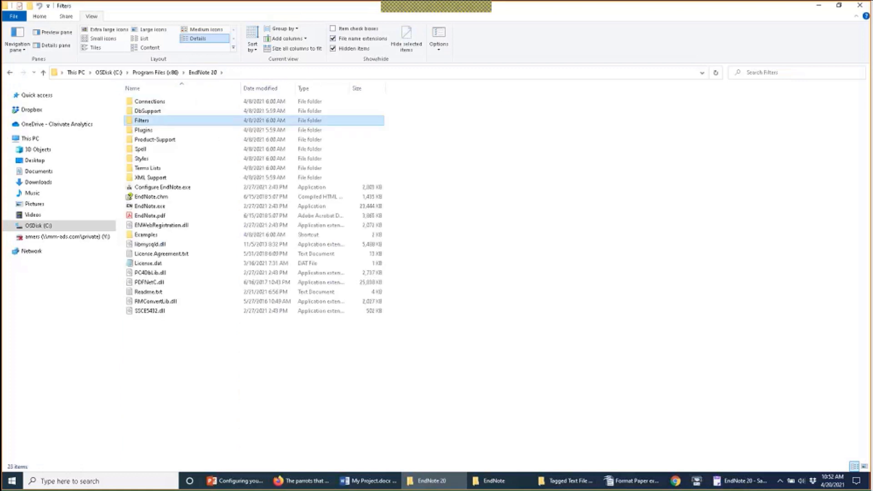
double_click(160, 158)
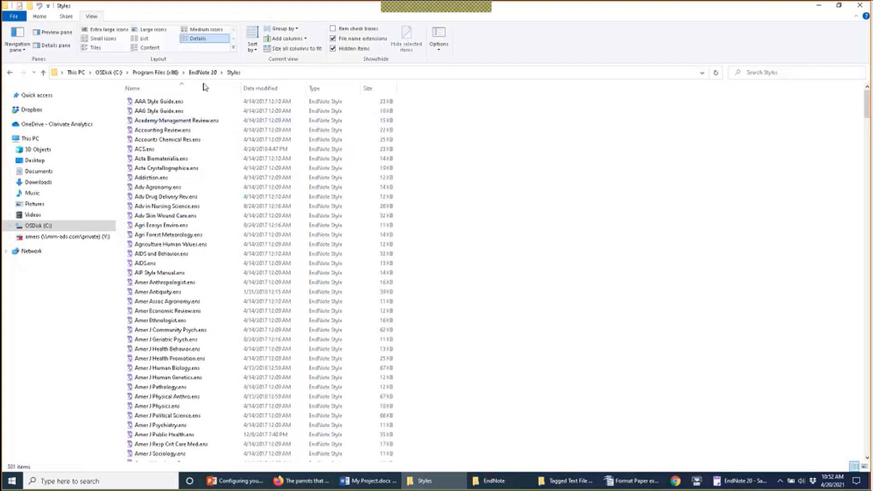
click(202, 72)
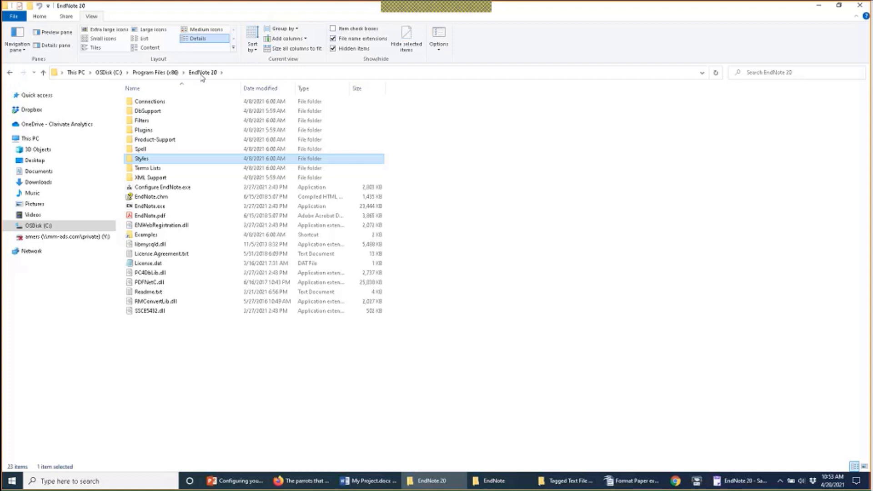
Step: Browse the Connections, Filters and Styles folders, then return to EndNote's Folder Locations preferences
double_click(166, 103)
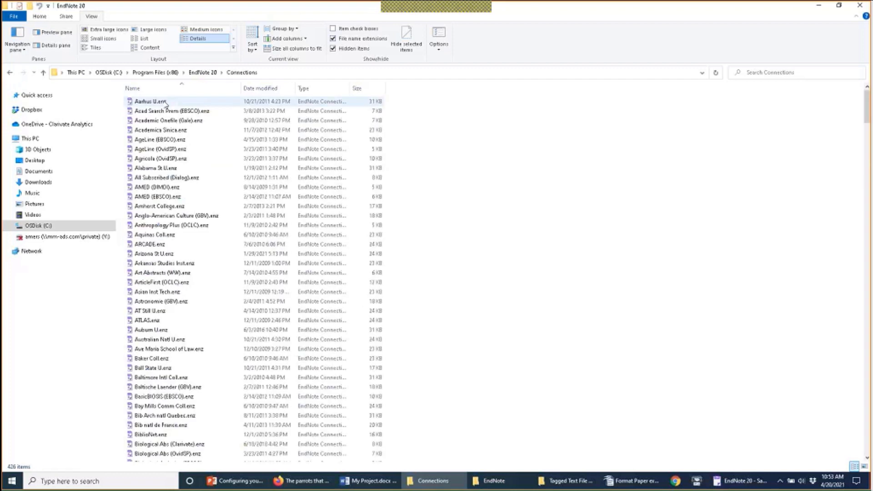
click(203, 73)
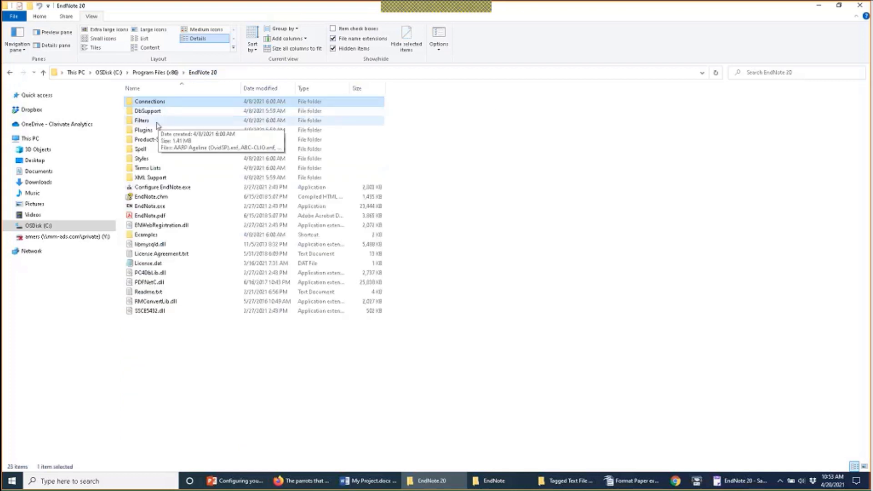
click(156, 121)
click(152, 162)
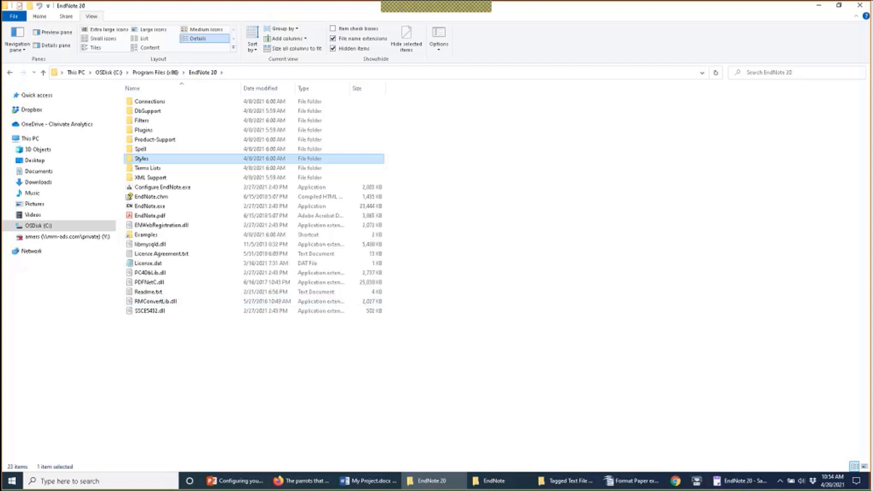
click(753, 481)
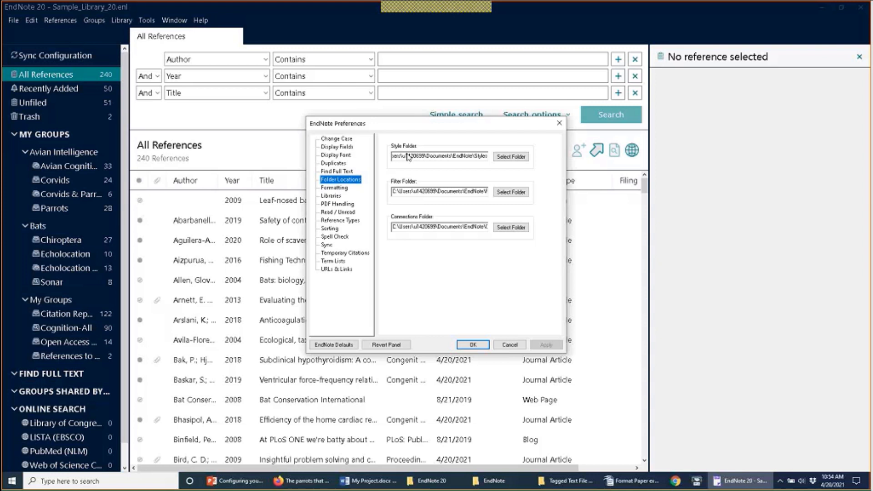
click(411, 158)
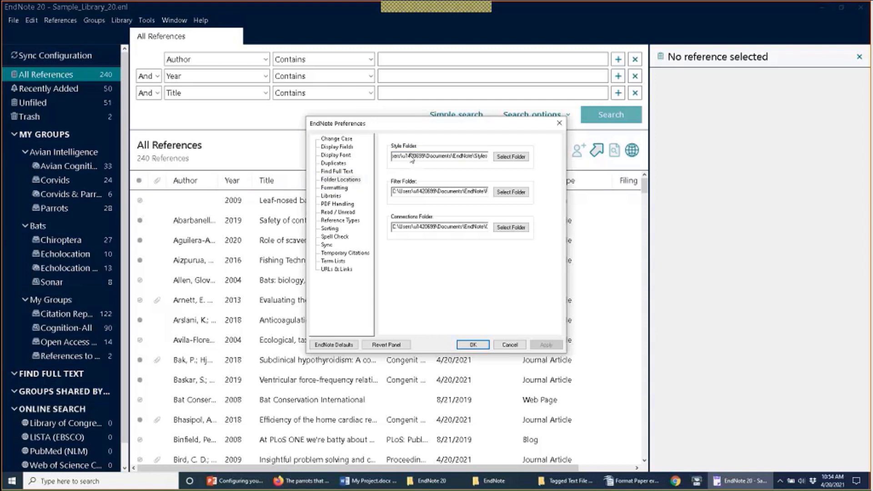
key(Home)
key(End)
click(402, 156)
drag(400, 156, 424, 156)
click(437, 155)
drag(478, 190, 495, 191)
click(483, 195)
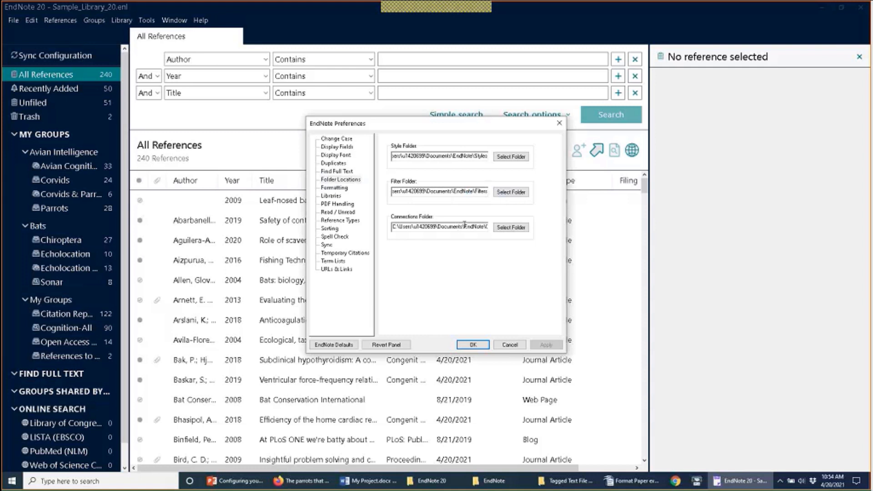
double_click(464, 224)
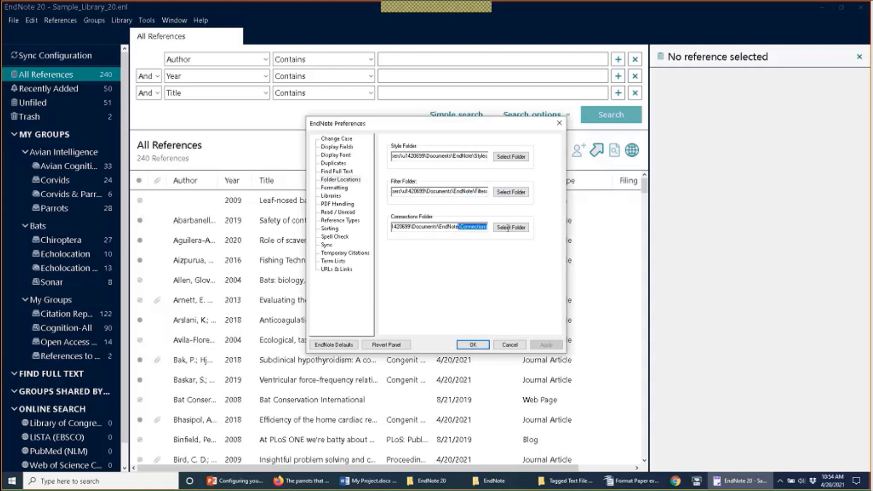
click(441, 227)
Step: Keep the existing Styles, Filters and Connections paths under Documents\EndNote and close Preferences with OK
click(510, 157)
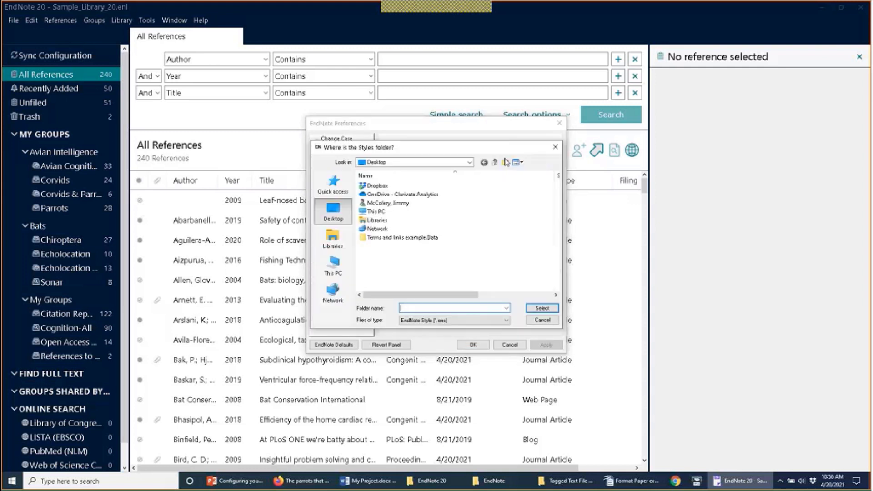
click(555, 147)
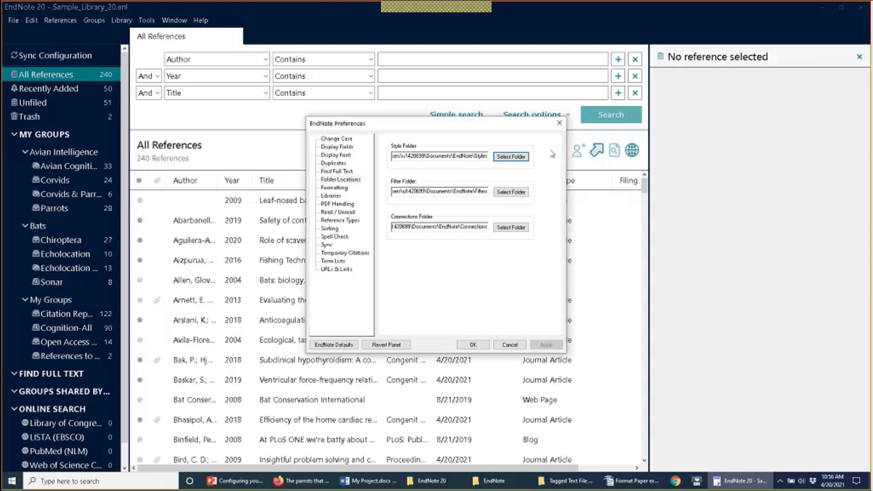
click(509, 157)
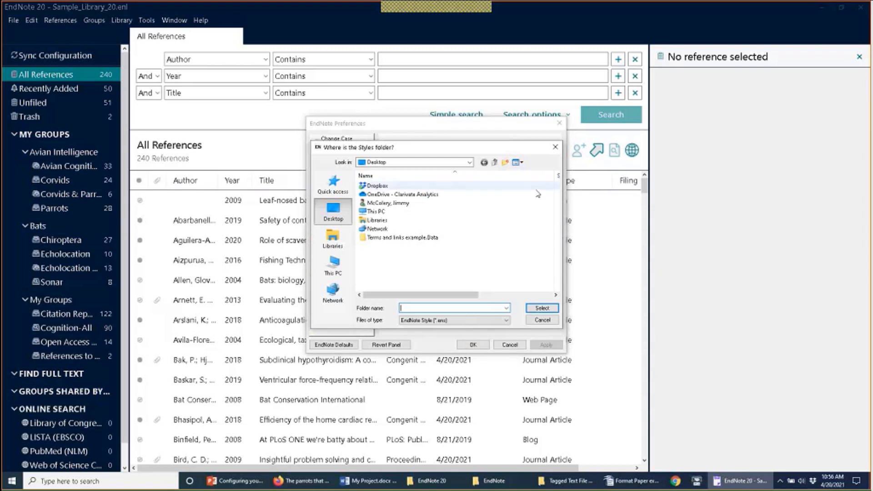
click(546, 322)
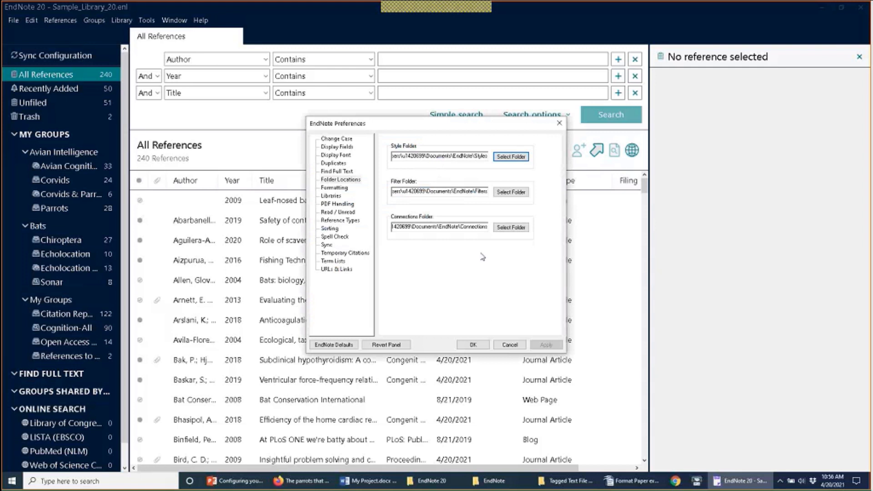
click(480, 346)
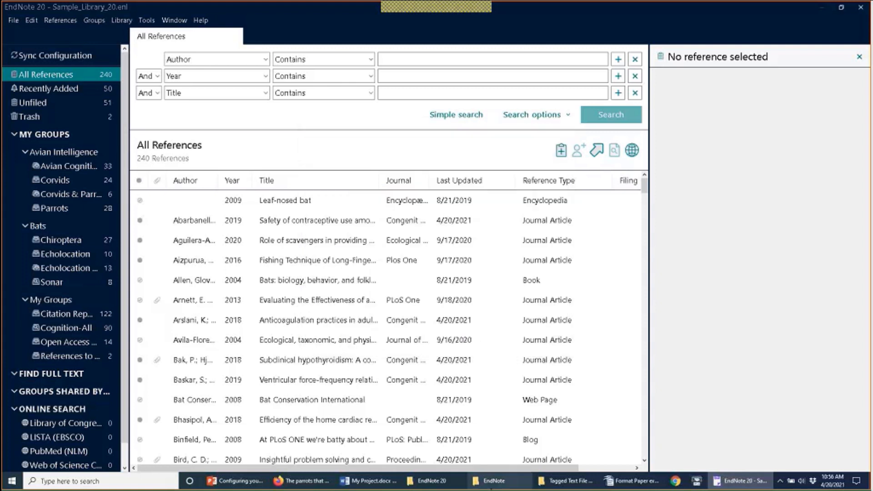
Step: In File Explorer, move from the EndNote 20 program folder to the Documents folder
click(437, 486)
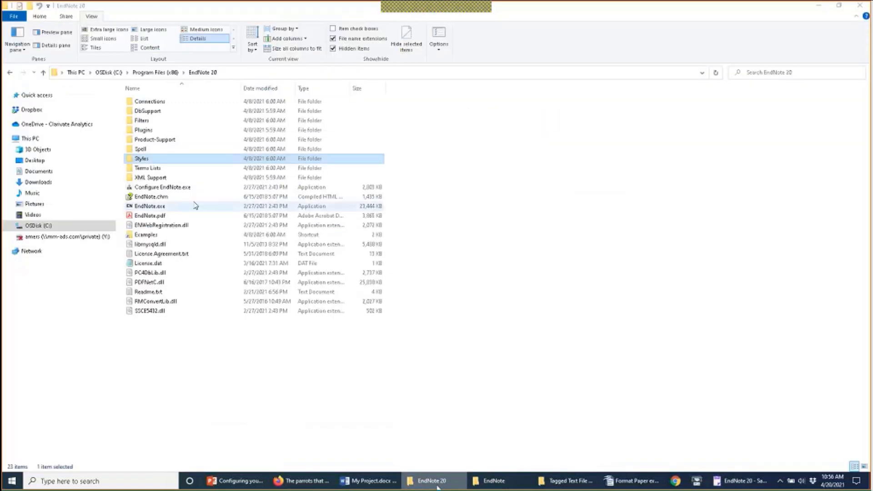
click(39, 171)
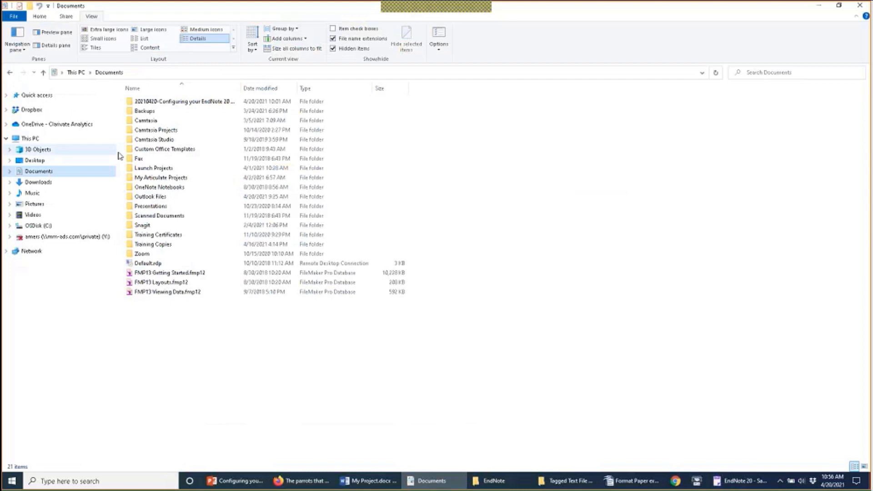
click(163, 140)
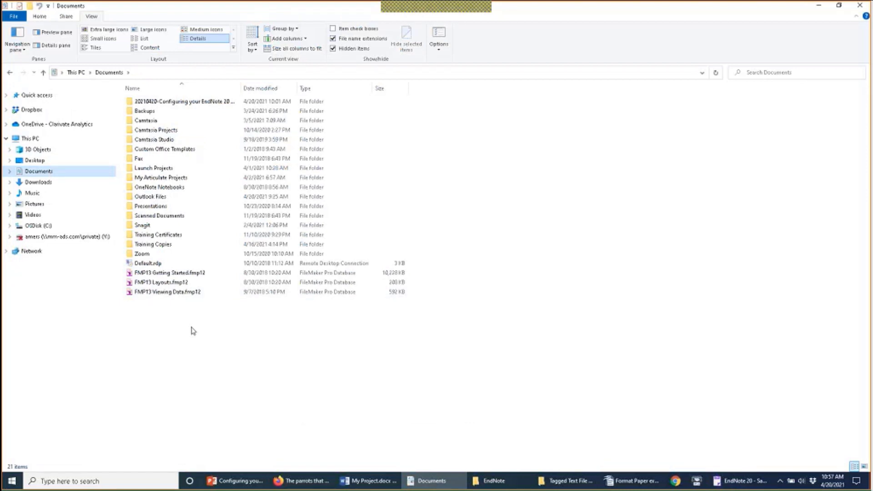
Step: From Firefox's EndNote Downloads tab, open Add output styles to list the 7253 available styles
mouse_move(301, 482)
click(302, 482)
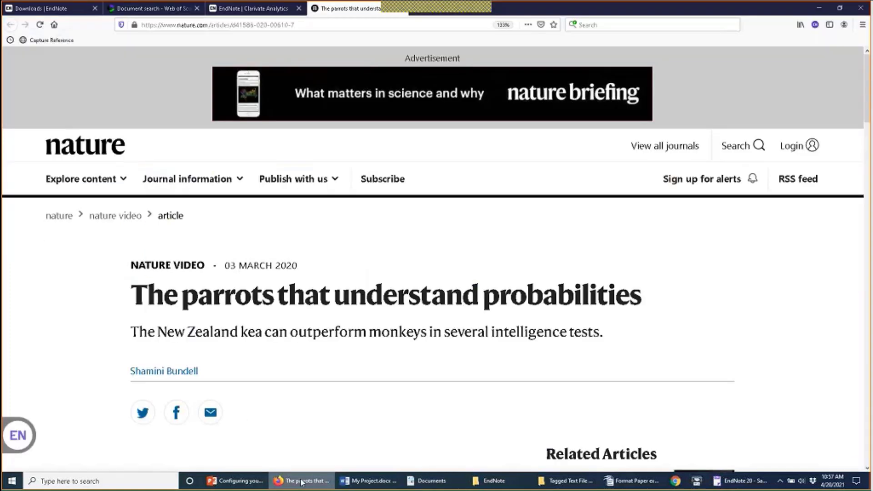
click(63, 9)
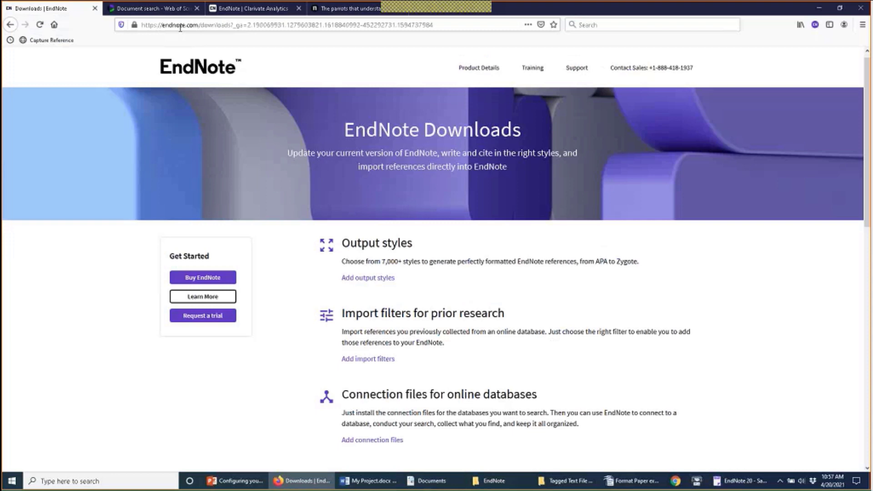
scroll(567, 316, down, 1)
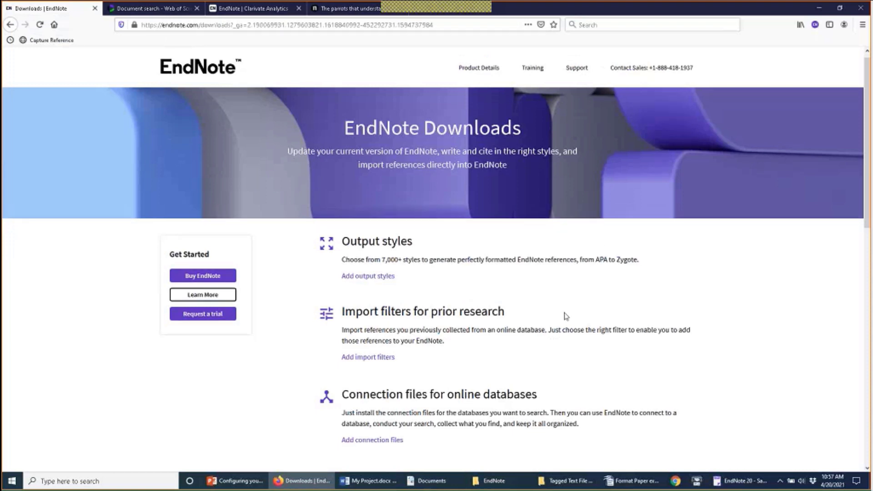
scroll(566, 316, down, 4)
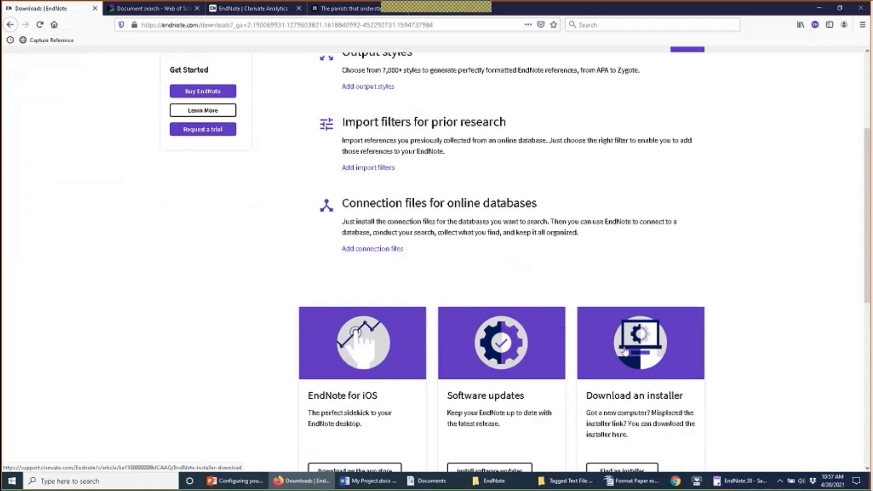
scroll(618, 285, up, 3)
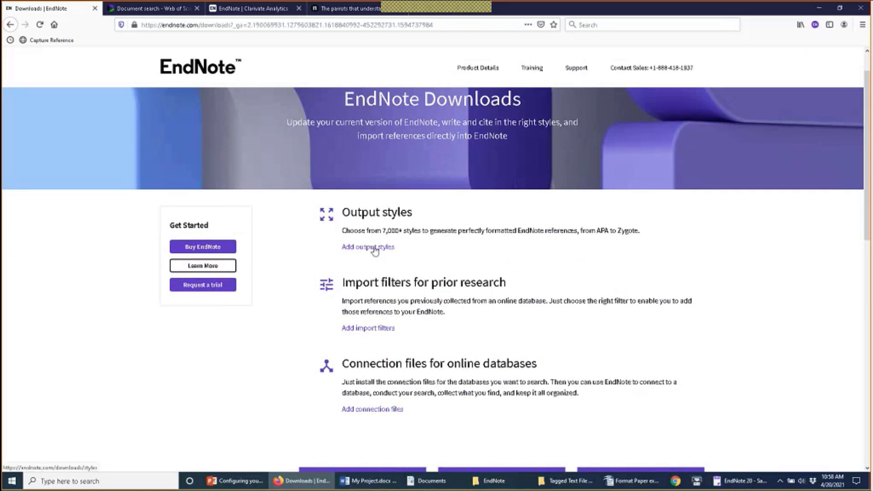
click(375, 251)
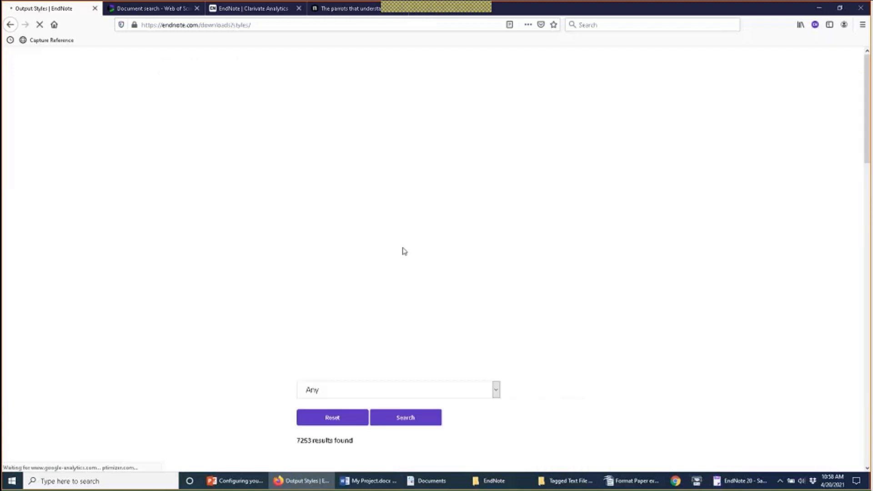
scroll(444, 288, down, 5)
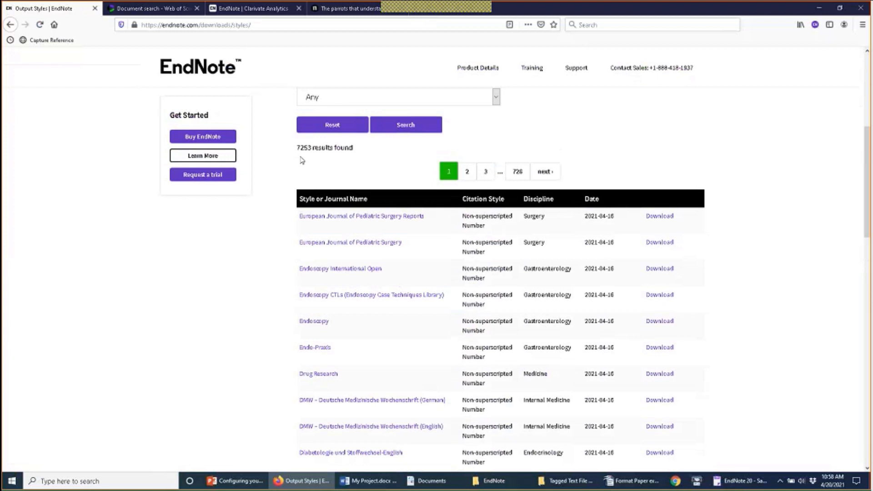
scroll(318, 150, up, 3)
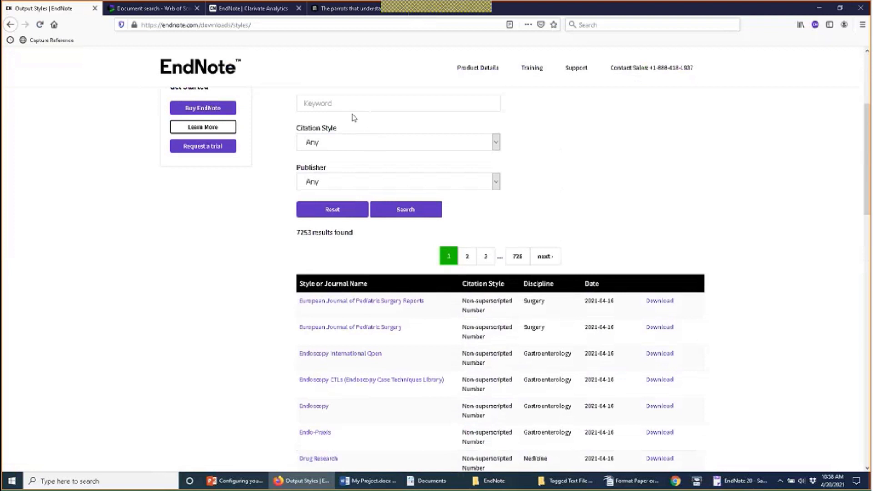
scroll(413, 226, down, 4)
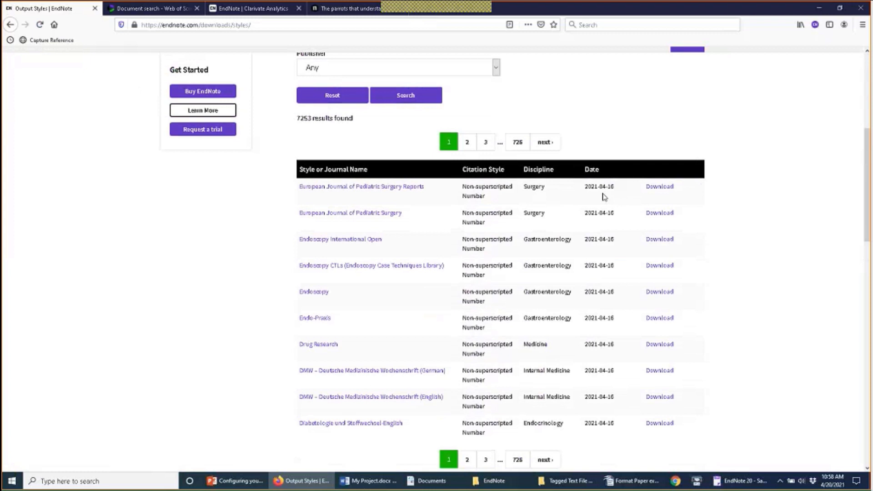
Step: Download and save the European Journal of Pediatric Surgery Reports style as Euro J Pediatric Surg Rept.ens
click(660, 187)
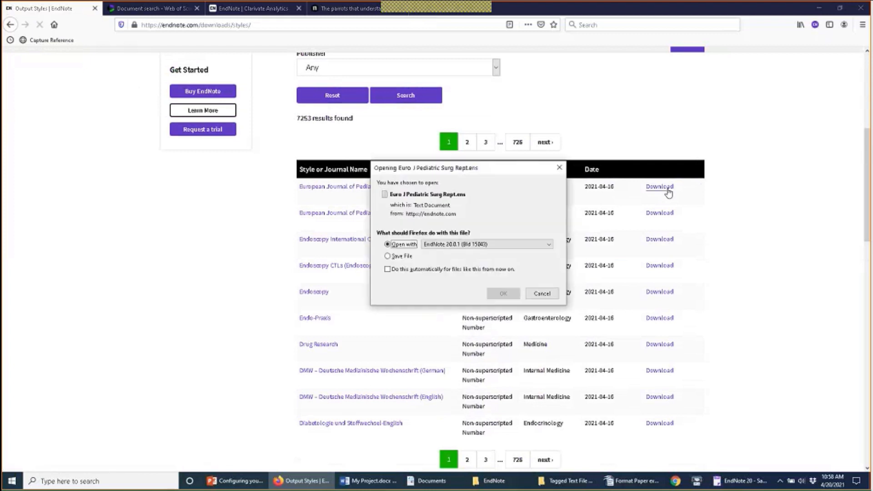
click(393, 257)
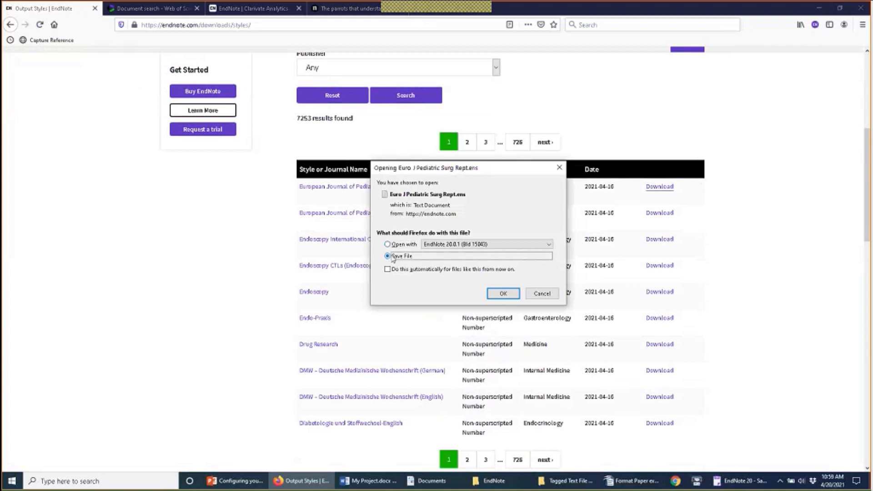
click(502, 294)
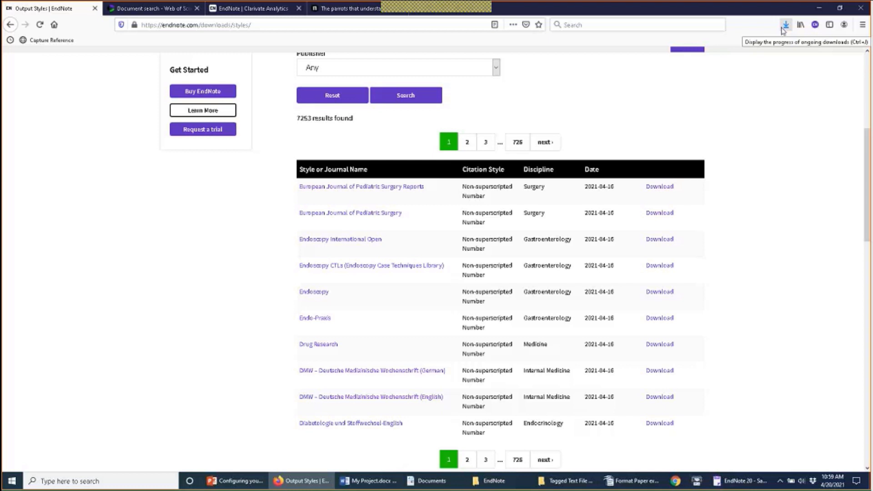
click(786, 26)
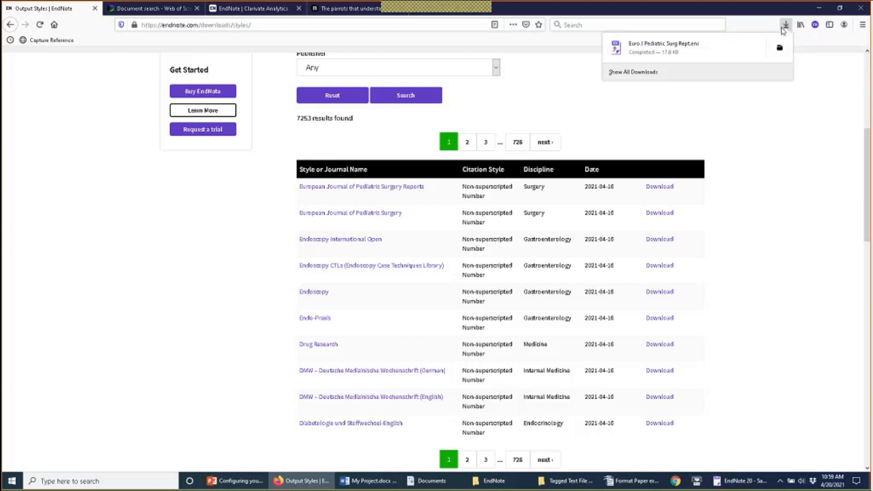
click(757, 54)
click(786, 25)
Step: Open the downloaded Euro J Pediatric Surg Rept.ens from Downloads in a maximized EndNote style editor
click(773, 57)
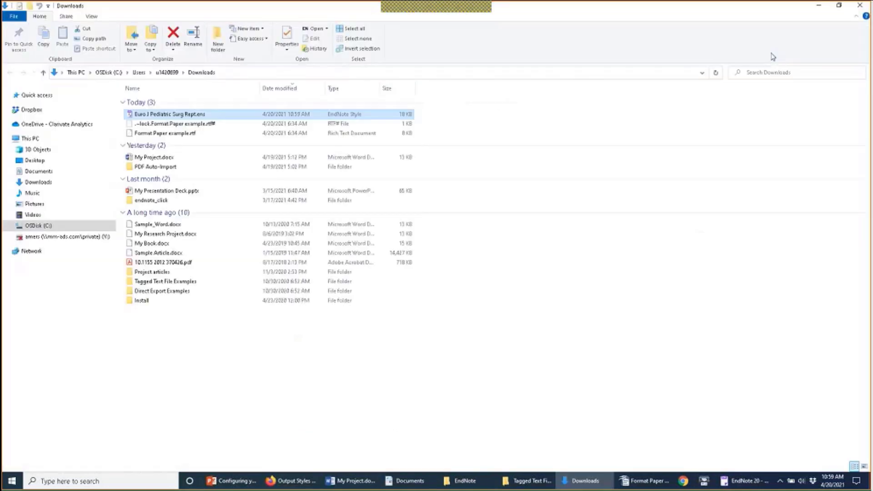
double_click(191, 115)
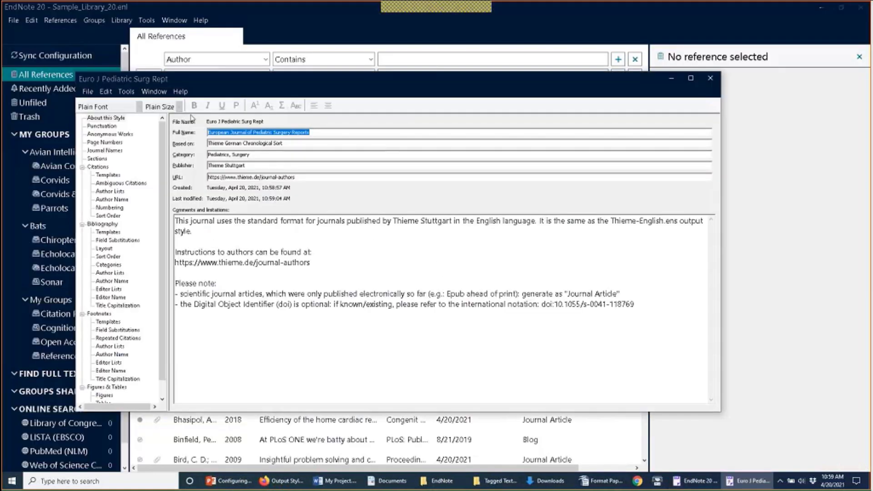
click(691, 80)
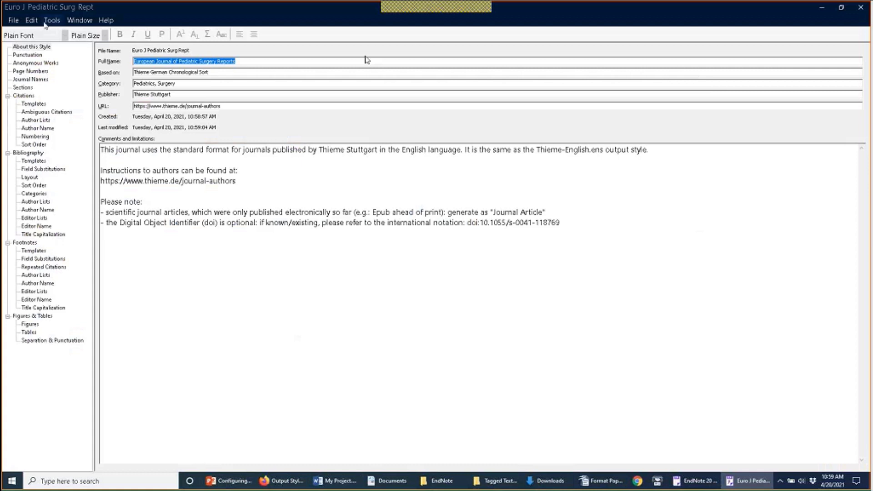
Step: Save the style as 'Euro J Pediatric Surg Rept', removing 'Copy' from the name
click(13, 23)
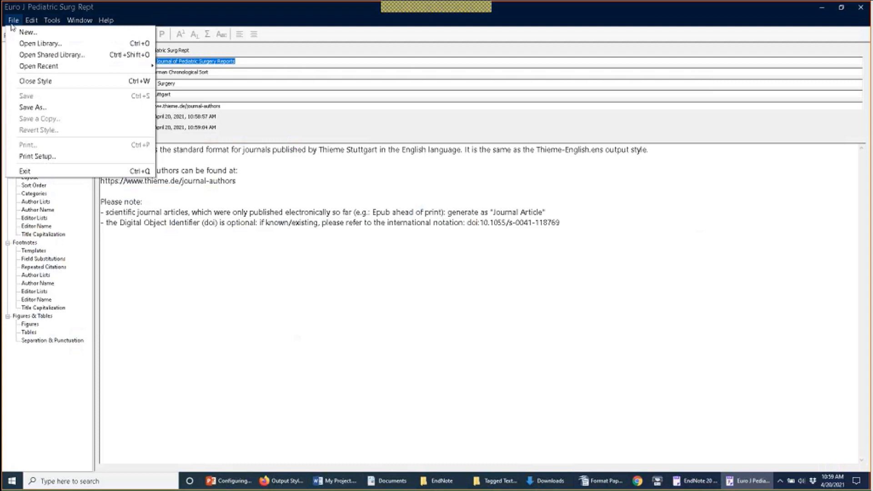
click(32, 107)
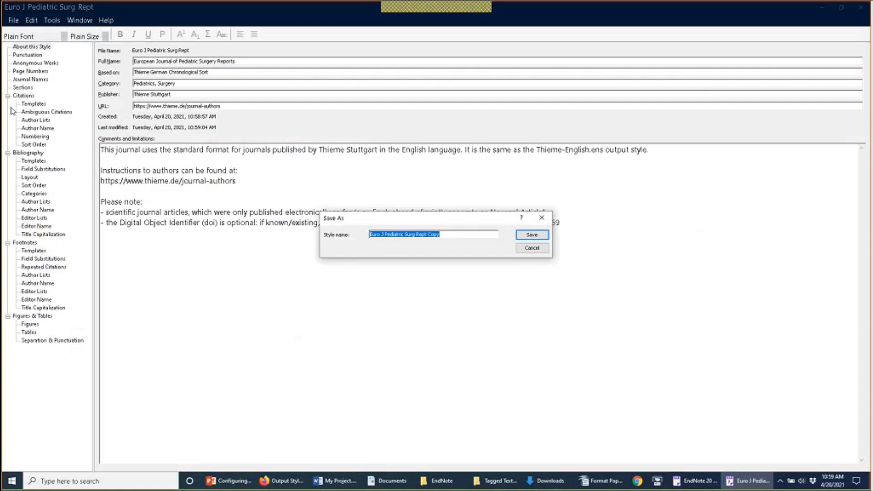
key(End)
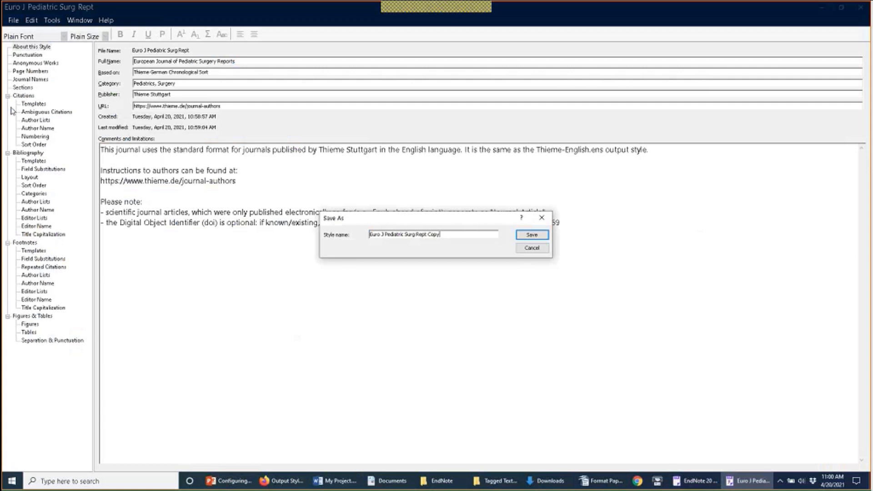
key(BackSpace)
key(BackSpace)
key(BackSpace)
key(BackSpace)
key(BackSpace)
click(522, 240)
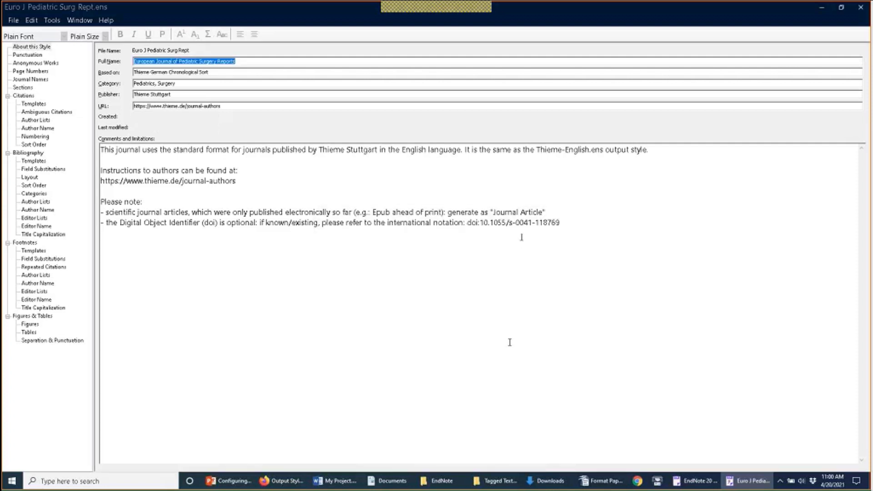
Step: Open Documents\EndNote\Styles, which holds the saved Euro J Pediatric Surg Rept.ens (18 KB)
click(399, 485)
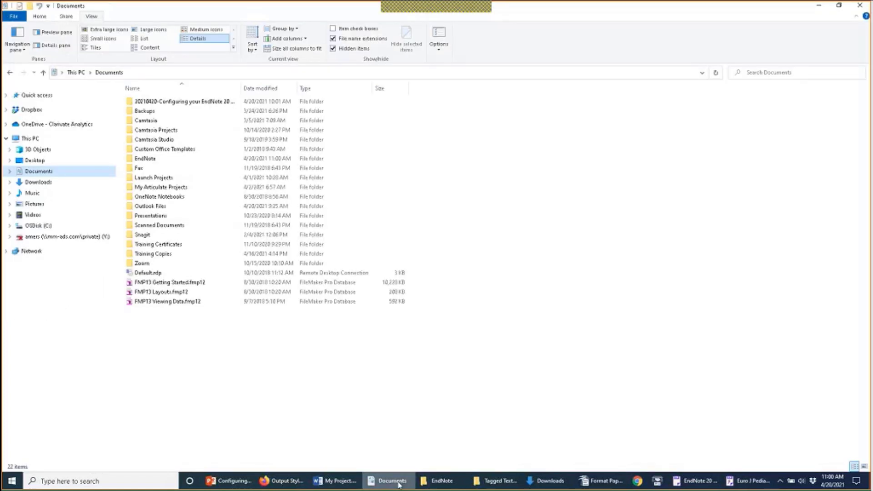
double_click(167, 160)
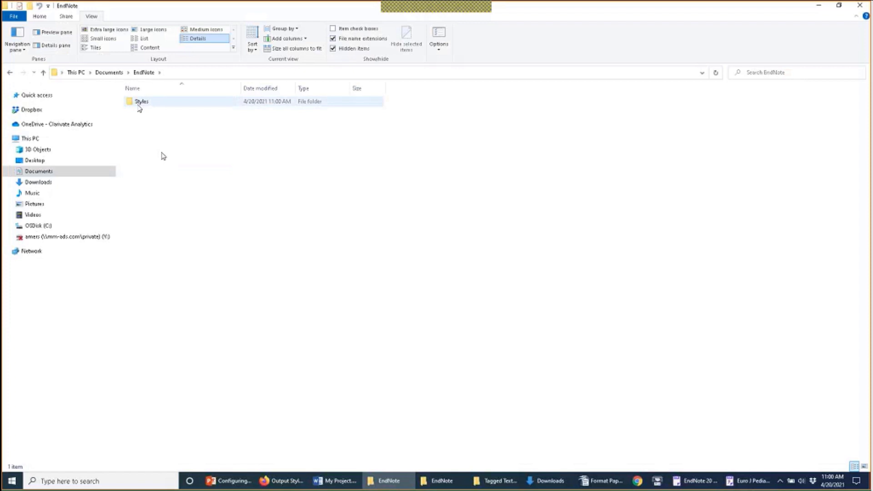
click(140, 106)
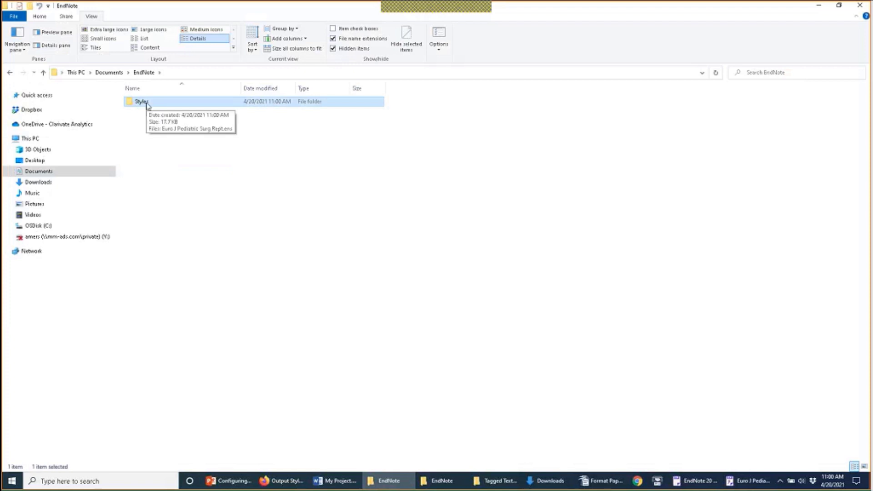
double_click(146, 104)
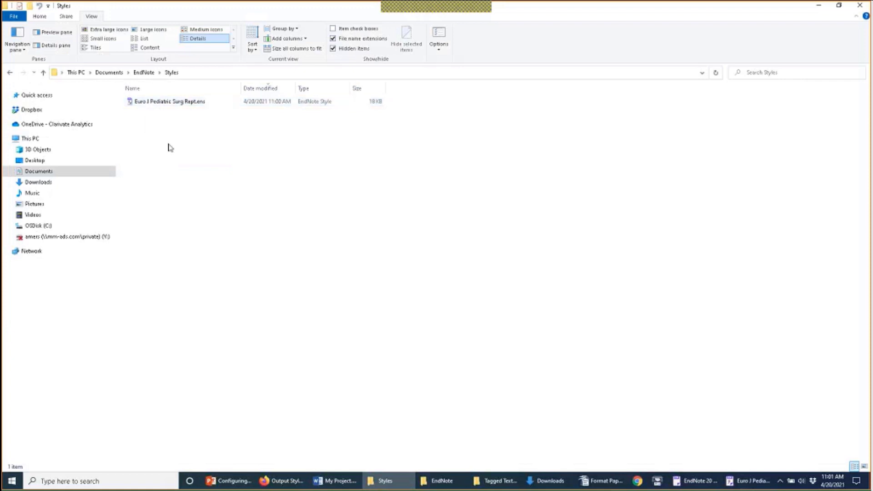
click(143, 73)
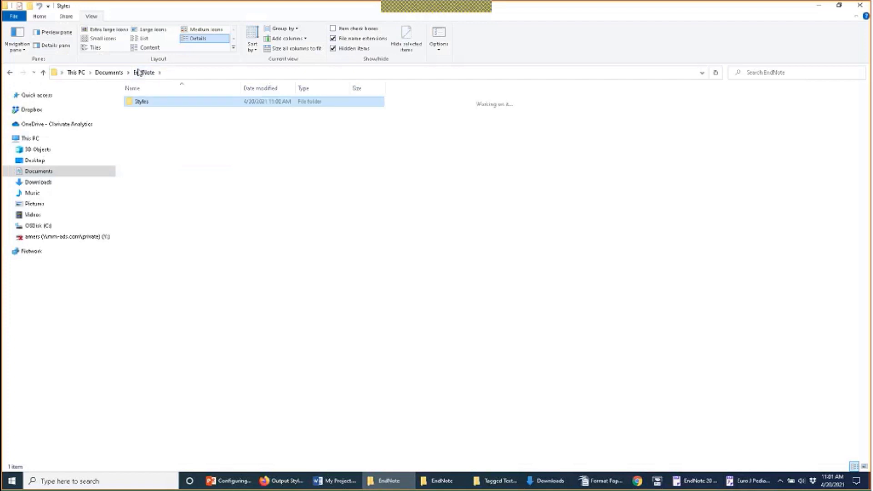
double_click(141, 102)
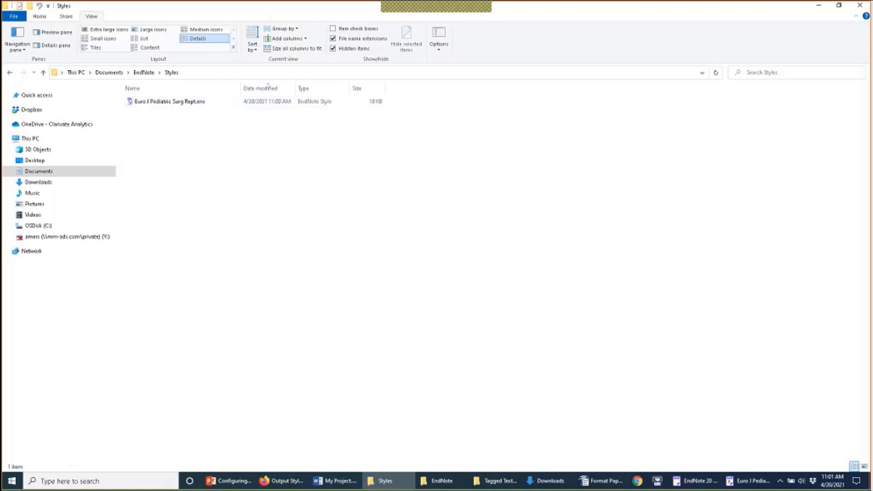
mouse_move(296, 481)
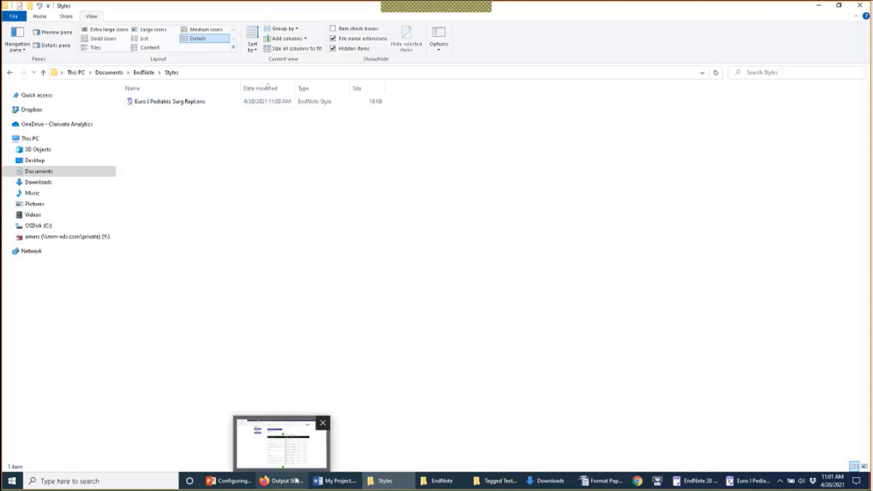
Step: From the Firefox output styles page, save the Drug Research style as Drug Research.ens in Downloads
click(296, 480)
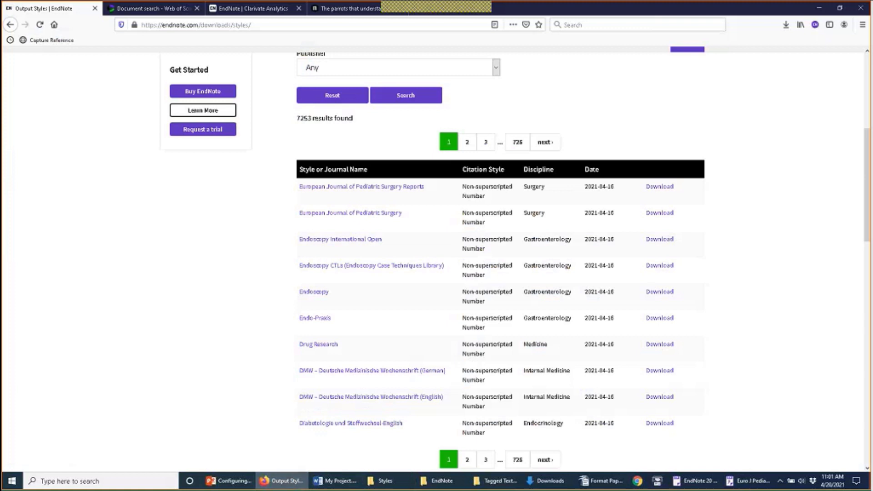
click(668, 346)
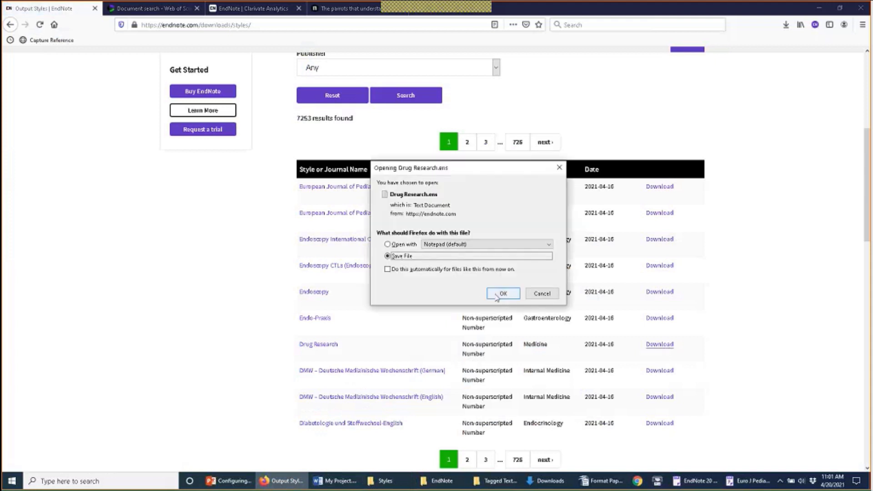
click(497, 295)
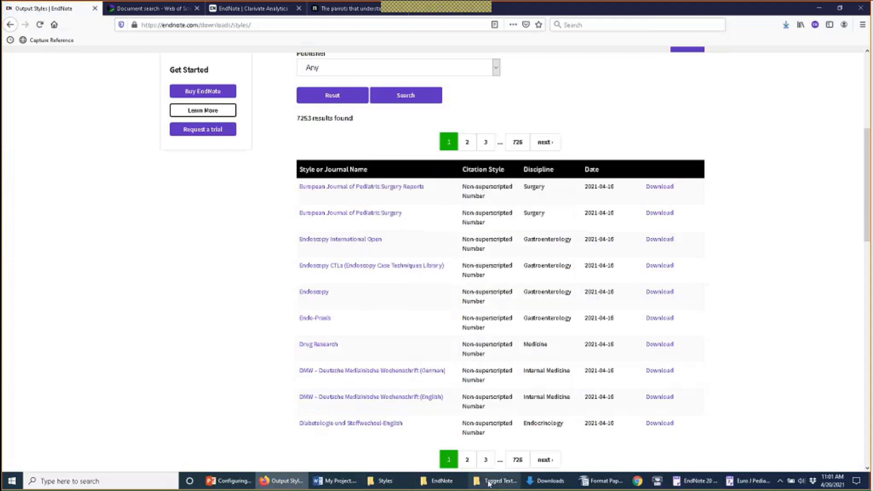
click(545, 481)
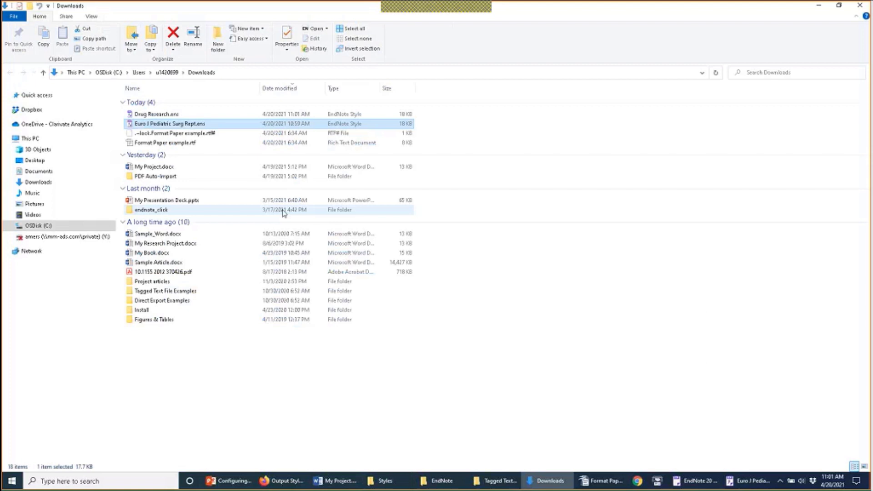
Step: Cut Drug Research.ens from Downloads and paste it into Documents\EndNote\Styles
click(172, 116)
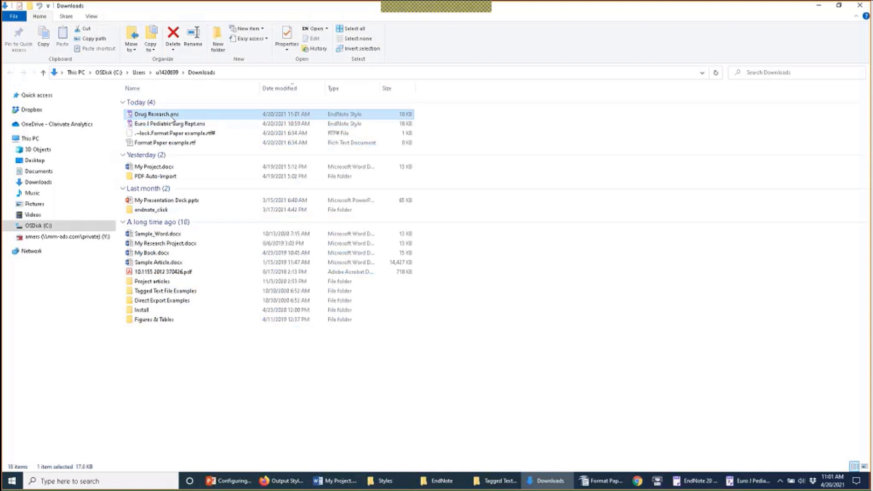
key(ctrl+c)
right_click(174, 119)
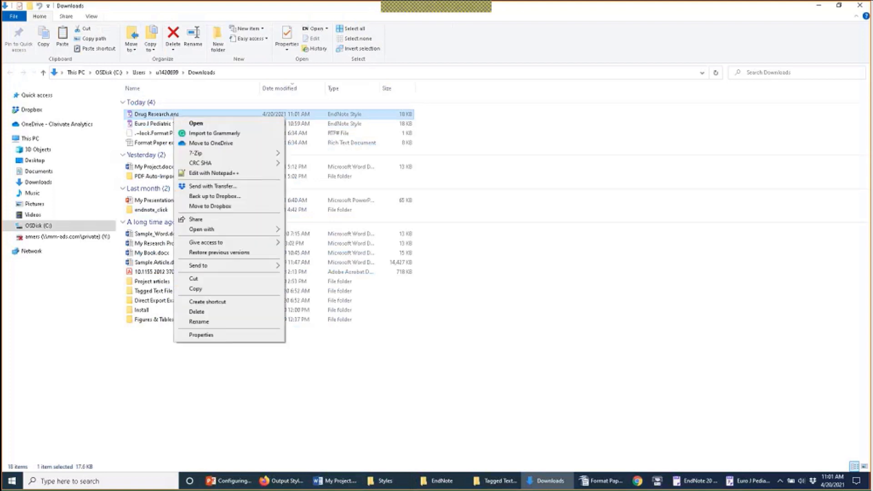
click(203, 283)
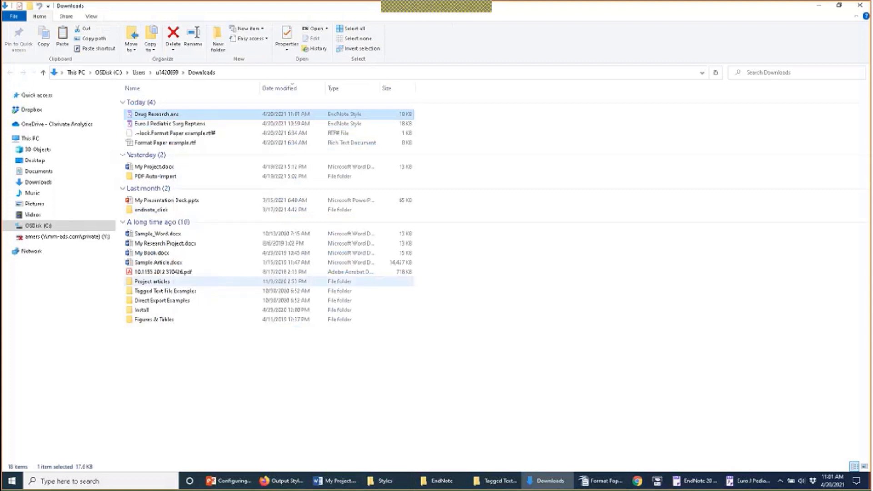
click(385, 481)
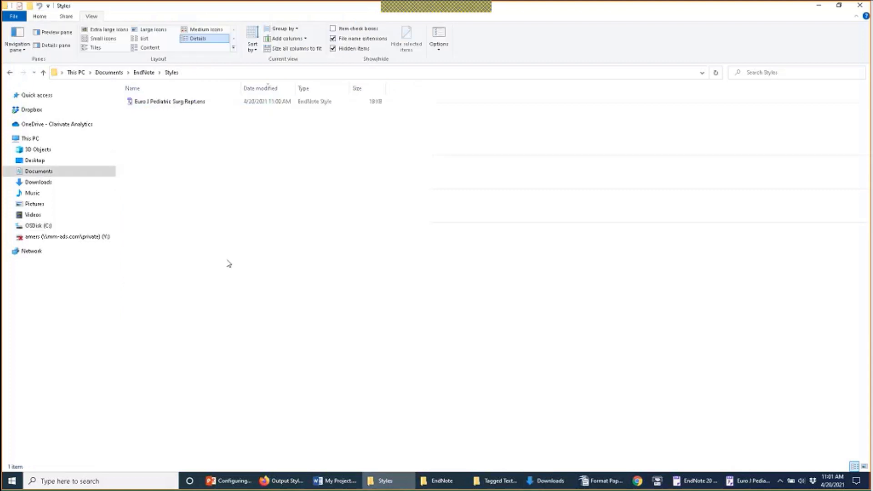
click(108, 72)
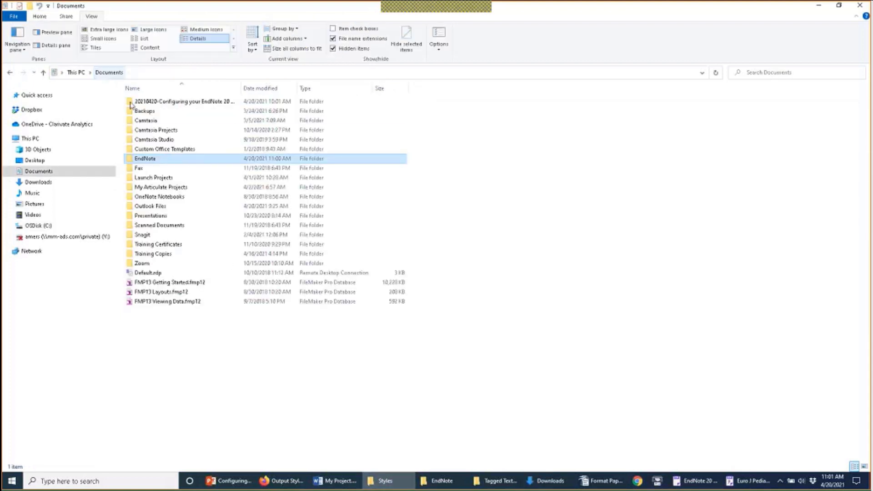
double_click(145, 159)
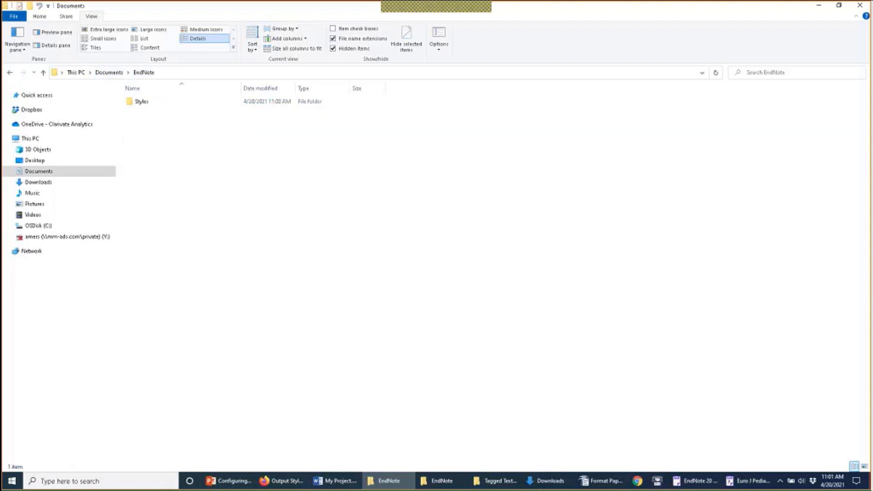
double_click(141, 101)
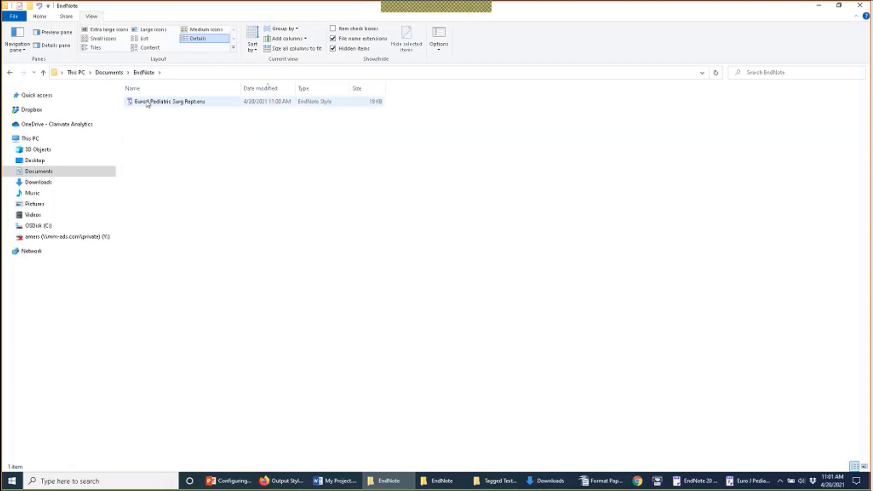
right_click(160, 131)
click(199, 190)
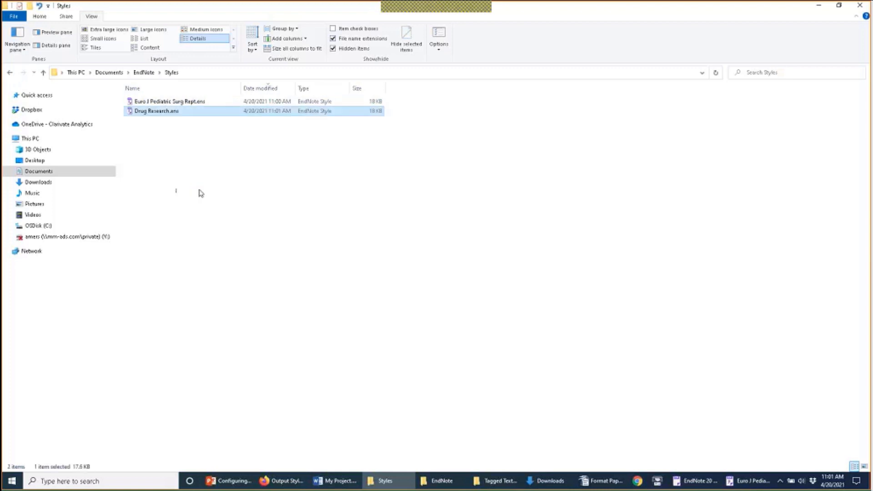
click(200, 192)
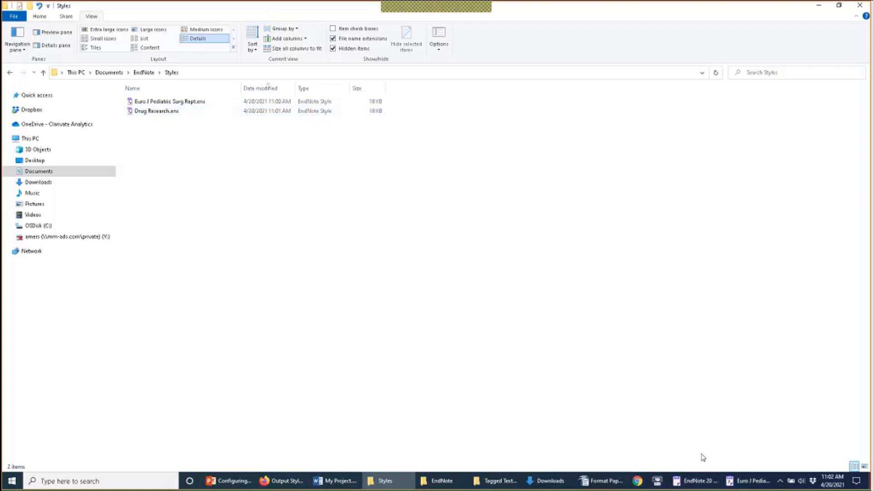
Step: Close the Euro J Pediatric Surg Rept style editor and return to the EndNote 20 library
click(739, 484)
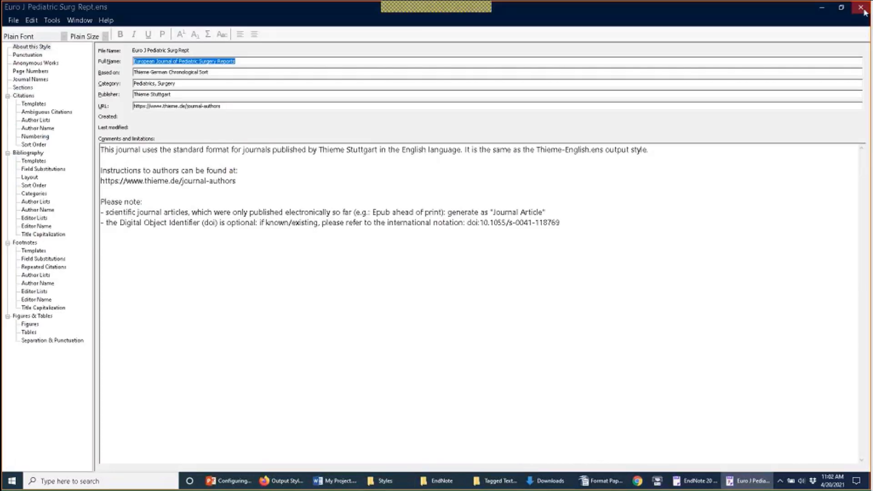
click(862, 8)
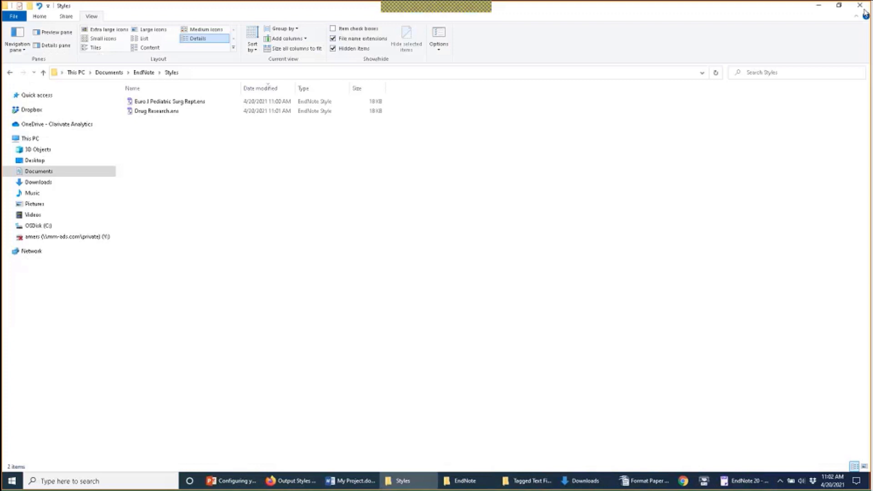
click(747, 486)
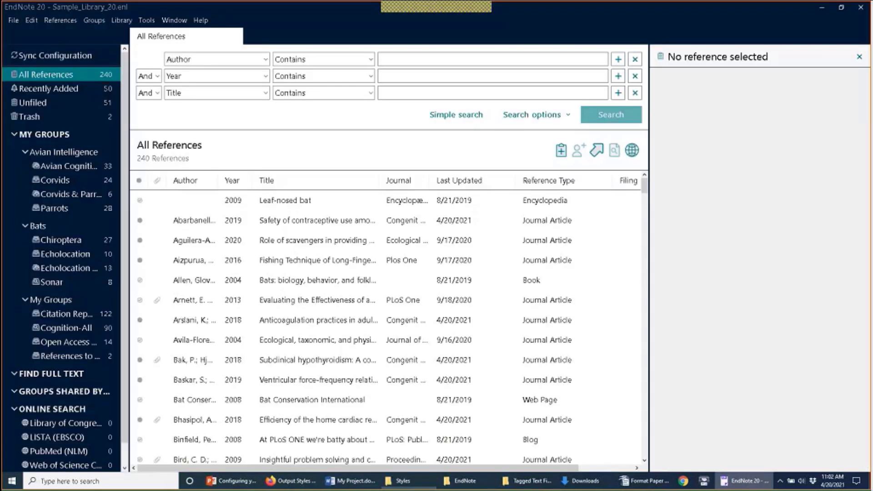
Step: Open the output Style Manager and enlarge its window to show more styles
click(147, 21)
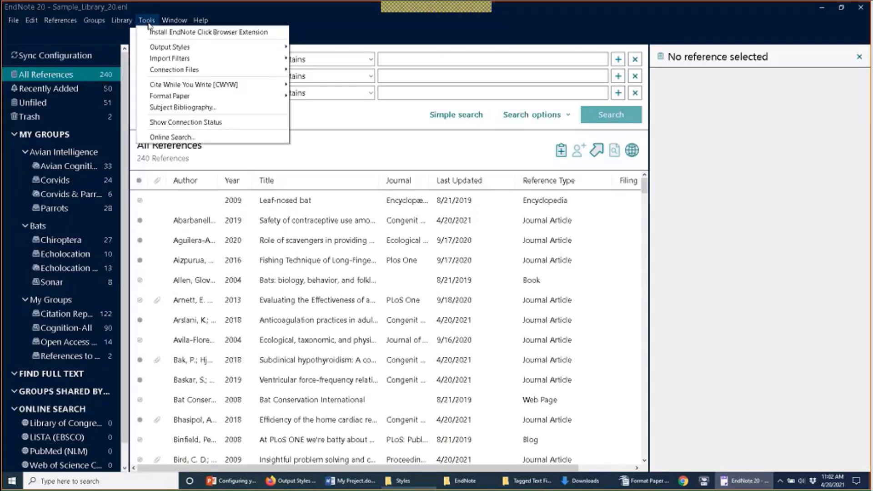
mouse_move(165, 49)
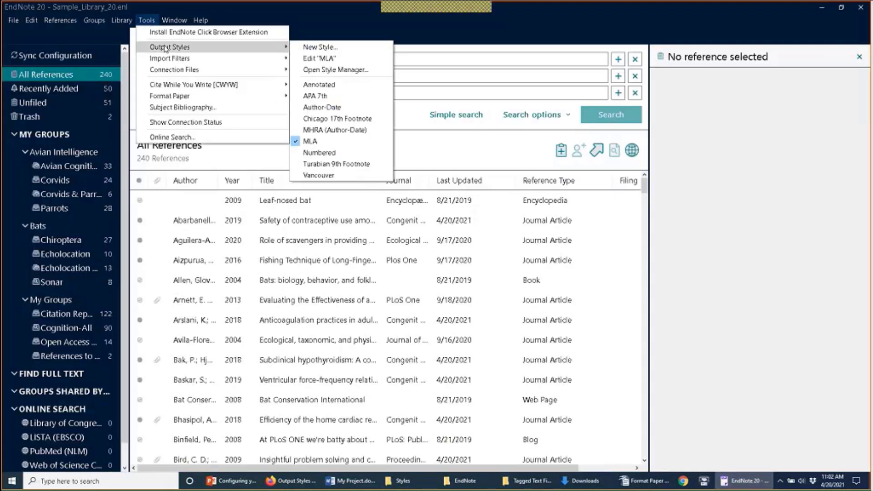
click(295, 67)
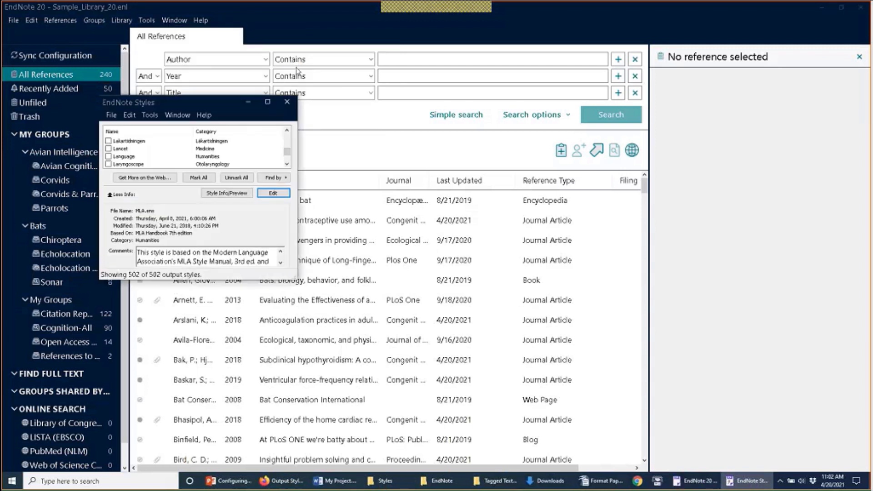
drag(296, 279, 399, 323)
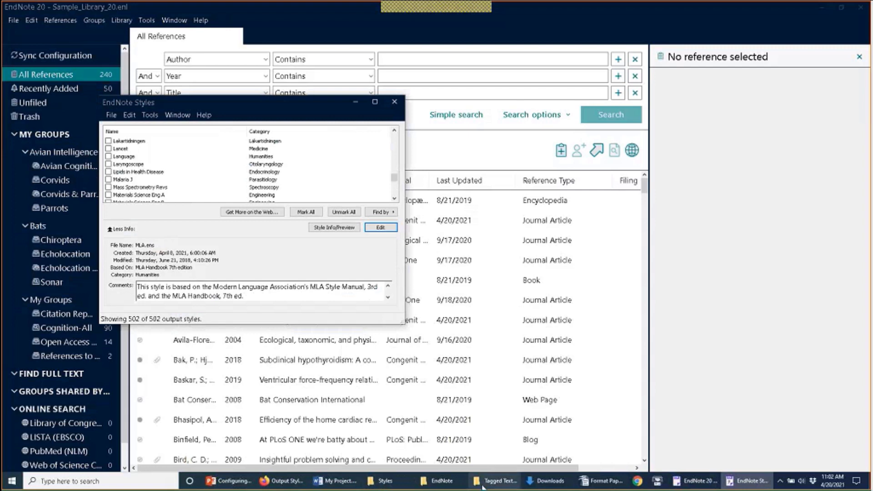
click(446, 481)
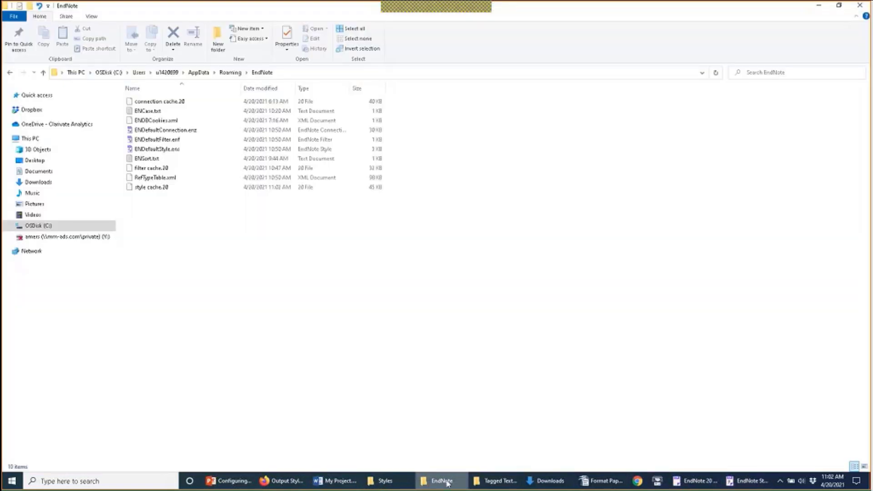
click(448, 484)
click(407, 483)
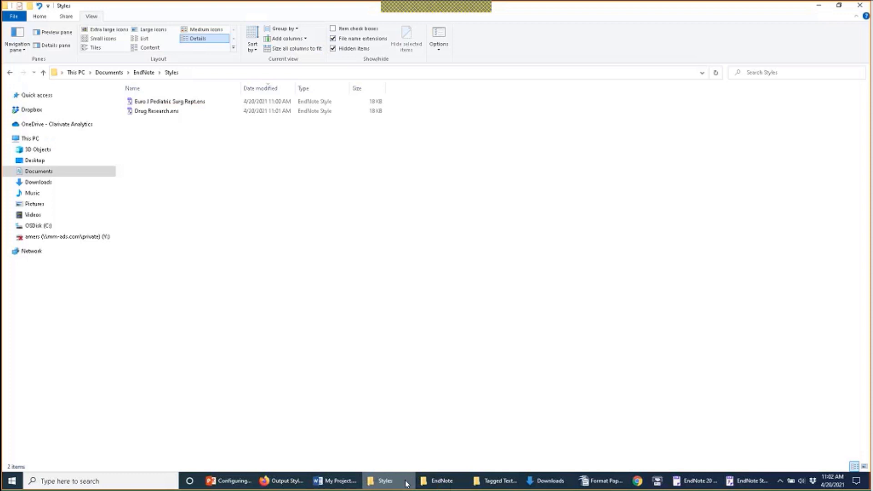
click(406, 482)
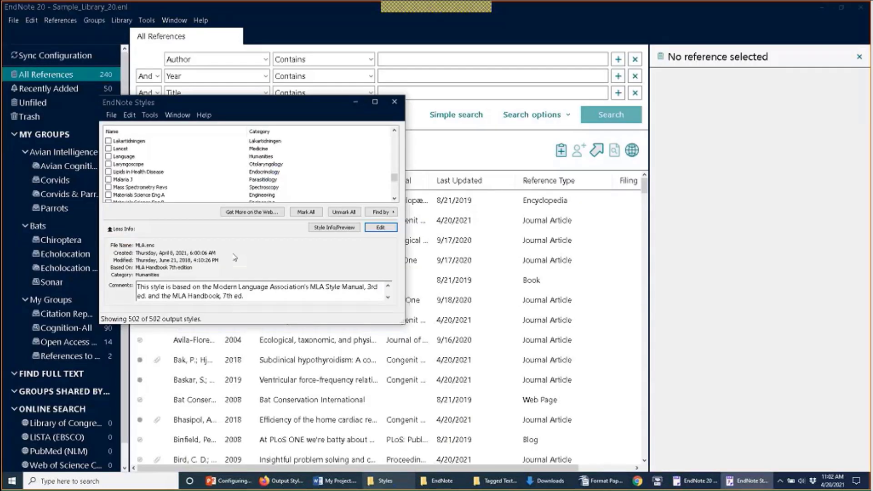
Step: Tick Euro J Pediatric Surg Rept and Drug Research as favourite styles, then close the manager
text(euro)
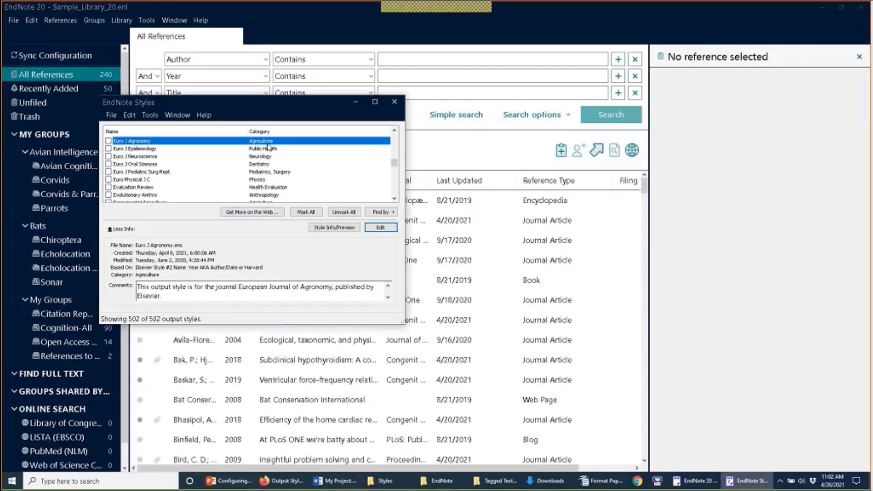
click(201, 171)
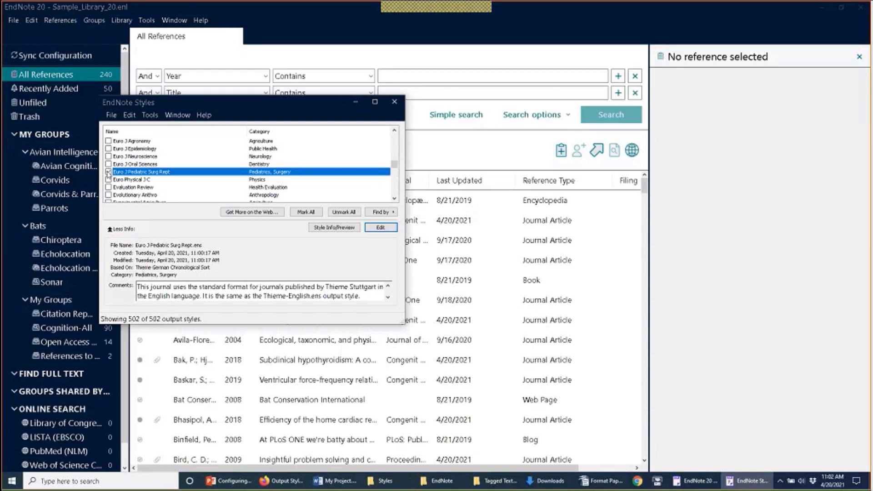
click(108, 172)
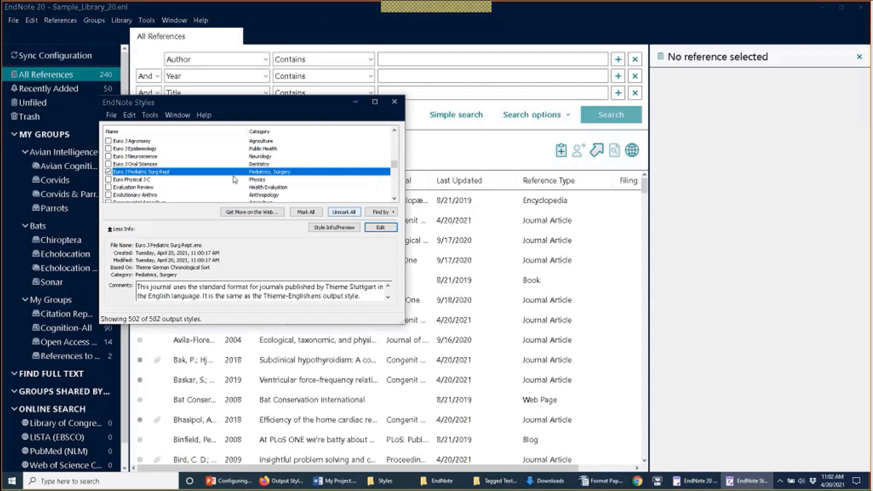
scroll(397, 168, up, 1)
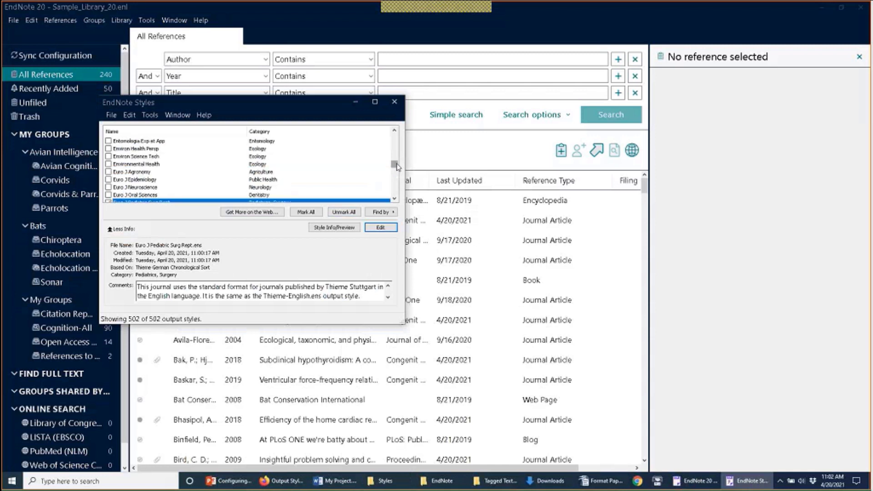
scroll(395, 164, up, 4)
scroll(394, 158, up, 3)
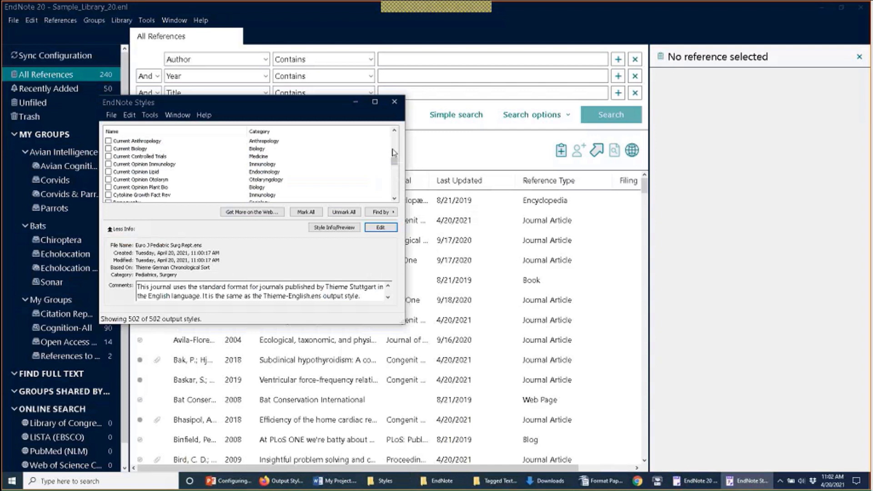
scroll(394, 152, down, 3)
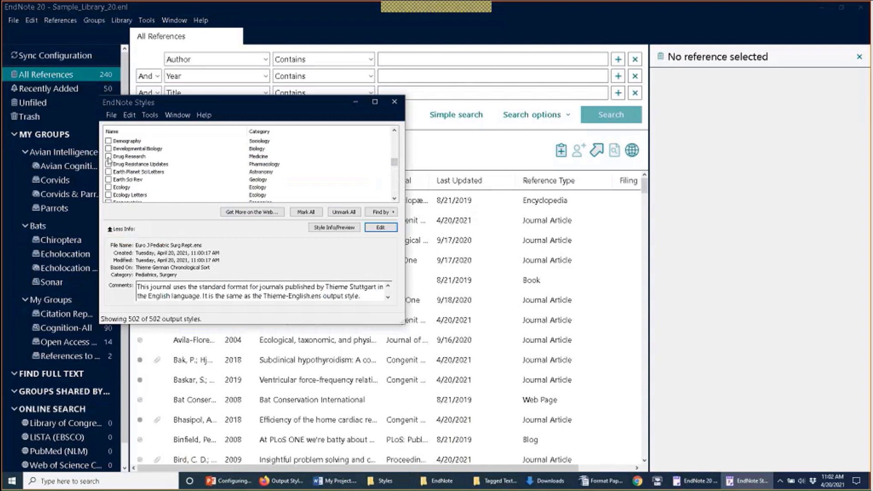
click(108, 157)
click(394, 101)
click(31, 20)
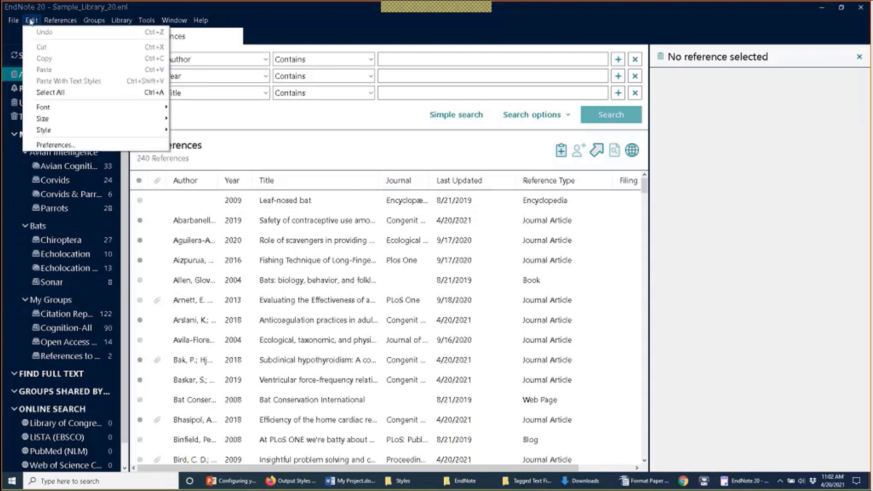
Step: Check the Styles and Filter folder paths in Folder Locations, then view the AppData EndNote folder
click(59, 146)
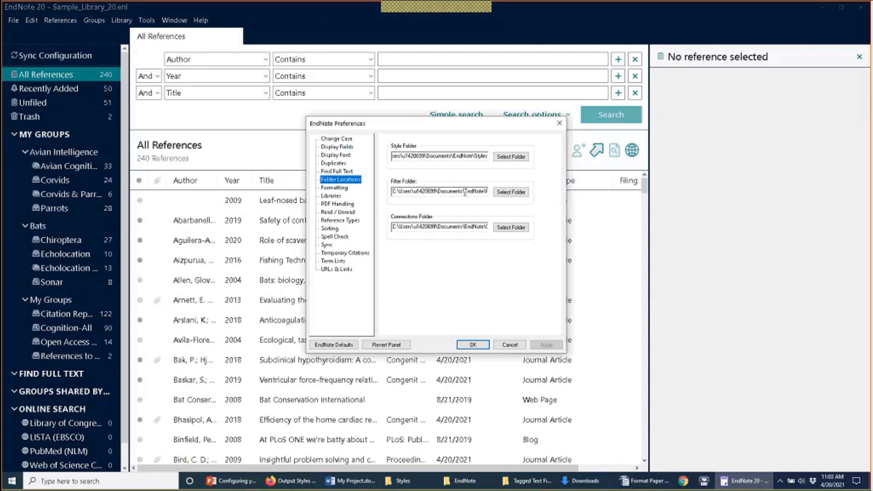
click(523, 157)
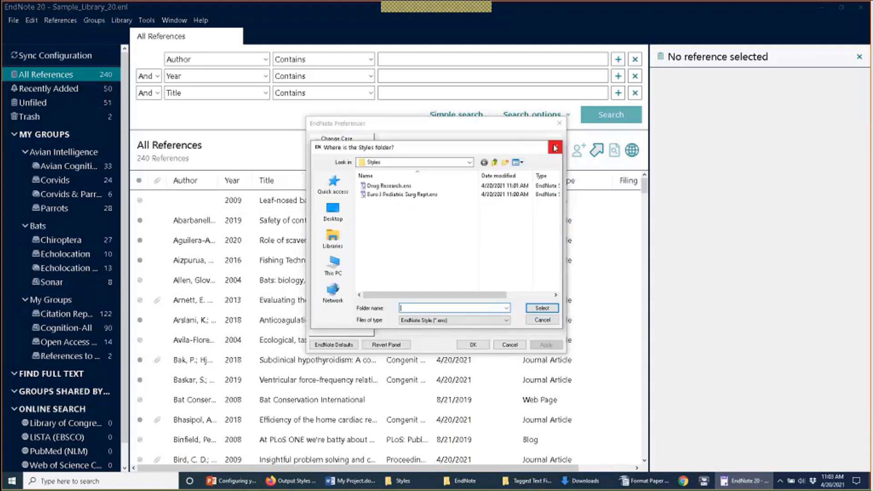
click(555, 148)
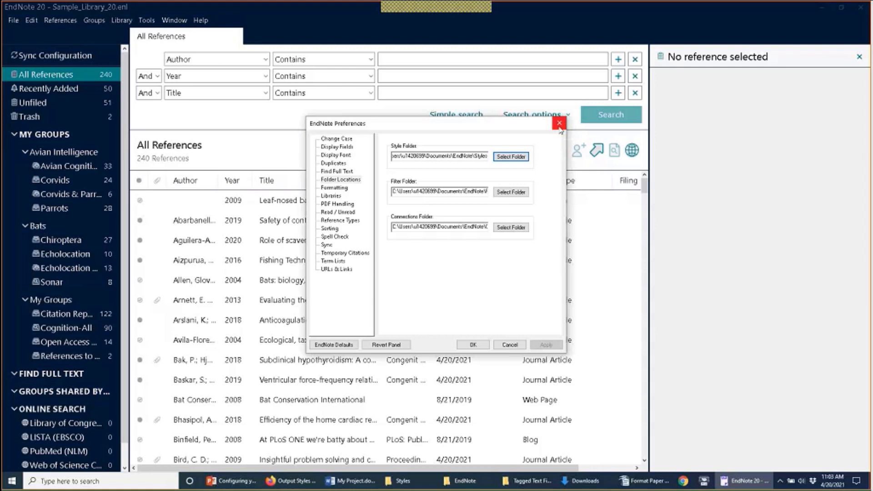
click(477, 191)
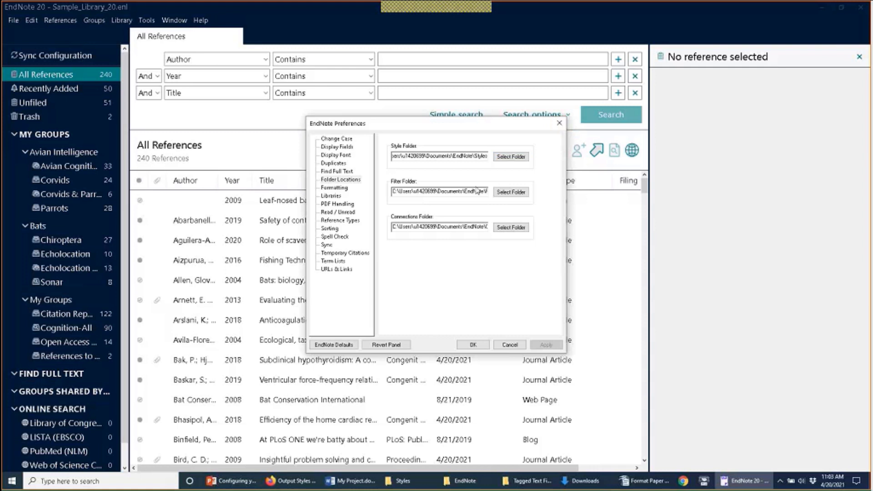
drag(478, 188, 478, 197)
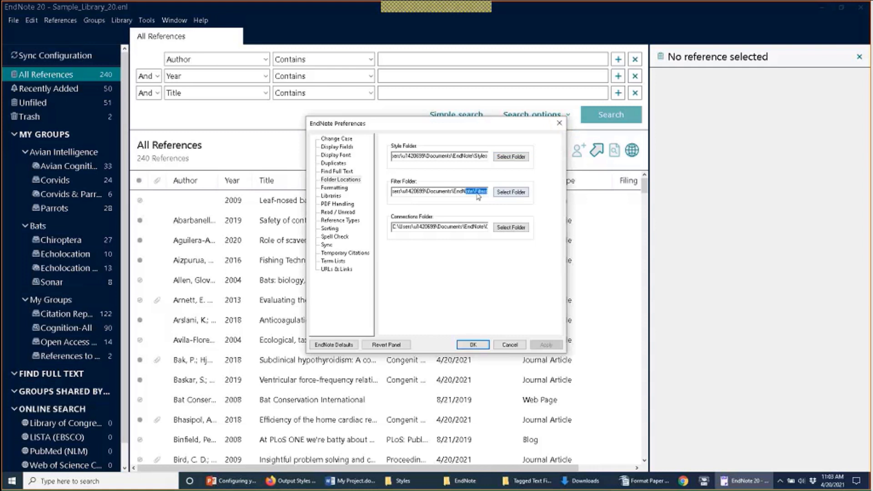
click(465, 481)
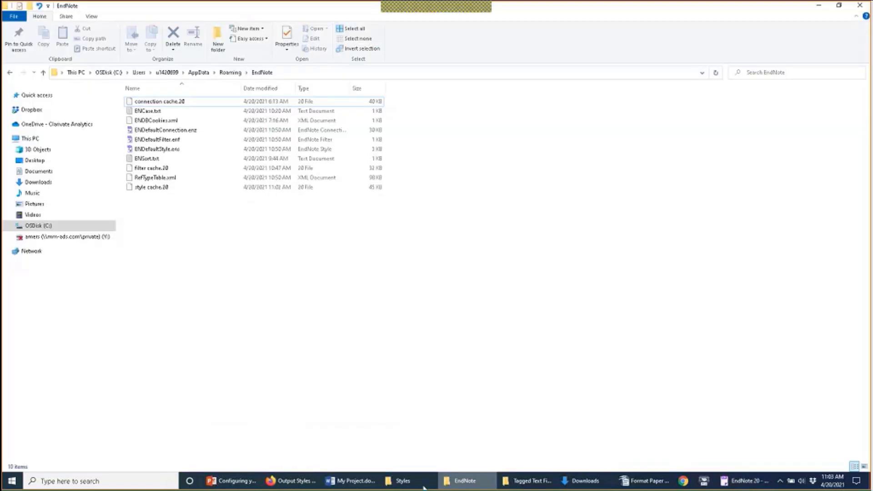
Step: Glance at the Styles and AppData folders, then review EndNote's Formatting preferences and cancel
click(424, 485)
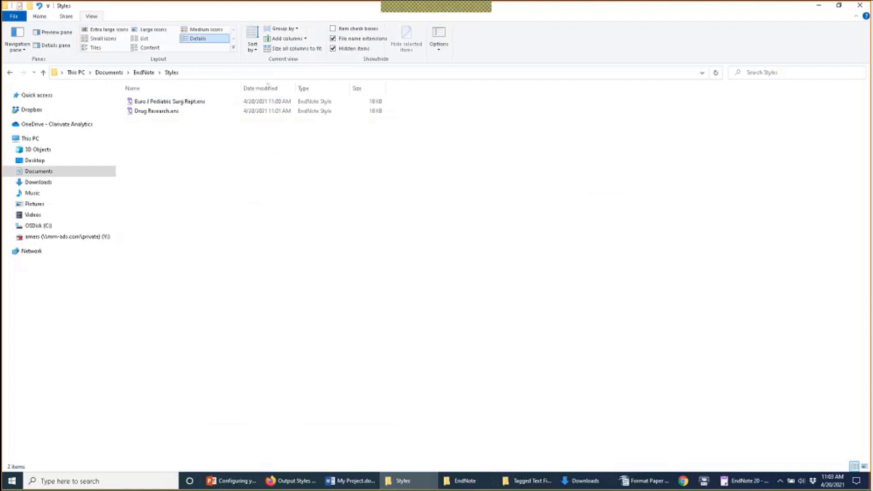
click(819, 5)
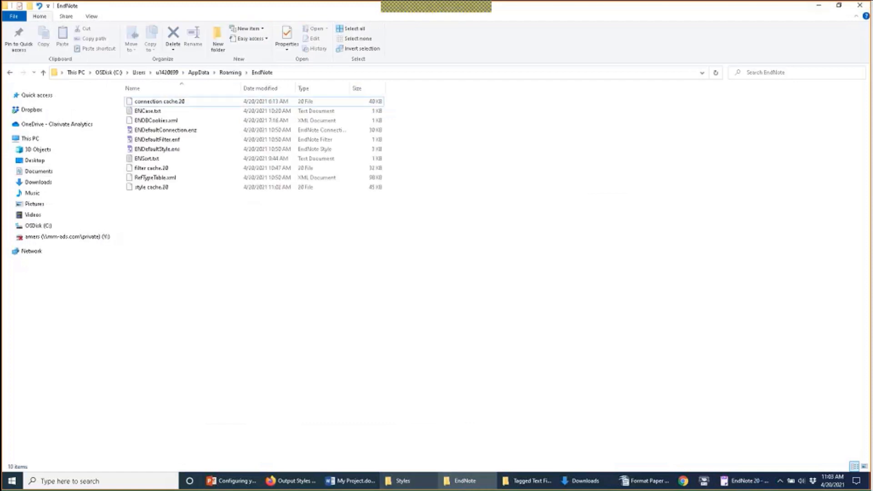
click(725, 480)
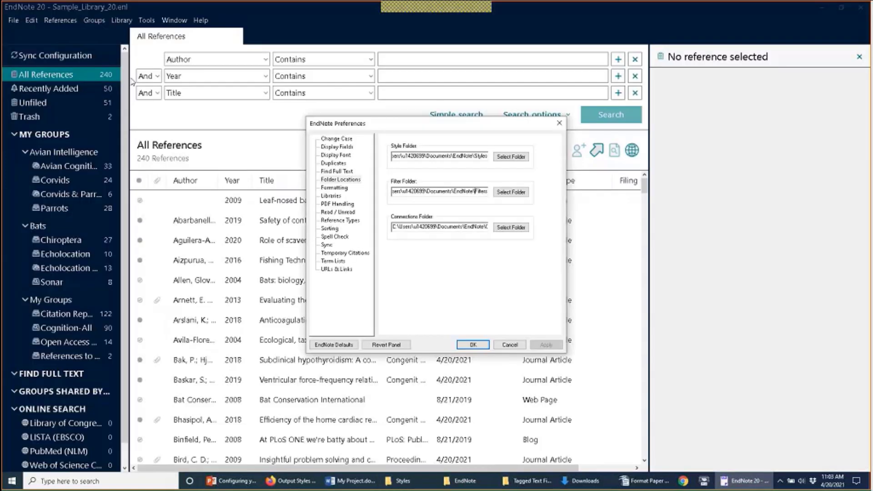
click(335, 188)
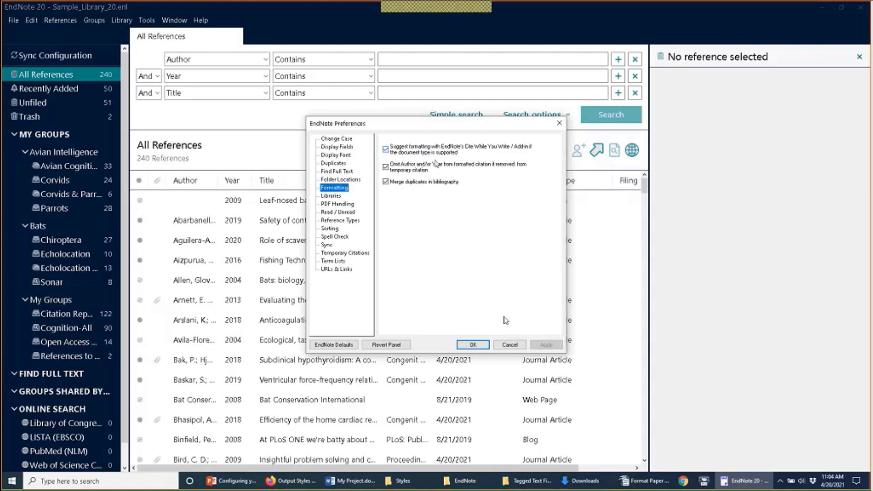
click(509, 344)
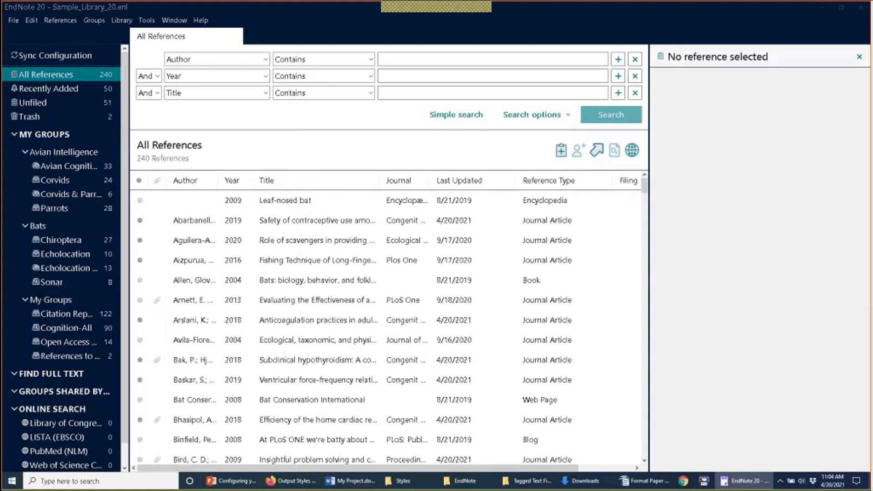
Step: Check temporary citations like {Seftel, 2011 #2301} in Format Paper example.rtf, then close Writer
click(638, 483)
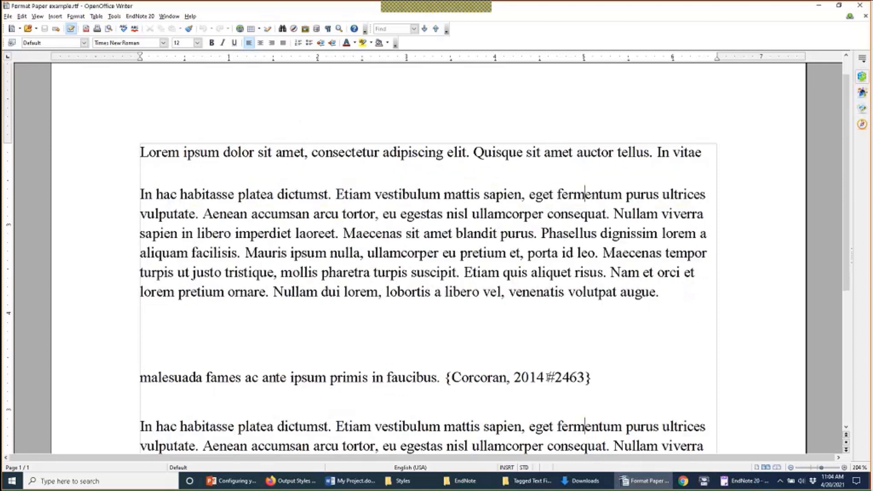
scroll(679, 211, up, 2)
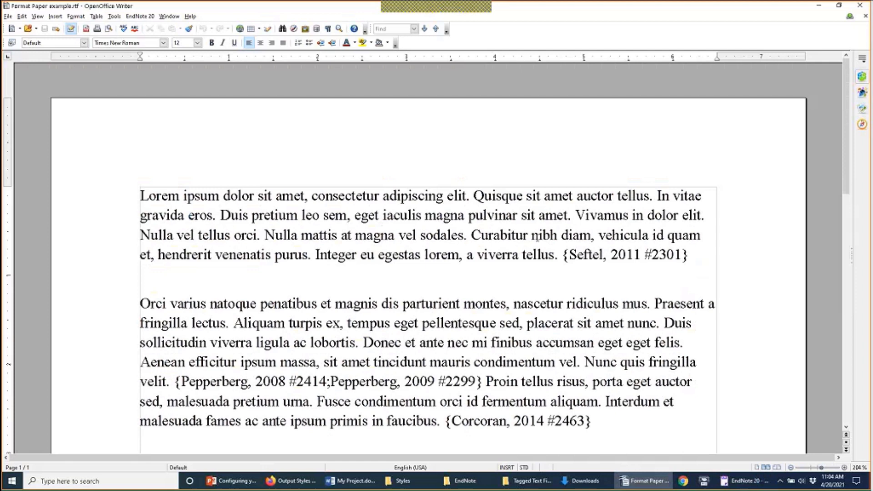
scroll(536, 237, down, 4)
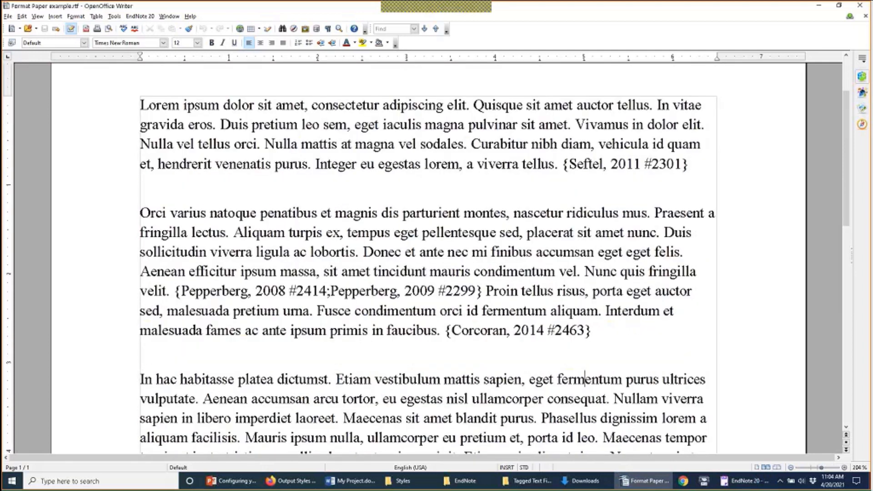
drag(563, 164, 727, 166)
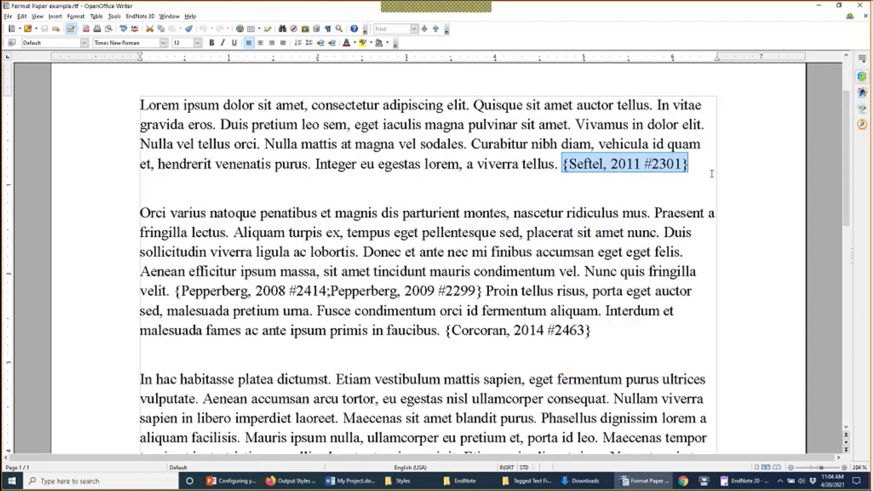
click(708, 213)
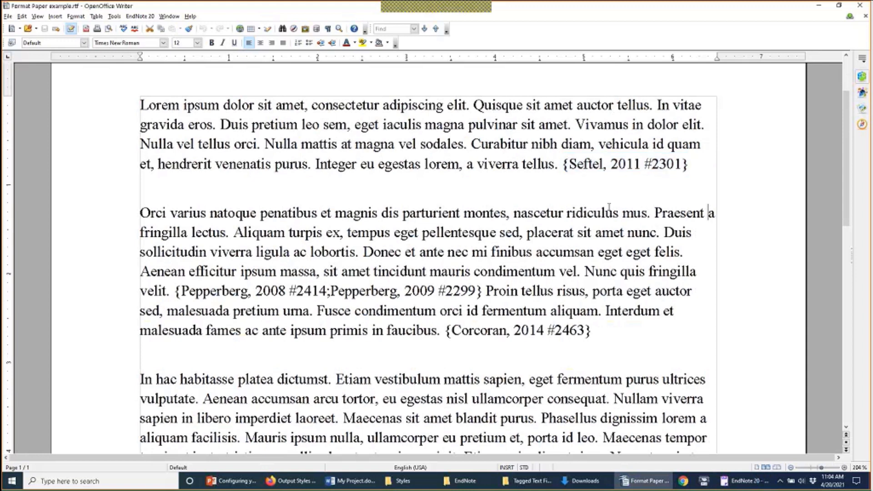
scroll(609, 207, up, 3)
scroll(608, 230, down, 5)
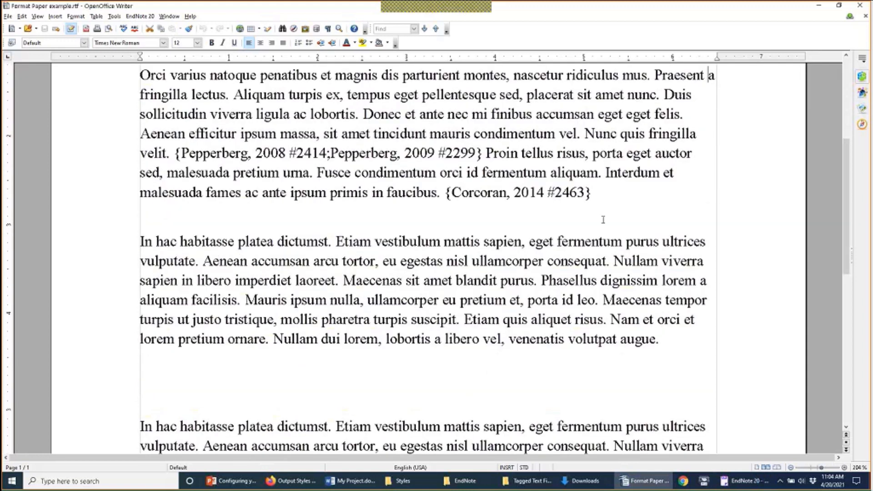
scroll(581, 241, up, 5)
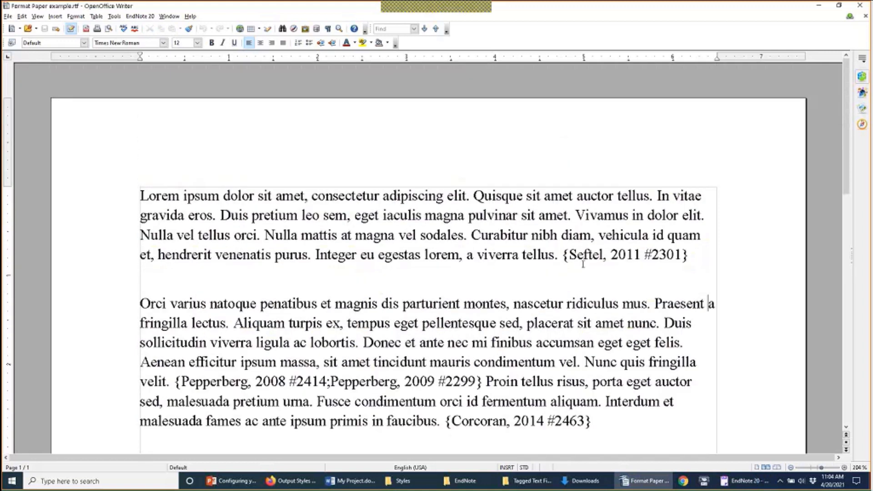
click(866, 7)
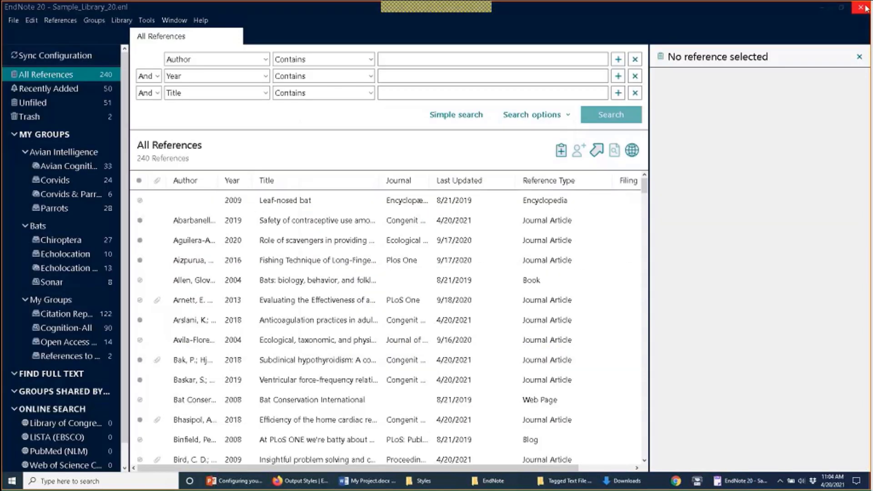
Step: Pick Format Paper example.rtf from Downloads as the paper to format
click(147, 20)
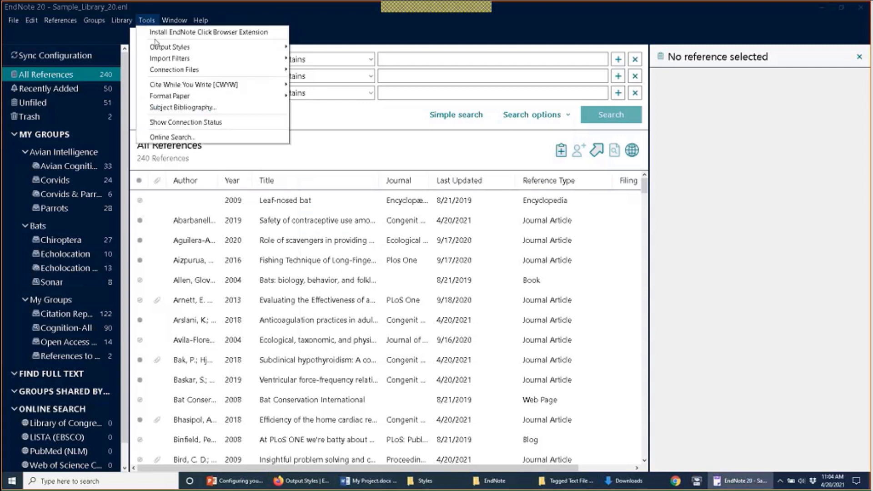
mouse_move(194, 98)
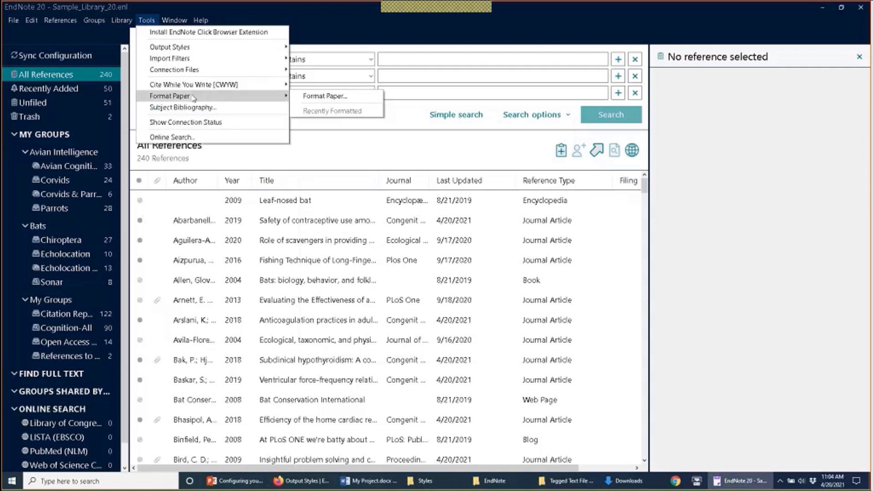
click(303, 97)
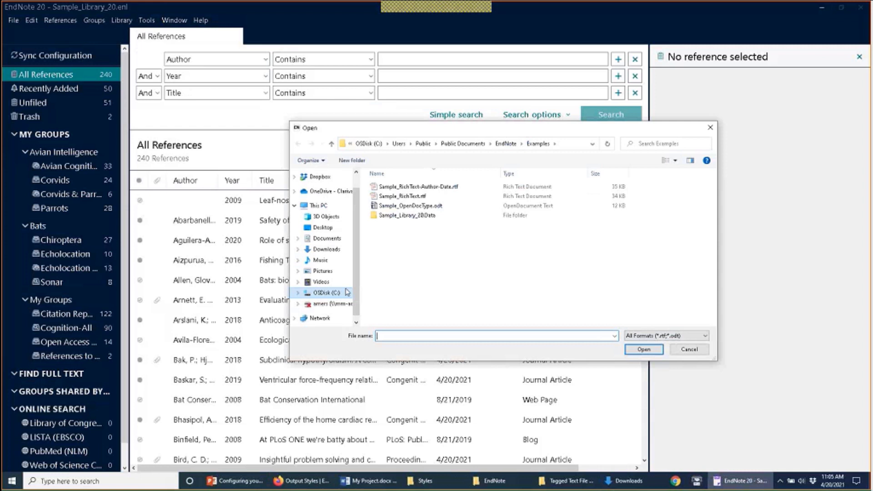
click(333, 251)
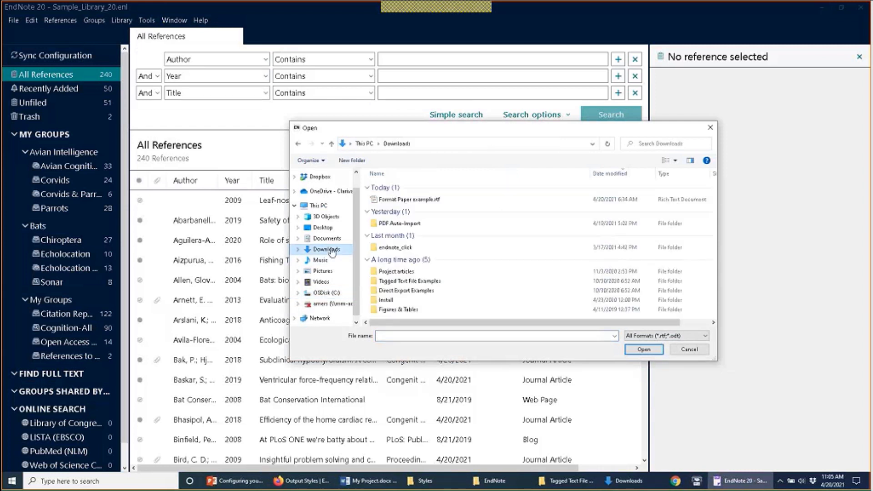
click(409, 200)
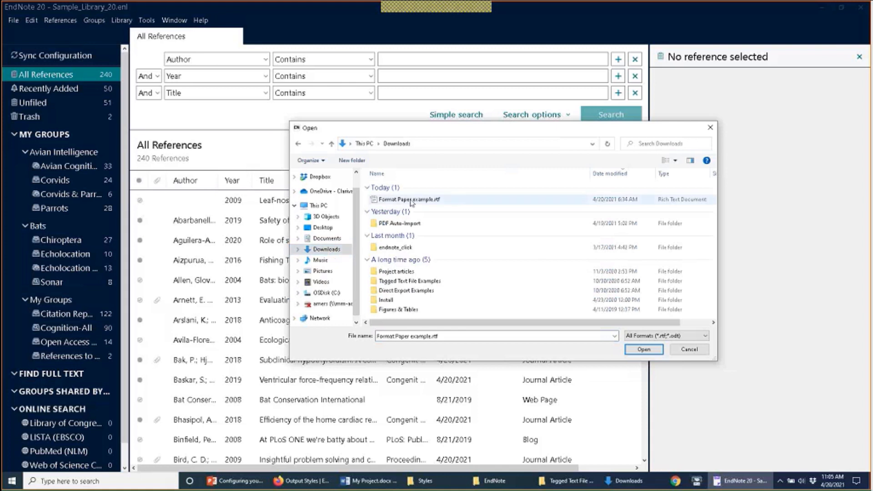
click(645, 351)
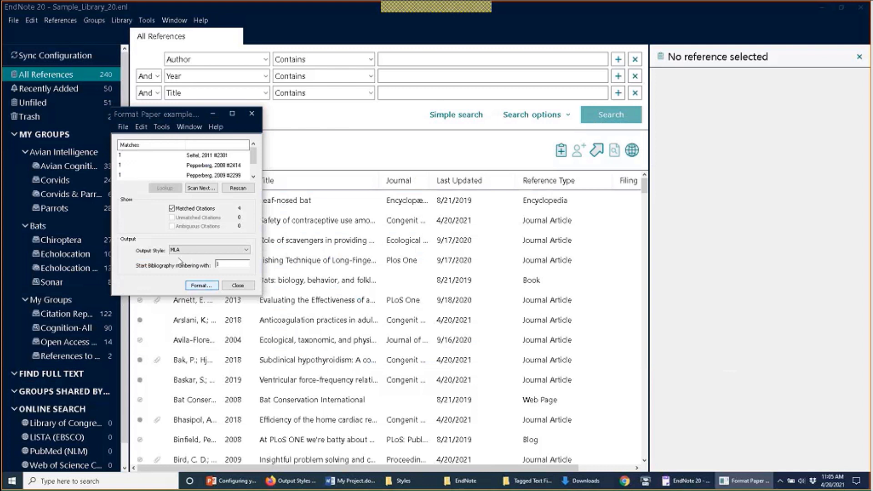
Step: Format it in MLA style and save as Format Paper example-MLA.rtf in Downloads
click(202, 285)
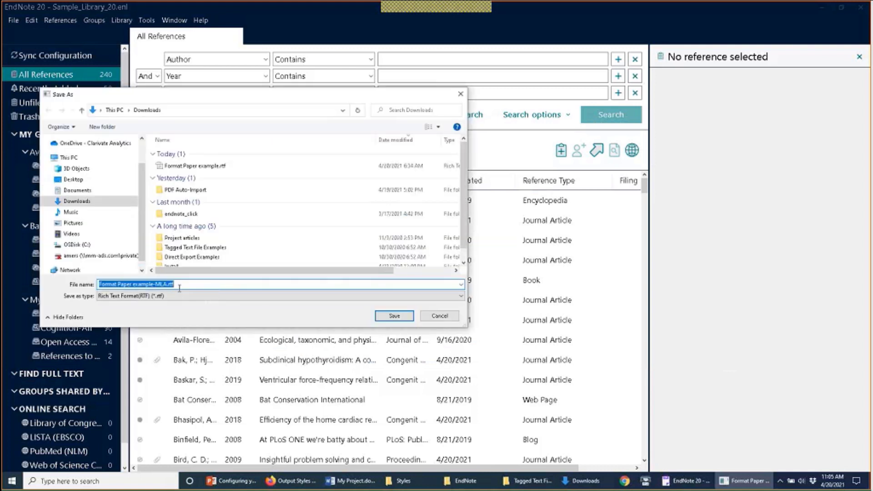
click(384, 316)
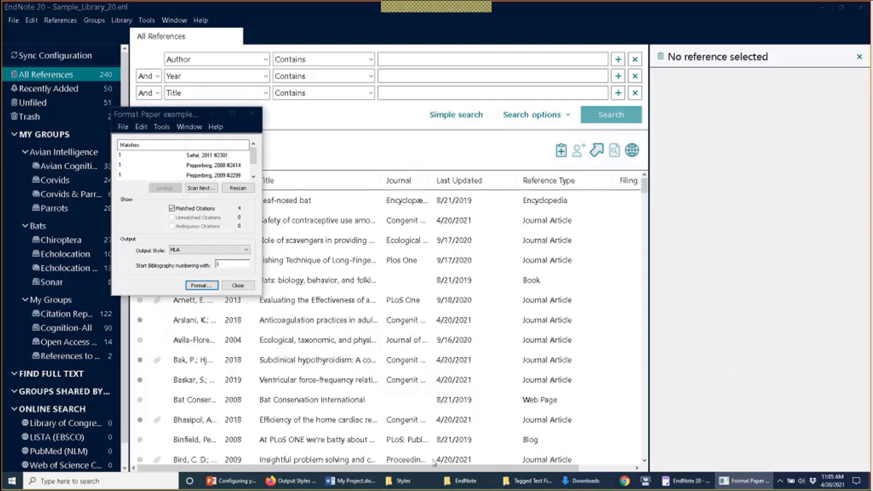
click(563, 481)
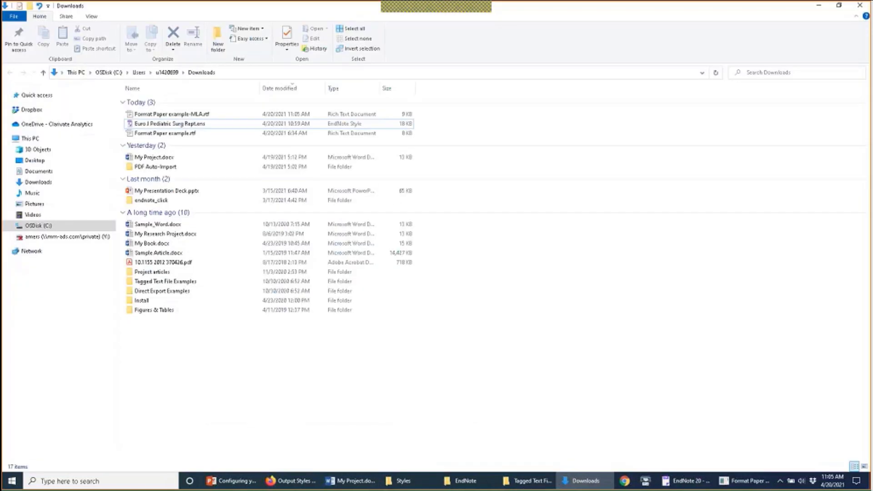
Step: Open the 9 KB Format Paper example-MLA.rtf from Downloads
click(229, 117)
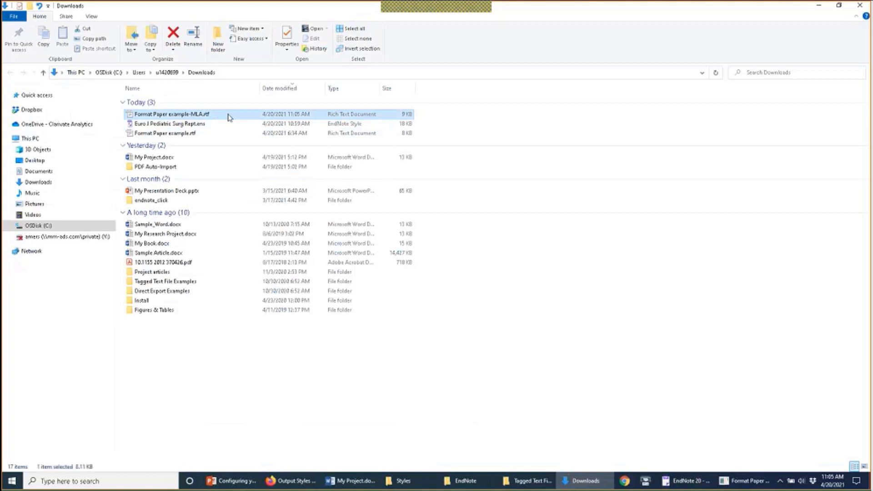
double_click(229, 117)
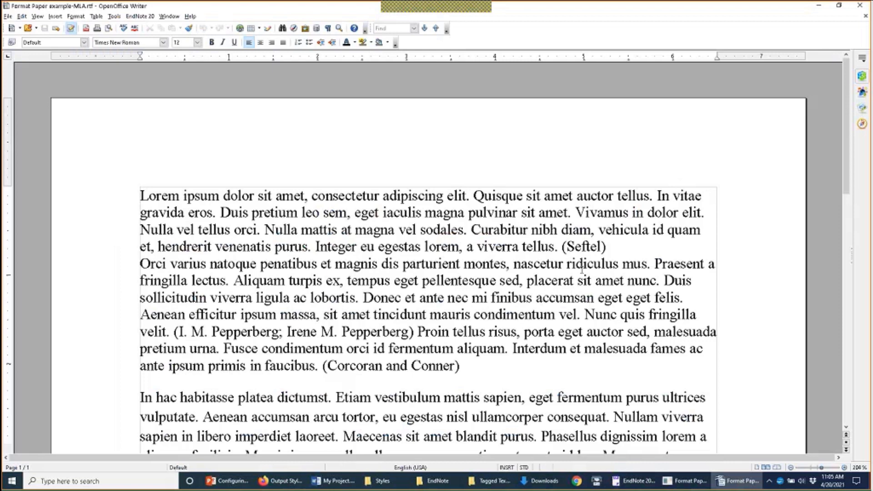
Step: Review the MLA citations and hanging-indent reference list, then close Writer
scroll(582, 268, down, 12)
scroll(582, 268, up, 4)
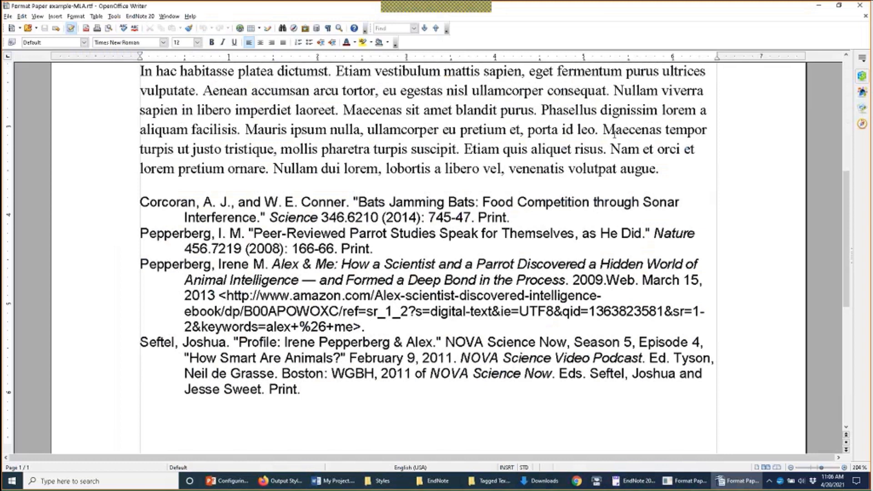
click(860, 5)
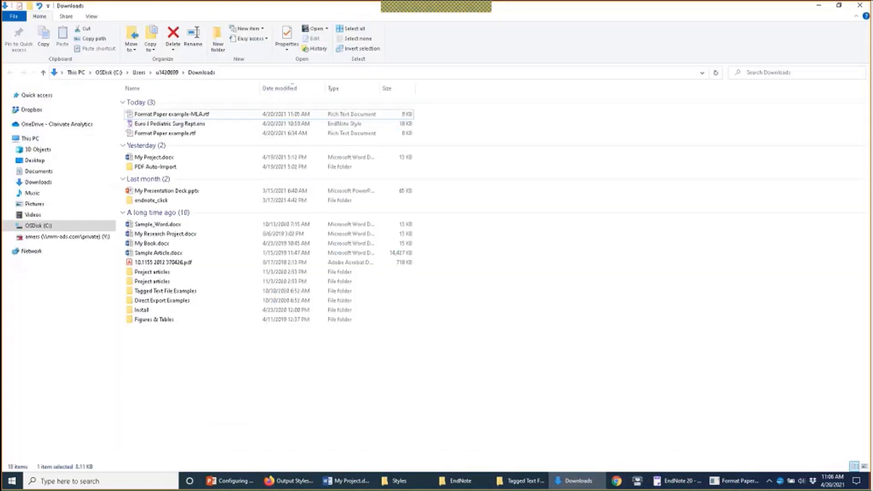
Step: Back in EndNote, open the Format Paper file chooser and dismiss it
click(670, 486)
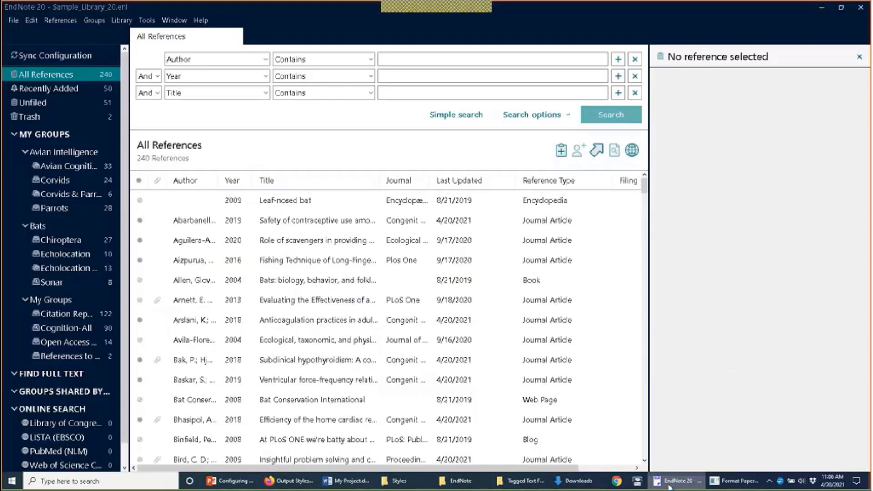
click(146, 20)
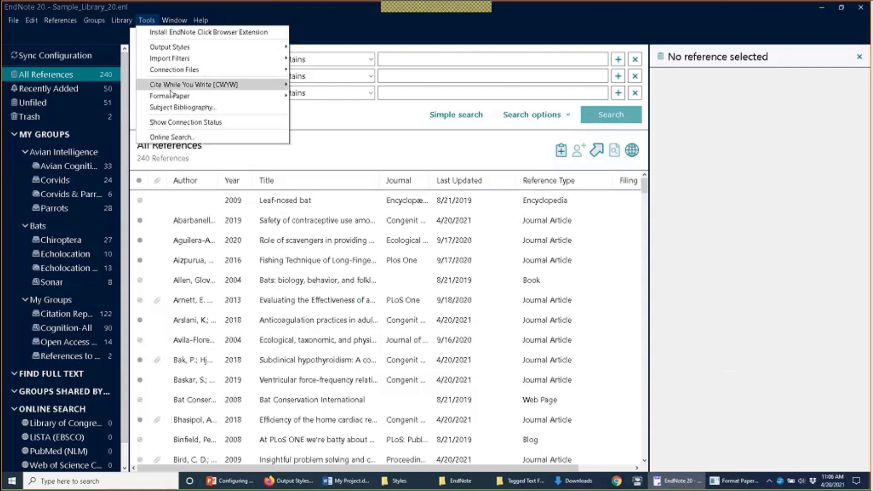
mouse_move(170, 95)
click(301, 93)
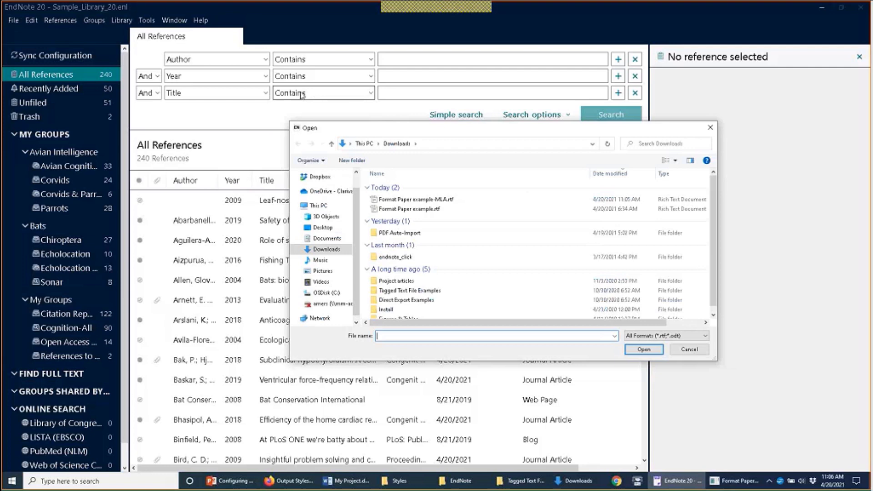
key(Escape)
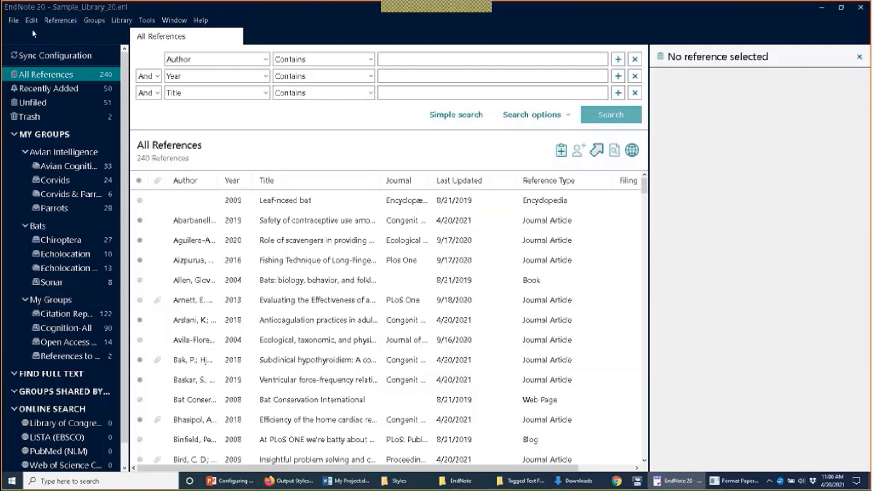
Step: Tick the suggest Cite While You Write formatting option, then cancel the preferences
click(33, 26)
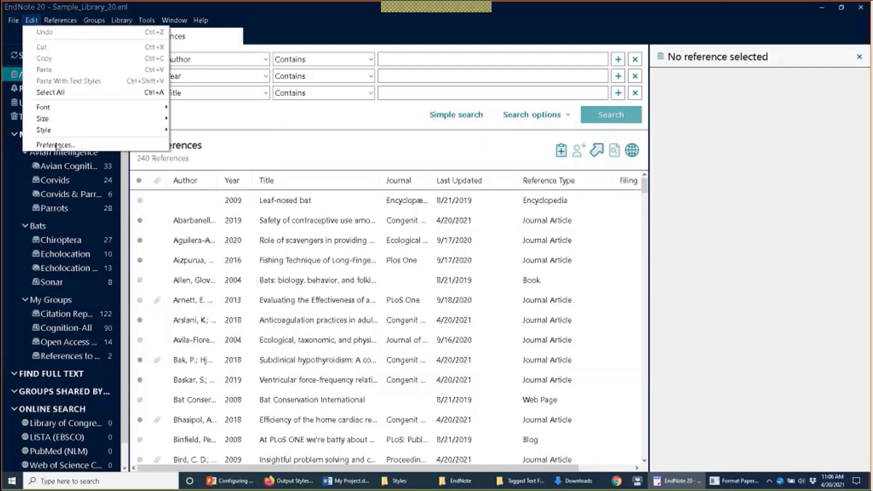
click(57, 145)
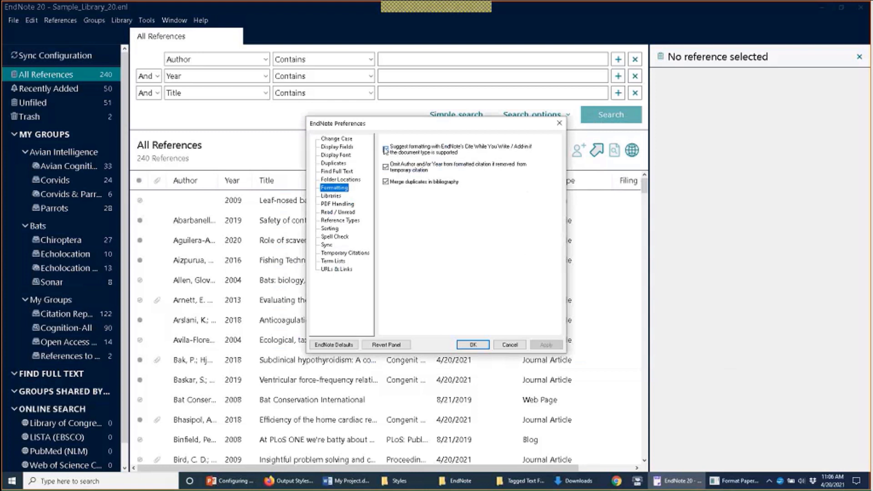
click(386, 149)
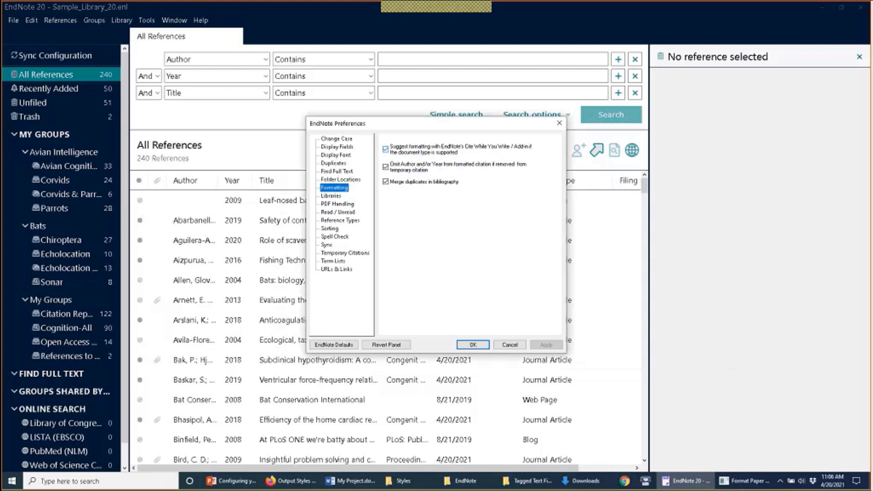
click(509, 345)
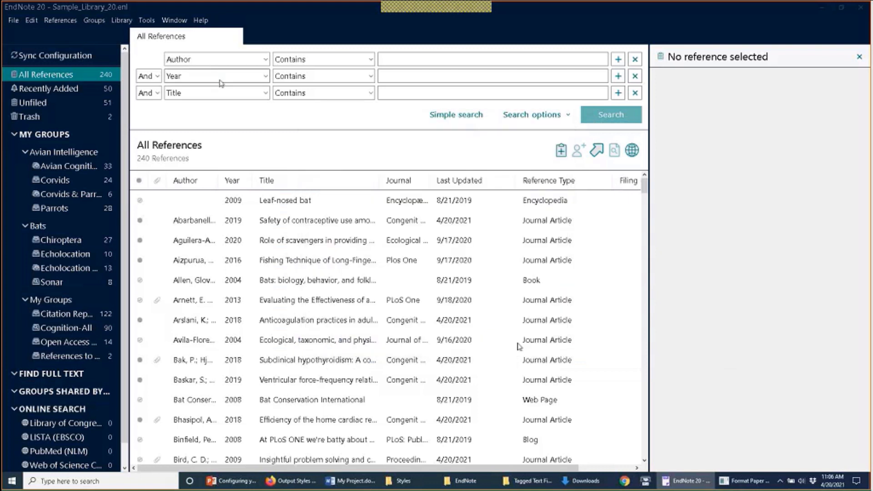
Step: Reopen Format Paper's file chooser on Downloads and inspect its file-type list
click(147, 21)
mouse_move(168, 86)
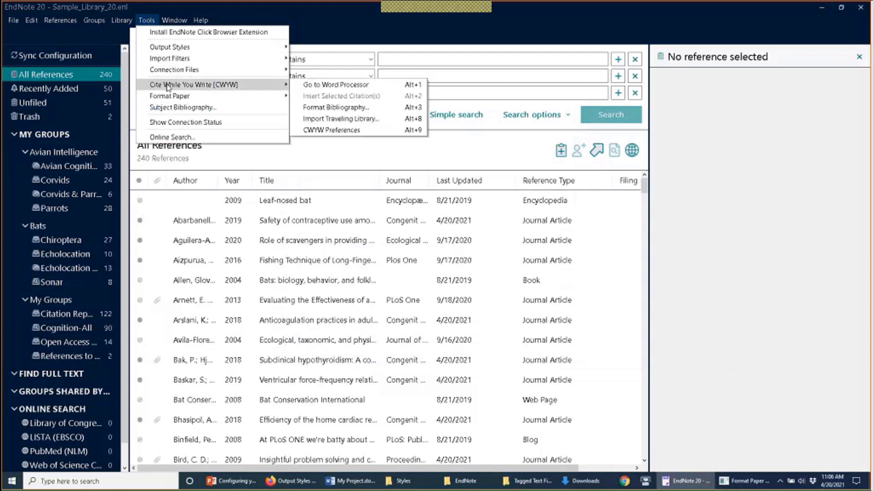
click(306, 98)
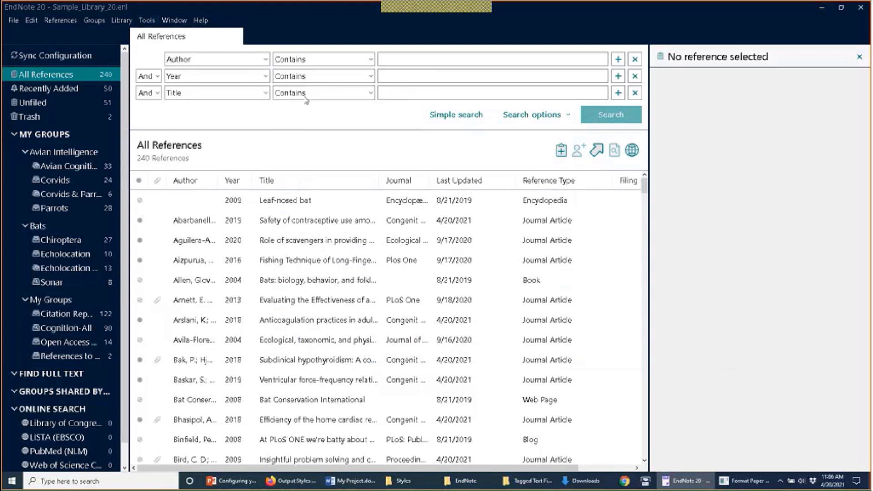
click(704, 337)
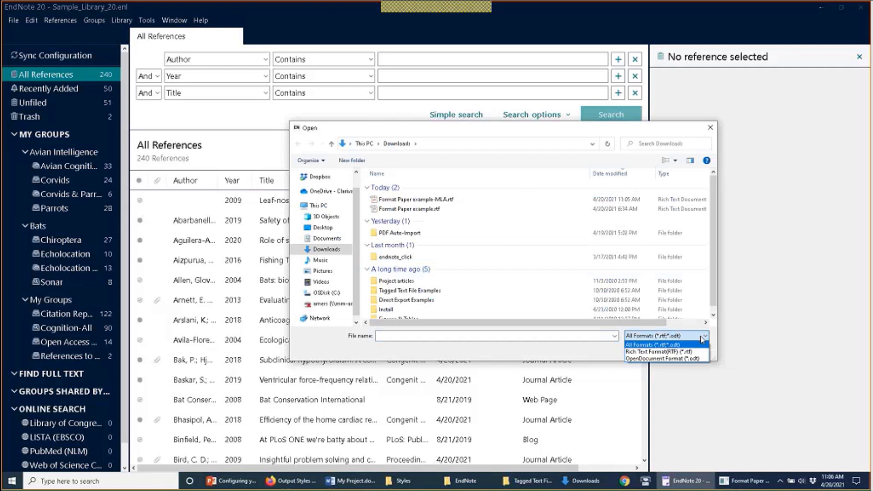
click(703, 339)
click(704, 339)
click(712, 130)
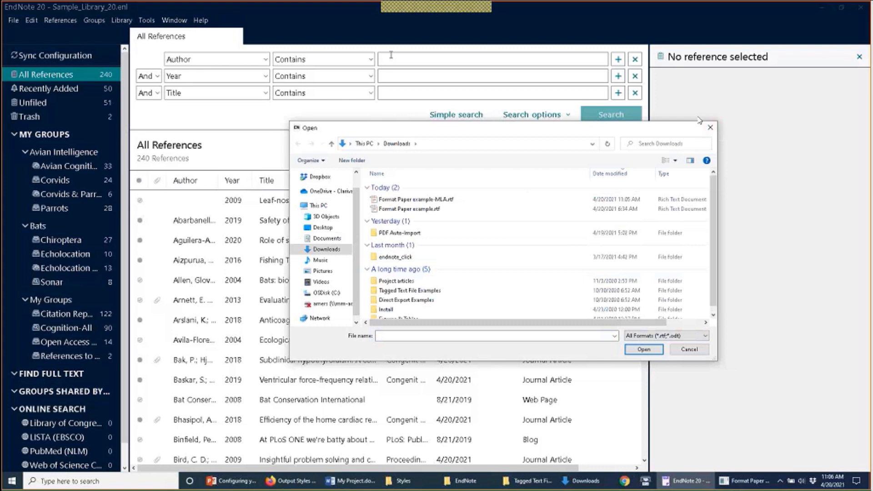
Step: Close the file chooser and save Formatting preferences with Cite While You Write suggestions on
click(711, 127)
click(32, 20)
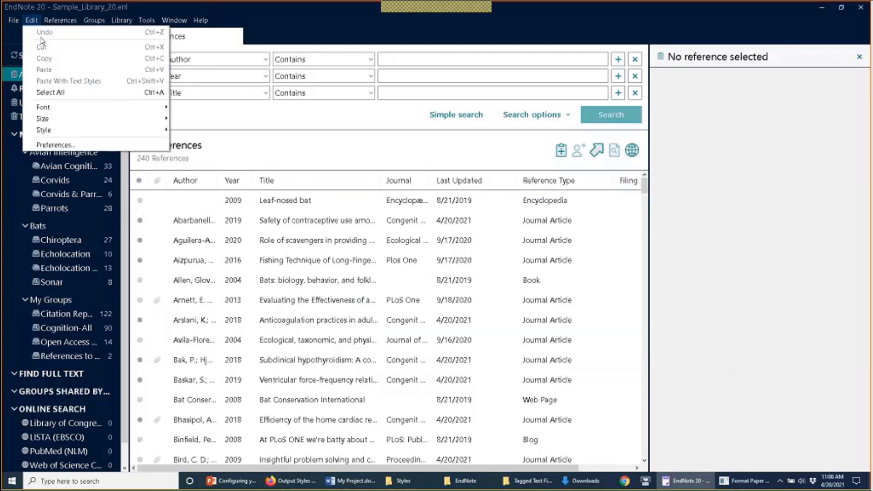
click(59, 145)
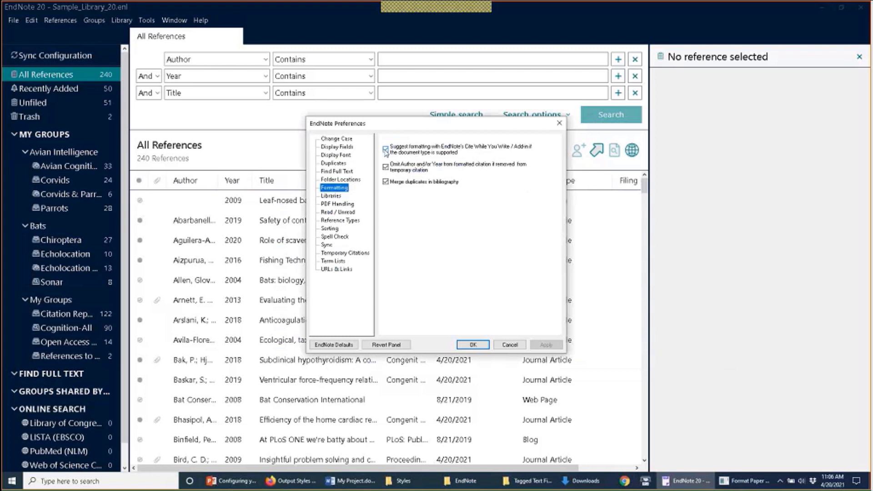
click(385, 150)
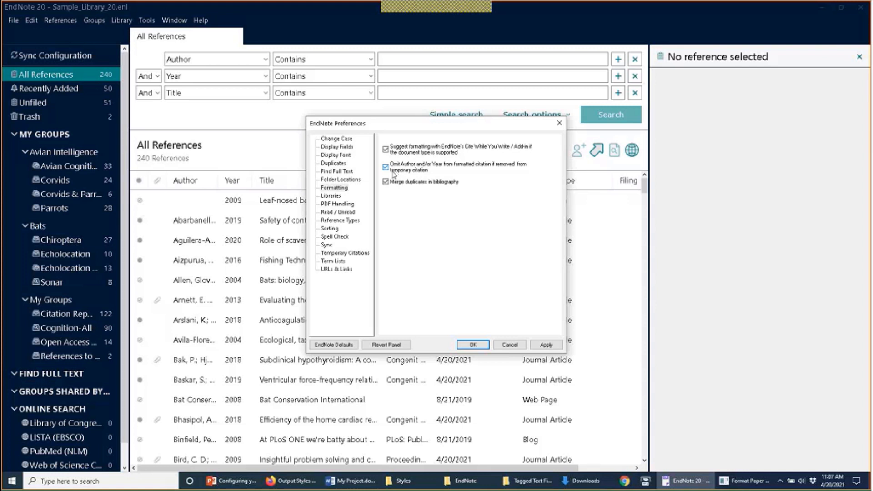
click(475, 347)
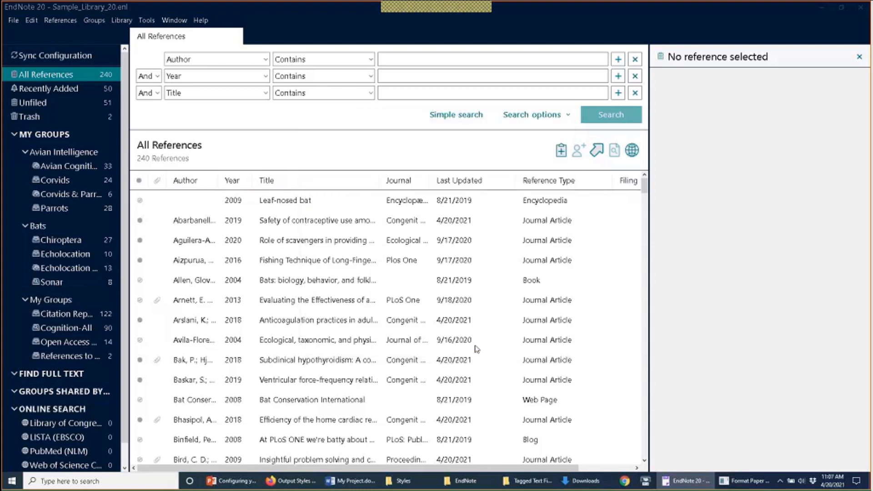
Step: Switch to My Project.docx and set the EndNote 20 output style to APA 7th
click(355, 482)
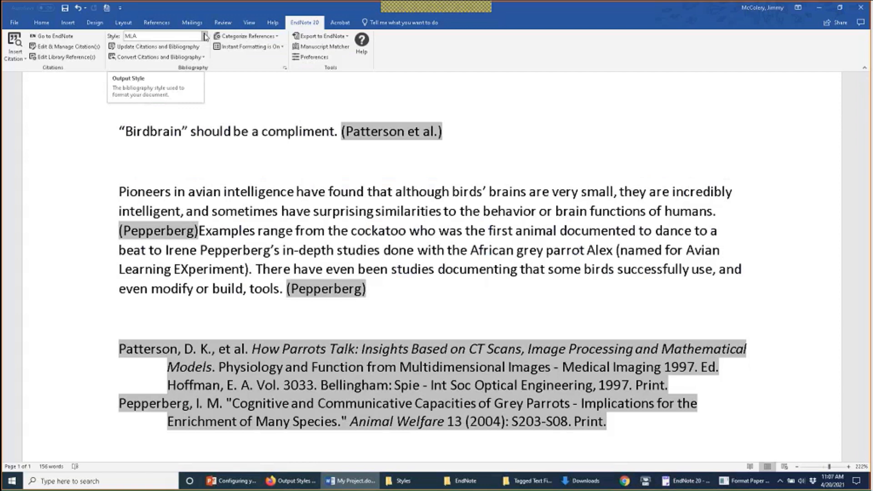
click(205, 36)
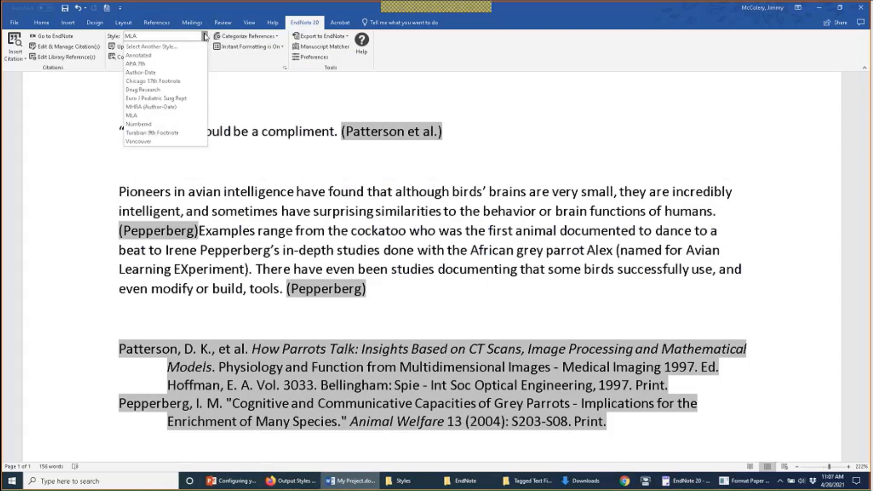
click(200, 66)
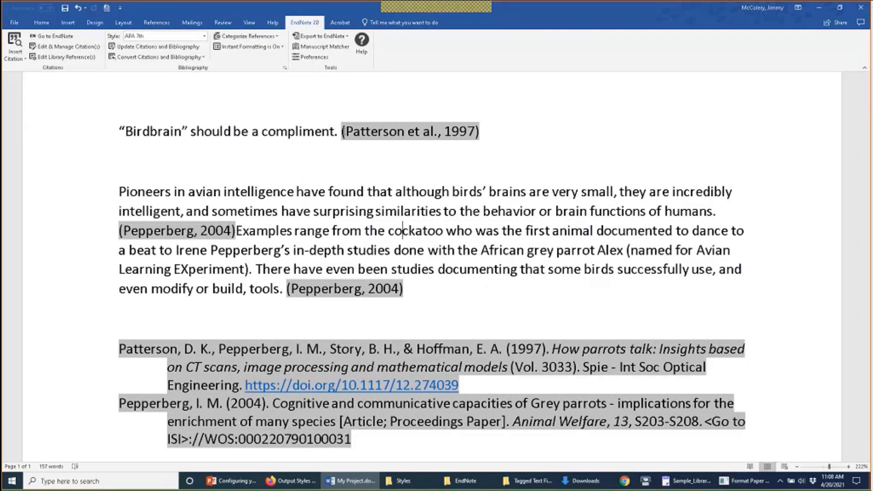
click(203, 60)
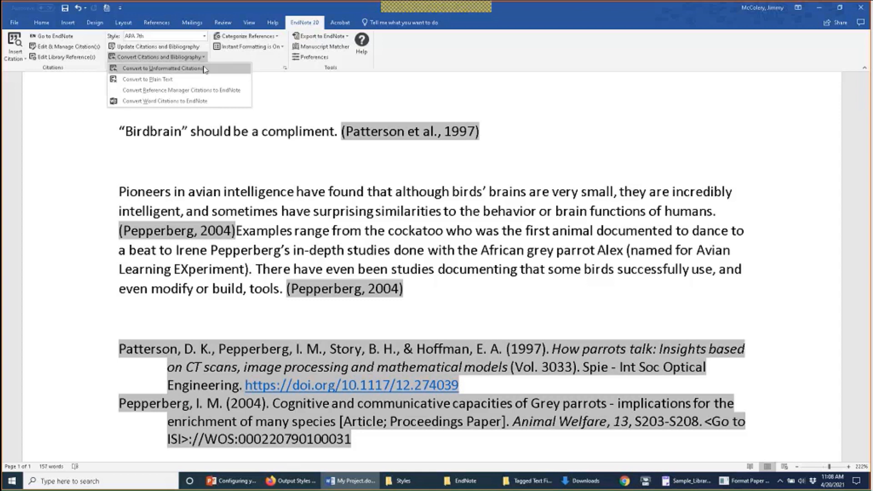
Step: Convert the citations to unformatted ones like {Patterson, 1997 #2390}, then click before 'Examples'
click(205, 68)
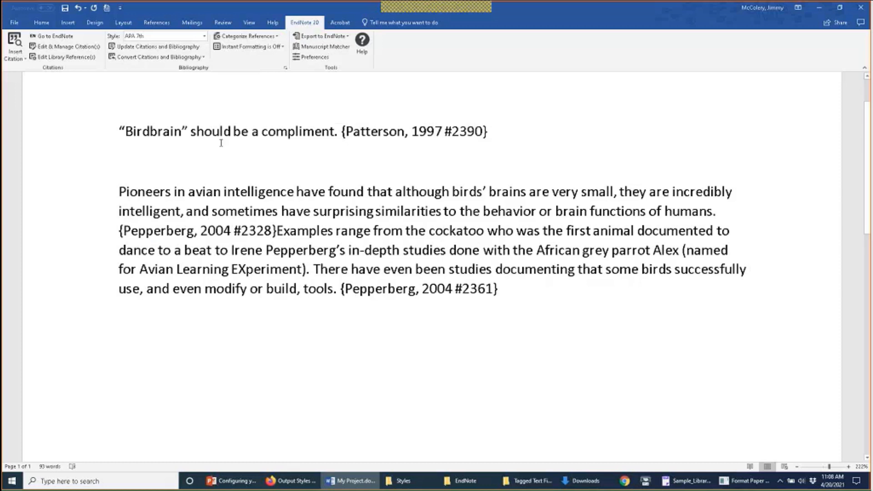
click(277, 231)
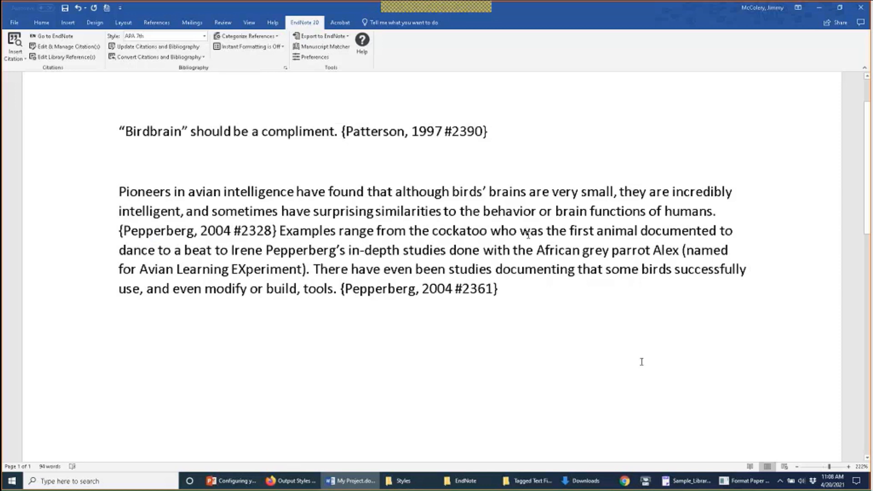
Step: Confirm 'Omit Author and/or Year' is enabled in EndNote's Formatting preferences, then return to Word
click(703, 486)
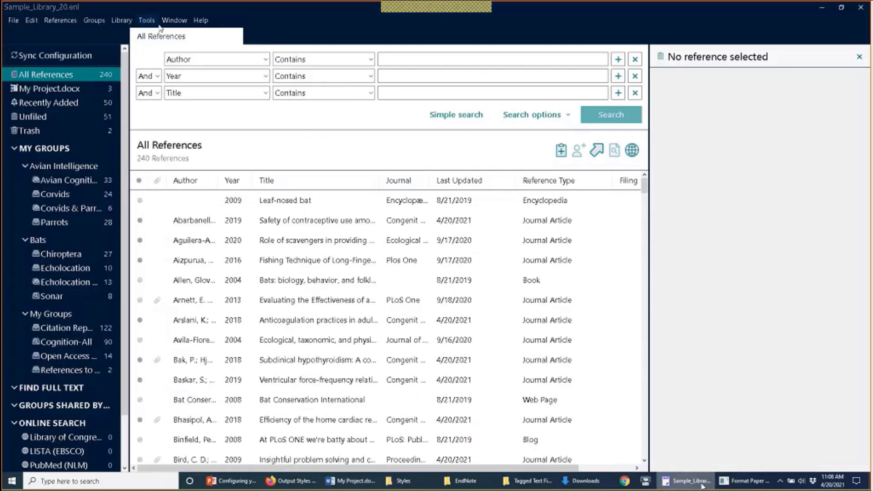
click(40, 21)
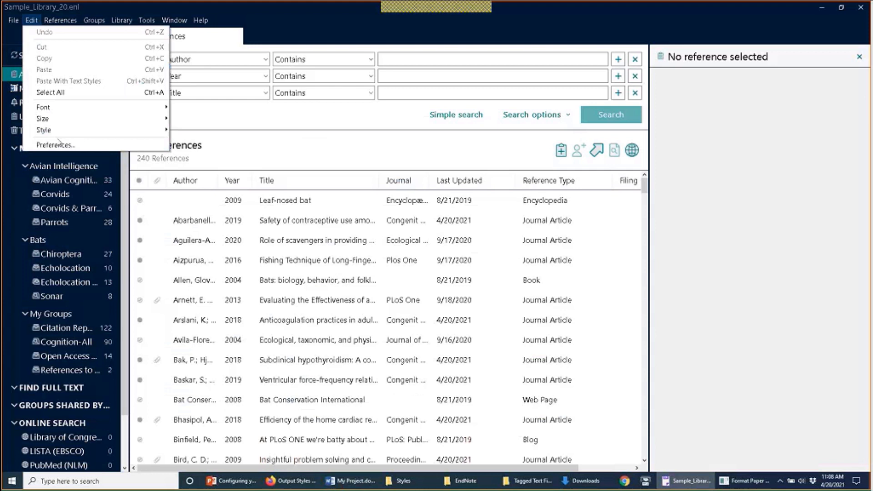
click(55, 144)
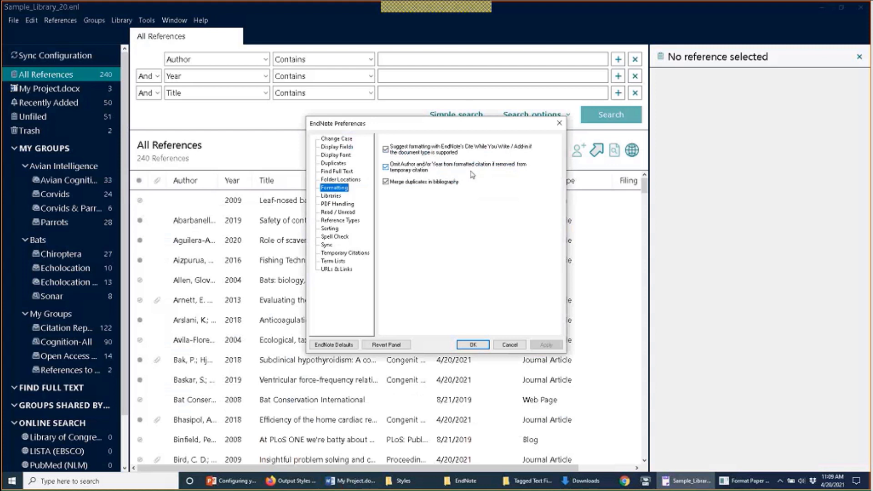
click(484, 346)
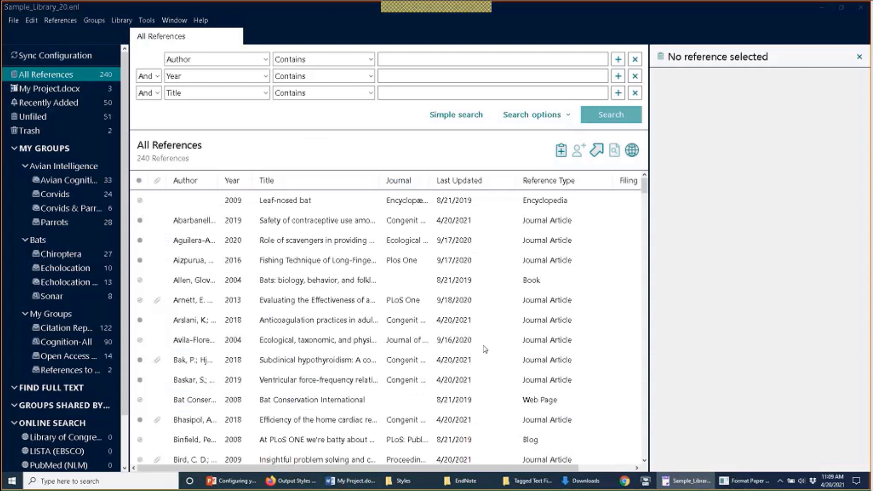
click(369, 485)
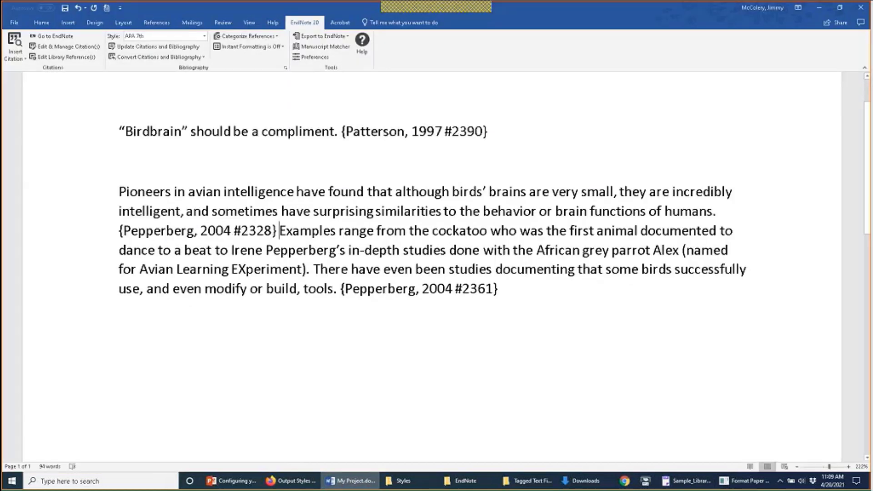
Step: Delete ', 1997' from {Patterson, 1997 #2390} and update citations so it reads (Patterson et al.)
click(445, 131)
key(BackSpace)
key(BackSpace)
key(BackSpace)
key(BackSpace)
key(BackSpace)
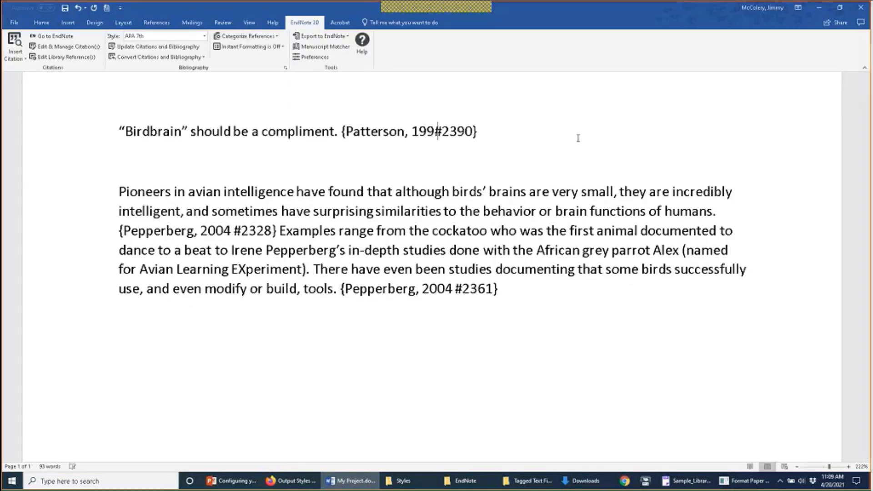
key(BackSpace)
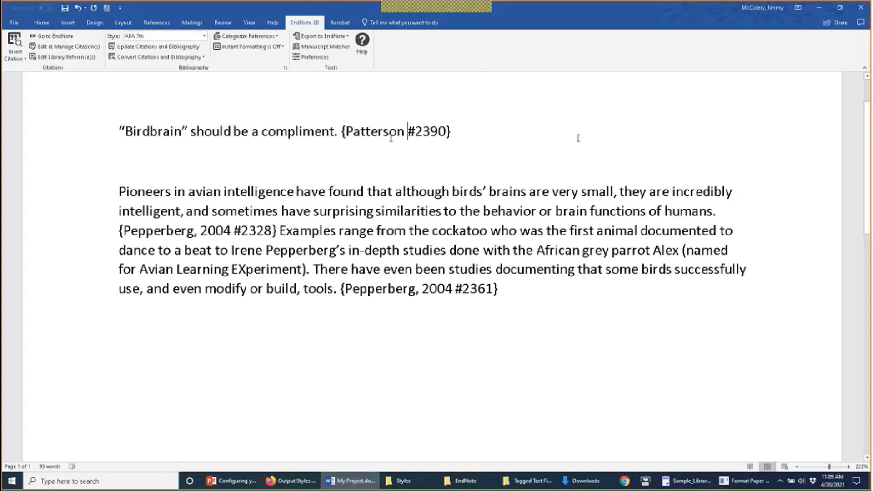
click(165, 48)
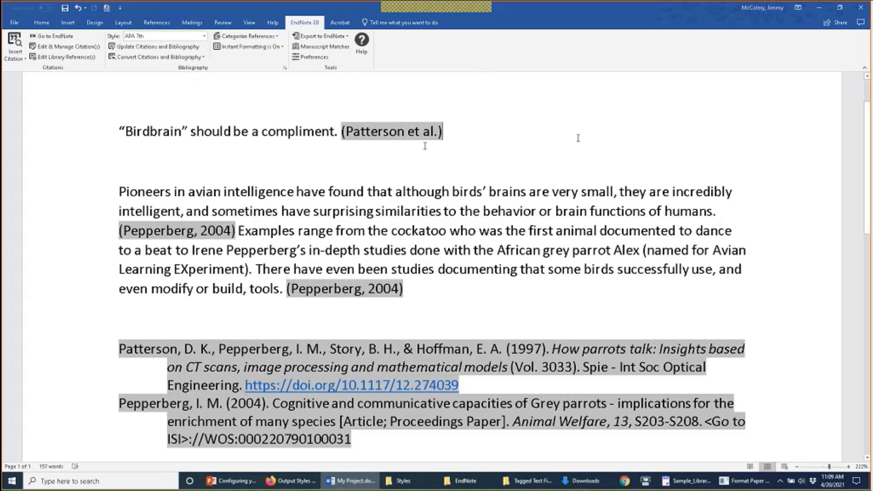
Step: Uncheck 'Omit Author and/or Year' in EndNote's Formatting preferences, save, and return to Word
click(688, 481)
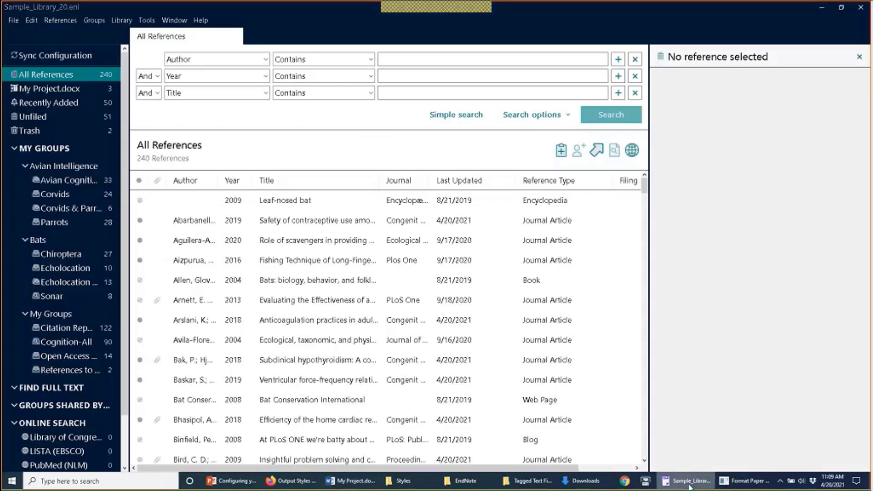
click(31, 20)
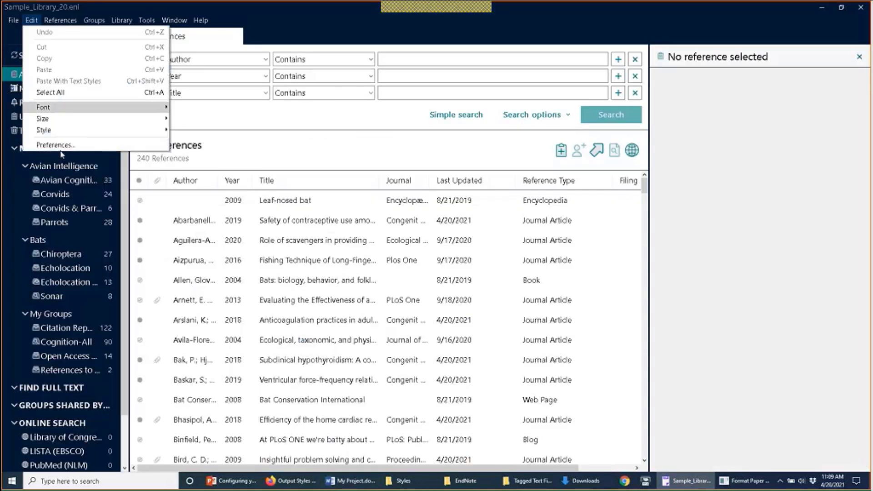
click(58, 145)
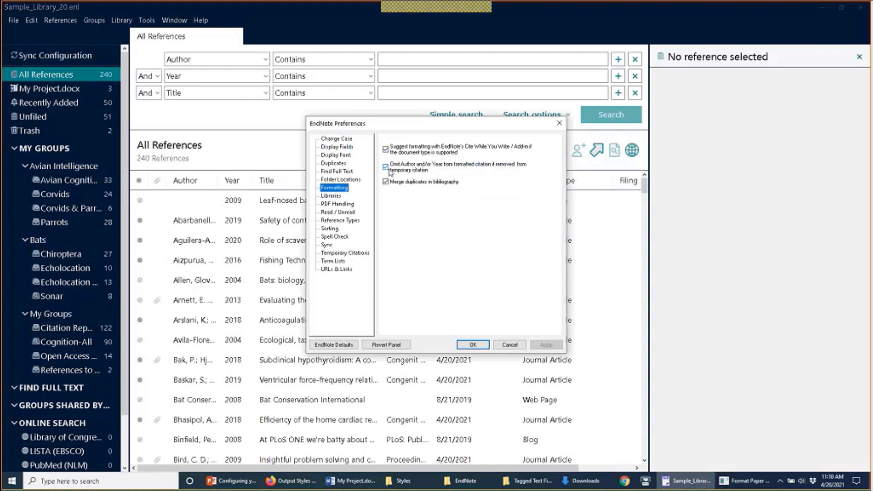
click(387, 168)
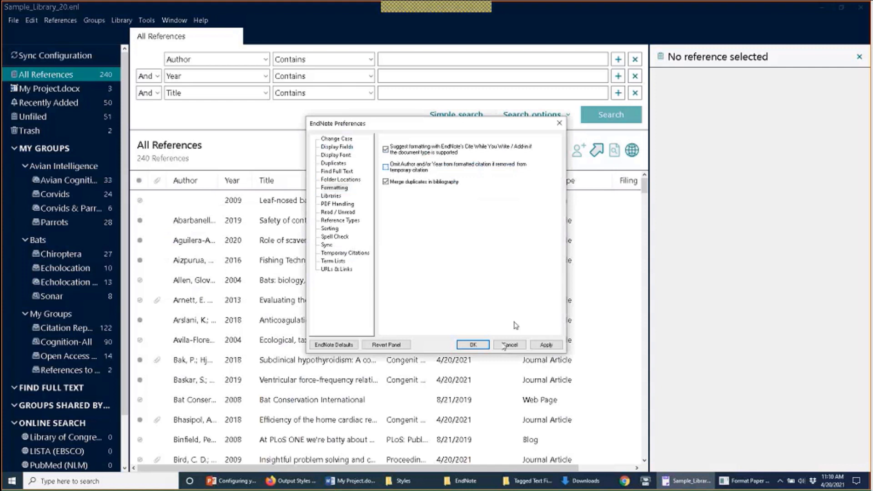
click(481, 347)
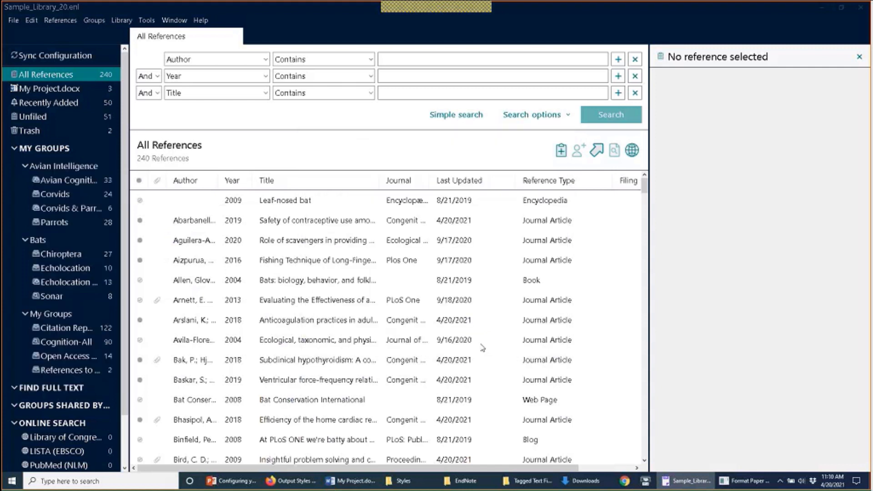
click(350, 483)
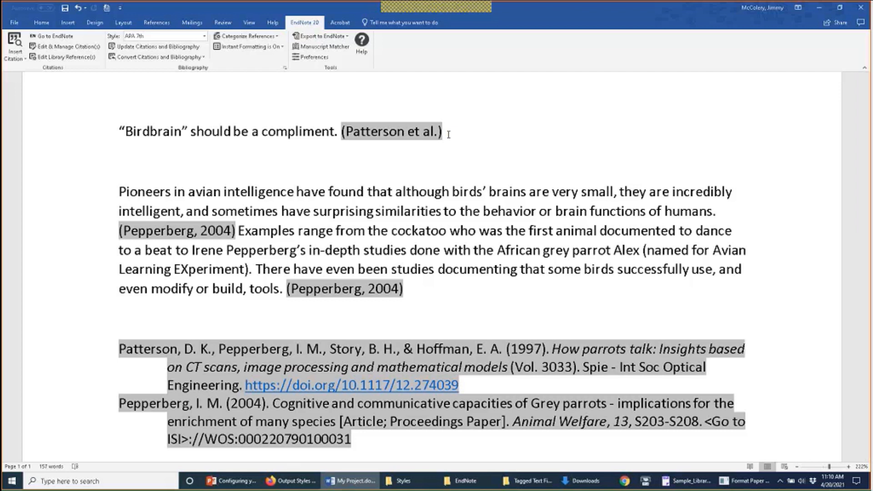
Step: Convert citations to unformatted and reformat them so Patterson shows (Patterson et al., 1997)
click(160, 50)
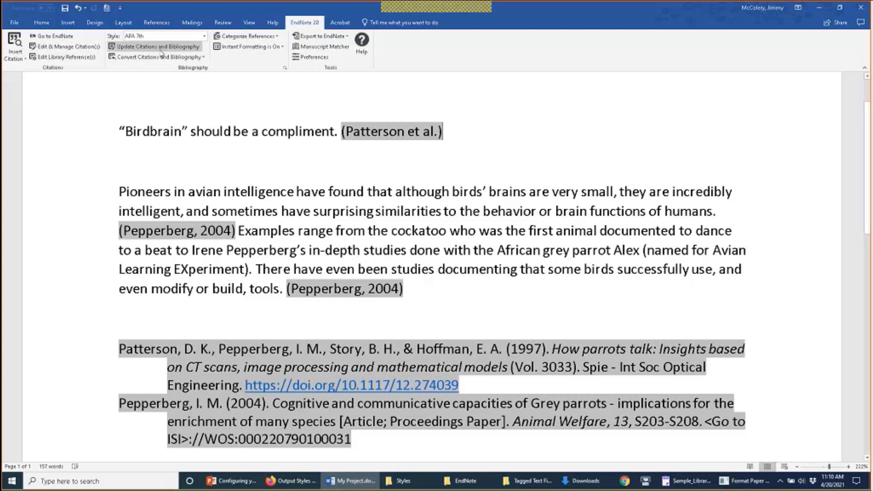
click(159, 56)
click(154, 66)
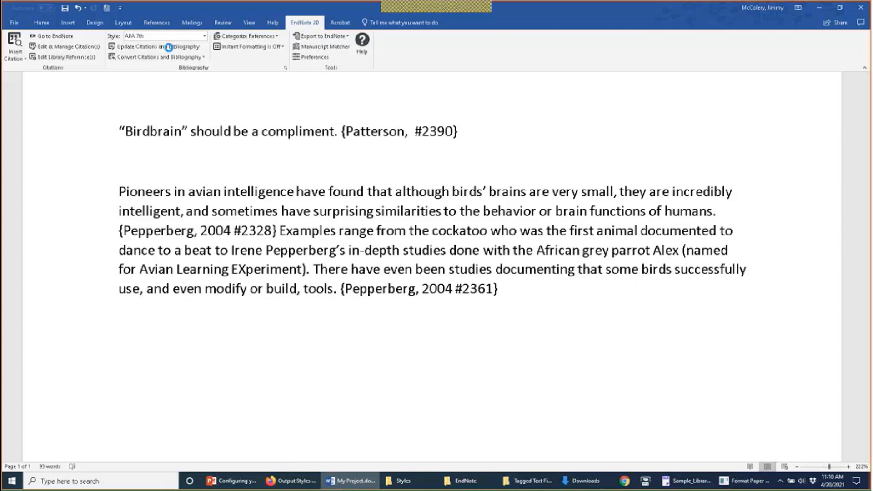
click(169, 48)
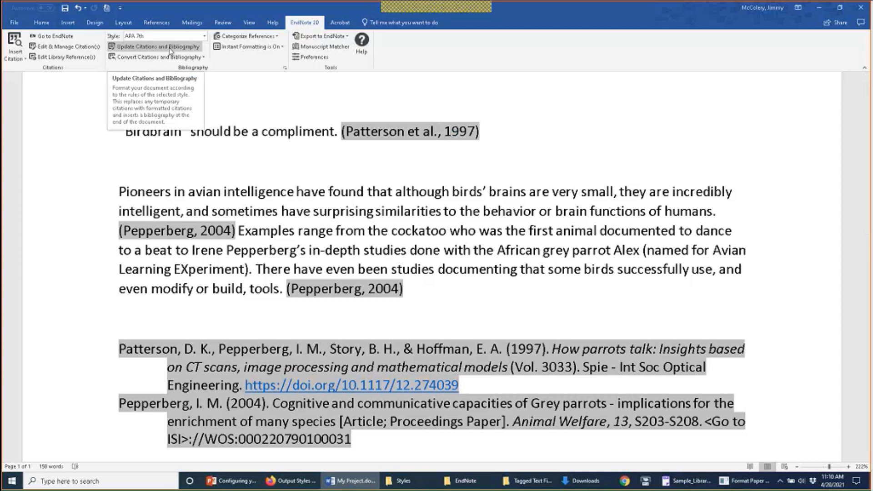
Step: Repeat the unformatted conversion and reformat to verify the year stays, then close the formatting window
click(159, 57)
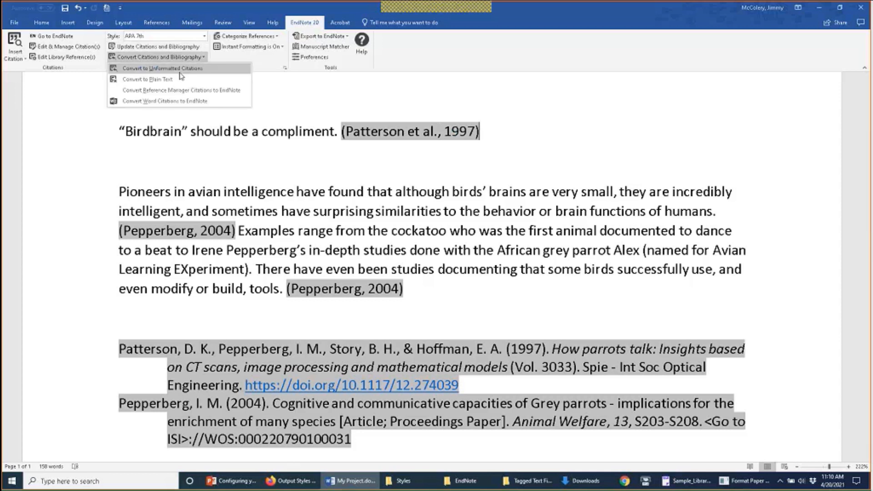
click(181, 64)
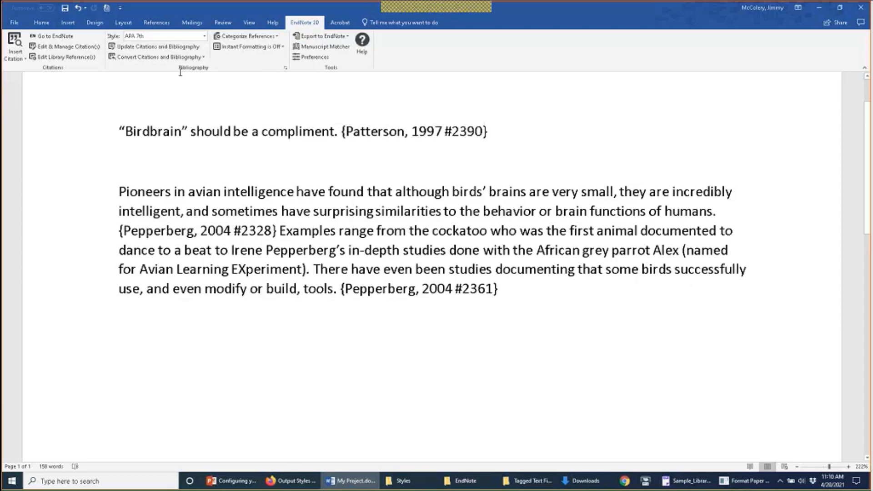
click(179, 48)
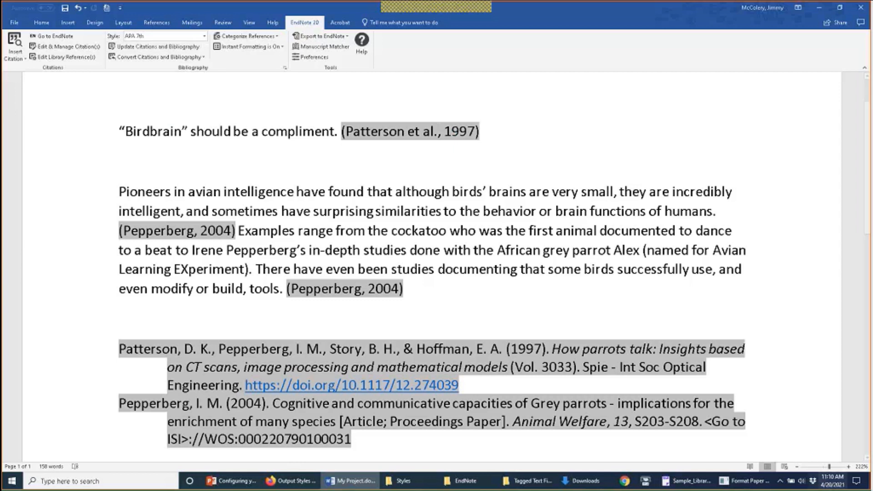
click(746, 481)
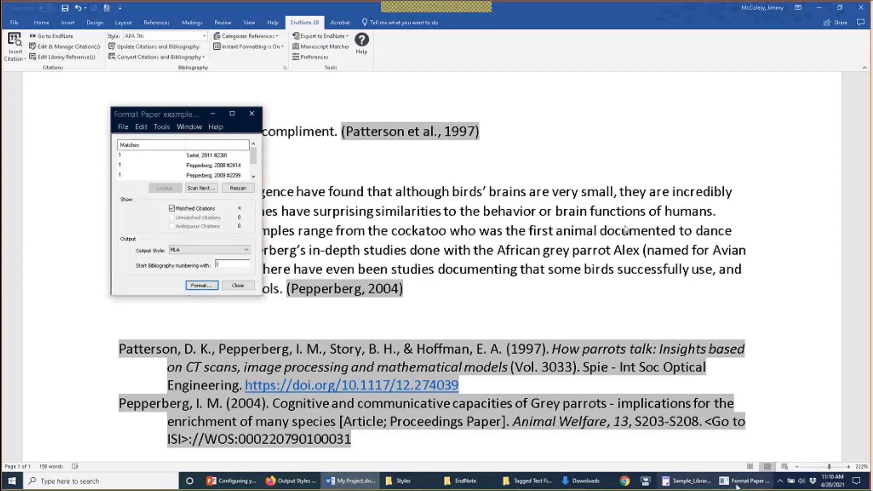
click(259, 111)
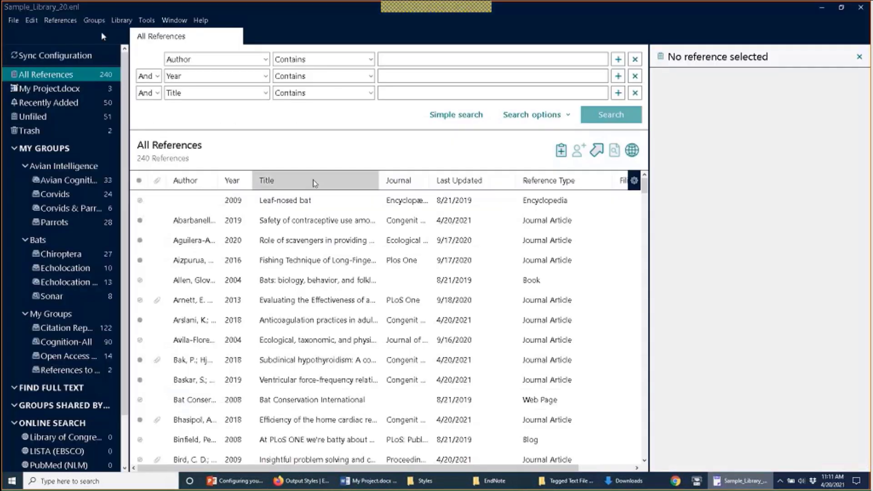
Step: Check 'Omit Author and/or Year' again in EndNote's Formatting preferences
click(31, 20)
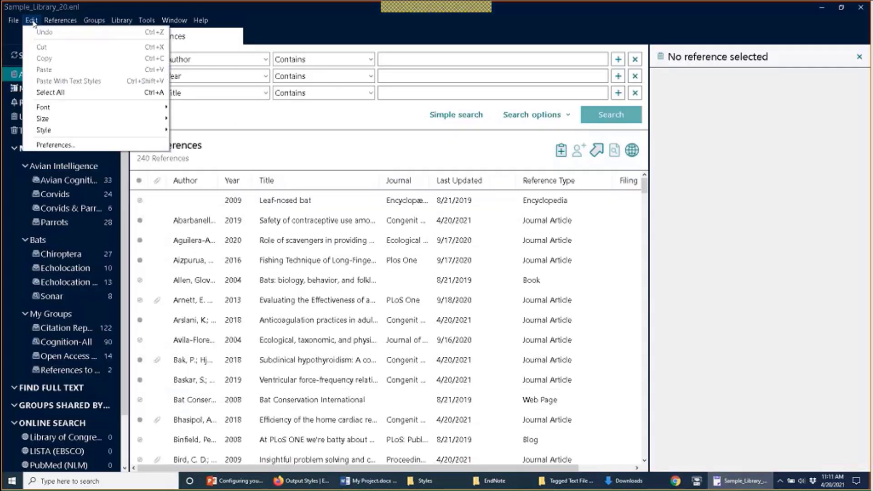
click(57, 145)
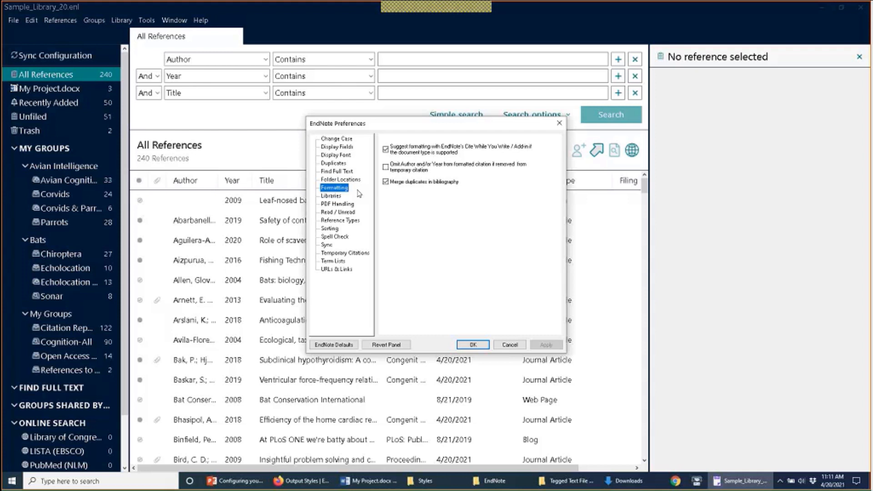
click(387, 169)
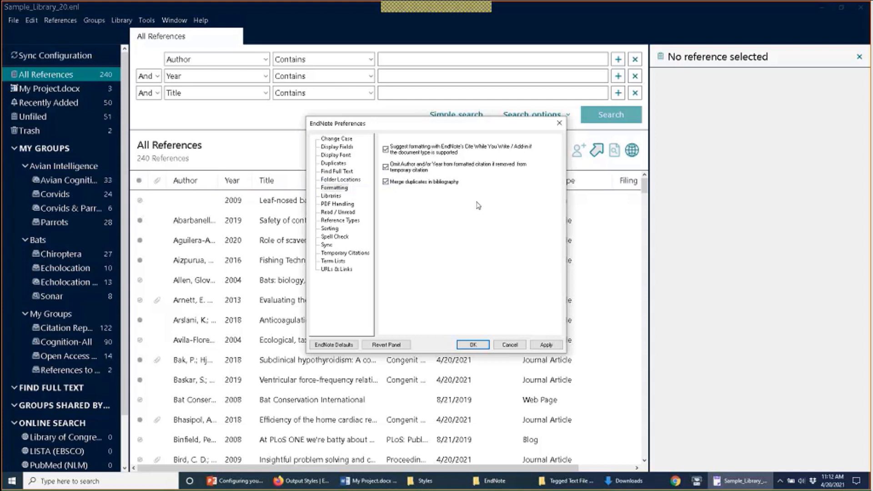
Step: Close EndNote's preferences and convert the Word project's citations to unformatted citations
click(473, 345)
click(473, 349)
click(370, 480)
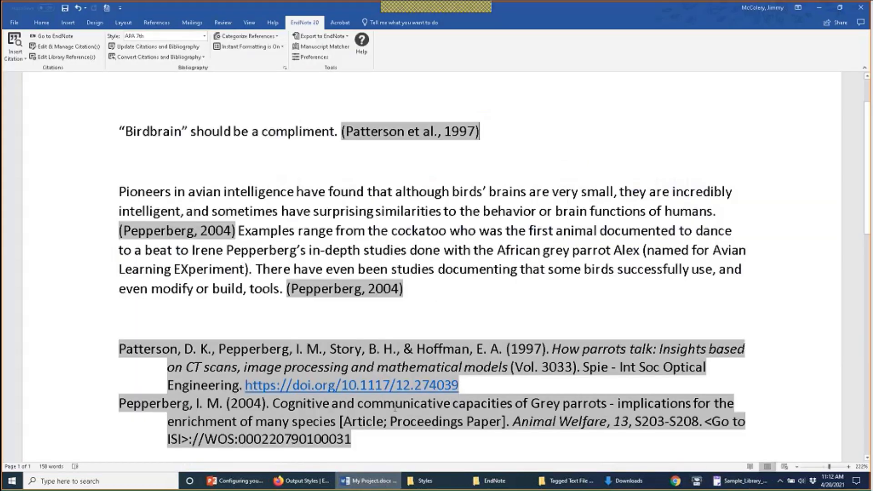
scroll(395, 407, down, 3)
scroll(396, 387, up, 3)
scroll(396, 386, down, 1)
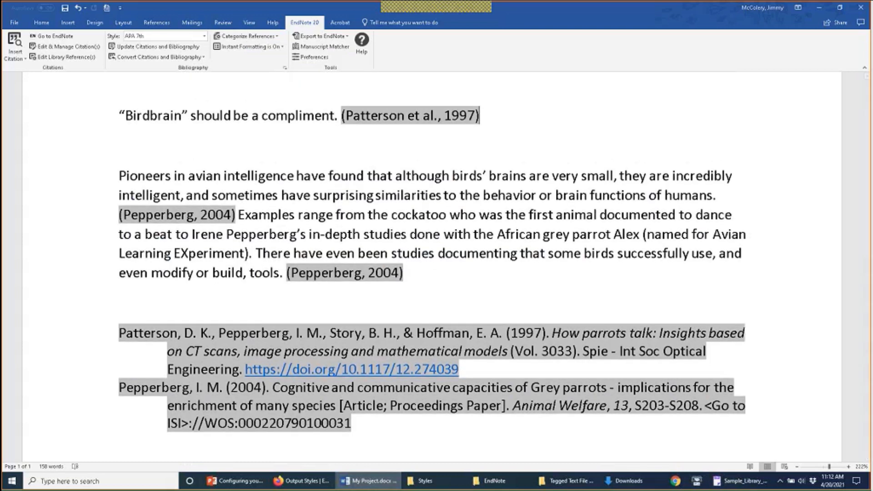
click(200, 58)
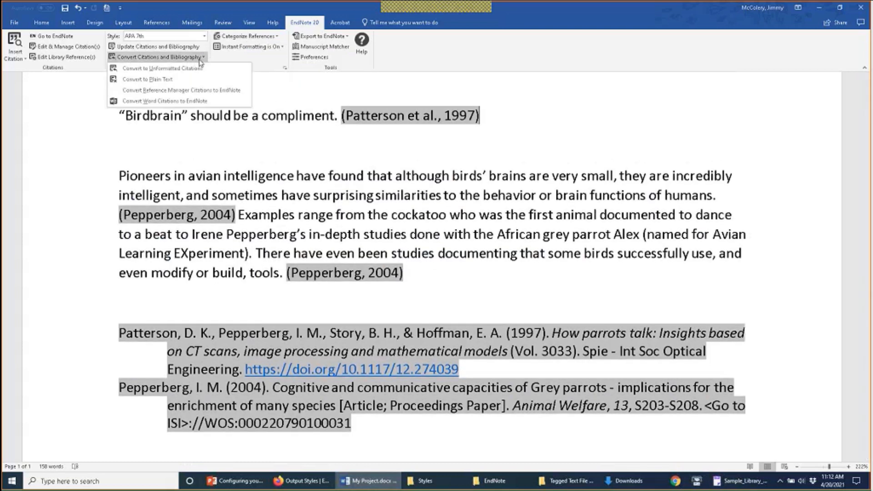
click(223, 73)
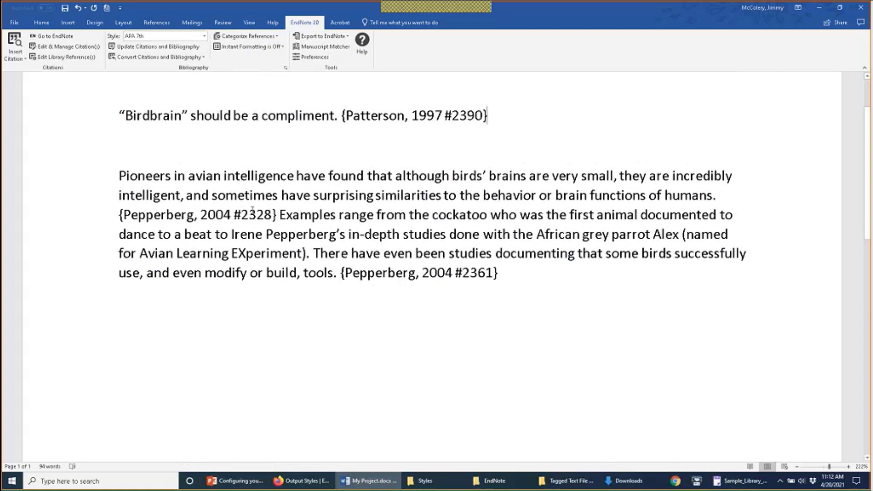
Step: Update Citations and Bibliography to restore APA 7th citations with the merged 2004 bibliography entry
click(234, 214)
click(402, 222)
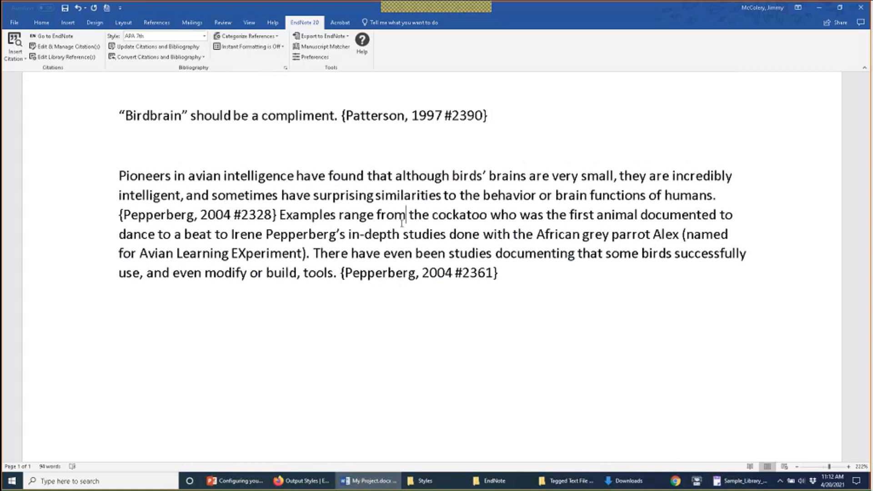
click(193, 46)
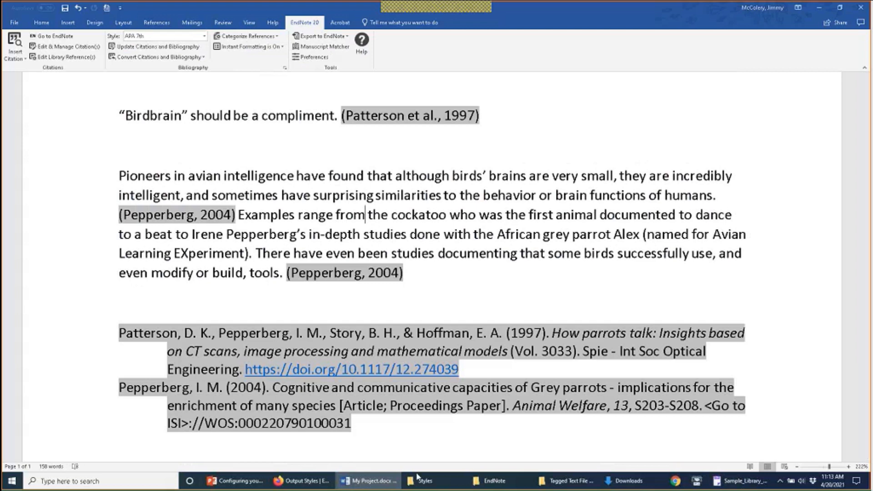
Step: Uncheck 'Merge duplicates in bibliography' in EndNote's Formatting preferences and return to Word
click(742, 480)
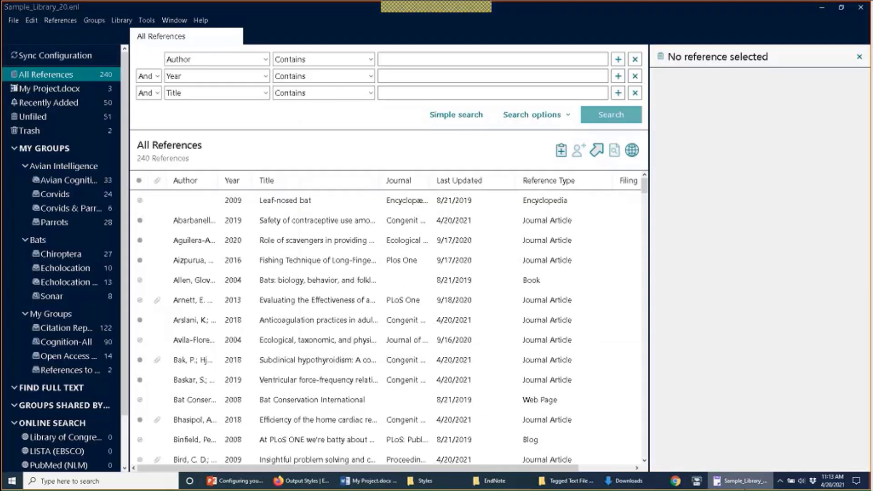
click(36, 20)
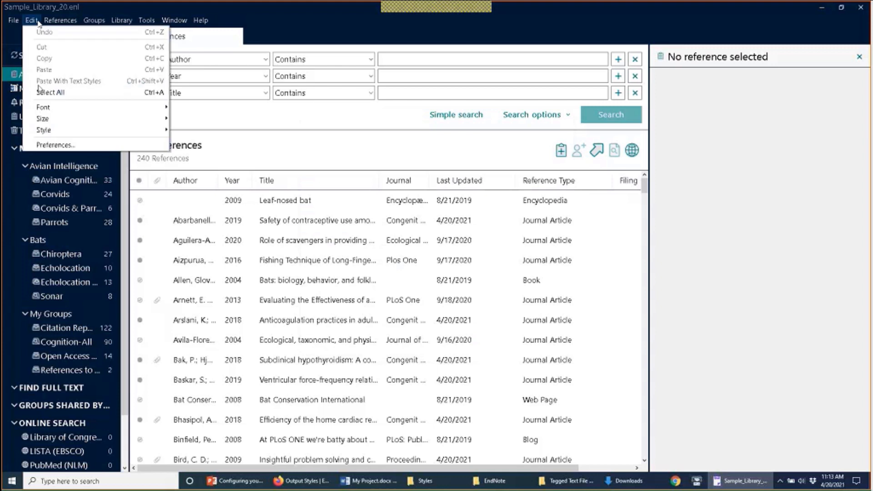
click(54, 144)
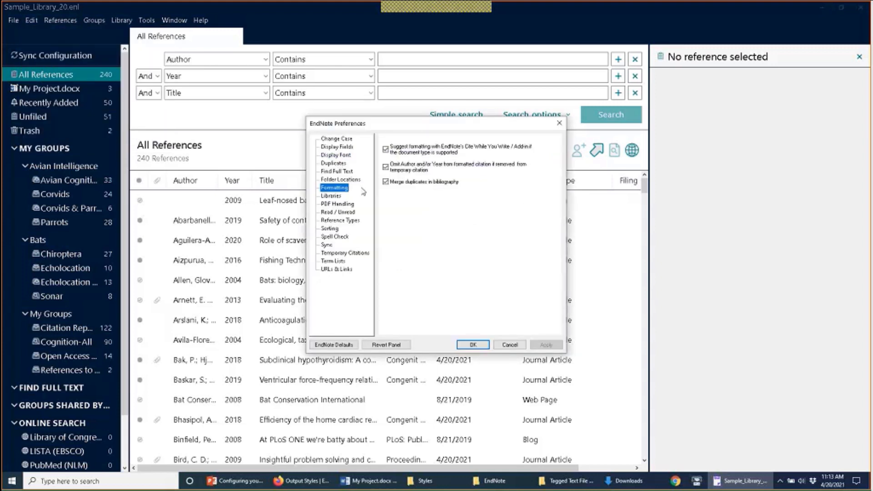
click(391, 183)
click(485, 345)
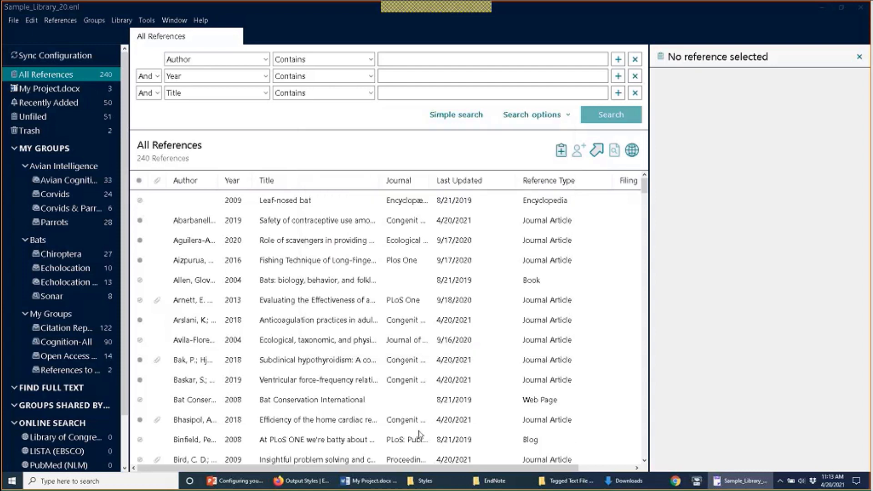
click(368, 481)
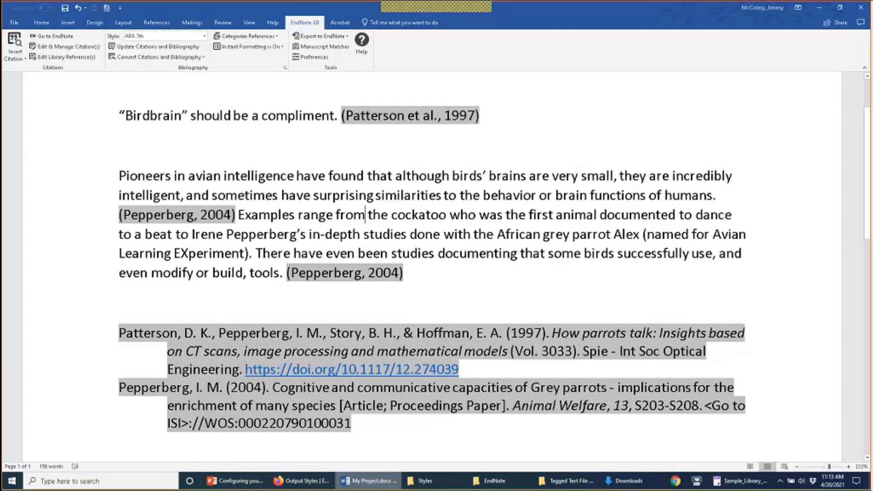
Step: Update the citations so Pepperberg shows as 2004a and 2004b with separate bibliography entries
click(179, 47)
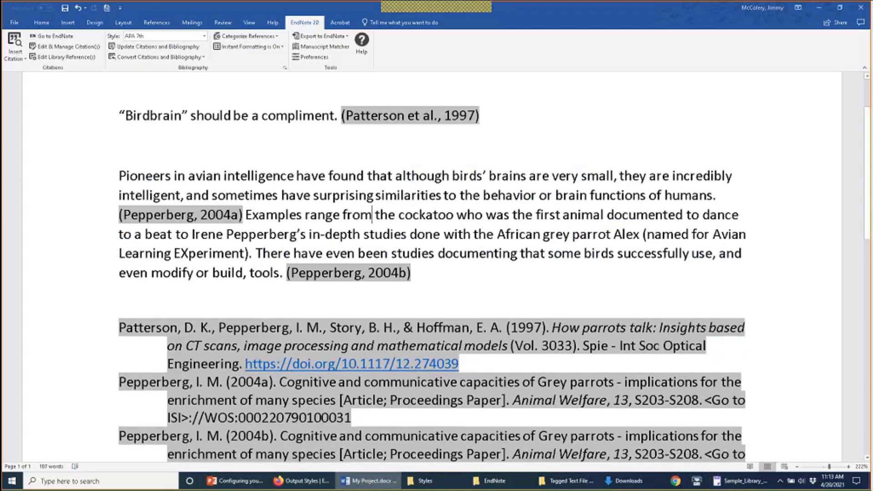
scroll(200, 140, down, 1)
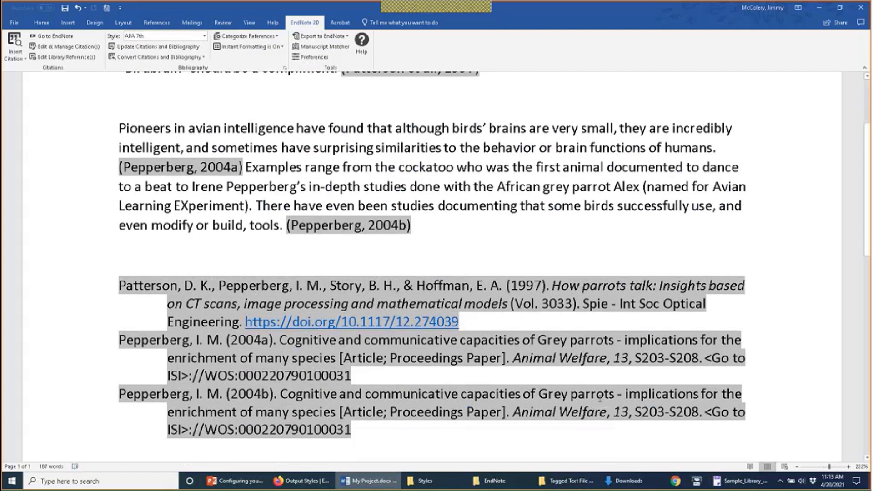
click(742, 481)
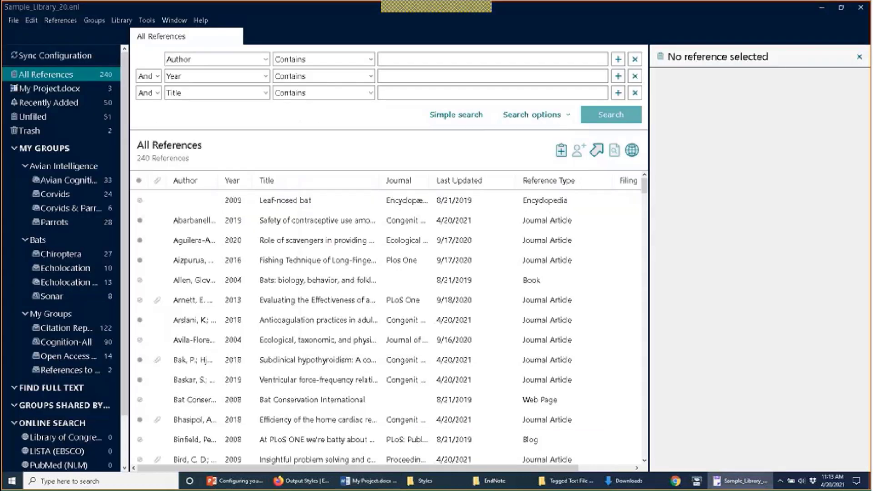
Step: Re-check 'Merge duplicates in bibliography' in Formatting preferences, apply it, and return to Word
click(31, 20)
click(72, 142)
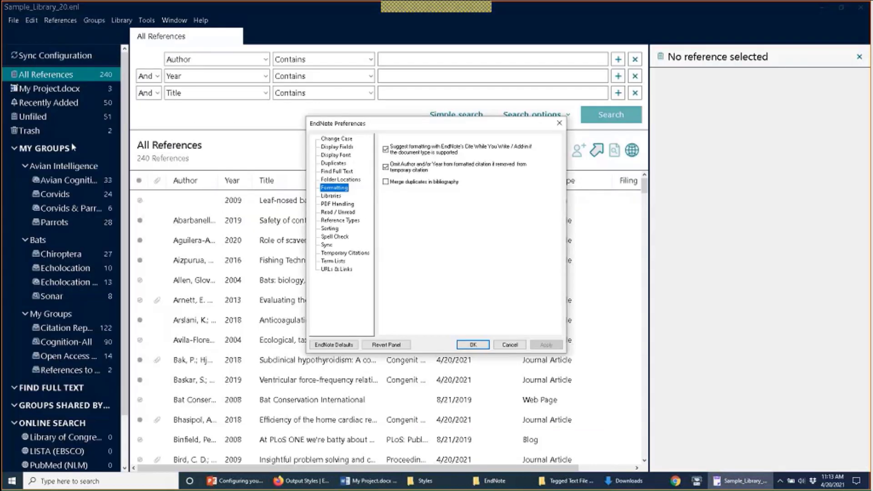
click(401, 183)
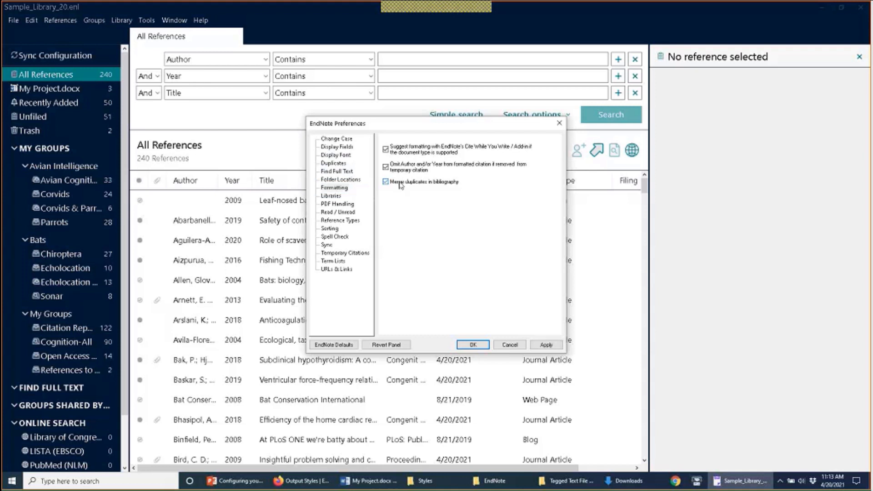
click(546, 344)
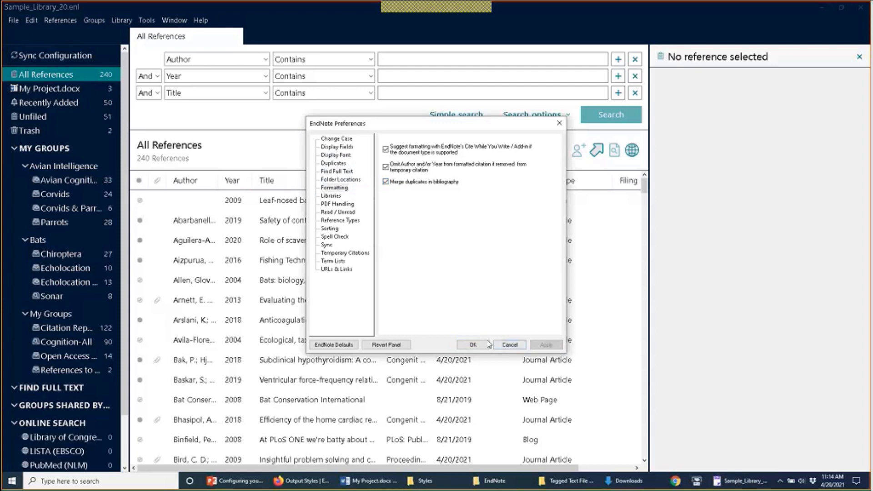
click(473, 345)
click(369, 480)
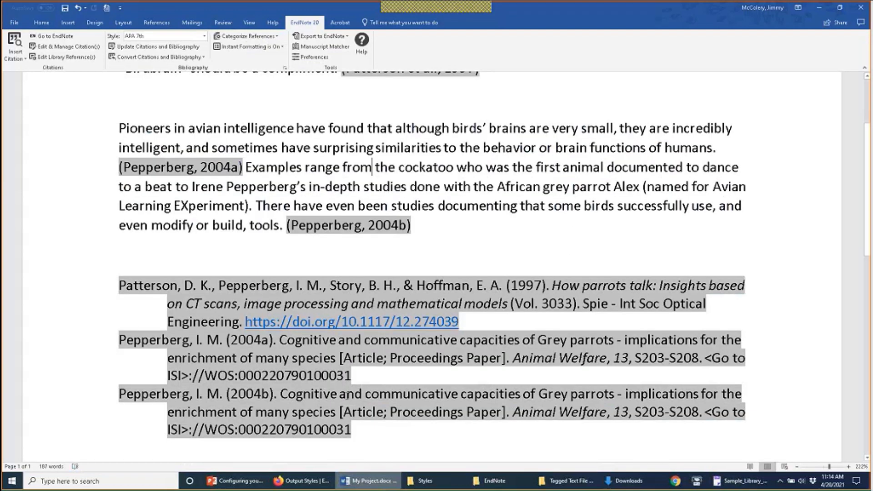
Step: Update the citations so both Pepperberg citations revert to 2004 with one merged entry
click(192, 47)
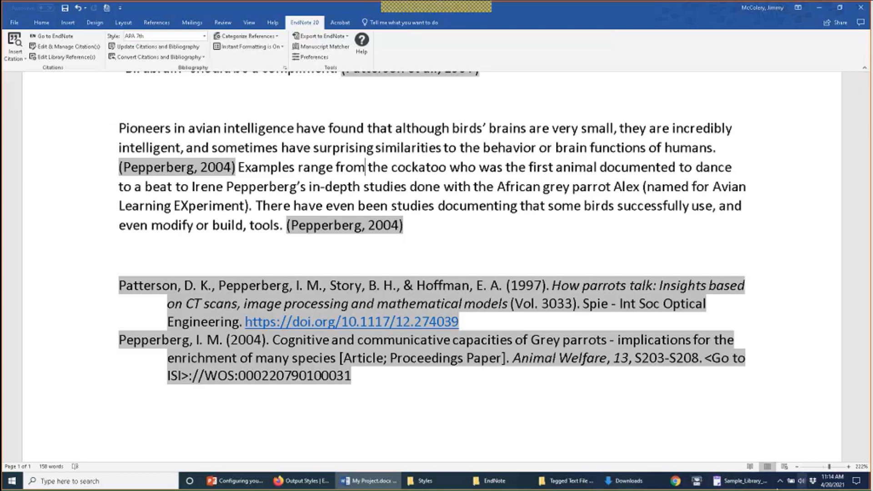
click(741, 481)
click(31, 20)
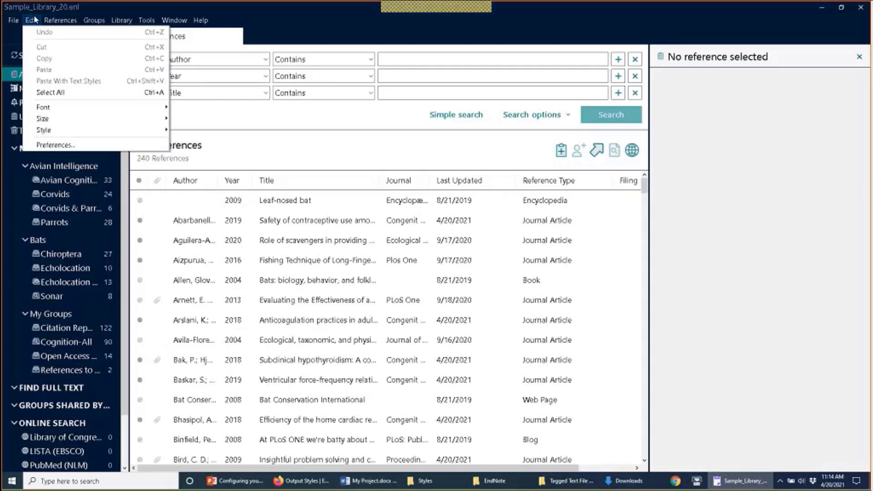
click(54, 145)
click(331, 196)
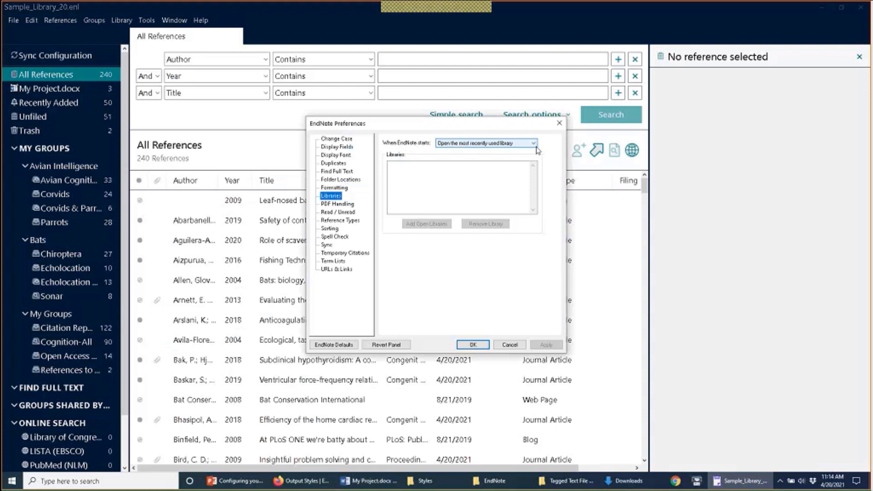
click(534, 144)
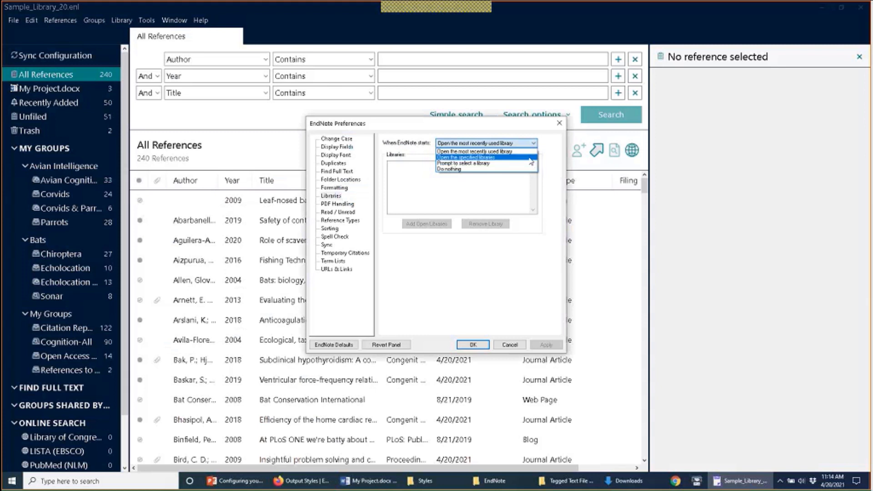
click(531, 158)
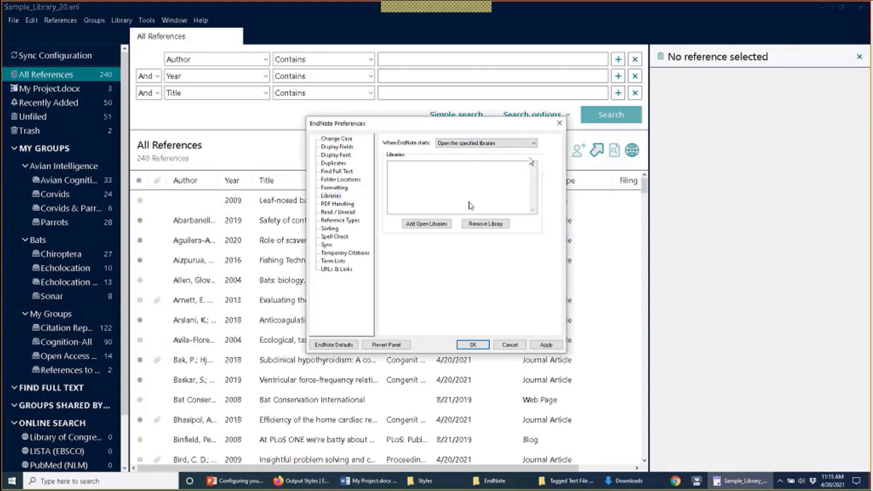
click(439, 224)
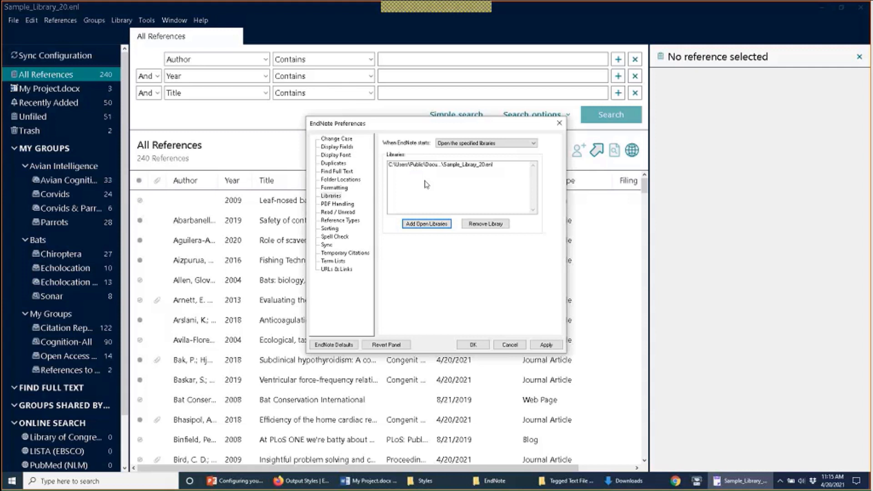
click(430, 225)
click(508, 346)
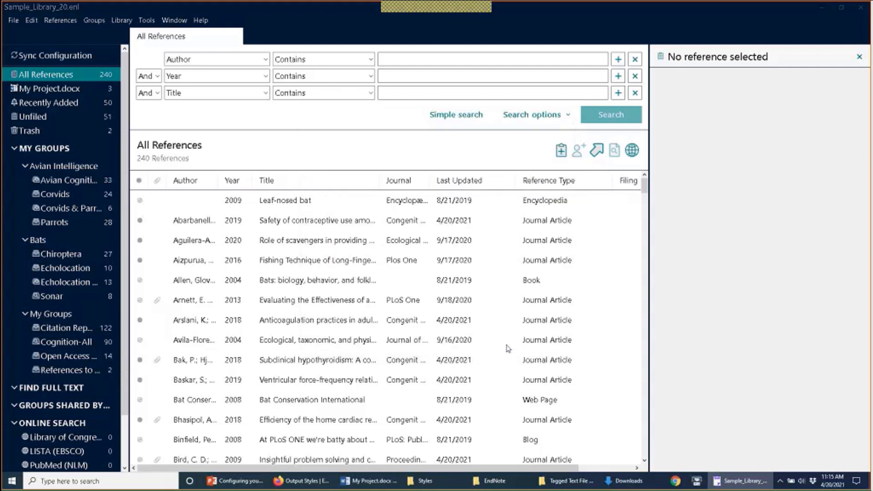
Step: Try opening a library shared by another user, then dismiss the sign-in prompt
click(13, 20)
click(15, 57)
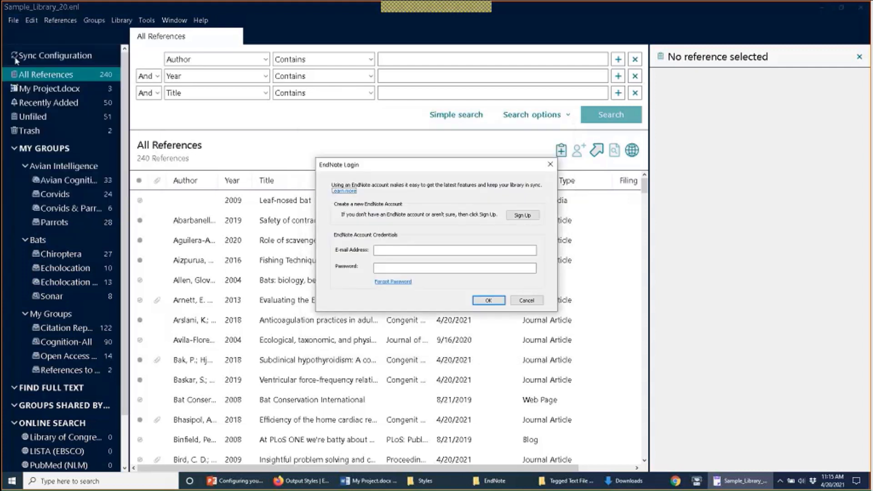
click(481, 269)
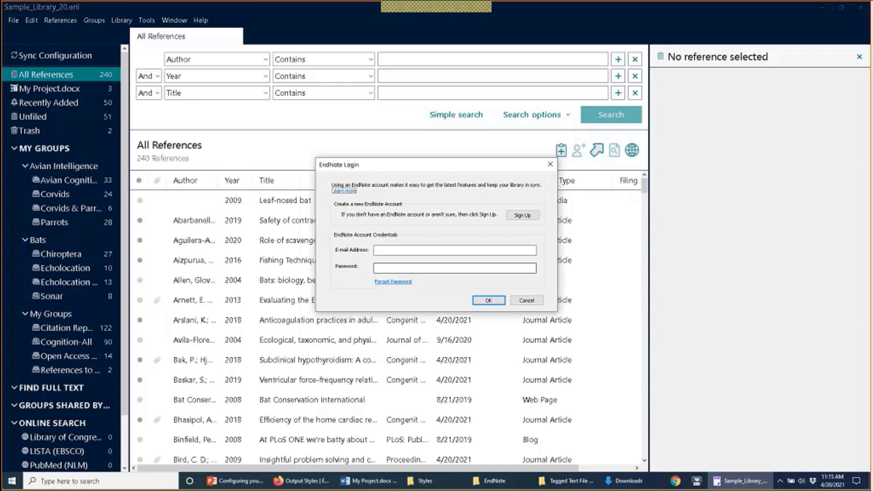
key(Escape)
Step: Set startup to open specified libraries, adding then removing Sample_Library_20 from the list
click(31, 20)
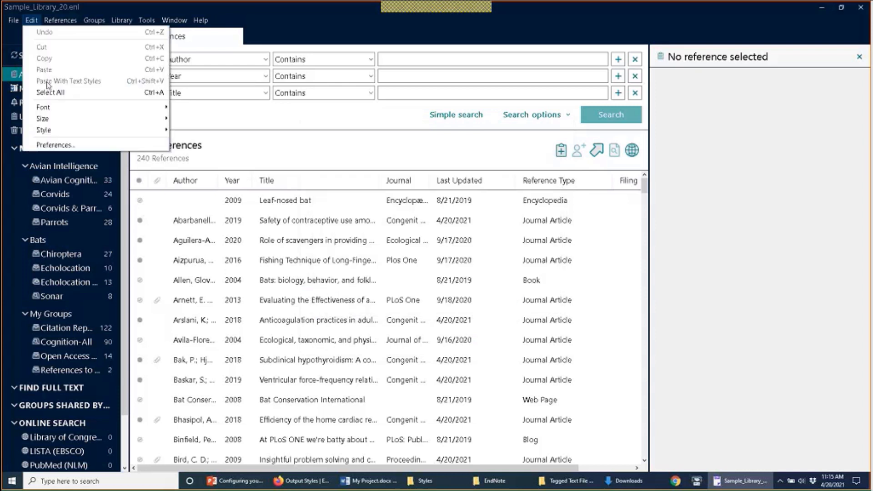
click(47, 145)
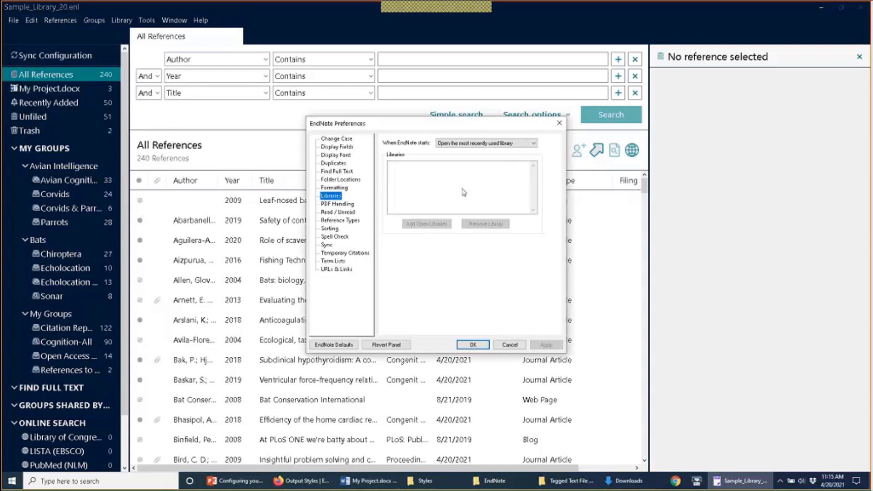
click(462, 143)
click(462, 156)
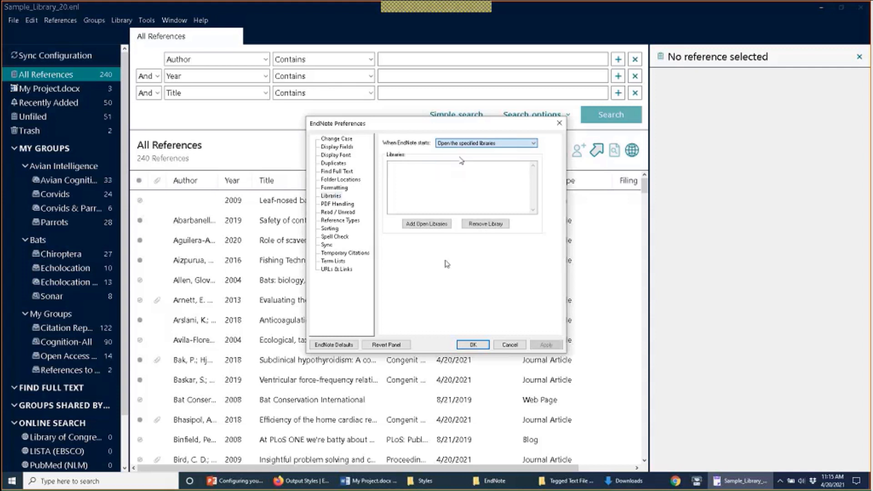
click(427, 224)
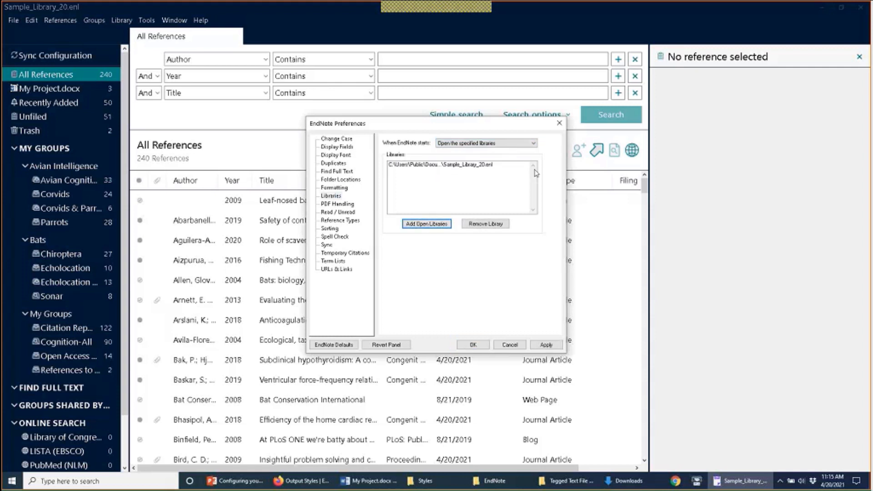
click(496, 167)
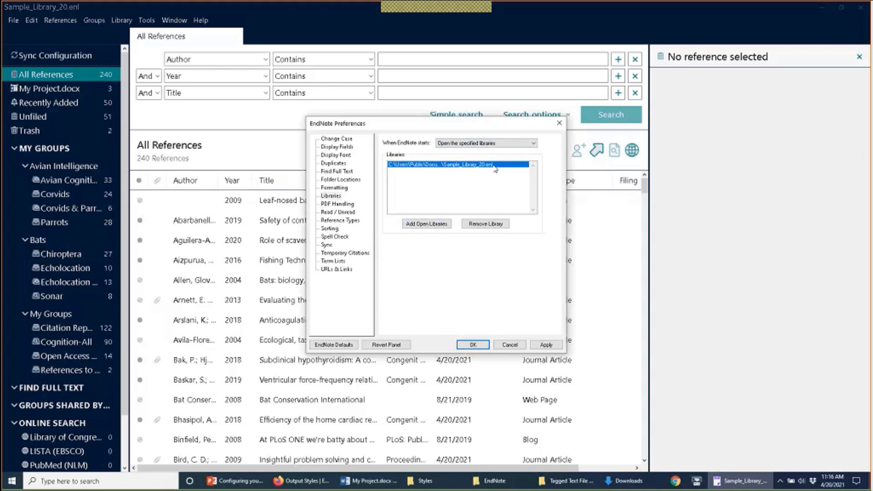
click(493, 224)
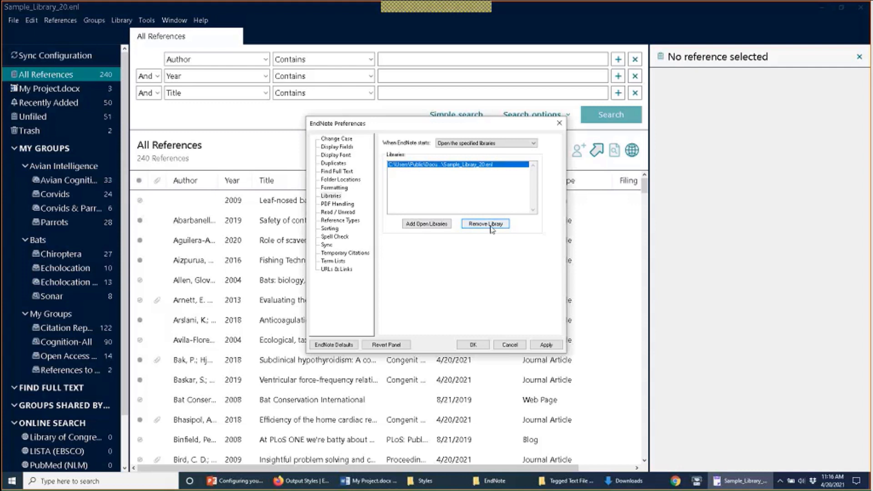
click(492, 229)
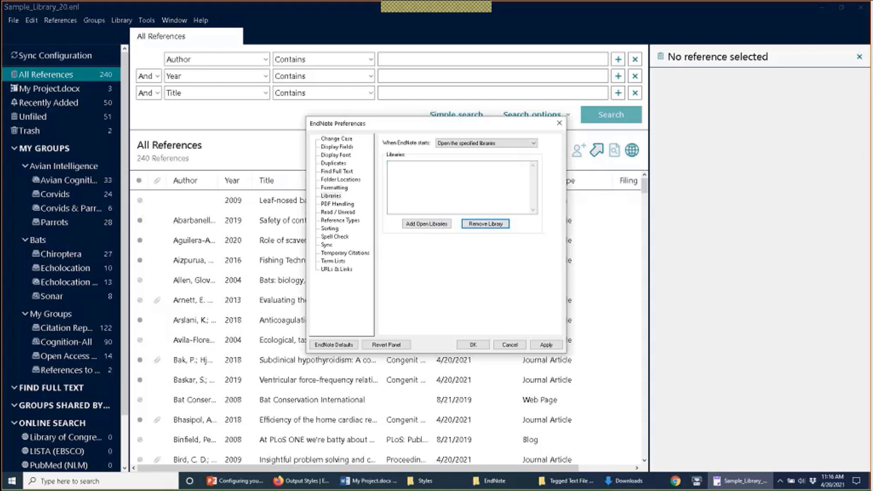
Step: Try the 'do nothing' startup option, then choose 'Open the most recently used library'
click(486, 143)
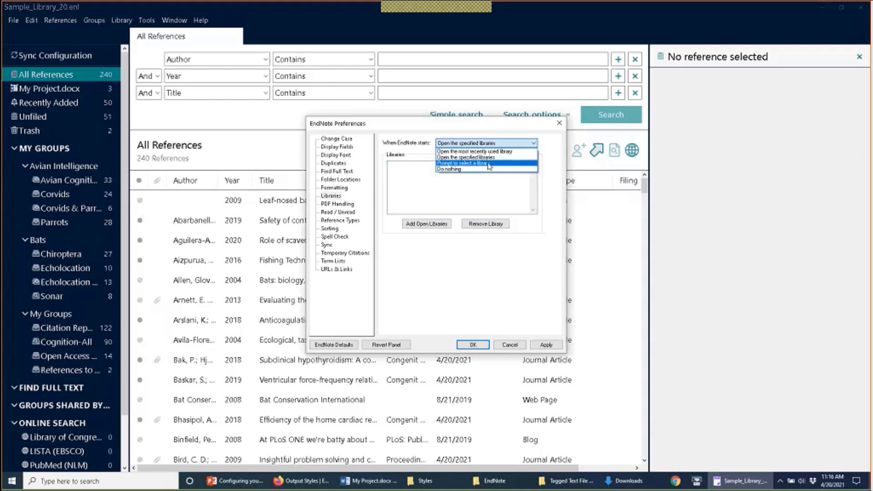
click(490, 169)
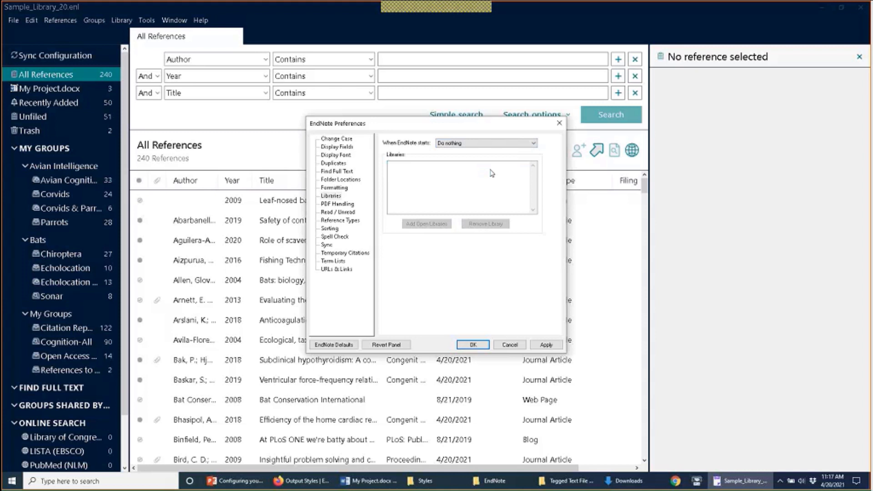
click(495, 143)
click(496, 155)
Step: Apply the most-recently-used startup setting, then cancel out of preferences after reviewing PDF Handling
click(542, 347)
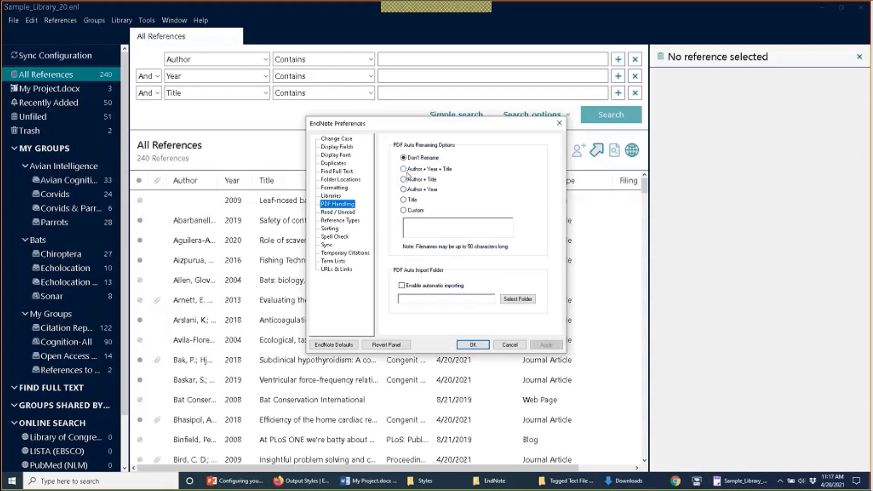
click(516, 347)
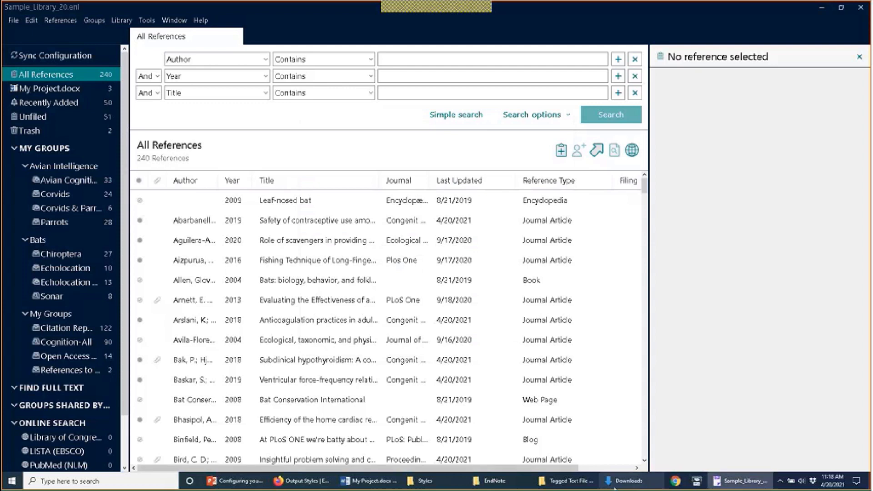
click(629, 481)
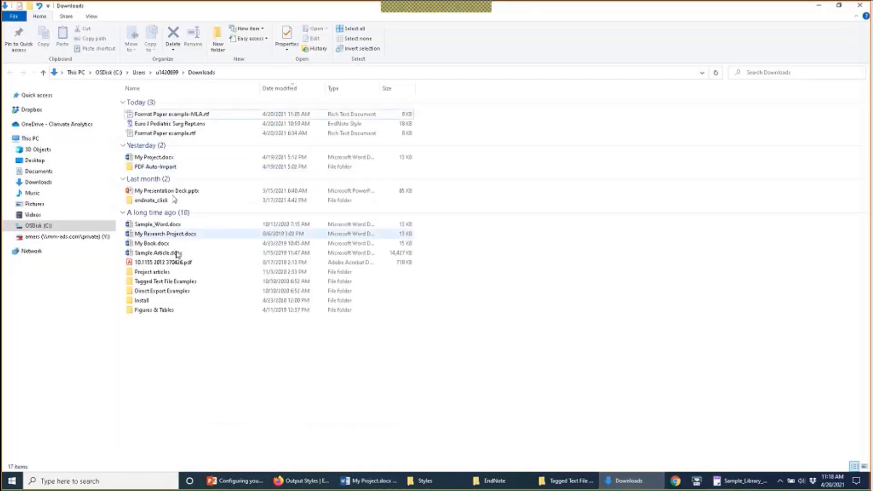
click(186, 264)
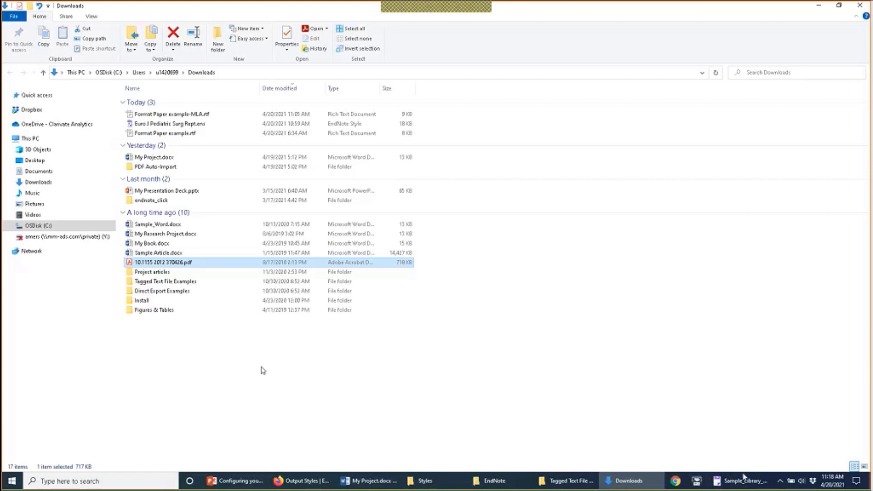
click(744, 481)
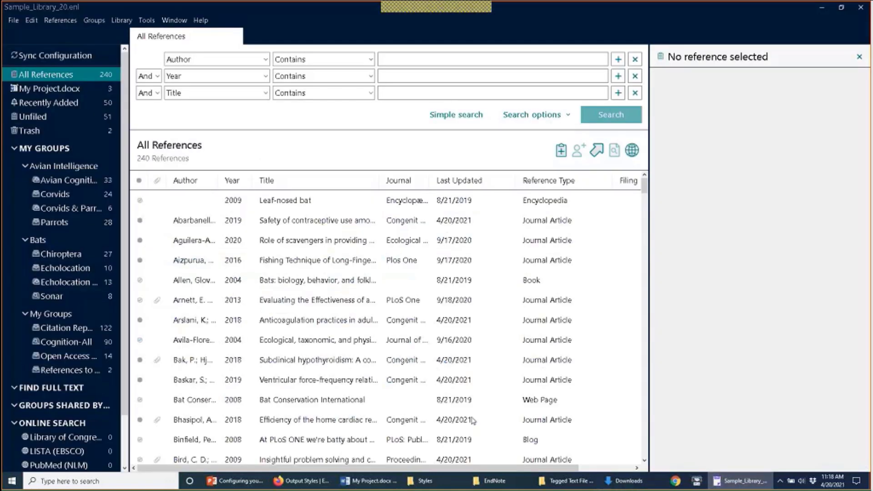
scroll(316, 349, down, 1)
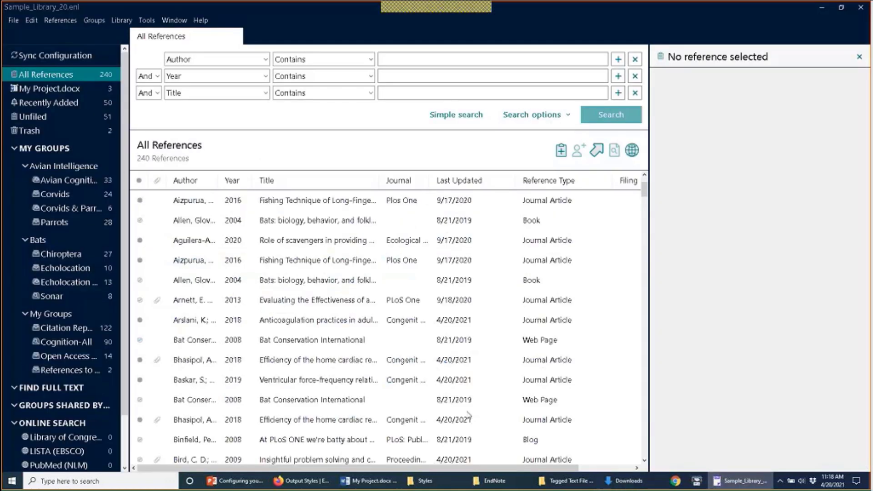
Step: Attach 10.1155 2012 370426.pdf from Downloads to the Bat Conservation International reference and save
click(301, 341)
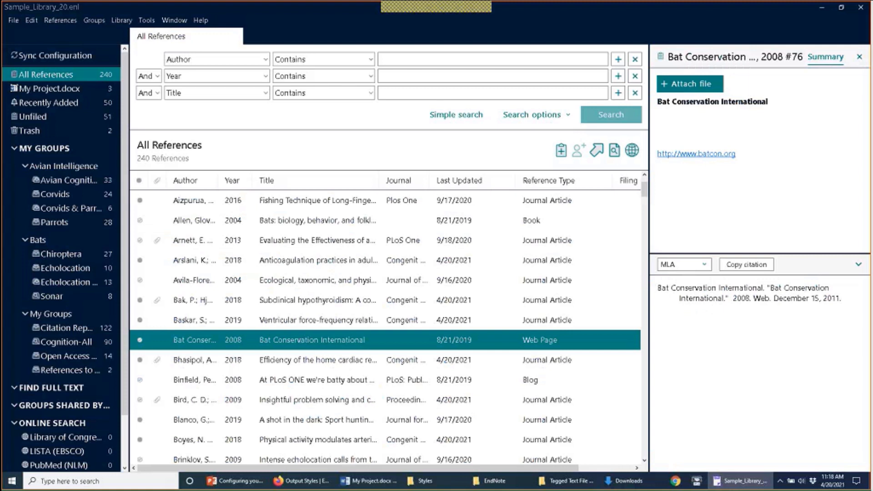
click(690, 86)
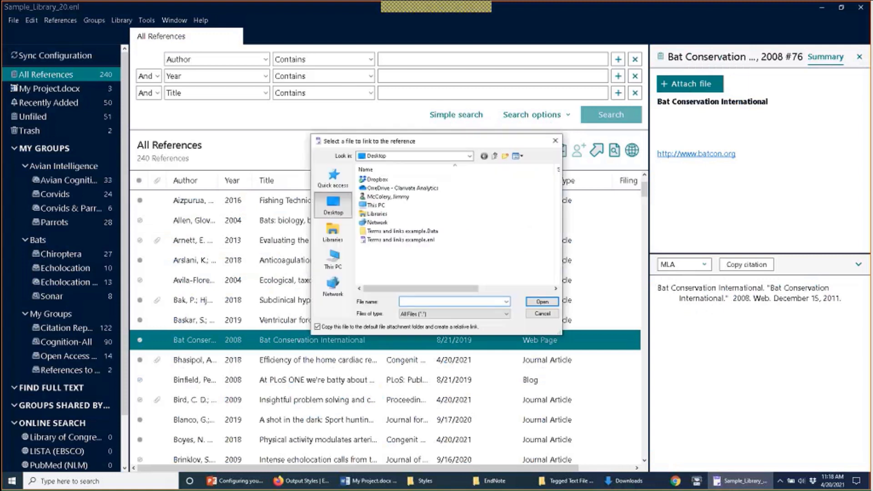
double_click(410, 197)
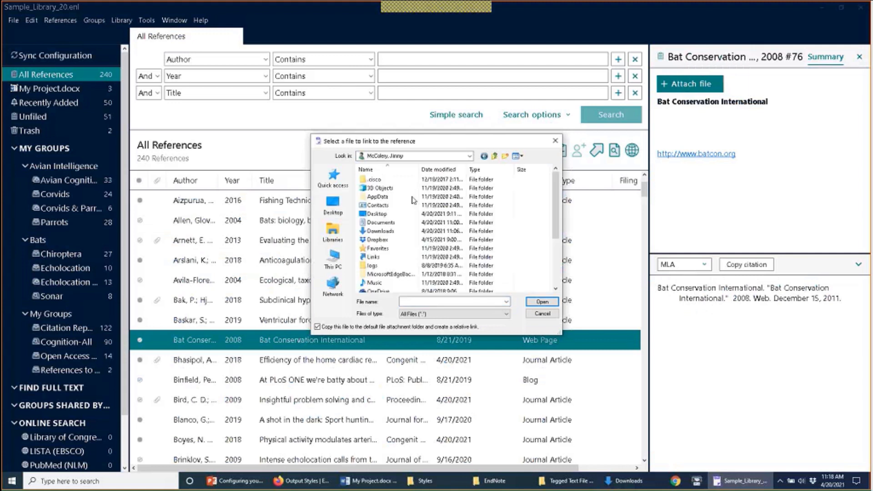
double_click(387, 232)
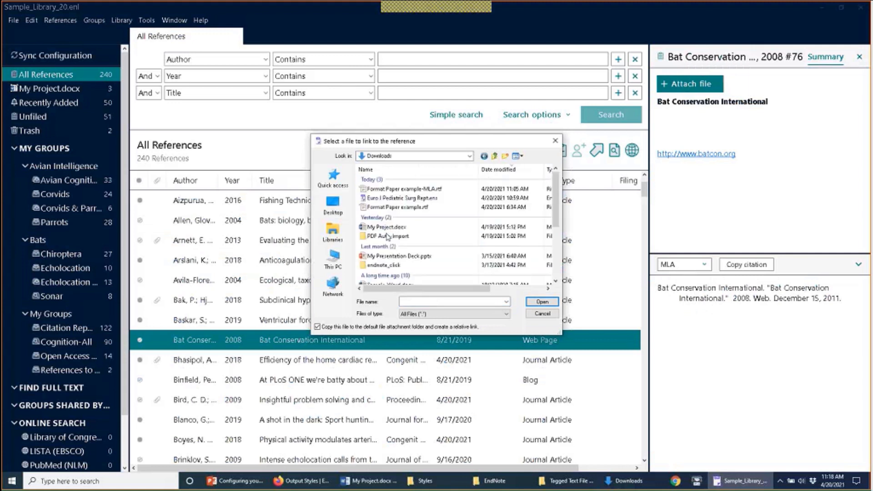
scroll(423, 256, down, 1)
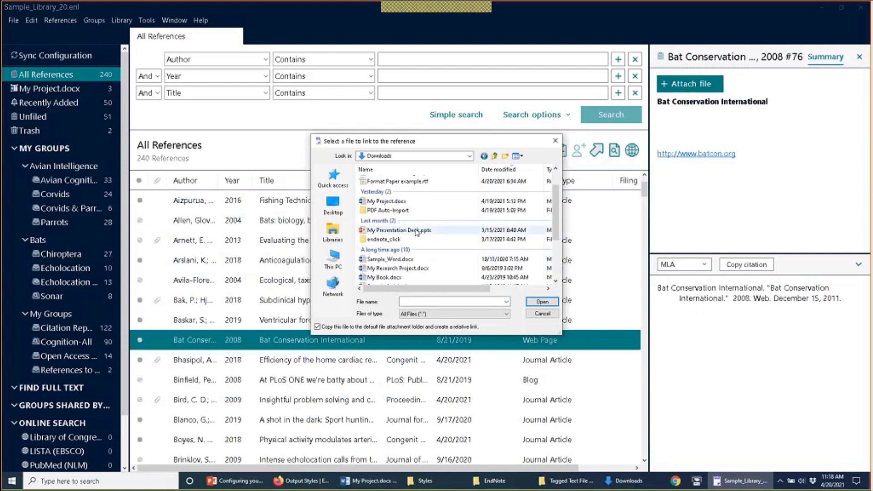
scroll(425, 232, up, 1)
scroll(426, 231, down, 4)
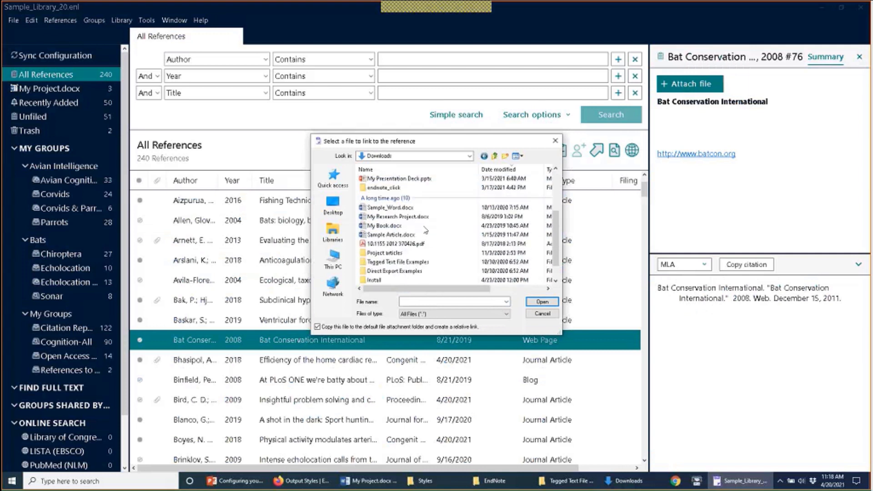
click(419, 222)
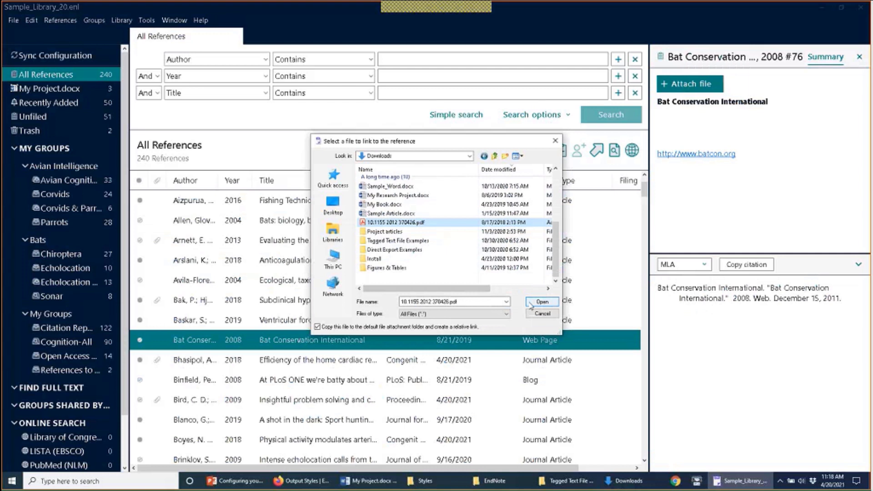
click(531, 306)
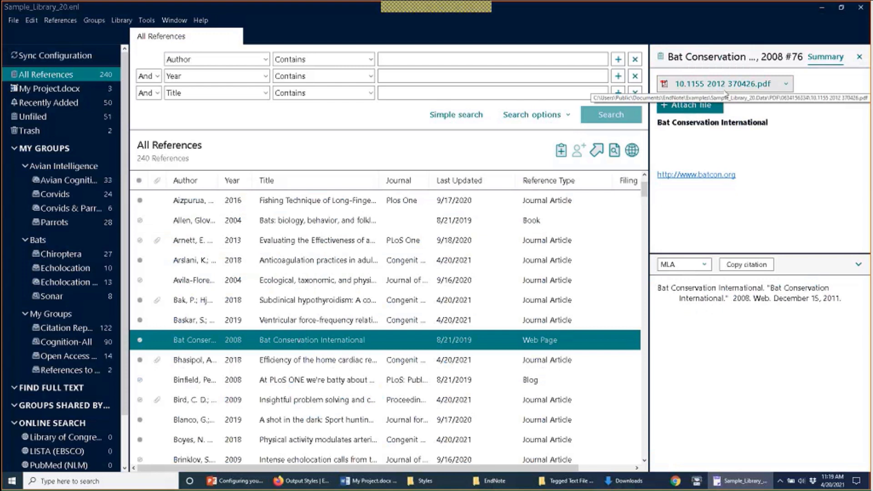
click(373, 309)
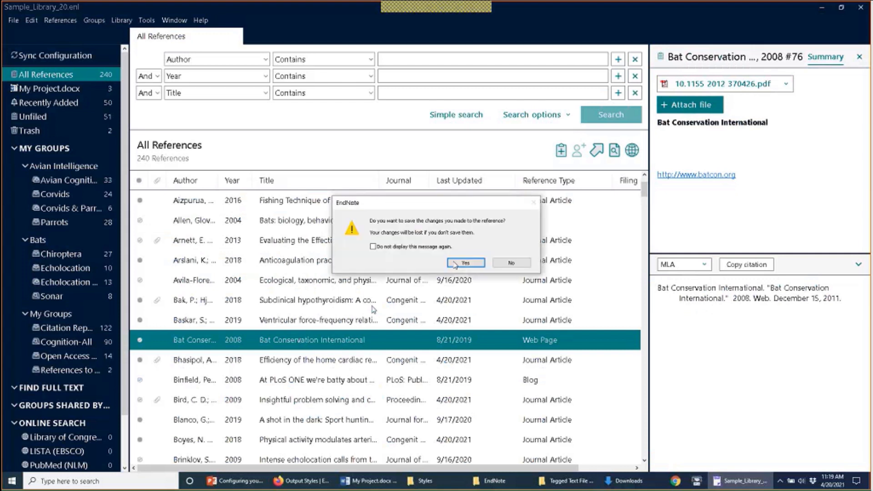
click(465, 263)
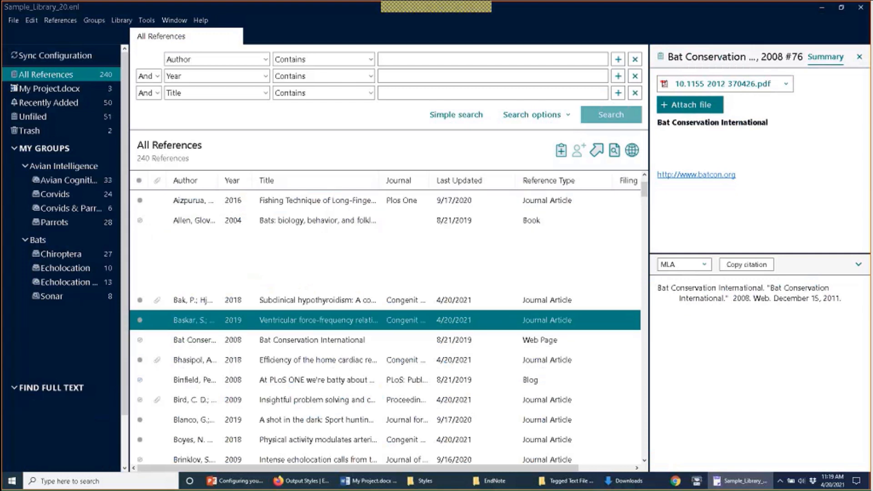
Step: Remove the PDF attachment from the Bat Conservation International reference and save the change
click(359, 337)
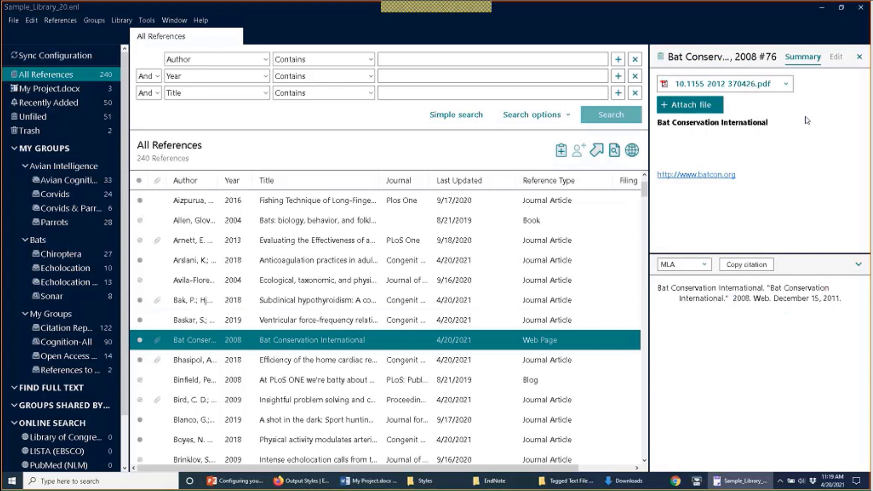
click(787, 84)
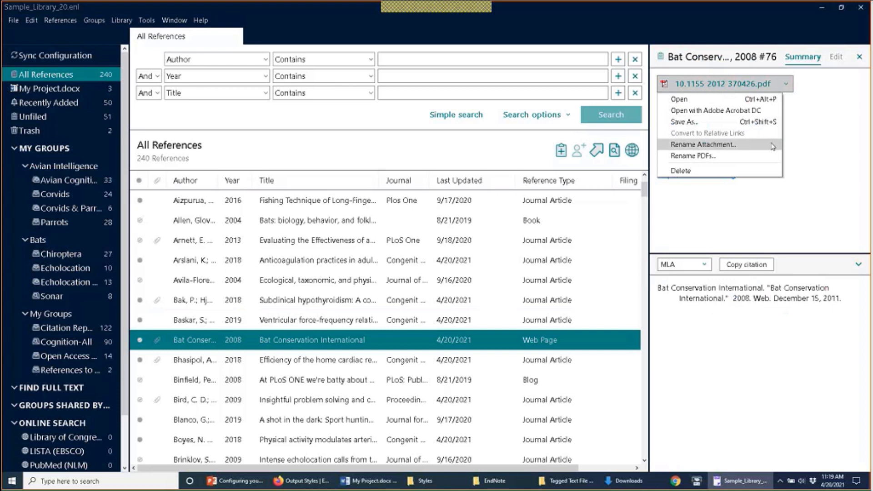
click(758, 170)
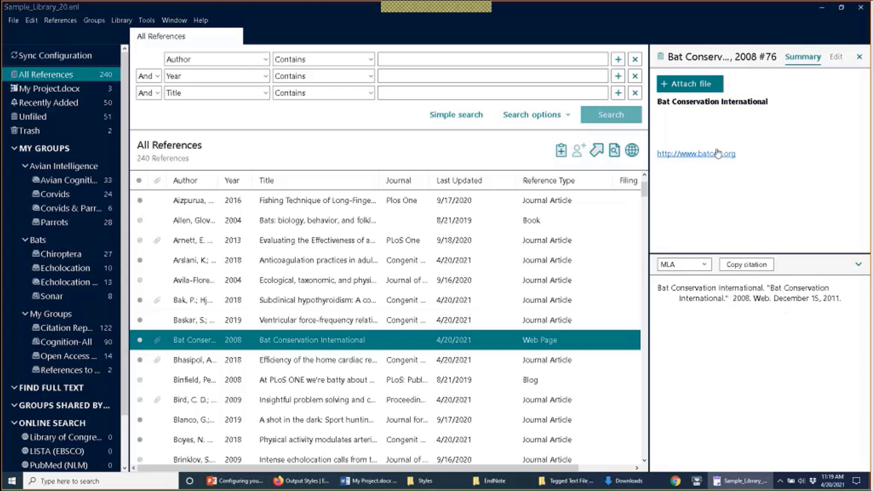
click(367, 321)
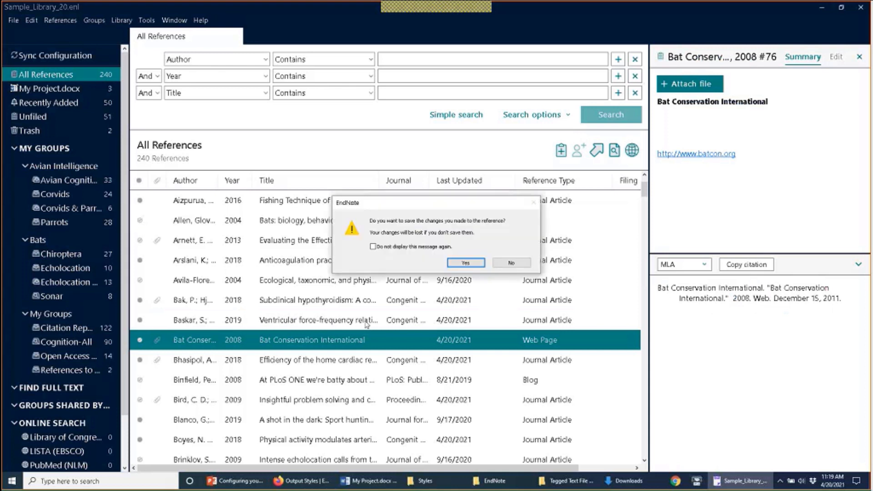
click(460, 263)
click(232, 347)
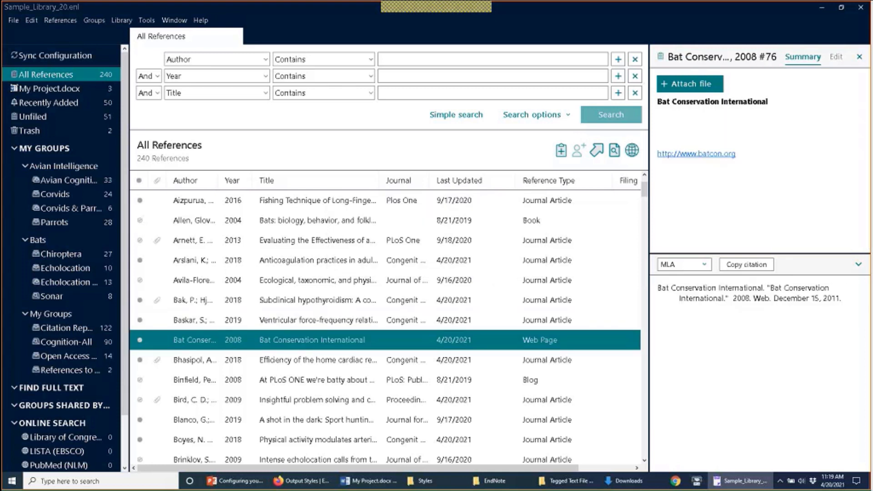
click(31, 20)
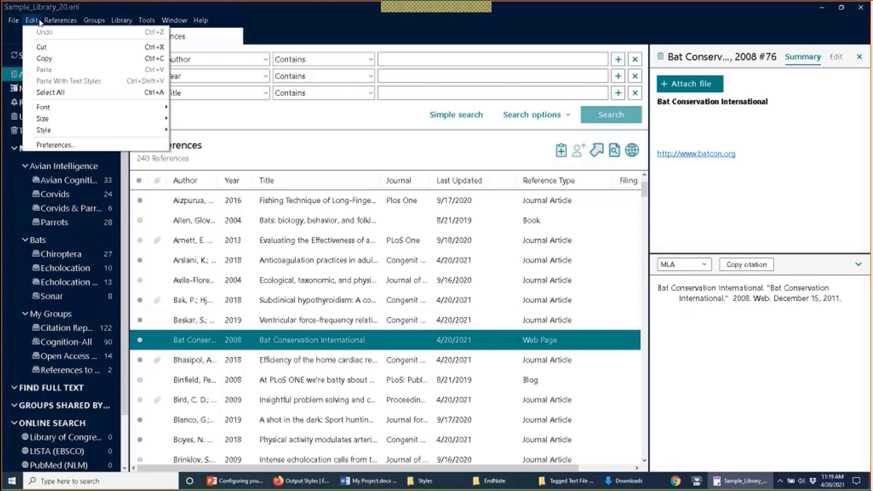
Step: In PDF Handling, try the renaming options and custom criteria, then settle on Author + Year + Title
click(79, 146)
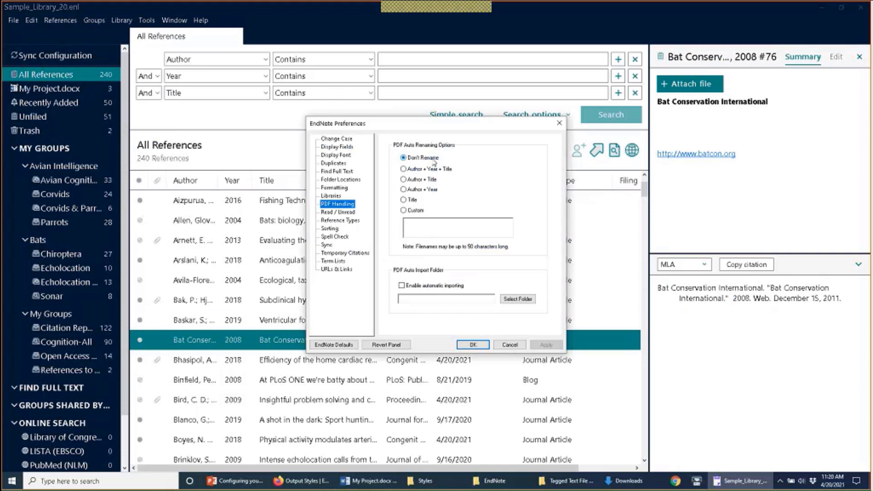
click(433, 161)
click(419, 170)
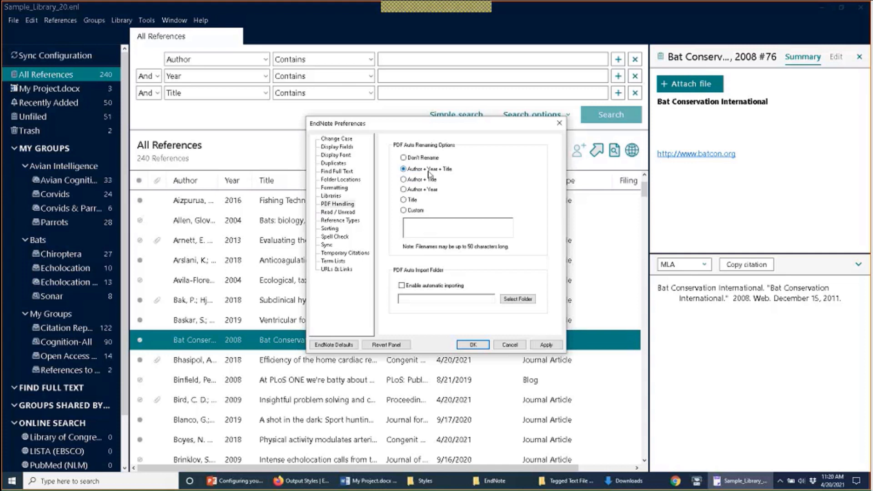
click(406, 181)
click(404, 190)
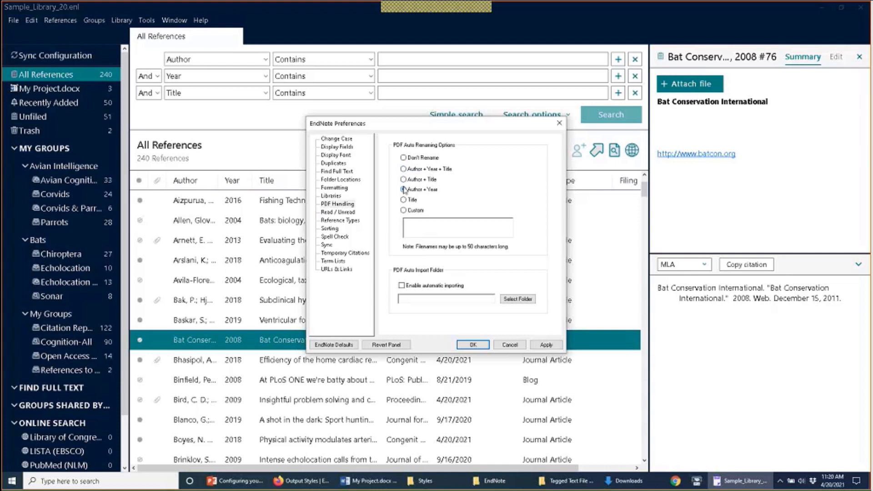
click(403, 210)
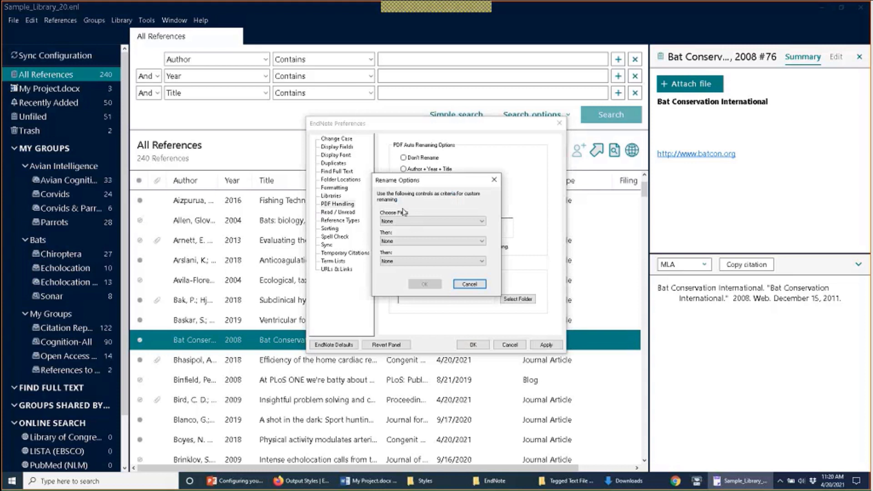
click(494, 179)
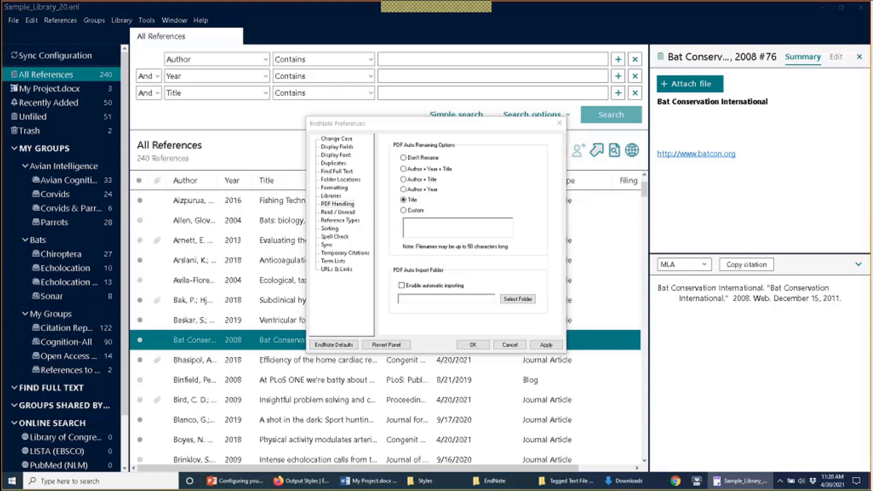
click(466, 236)
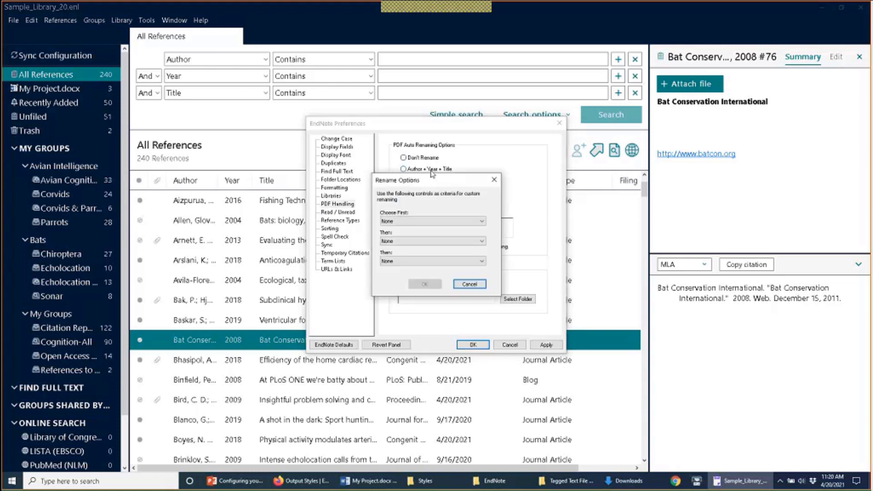
click(494, 181)
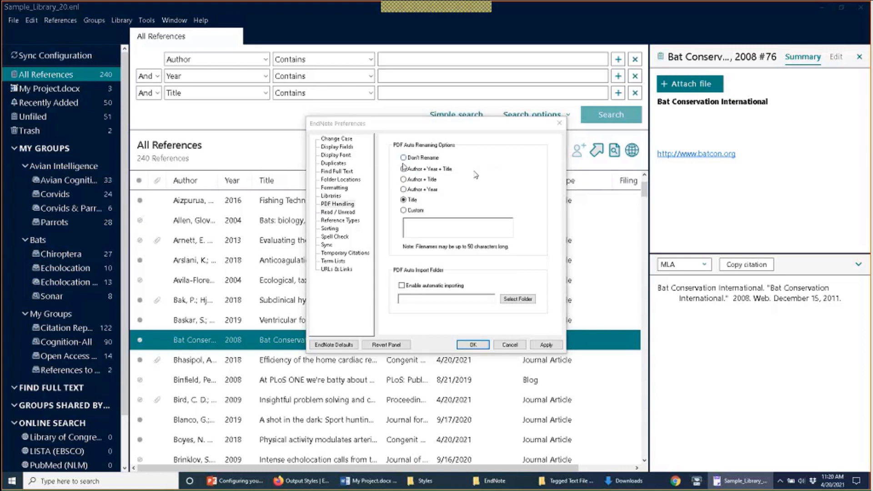
click(403, 168)
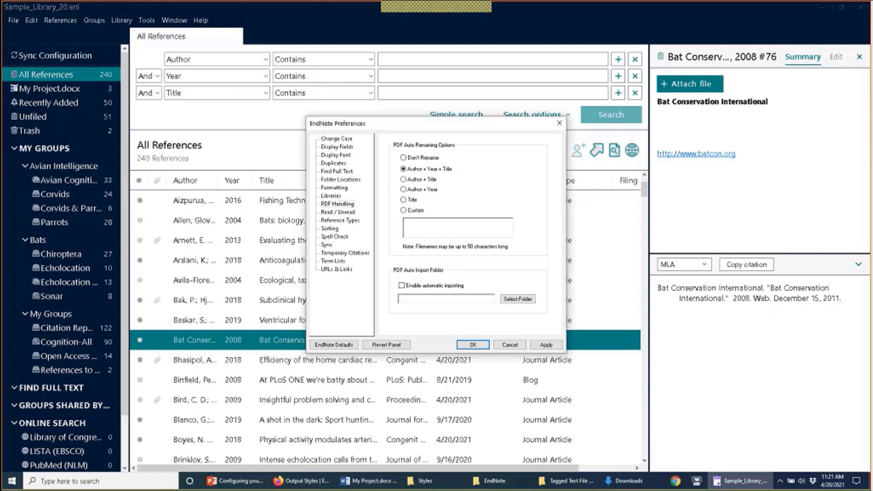
click(475, 347)
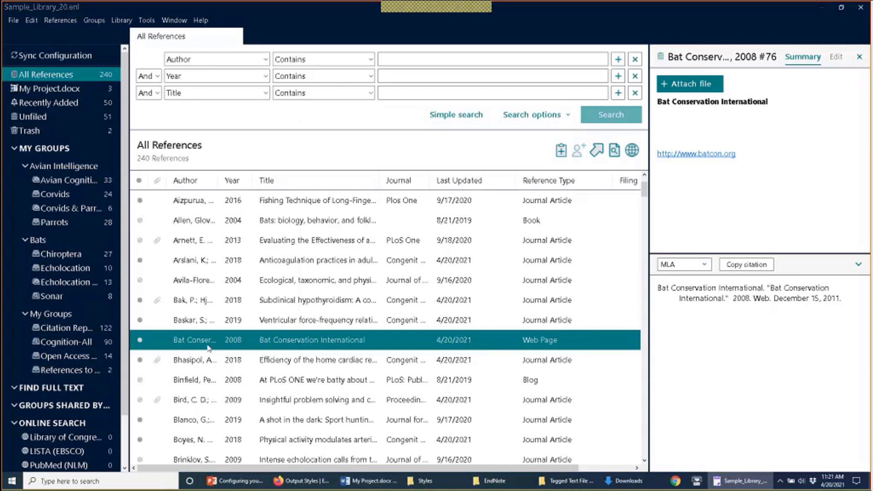
Step: Attach 10.1155 2012 370426.pdf from Downloads to the Bat Conservation International reference, then check its fields
click(694, 85)
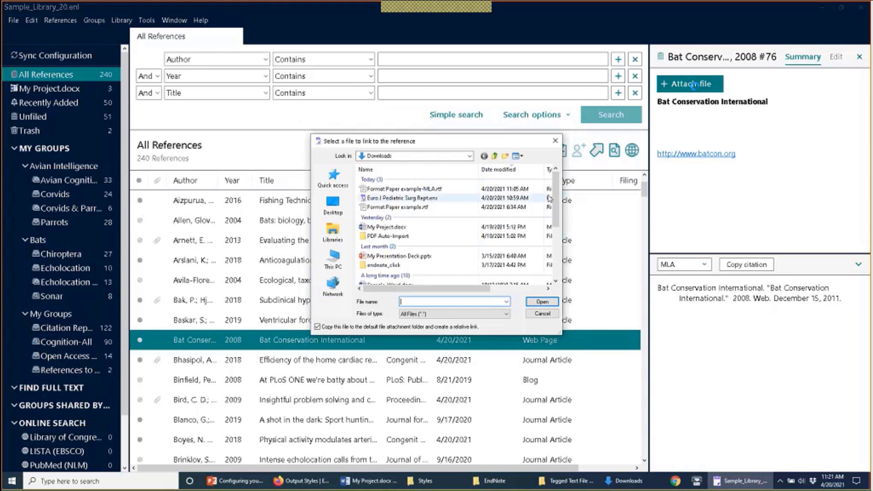
drag(557, 203, 559, 236)
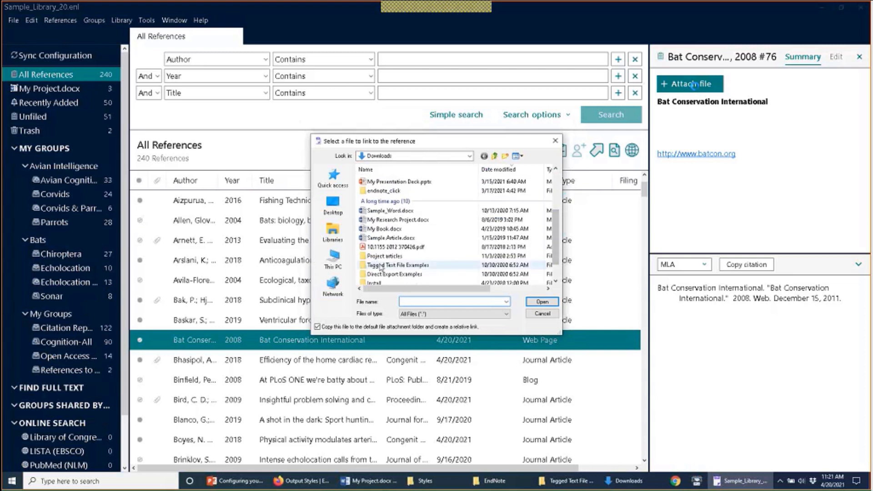
click(401, 248)
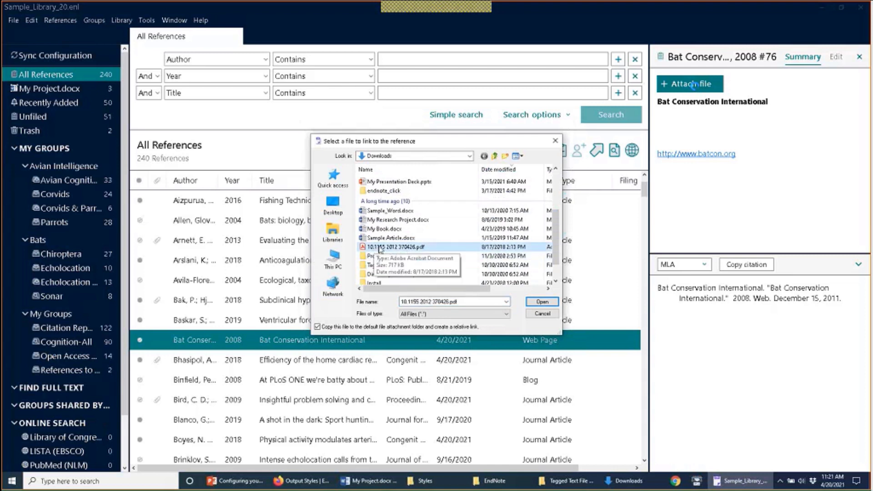
click(546, 304)
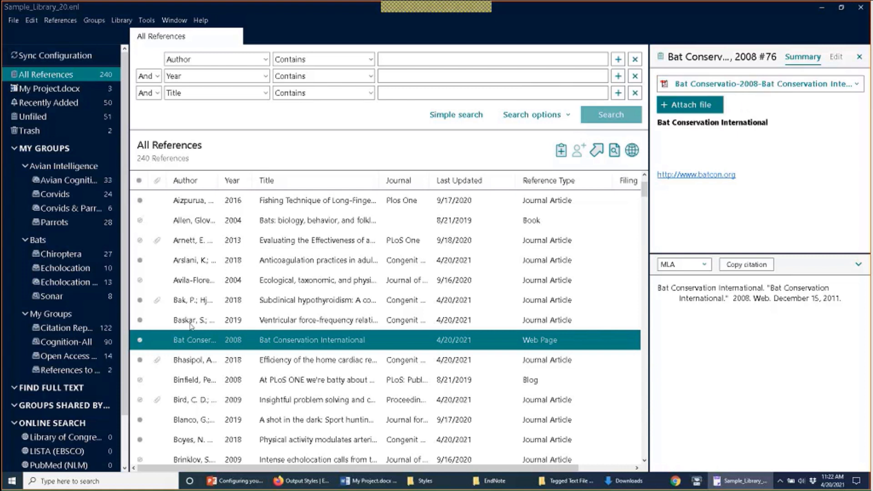
click(835, 57)
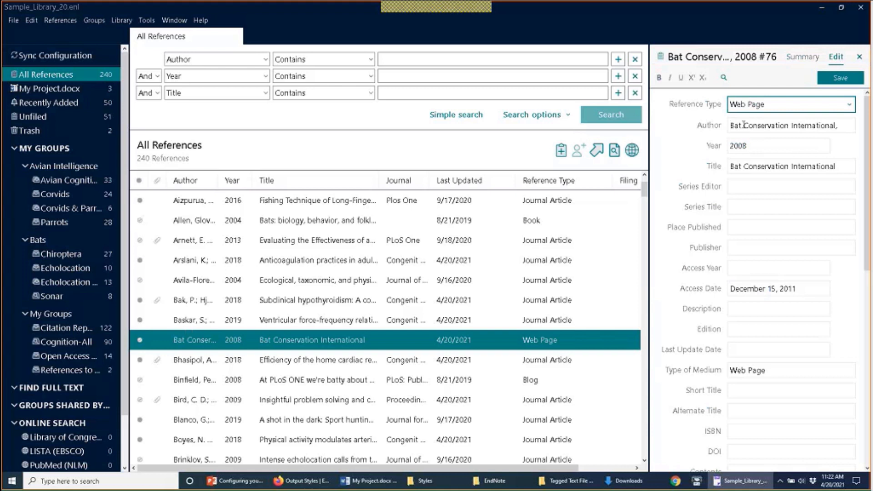
click(808, 58)
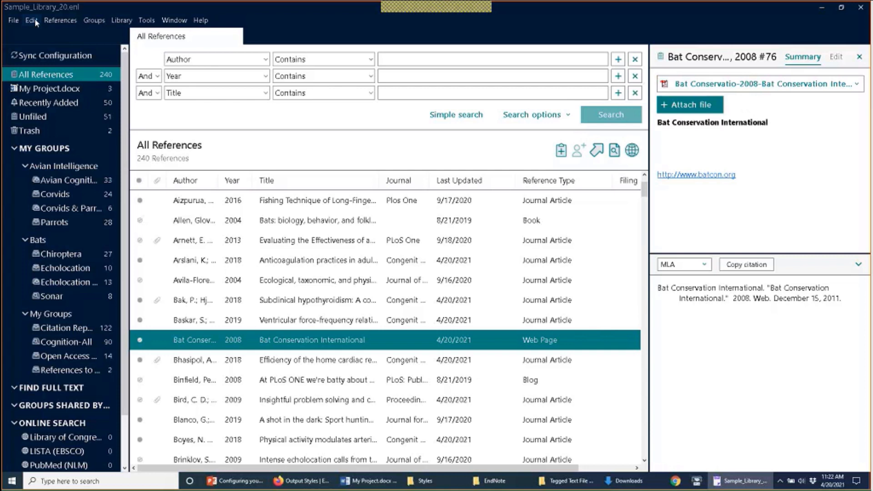
Step: Select all library references and start renaming their attached PDFs
click(249, 257)
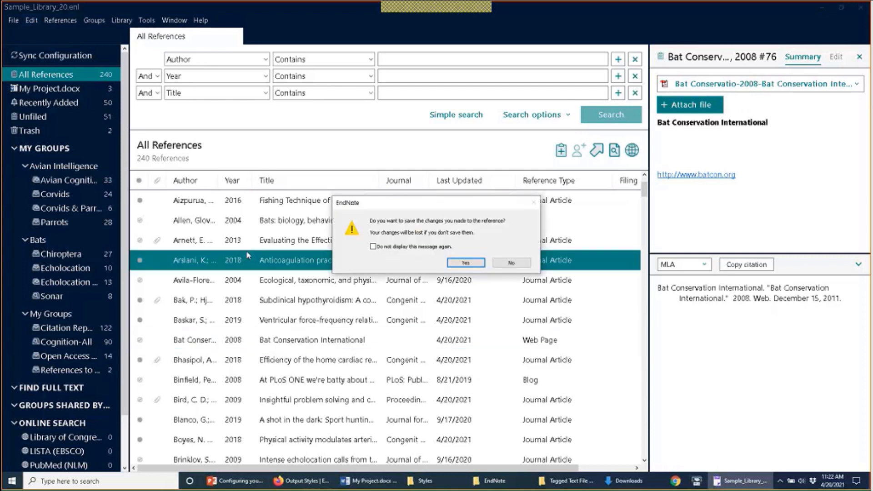
click(464, 263)
key(ctrl+a)
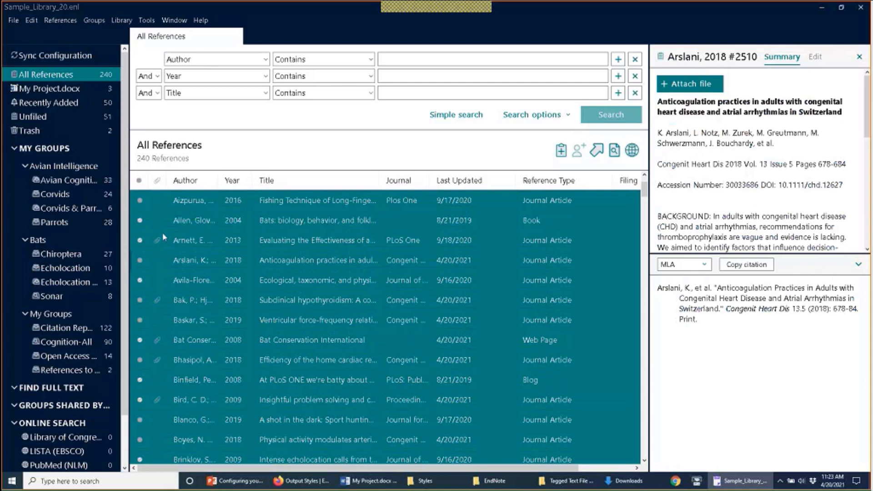
click(69, 20)
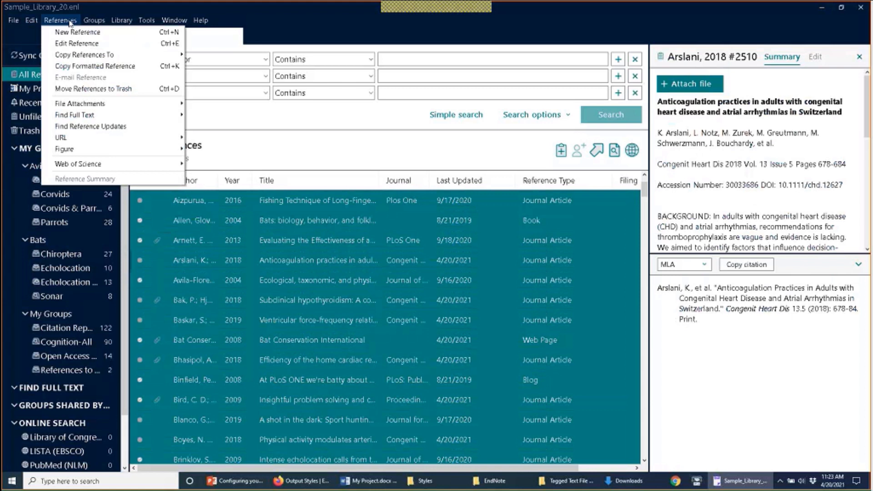
mouse_move(120, 105)
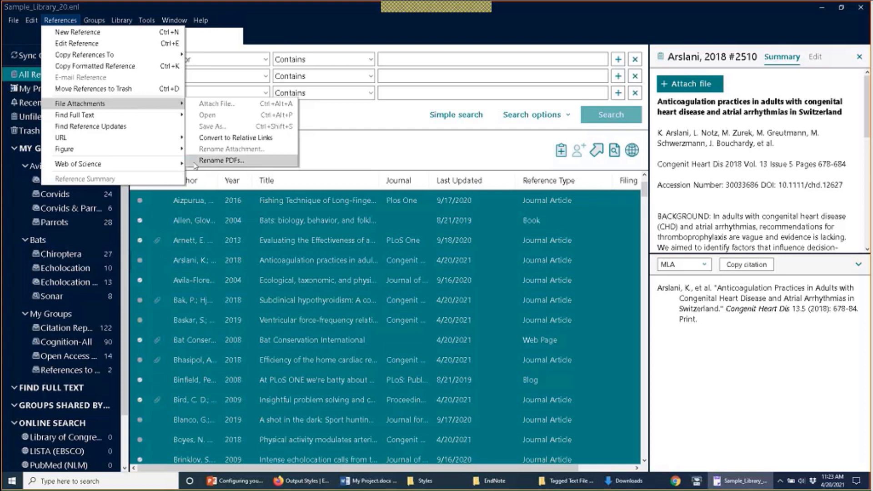
click(195, 162)
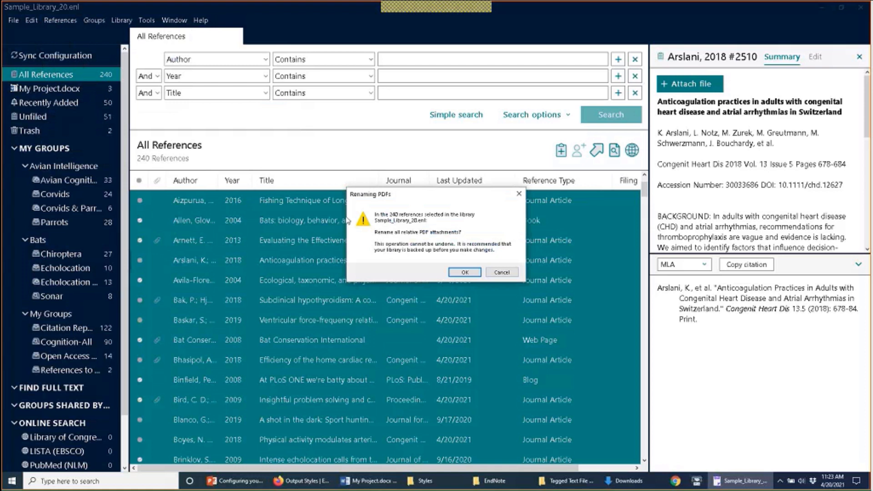
click(465, 273)
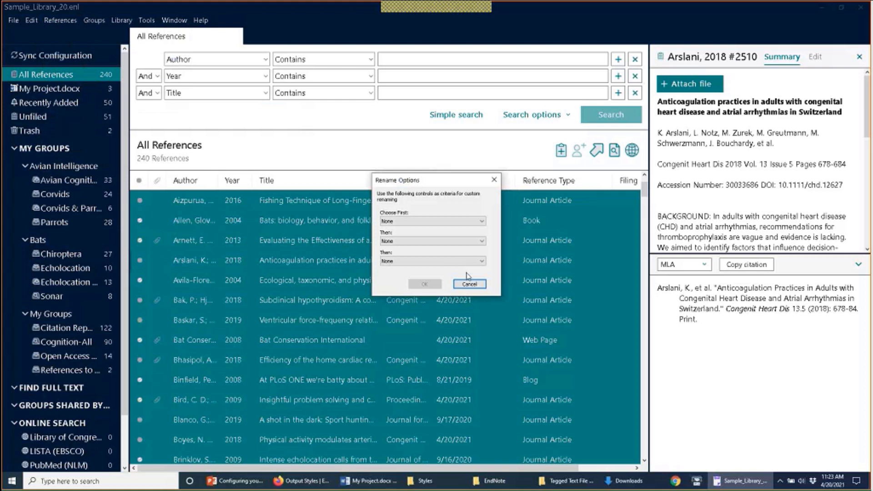
Step: Name the PDFs by Author, Year and Title, applying it to 22 PDFs
click(483, 222)
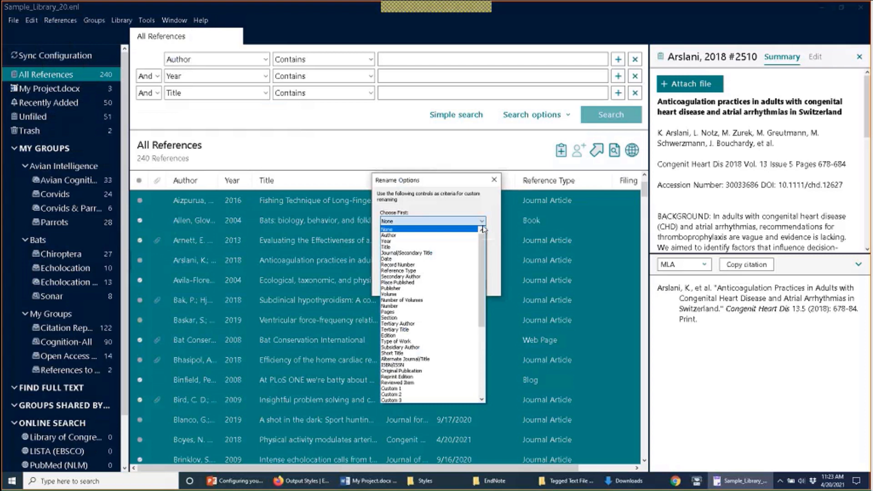
click(477, 235)
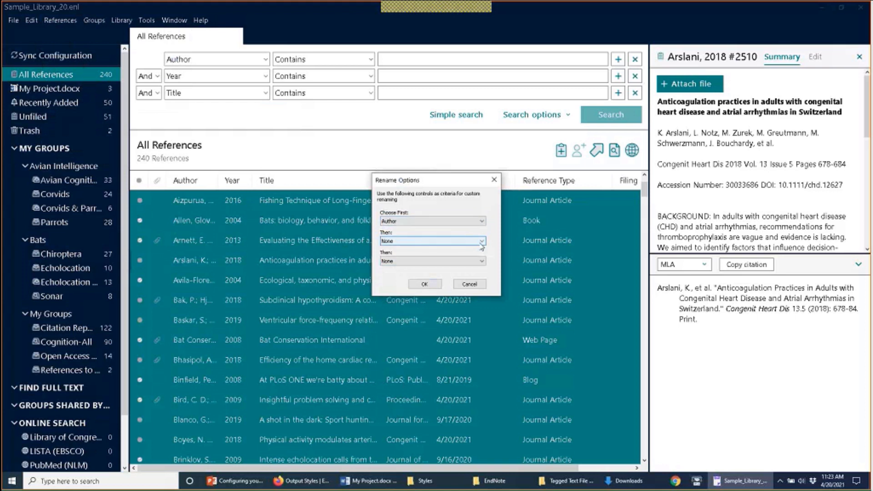
click(482, 244)
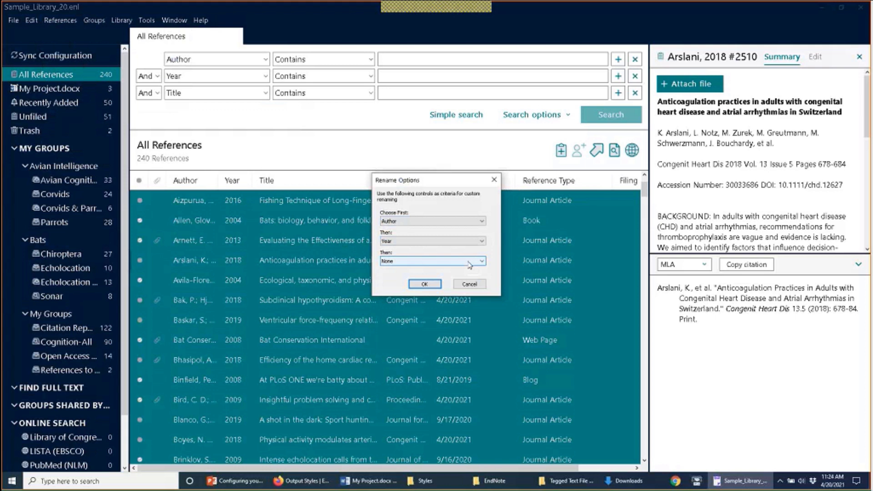
click(471, 263)
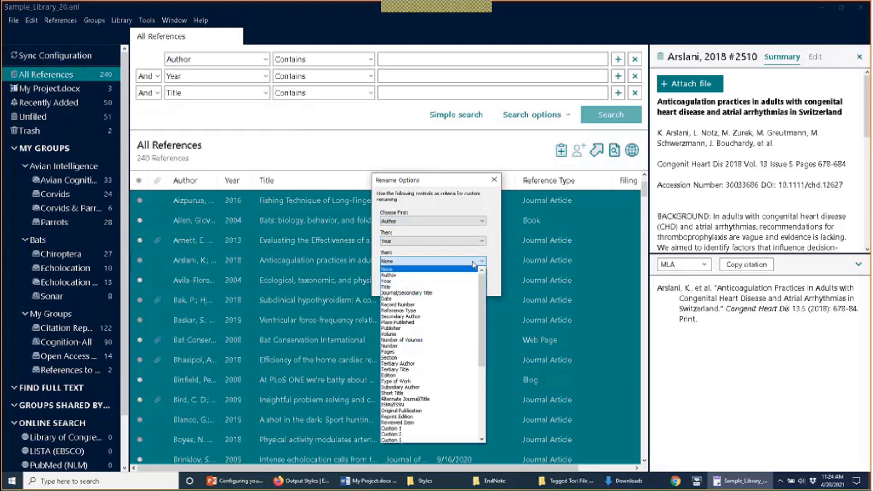
click(473, 287)
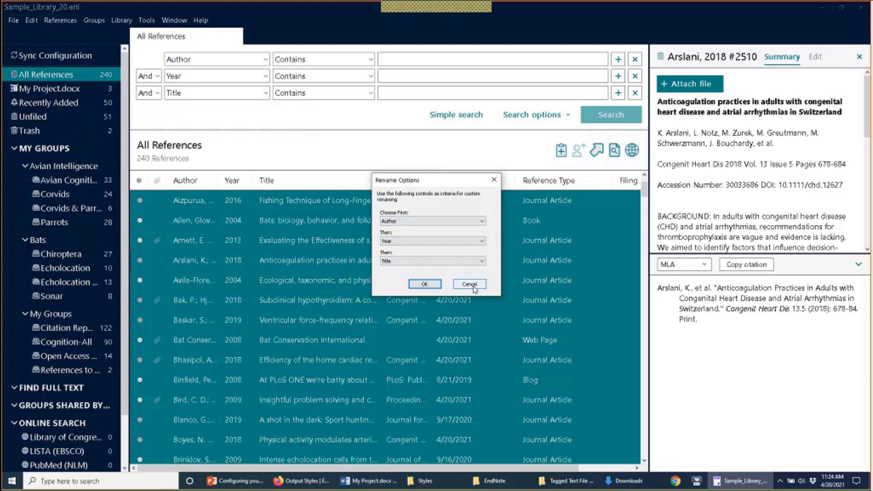
click(434, 286)
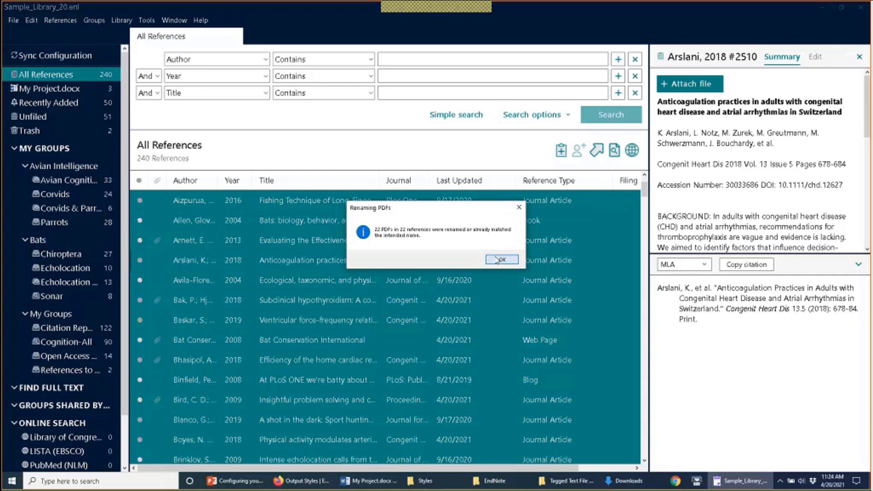
click(500, 259)
Step: Review the Arnett 2013, Bak 2018 and Bat Conservation International reference summaries
click(307, 349)
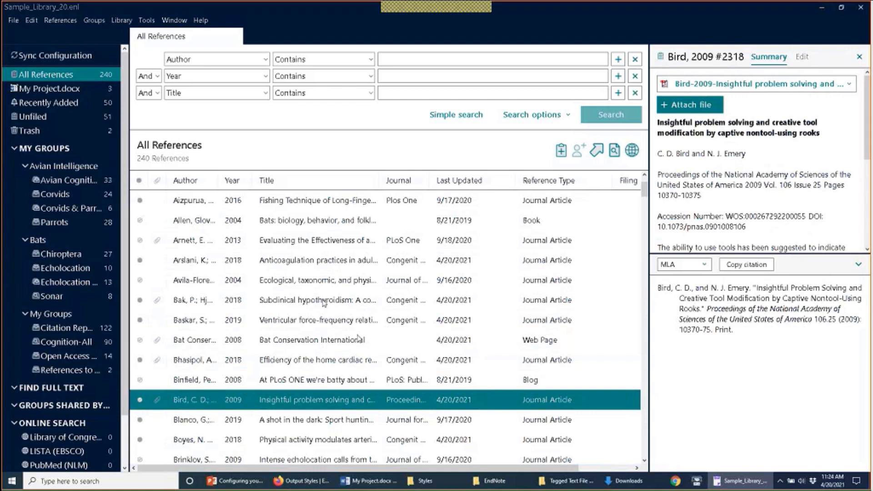
click(324, 302)
ctrl+click(321, 242)
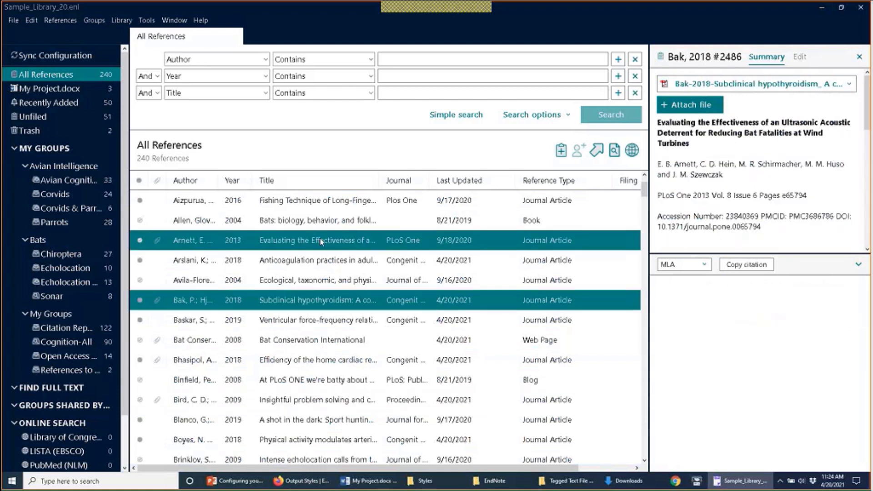
click(321, 242)
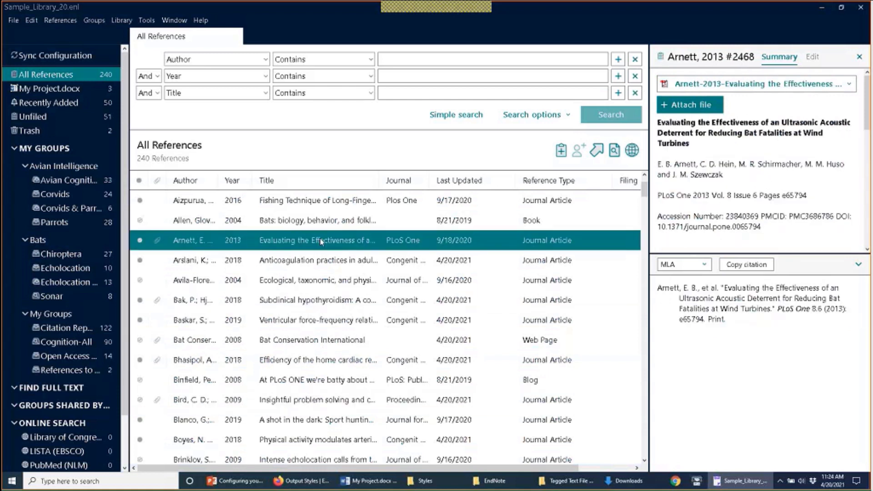
click(335, 301)
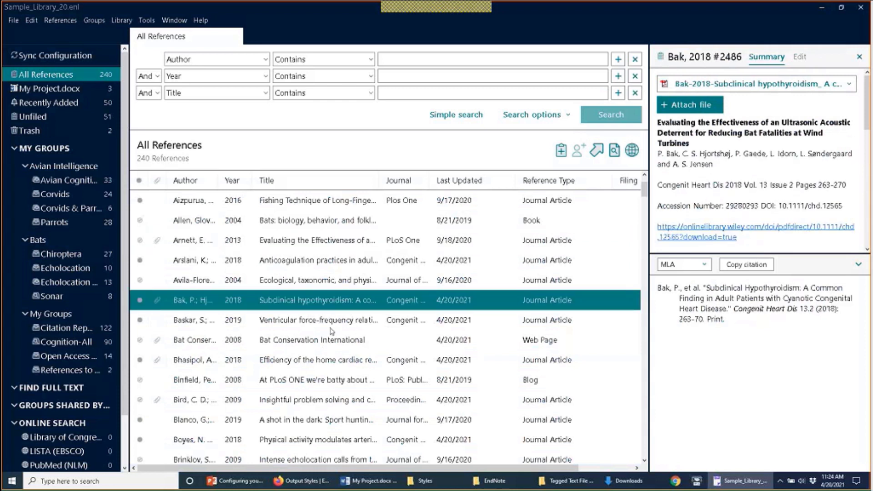
click(322, 348)
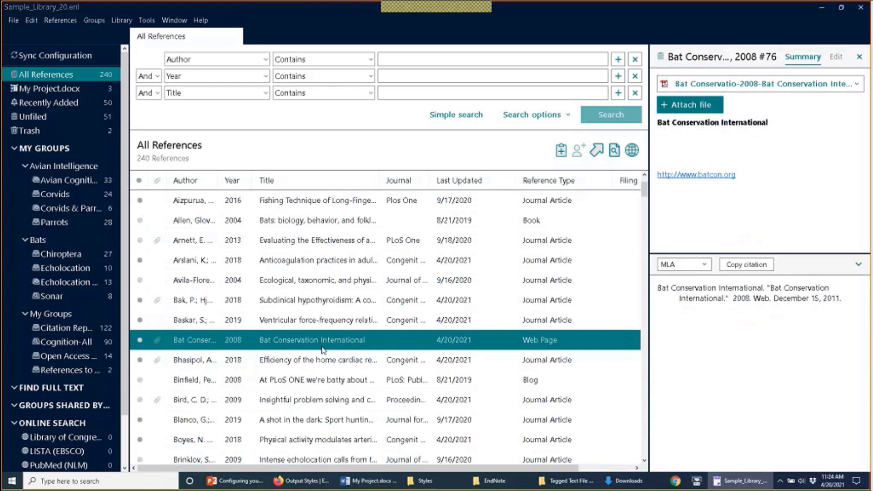
click(32, 20)
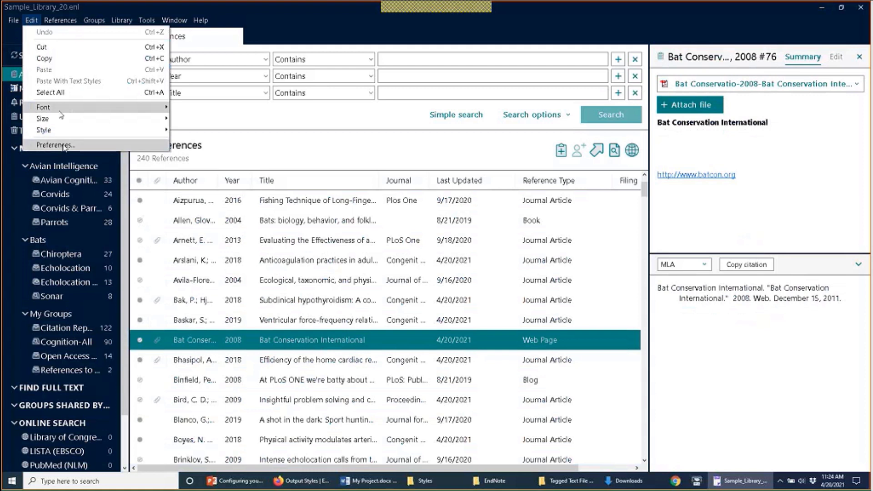
click(65, 145)
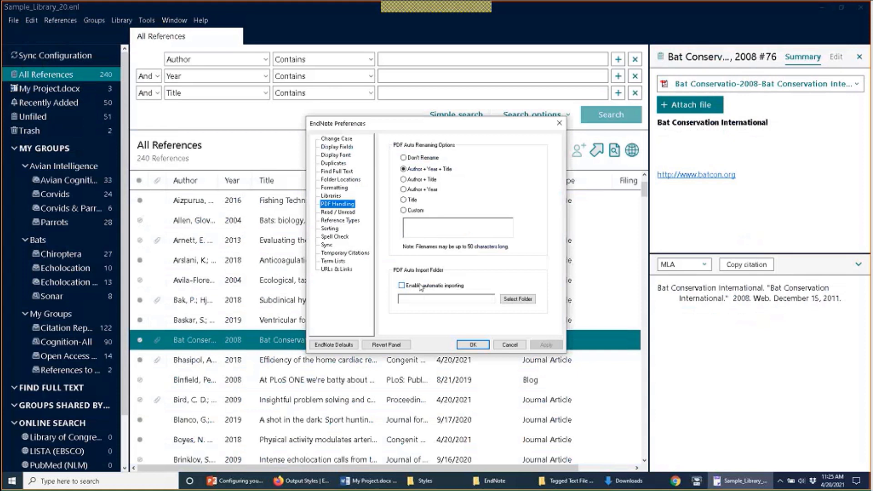
click(505, 346)
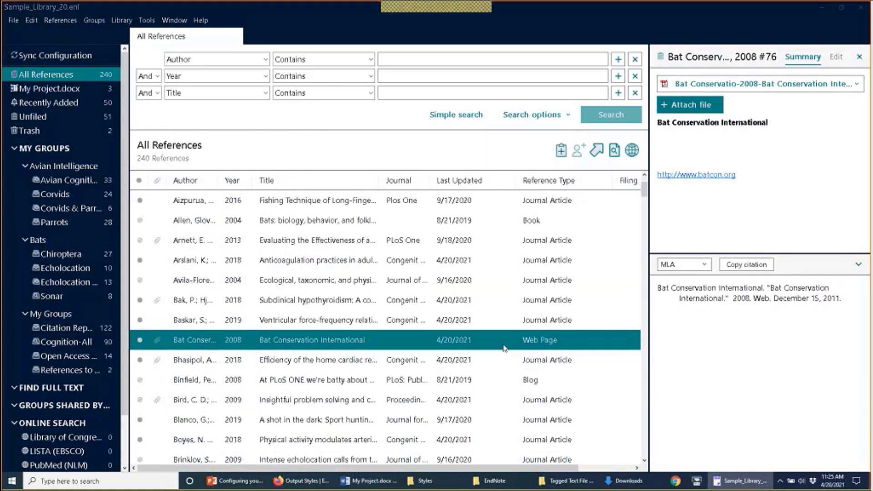
click(13, 21)
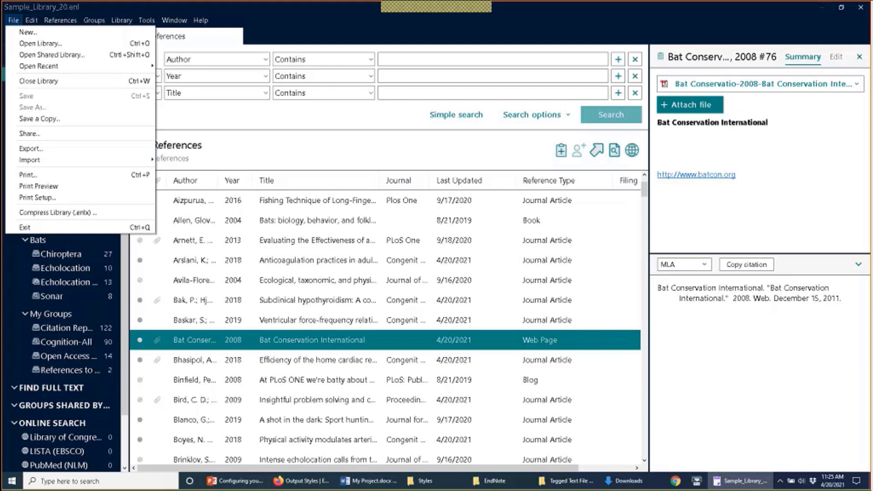
mouse_move(74, 161)
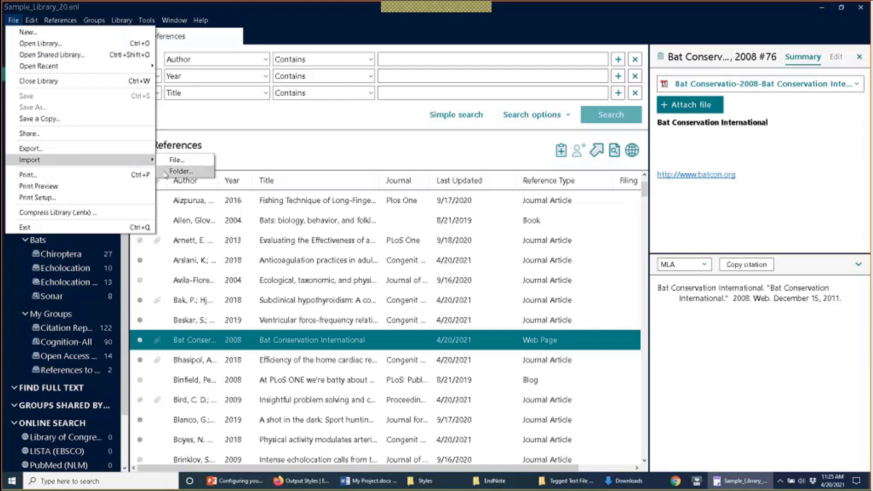
mouse_move(34, 20)
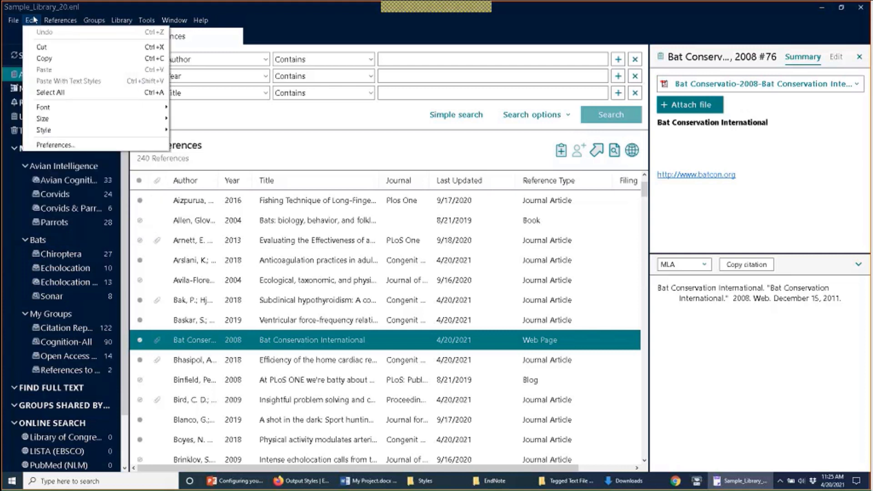
Step: Enable automatic PDF importing from the Downloads\PDF Auto-Import folder and save the preferences
click(91, 146)
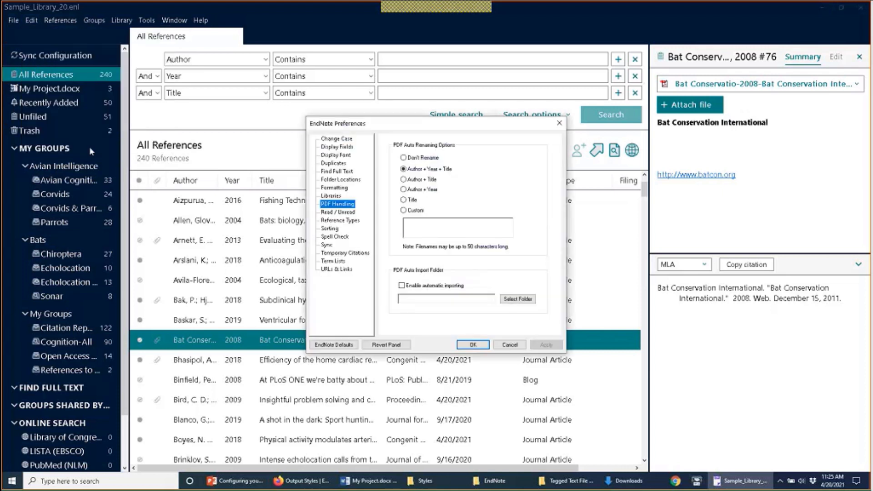
click(430, 288)
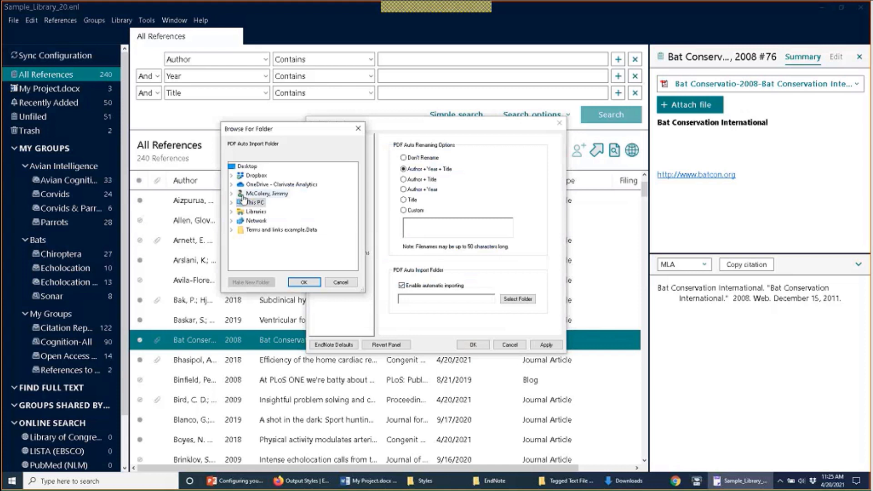
double_click(248, 194)
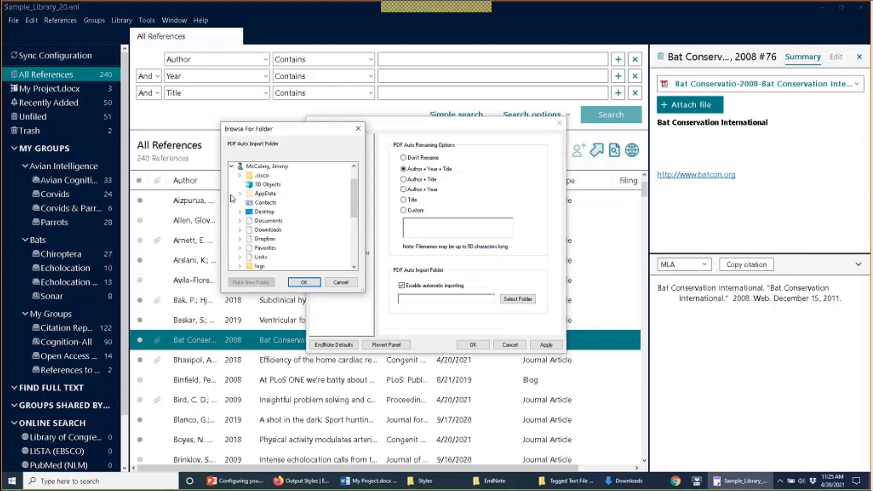
click(240, 230)
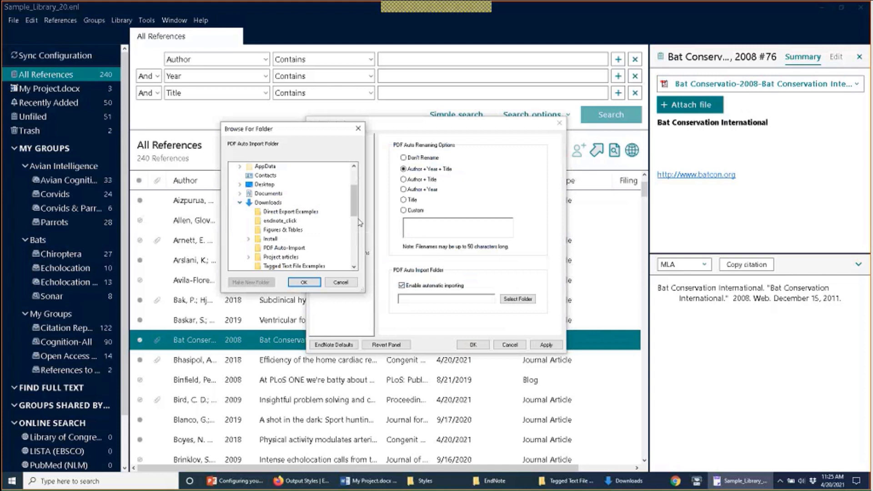
drag(355, 213, 357, 231)
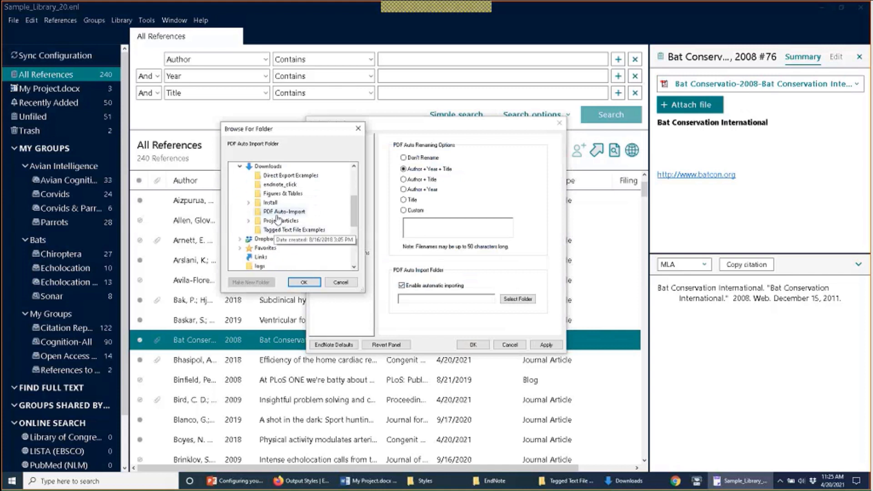
click(278, 212)
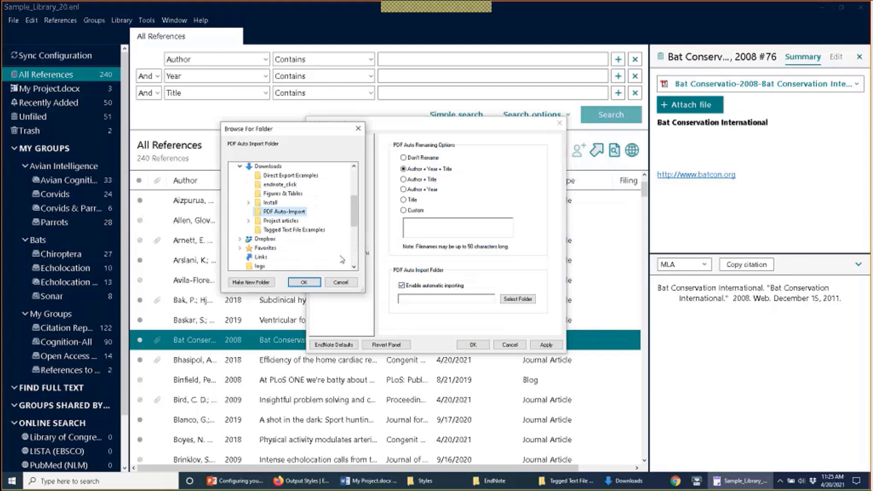
click(314, 282)
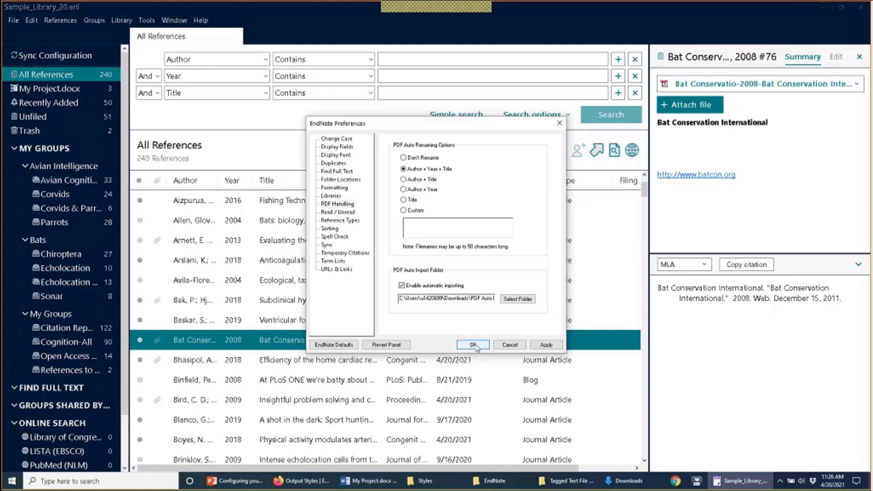
click(473, 345)
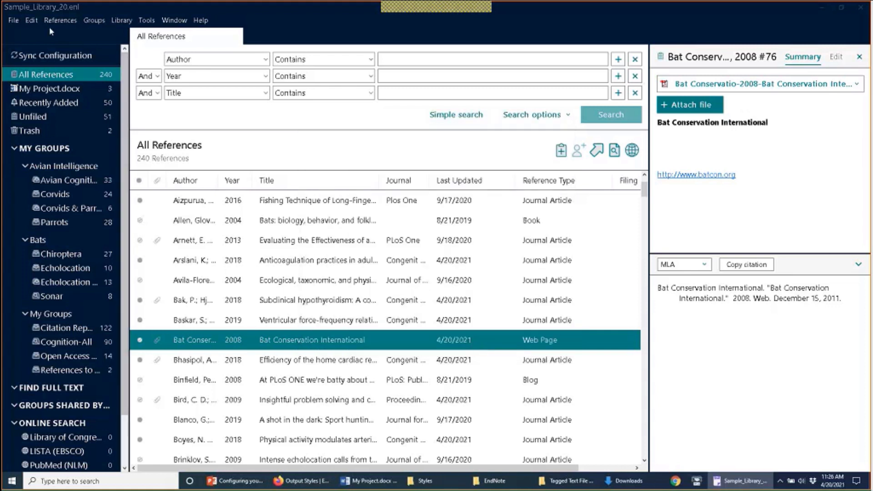
click(17, 22)
Step: Restart EndNote and reopen Sample_Library_20.enl from C:\Program Files (x86)\EndNote 20\Examples
click(18, 226)
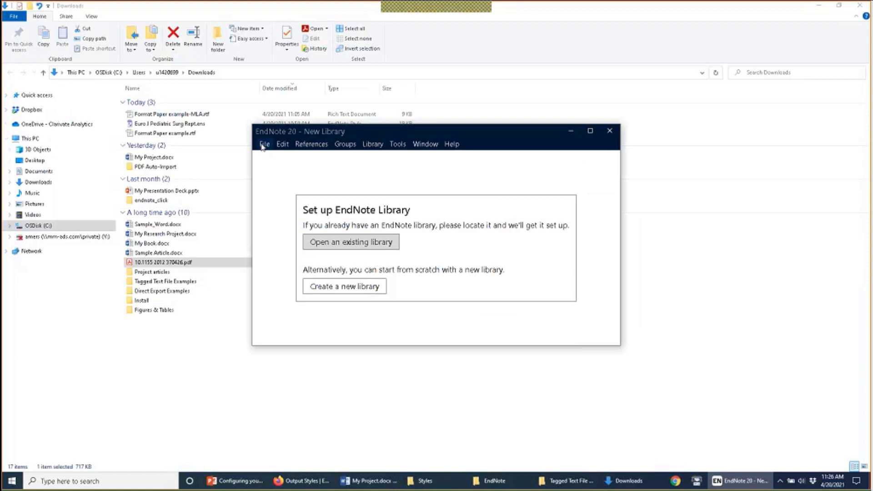
click(264, 145)
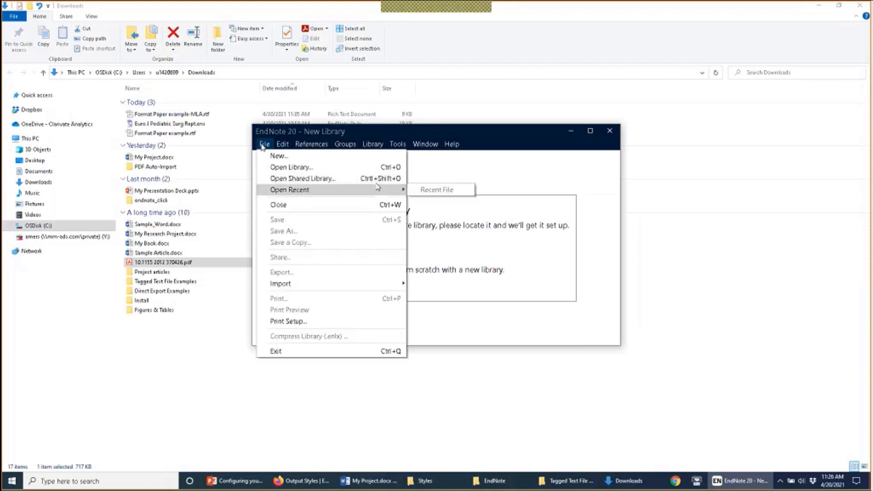
click(300, 168)
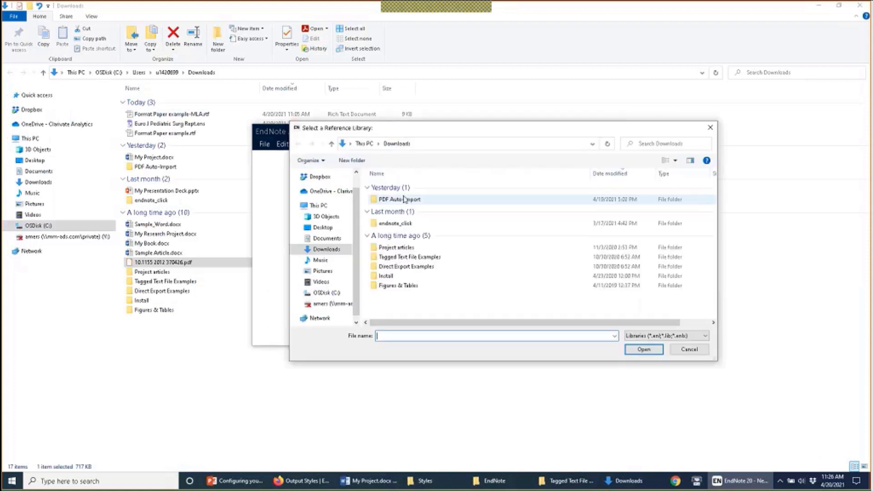
click(325, 292)
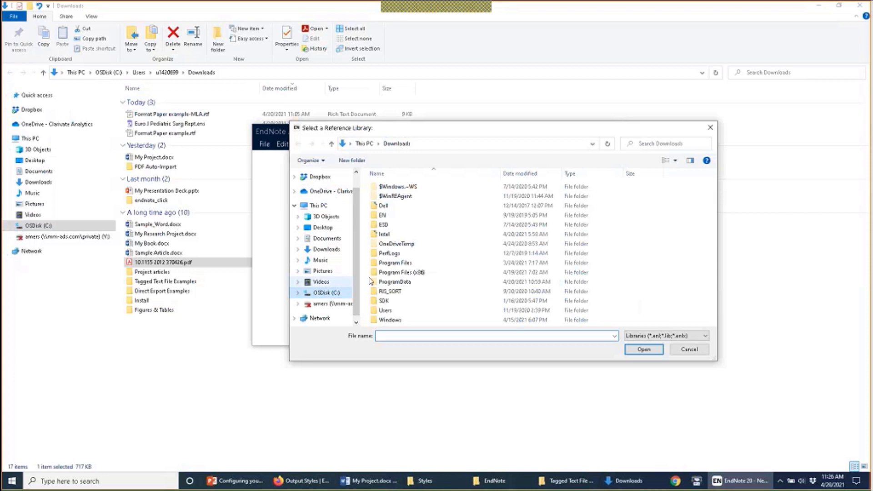
double_click(395, 273)
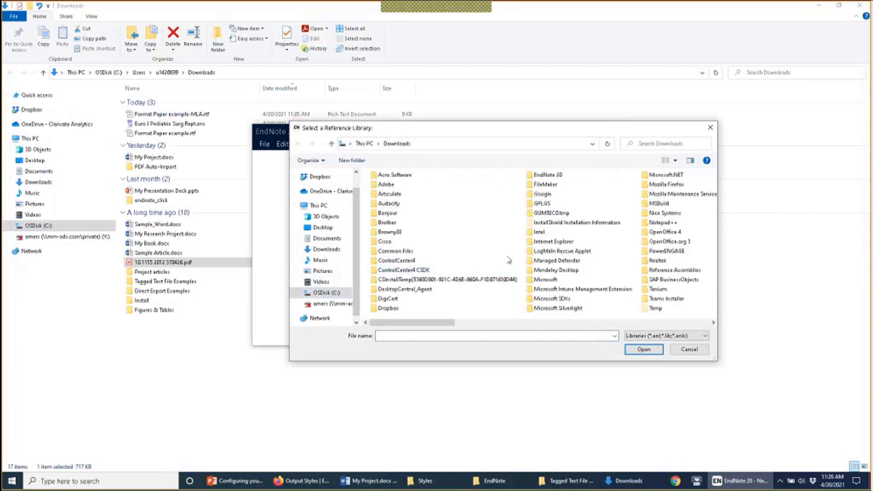
double_click(540, 176)
double_click(390, 272)
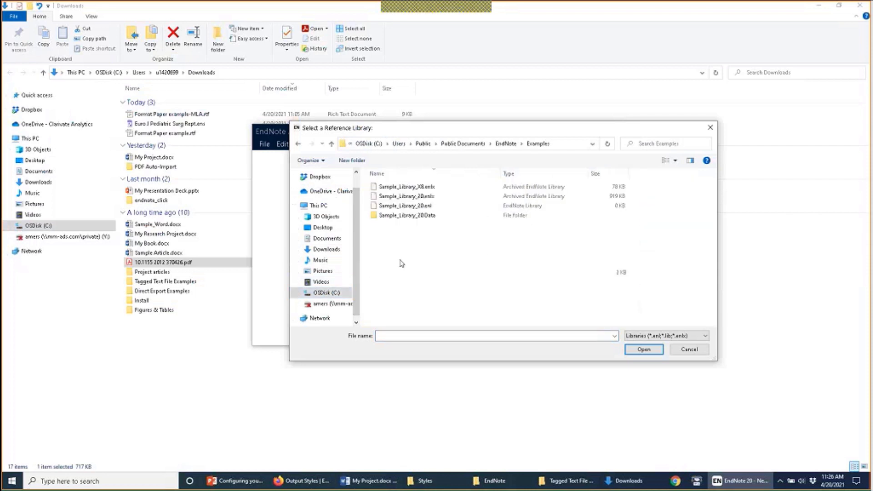
double_click(418, 187)
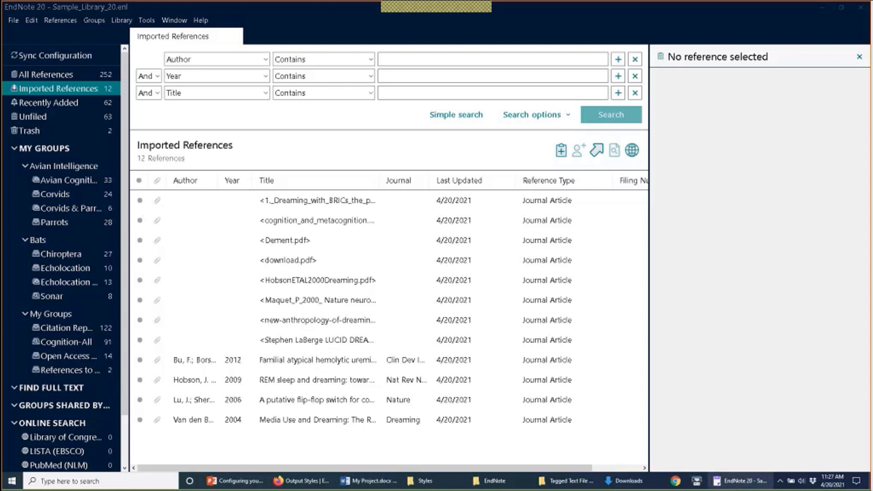
mouse_move(740, 481)
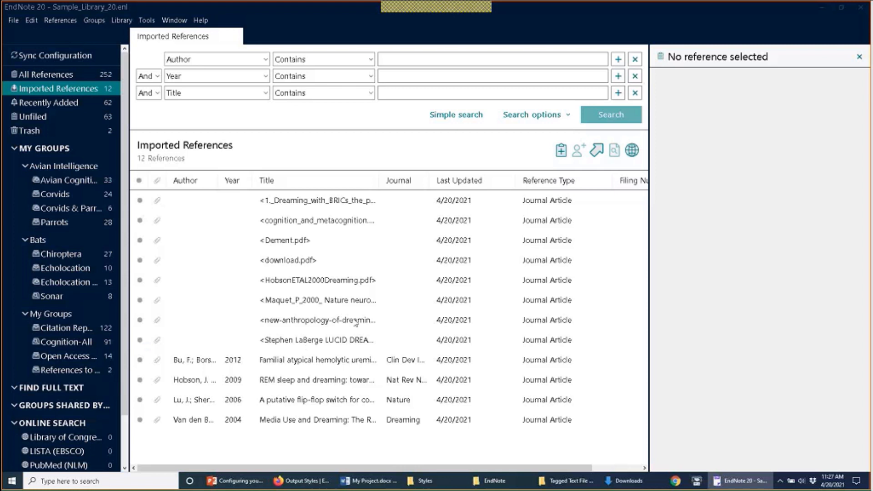
mouse_move(521, 479)
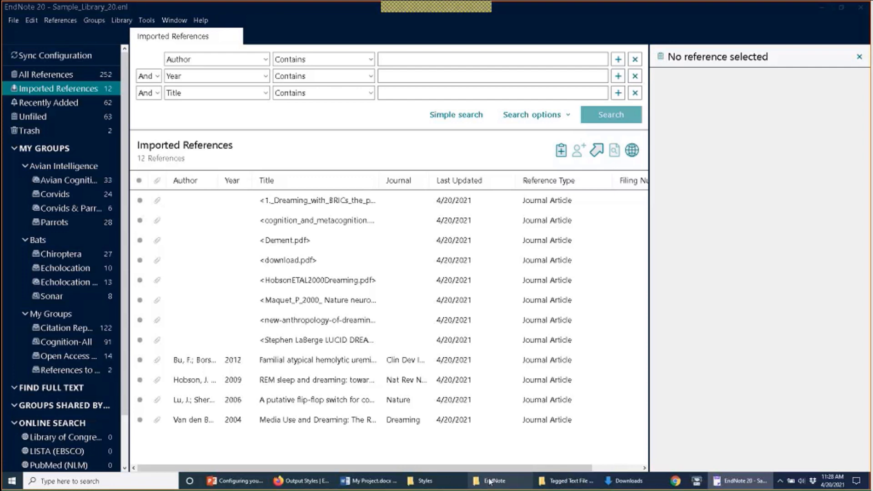
mouse_move(486, 481)
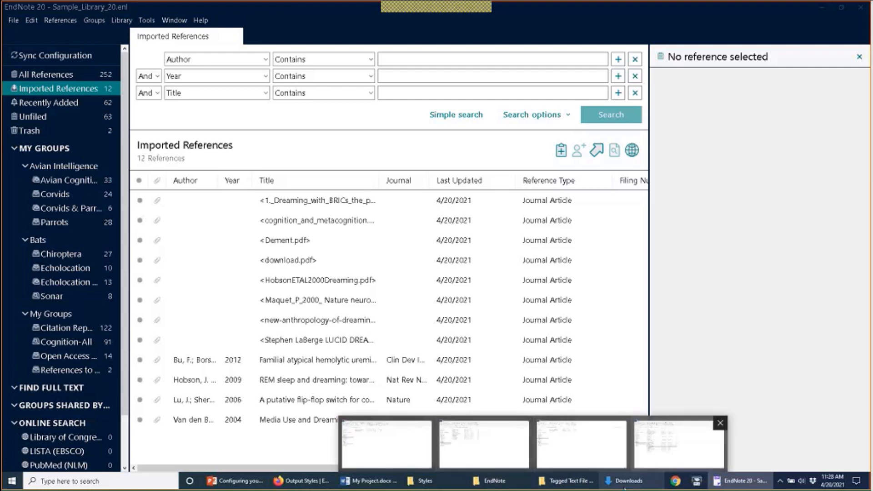
Step: Open the Imported subfolder of Downloads\PDF Auto-Import in File Explorer
click(624, 487)
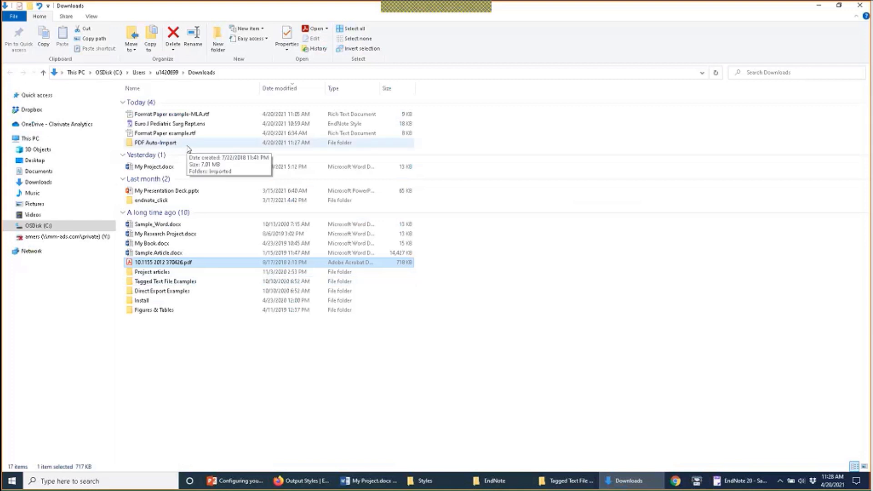
double_click(187, 144)
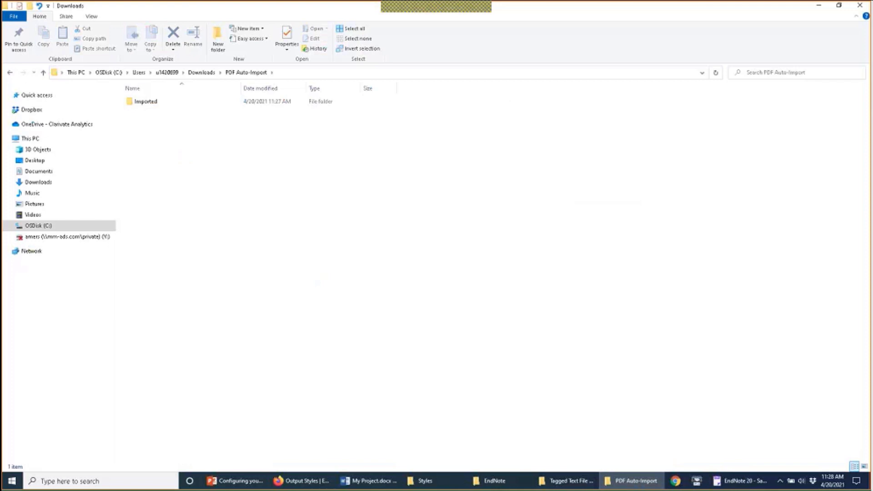
double_click(148, 103)
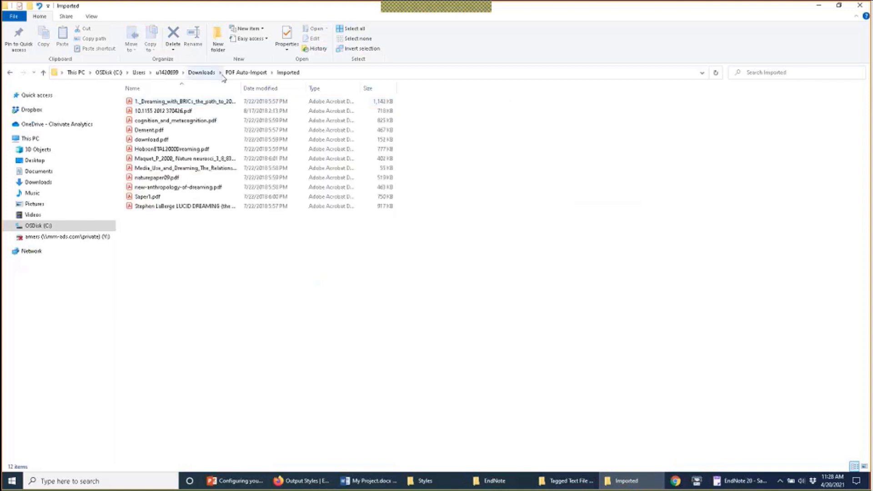
click(246, 73)
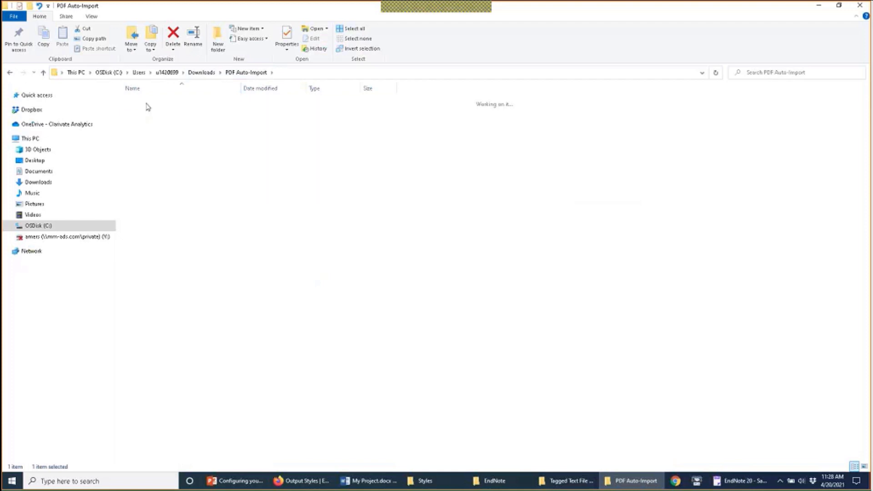
click(236, 76)
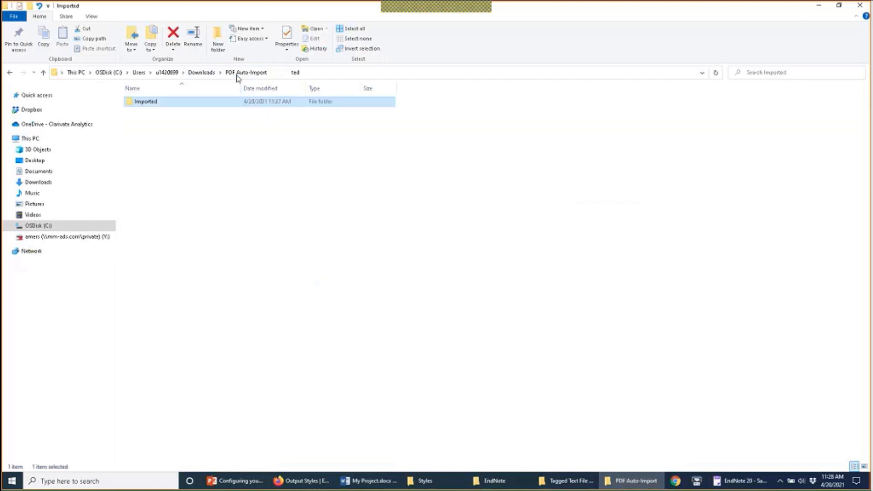
double_click(161, 101)
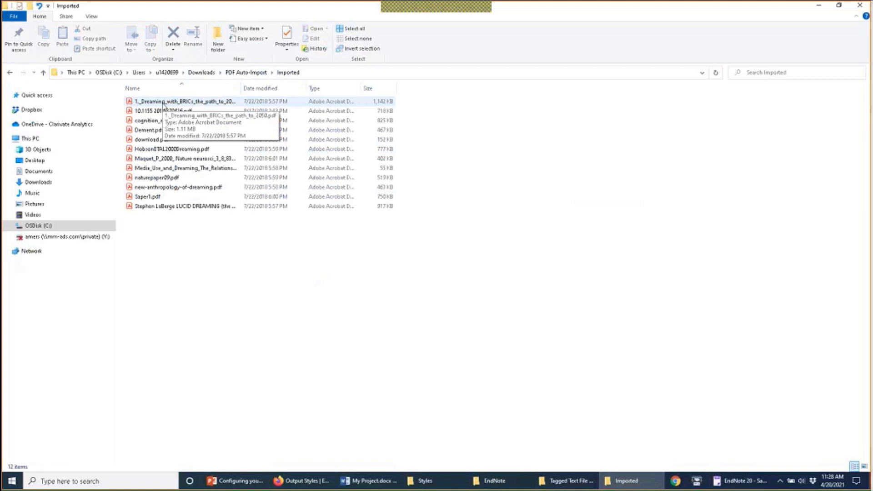
Step: Select all 12 imported PDFs, then return to the EndNote library
drag(164, 104, 182, 206)
key(ctrl+a)
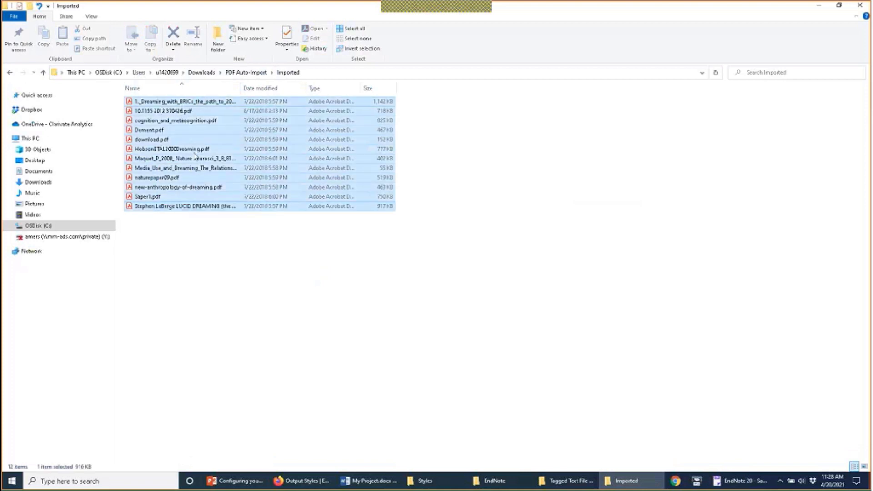
click(236, 303)
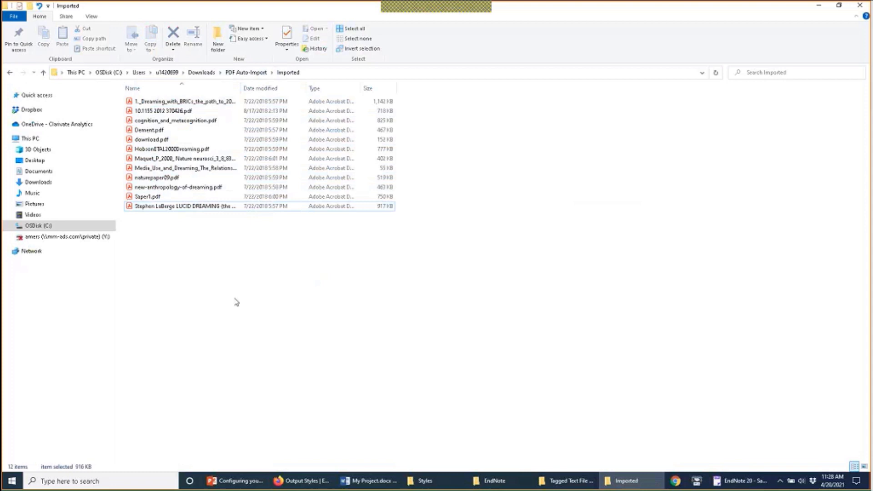
drag(234, 299, 155, 114)
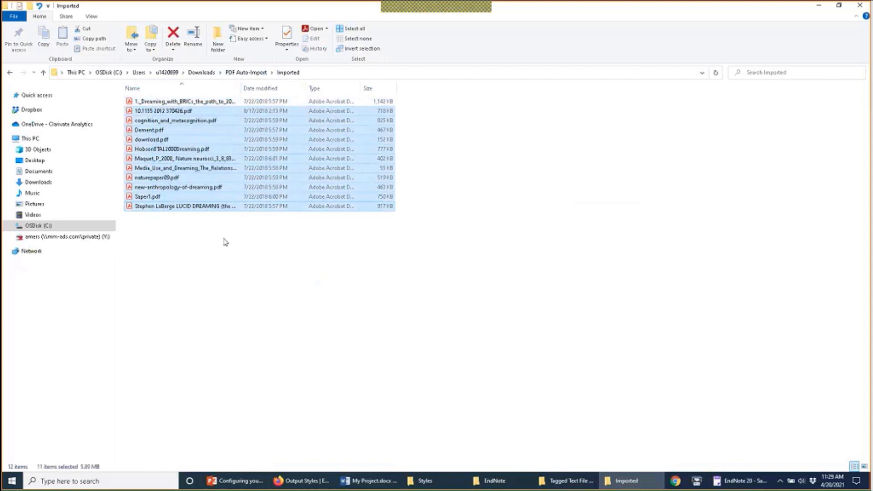
drag(197, 230, 129, 100)
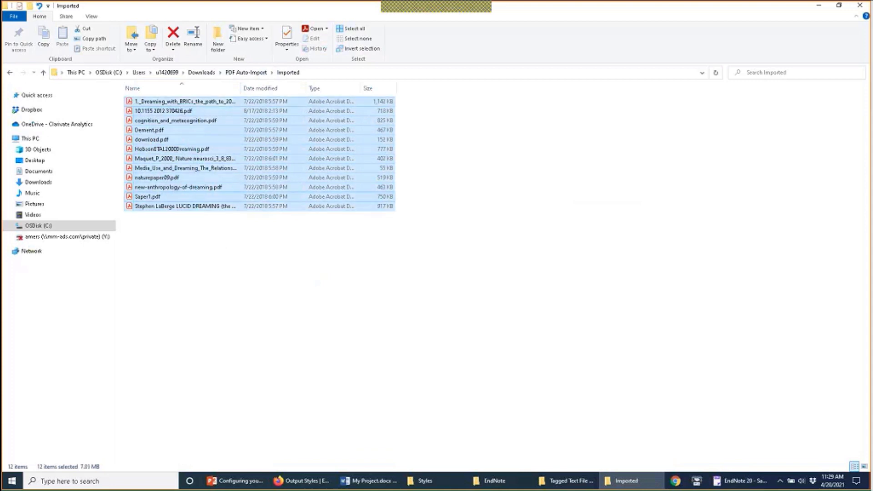
click(742, 480)
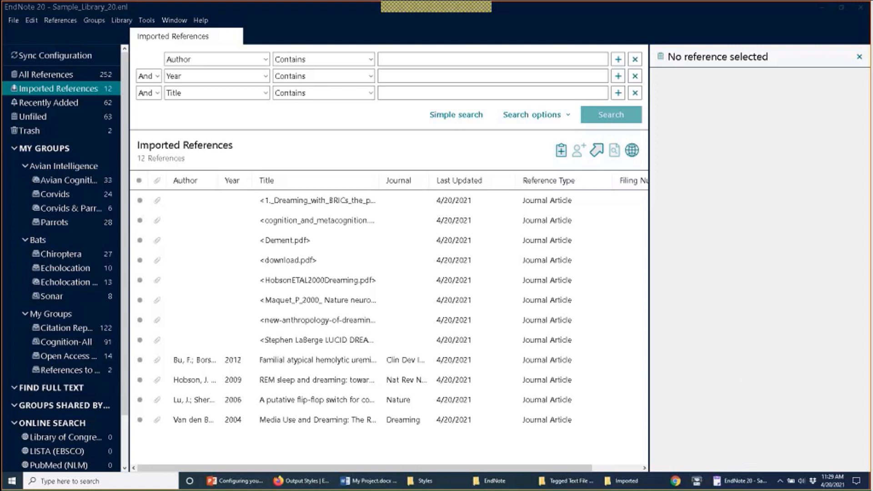
Step: Force-quit EndNote through Task Manager, then switch to the My Project.docx document
key(ctrl+shift+Escape)
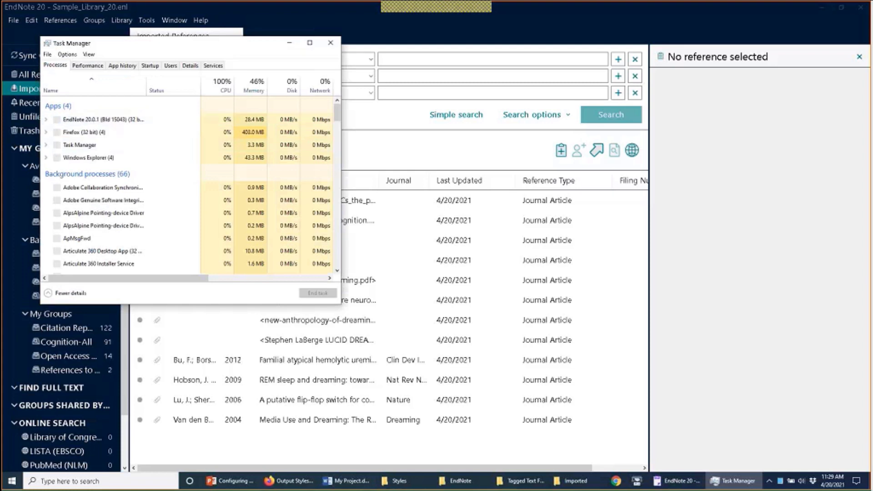
click(126, 119)
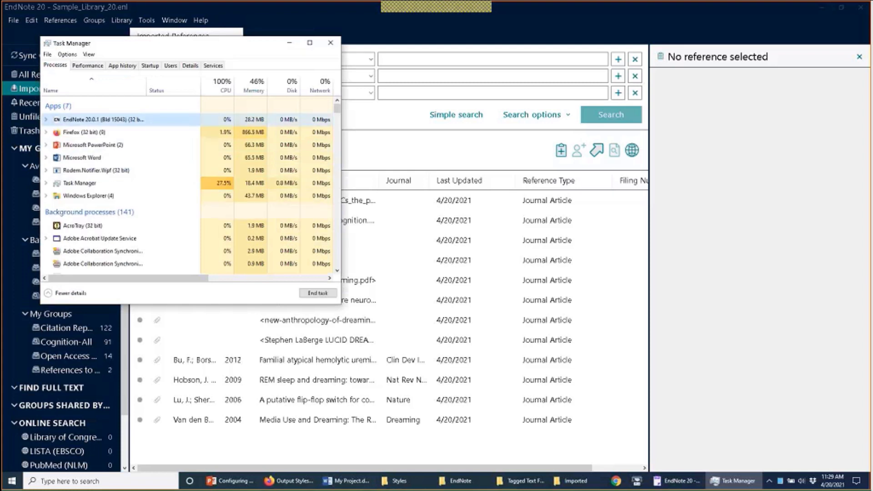
click(310, 295)
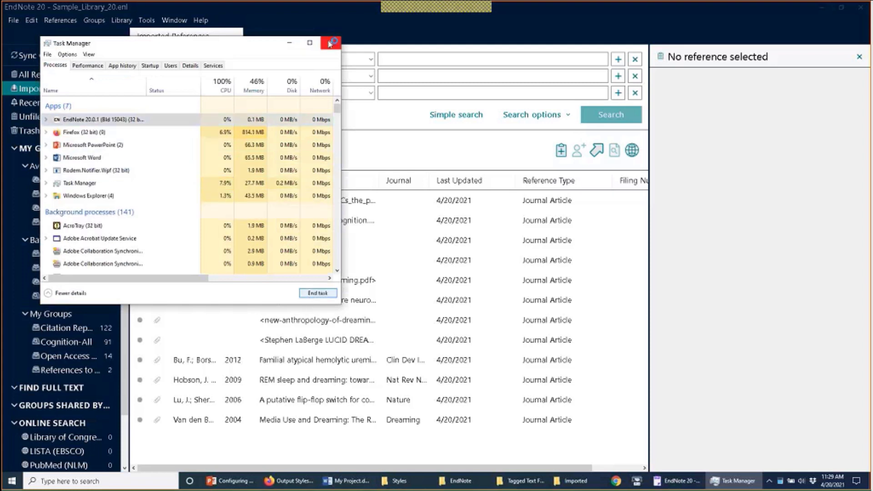
click(331, 42)
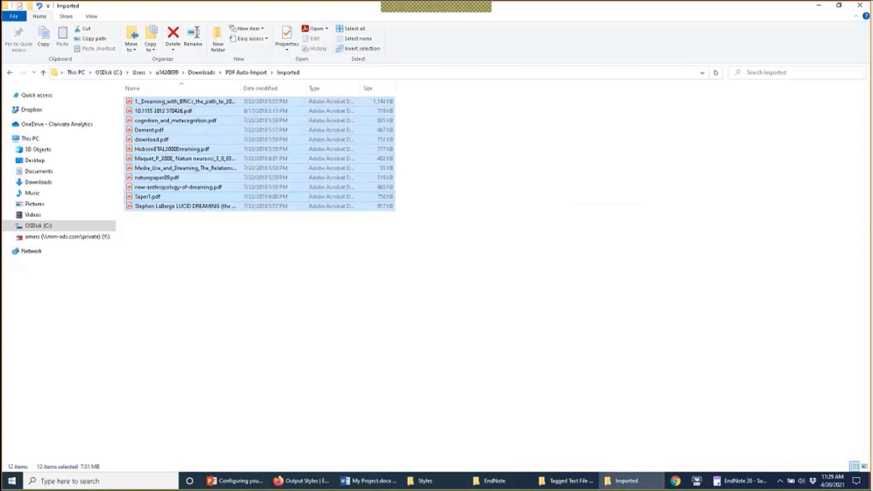
click(736, 483)
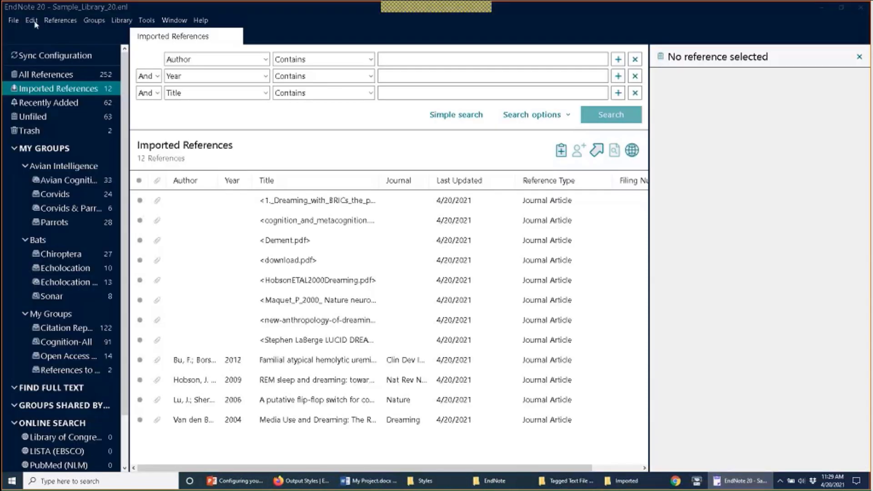
click(758, 488)
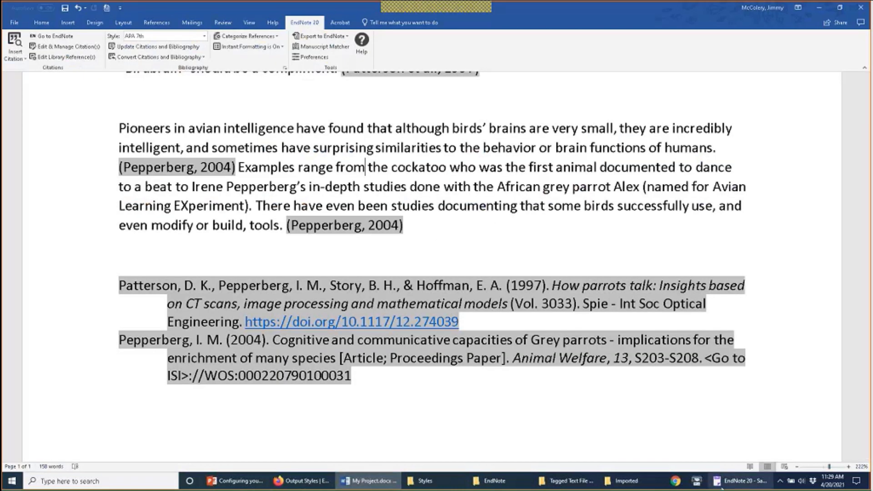
Step: End the EndNote 20.0.1 process and its unresponsive library window in Task Manager
key(alt+Tab)
key(ctrl+shift+Escape)
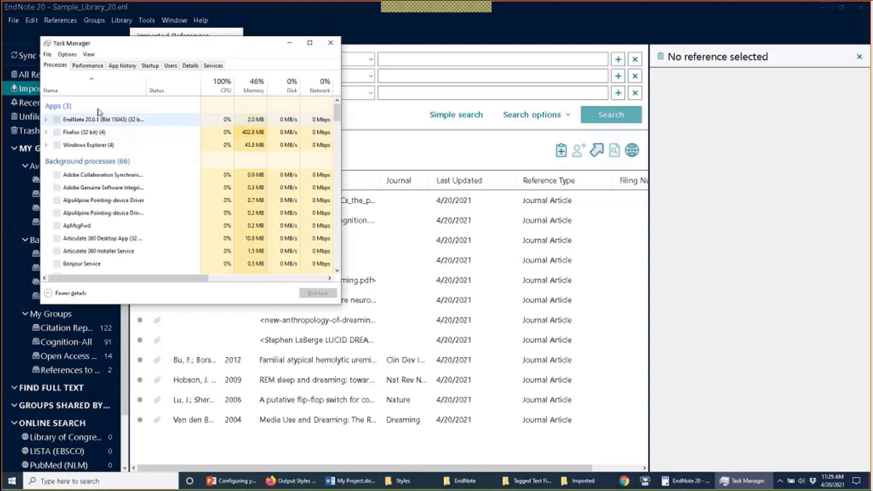
click(97, 119)
click(318, 293)
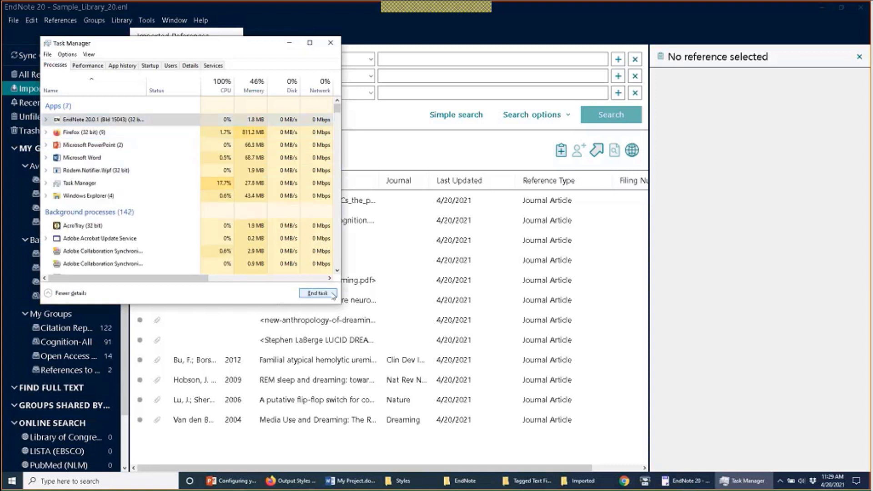
click(46, 119)
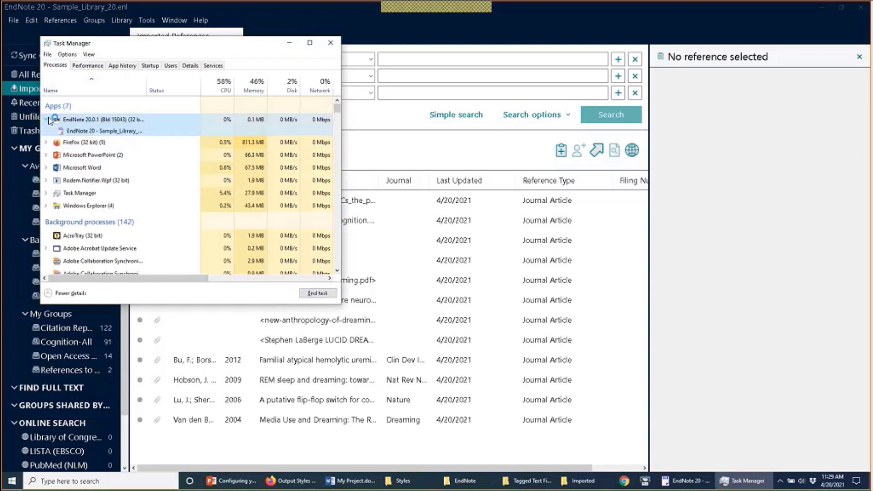
click(66, 131)
click(317, 293)
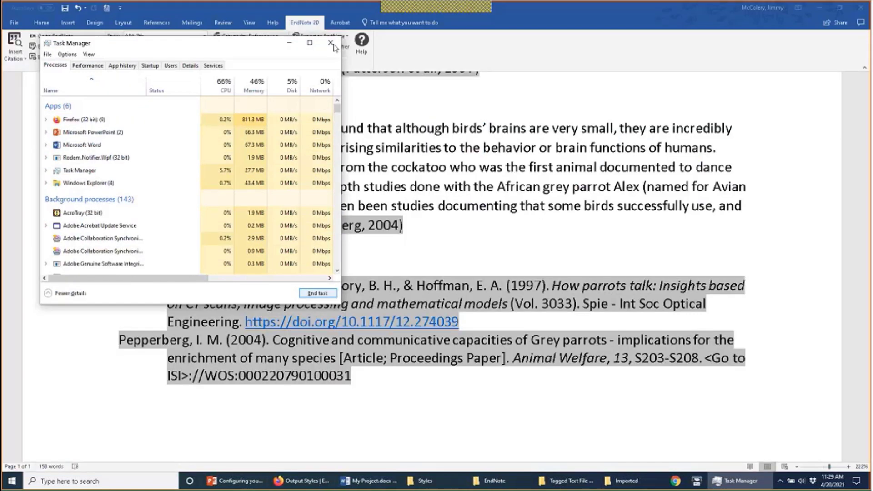
click(331, 42)
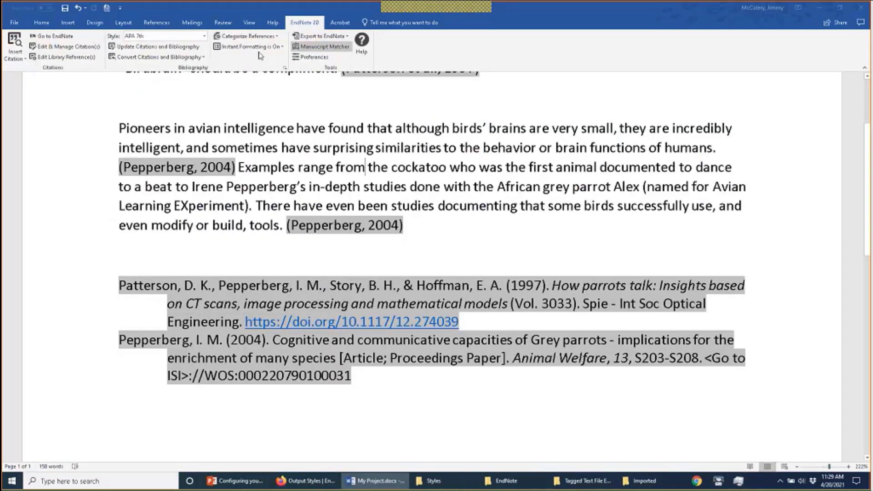
Step: Relaunch EndNote from Word so Sample_Library_20 reopens with all 252 references
click(55, 36)
click(589, 132)
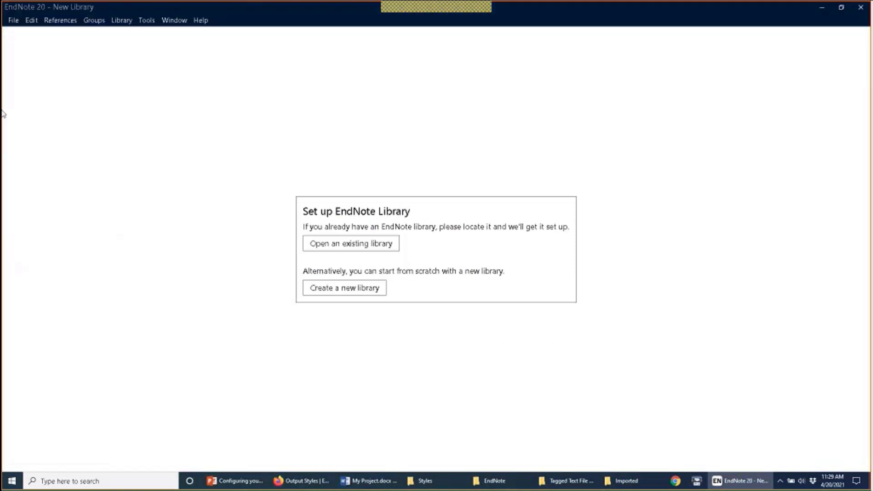
click(14, 20)
mouse_move(56, 70)
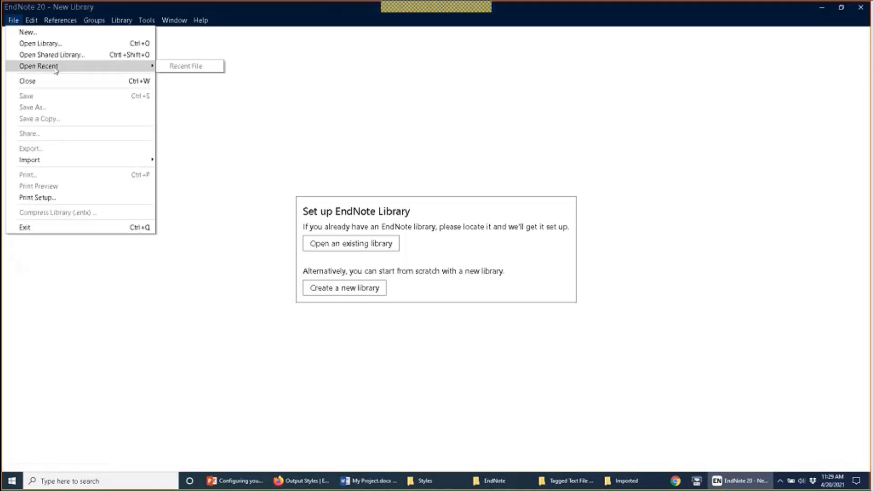
click(70, 44)
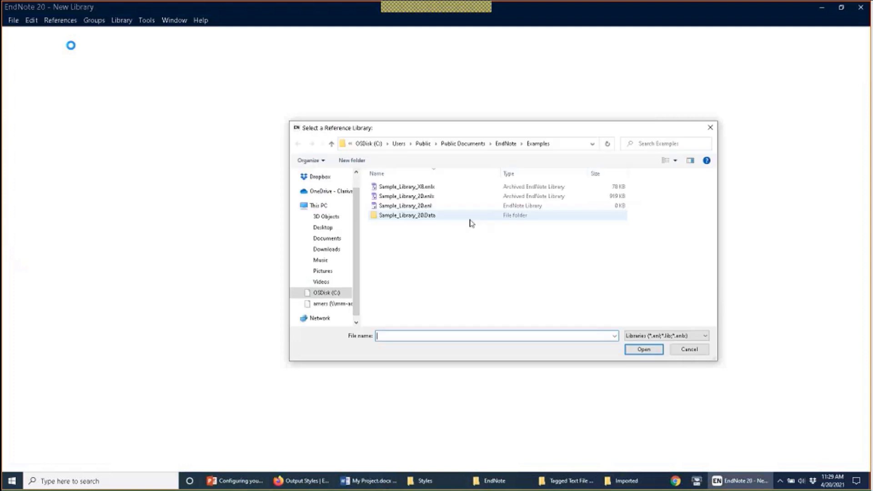
key(Escape)
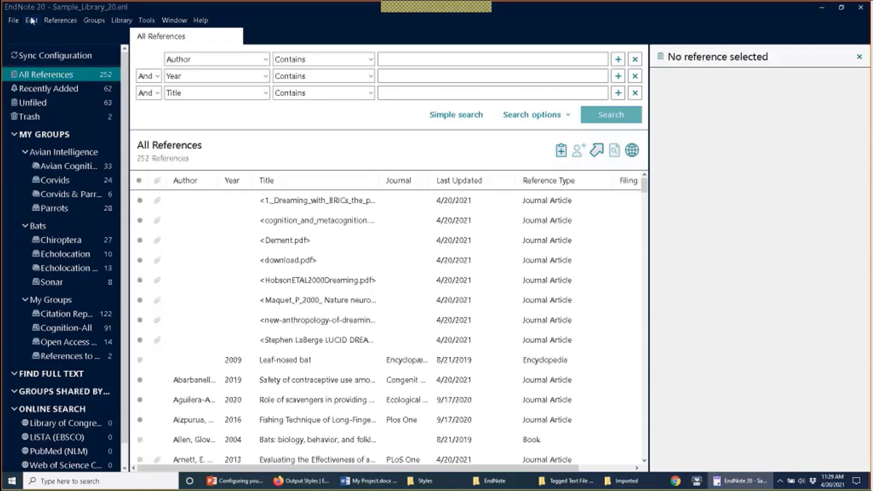
click(31, 20)
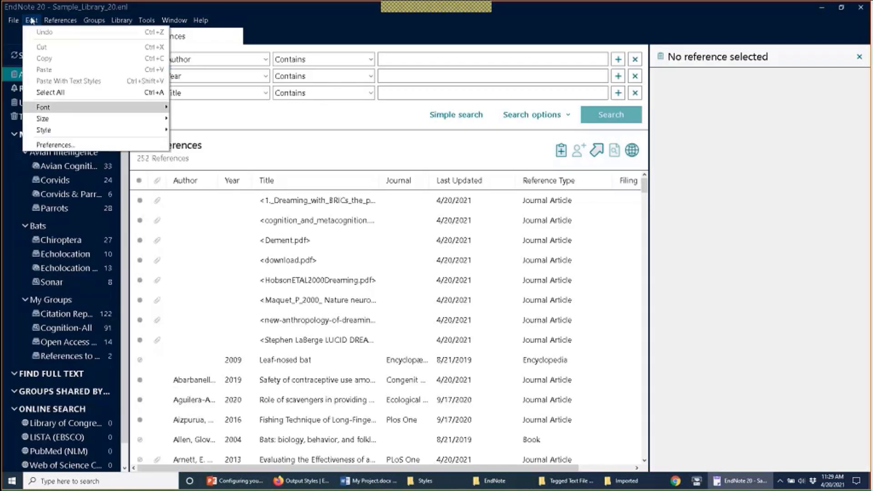
click(69, 145)
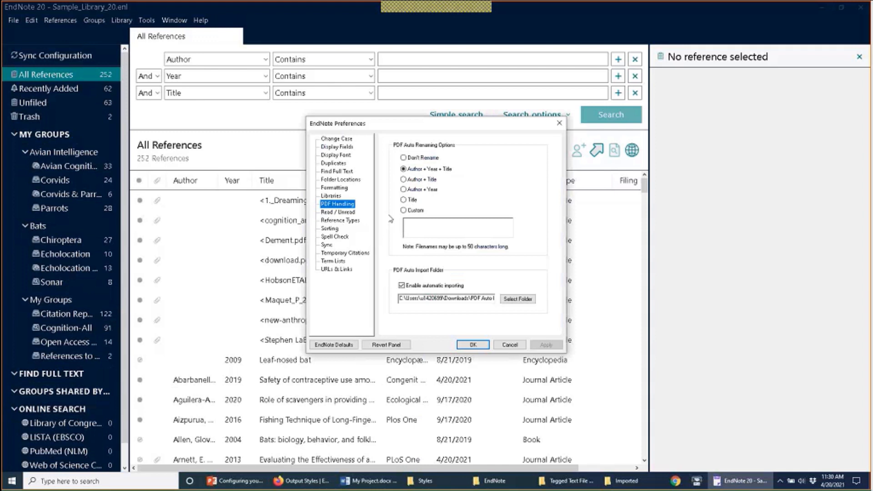
click(347, 213)
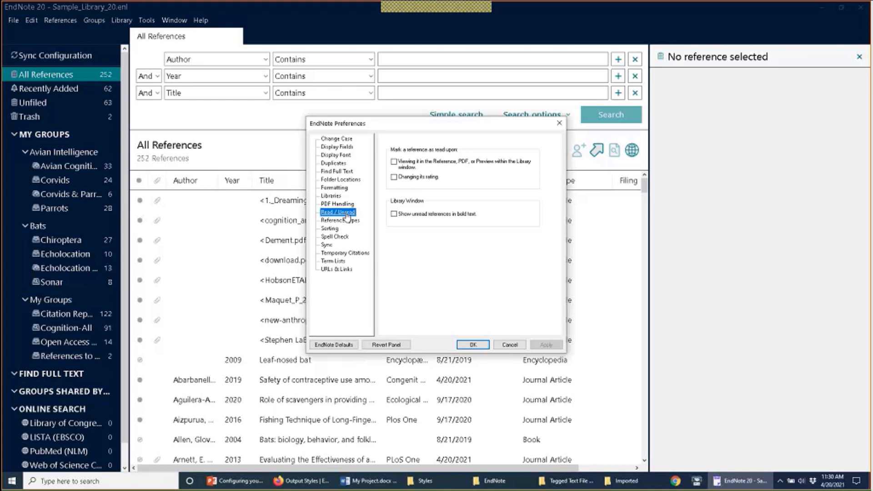
click(510, 346)
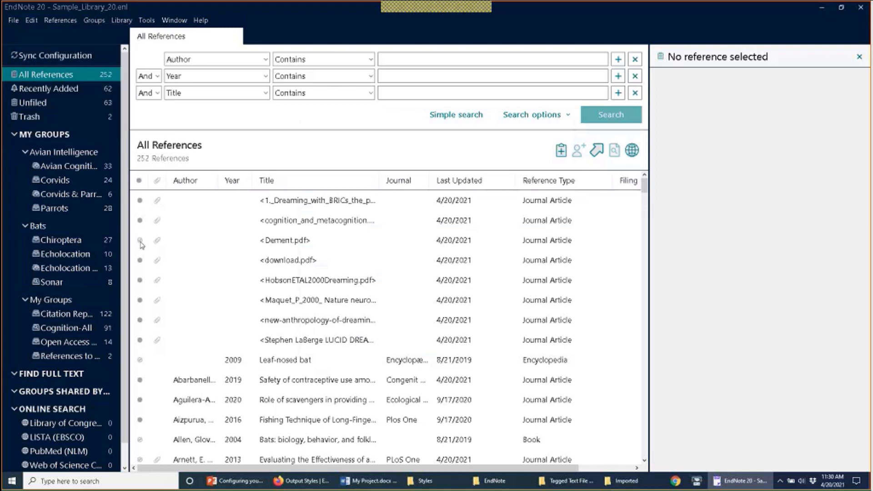
click(140, 240)
click(138, 242)
click(28, 21)
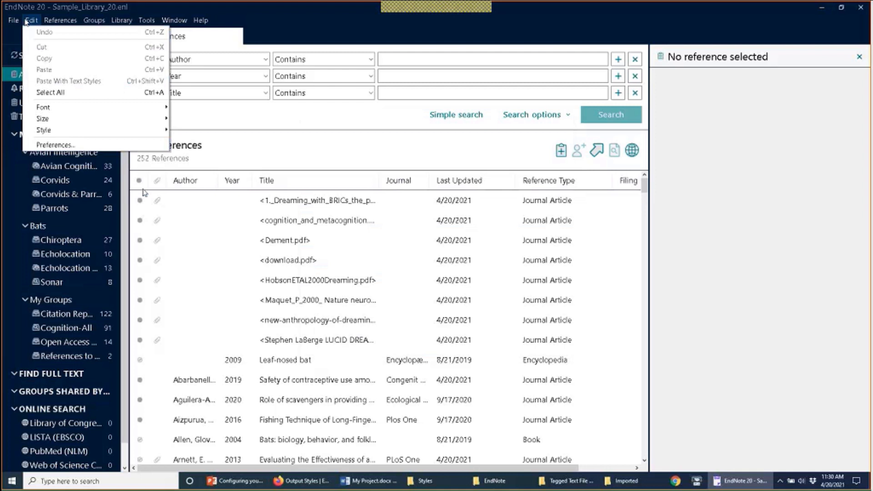
Step: Turn on 'Show unread references in bold text' in the Read / Unread preferences
click(55, 145)
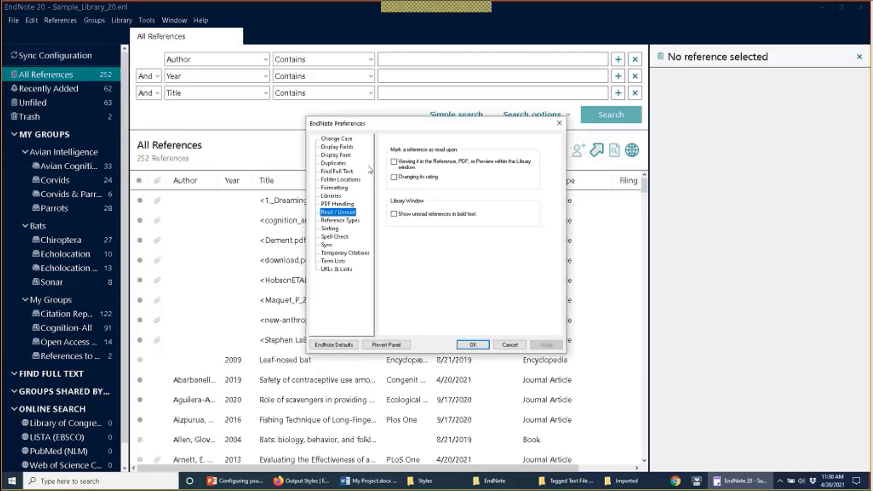
click(338, 147)
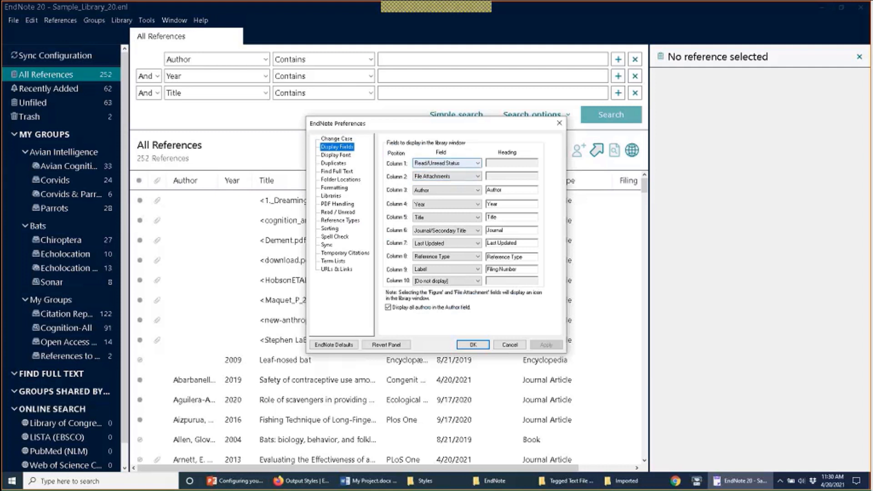
click(355, 213)
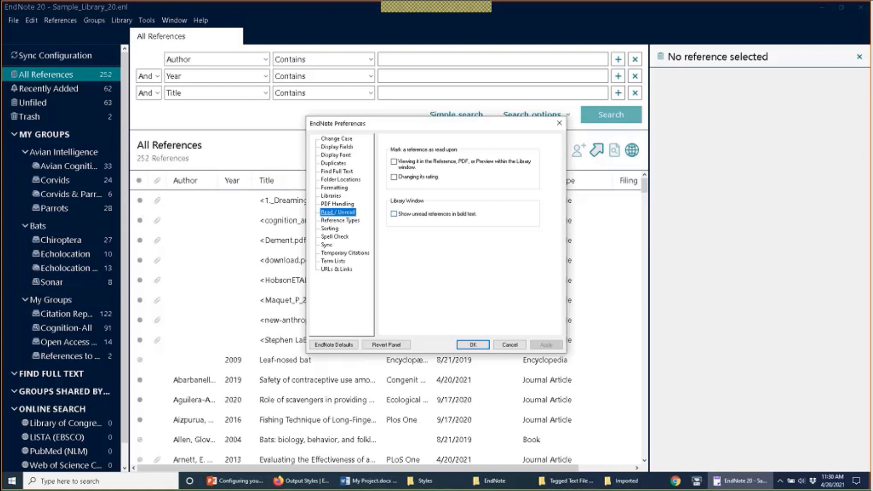
click(413, 215)
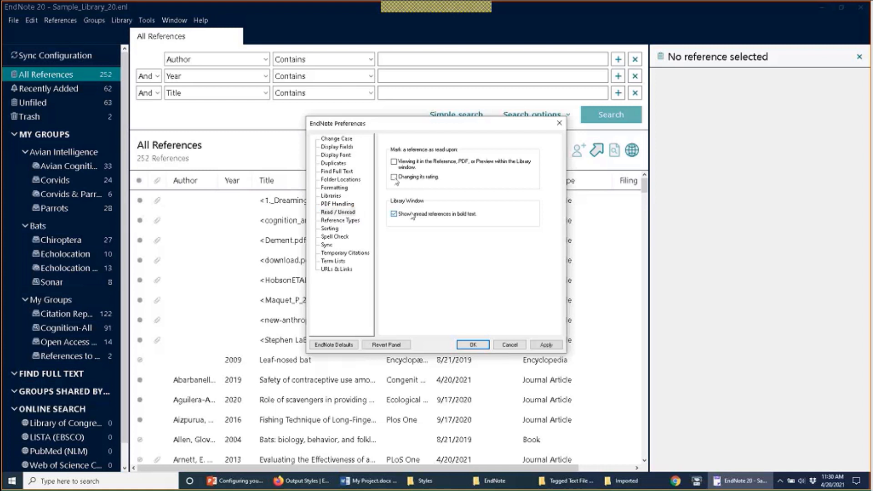
click(395, 178)
click(400, 178)
click(466, 345)
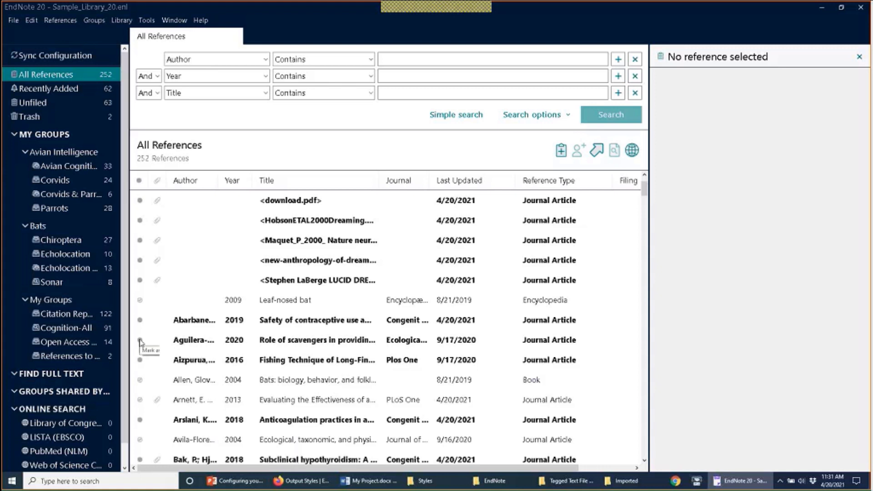
Step: Mark the Aguilera 2020, Aizpurua 2016 and Abarbanell 2019 articles as read
click(140, 341)
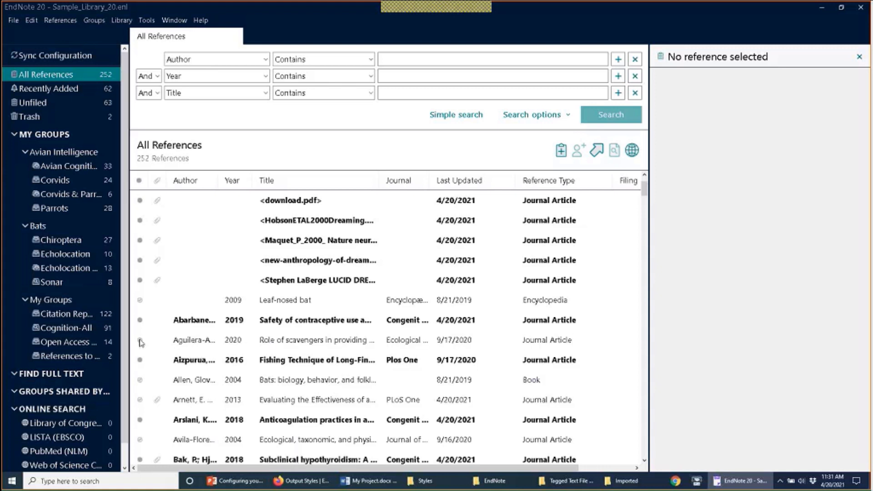
click(140, 360)
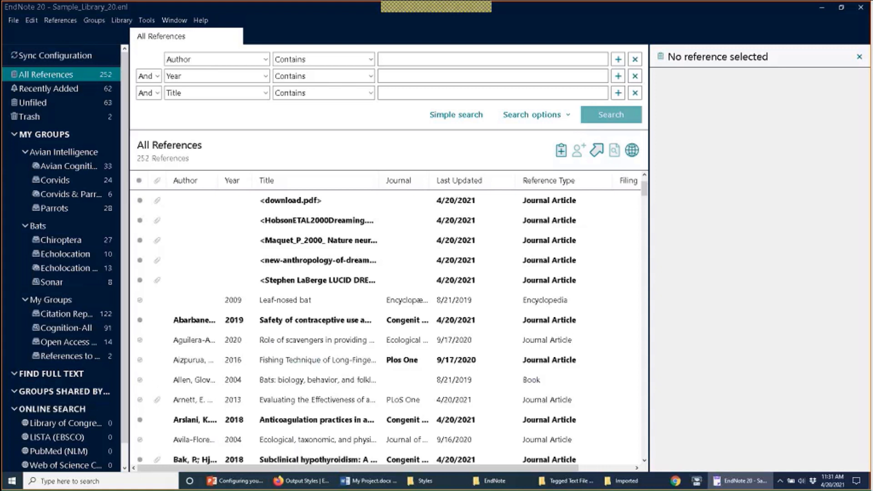
click(140, 320)
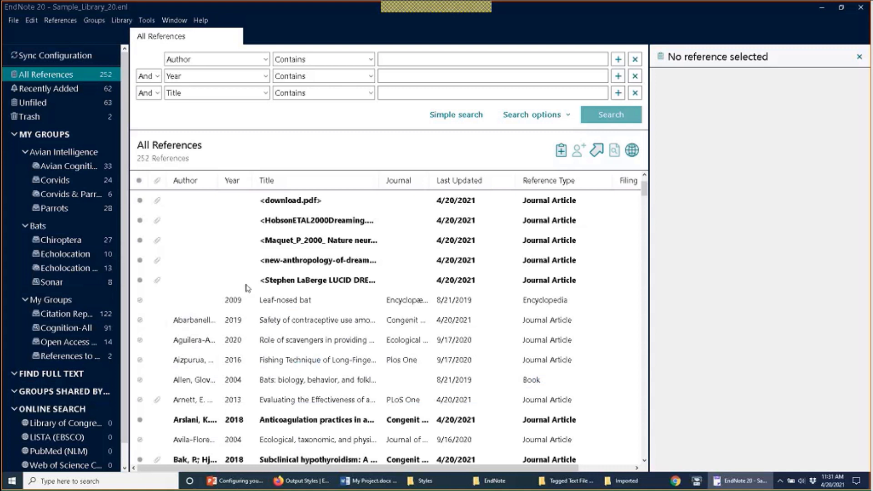
right_click(275, 268)
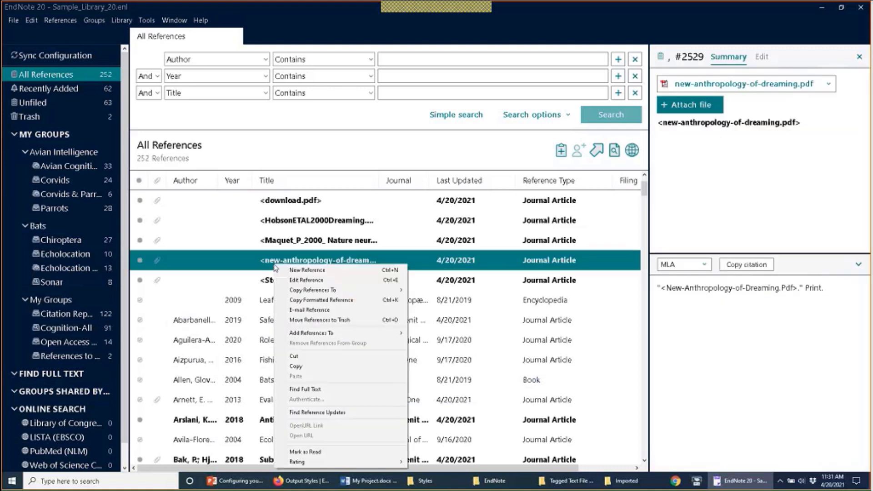
click(271, 251)
click(271, 249)
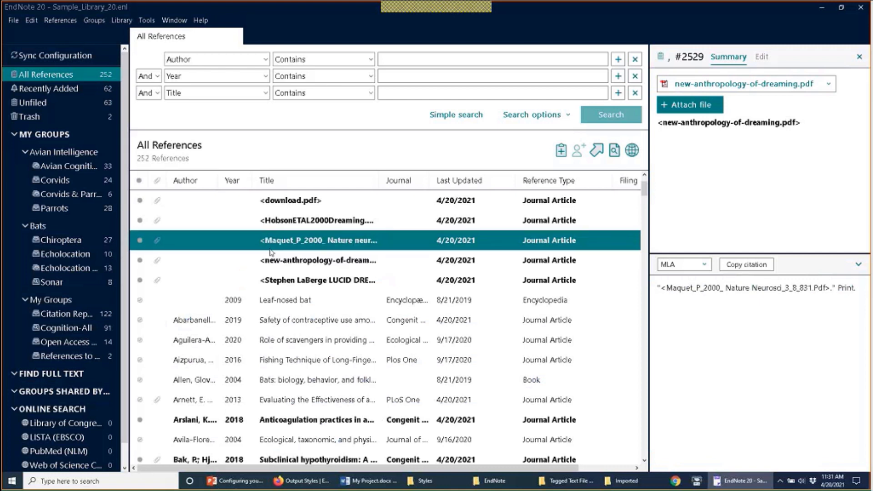
right_click(269, 242)
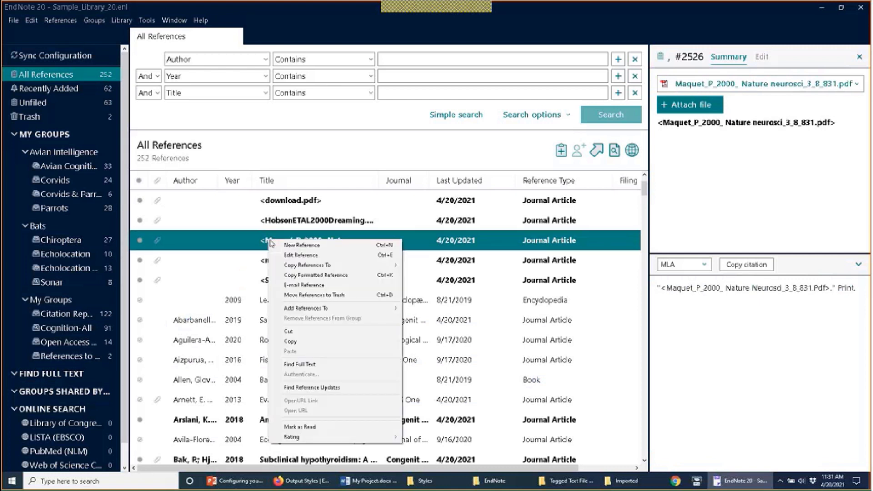
Step: Mark Maquet_P_2000 as read and mark references read whenever viewed or re-rated
click(329, 431)
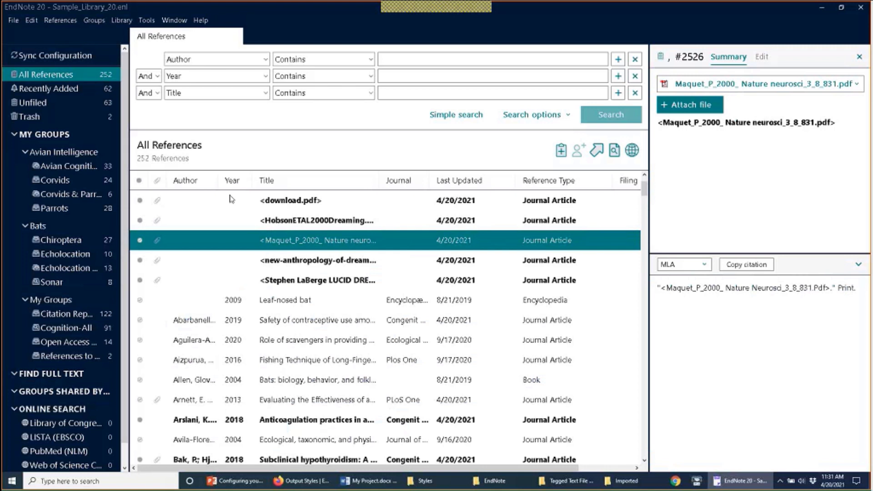
click(31, 20)
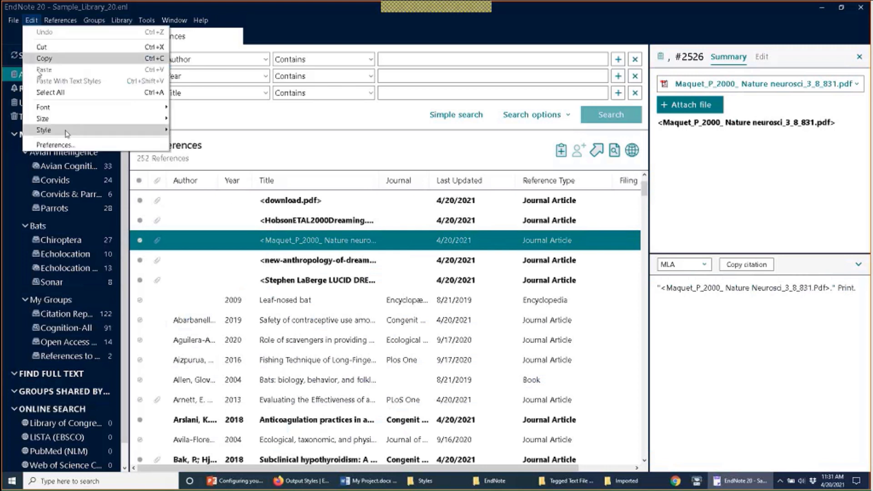
click(53, 145)
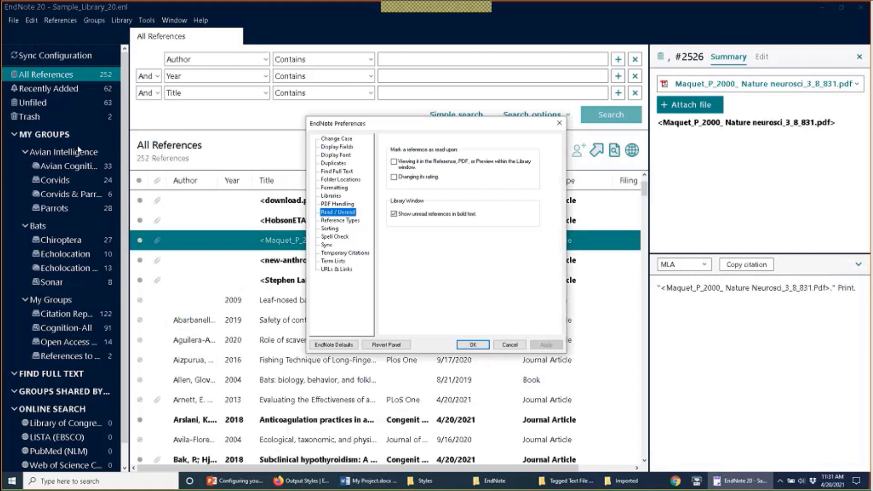
click(413, 178)
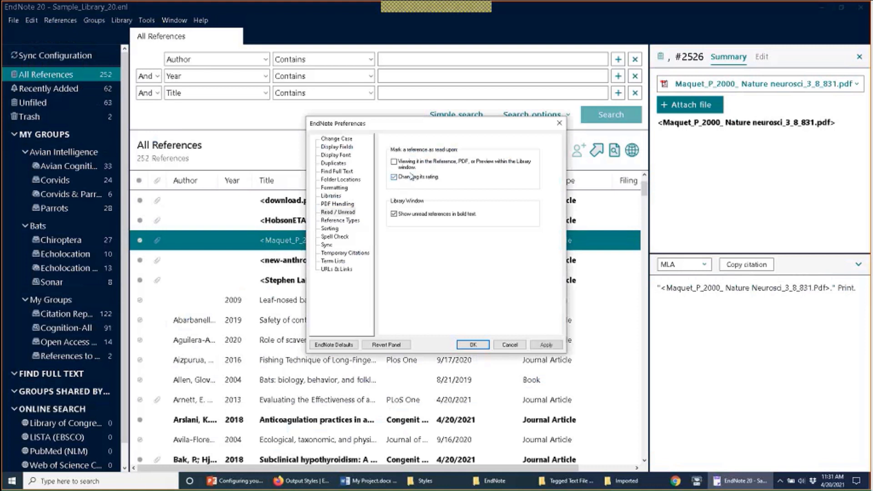
click(400, 164)
click(471, 347)
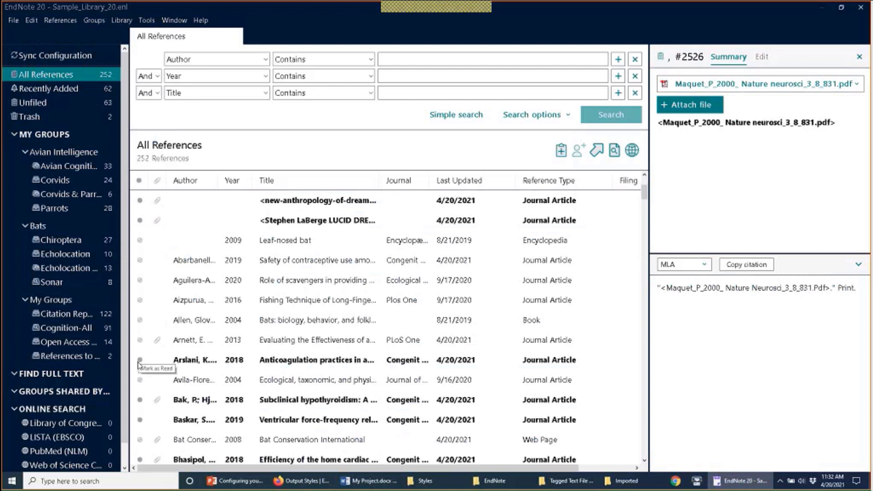
Step: Mark the Arslani, Bak, Bhasipol, Blanco and Boyes articles as read
click(139, 361)
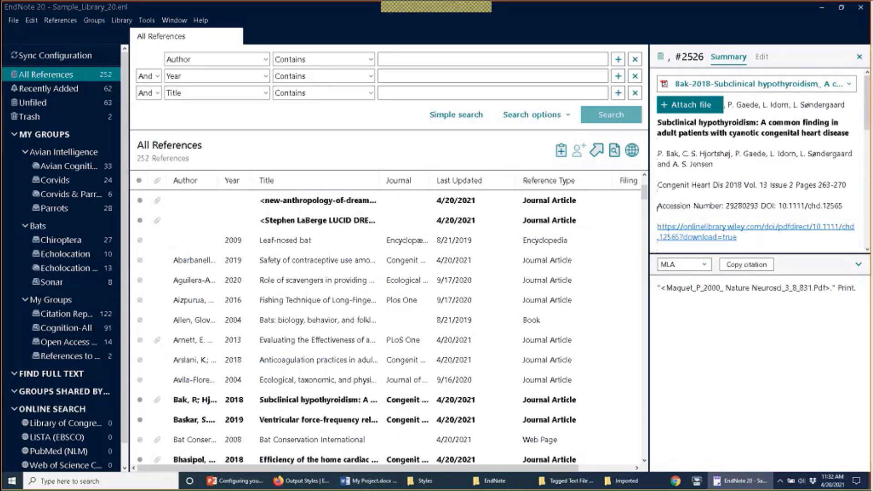
click(281, 402)
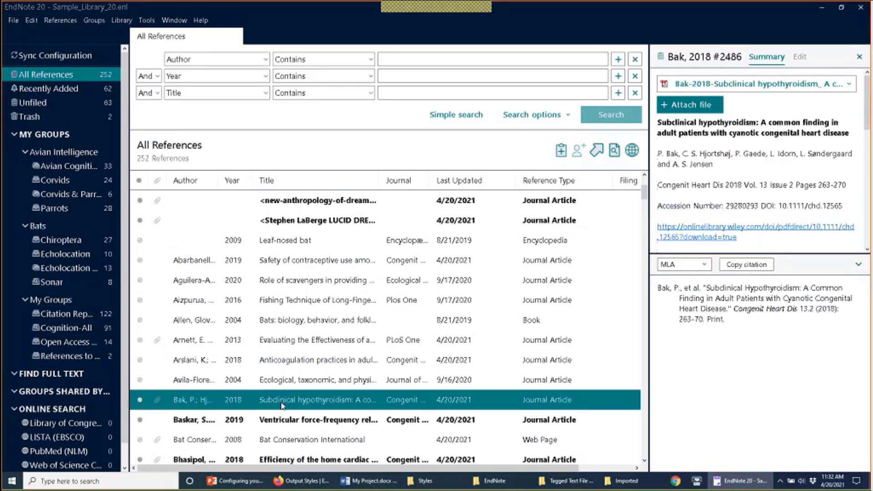
scroll(281, 404, down, 1)
click(309, 401)
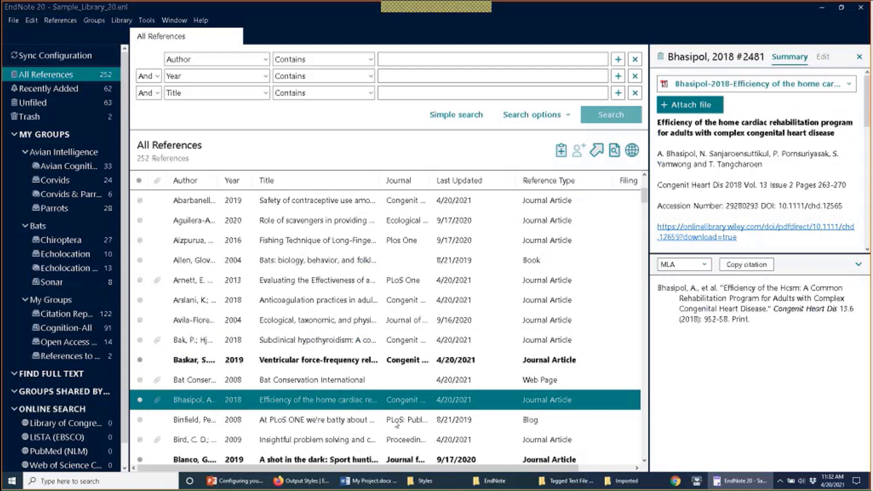
click(456, 460)
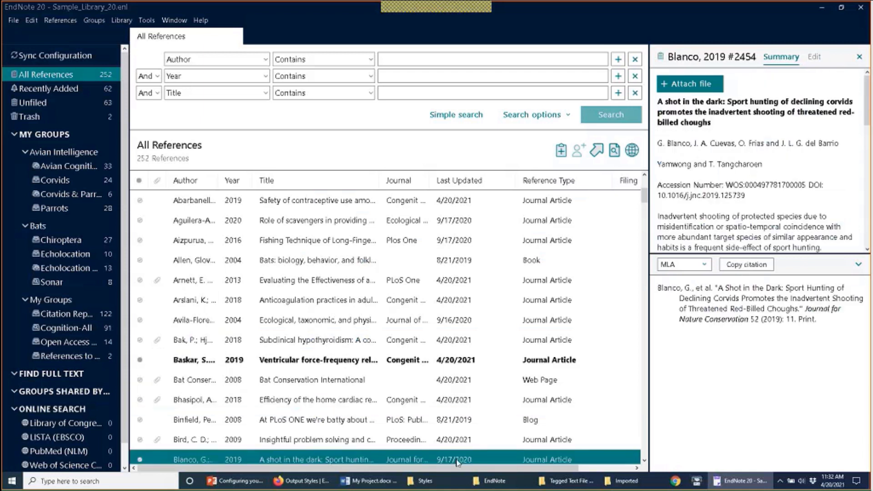
scroll(432, 441, down, 1)
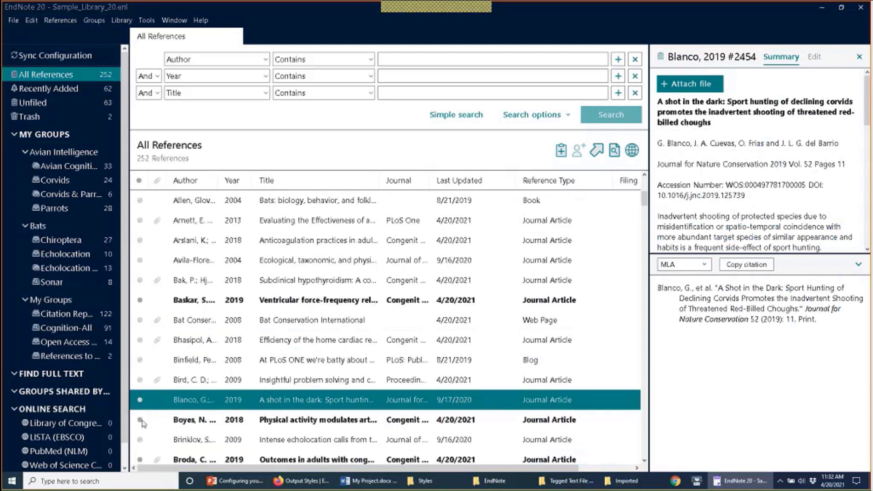
click(236, 424)
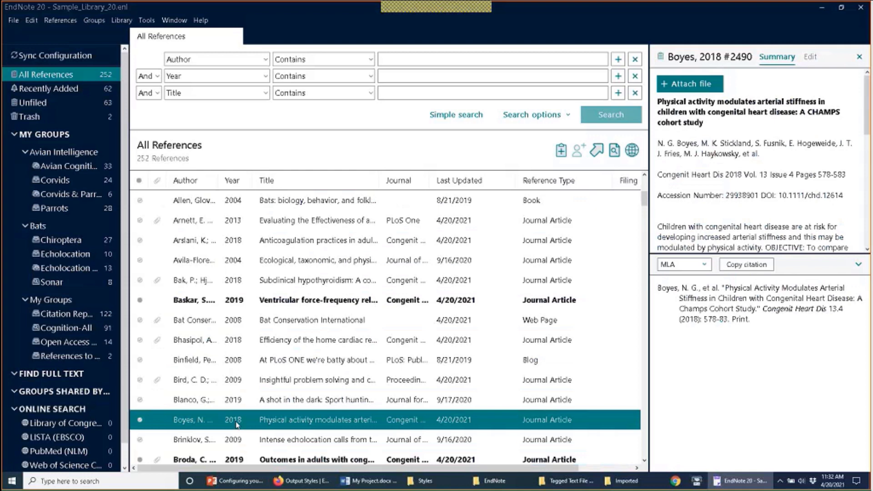
Step: Show the Boyes 2018 reference's editable fields, then close the reference details panel
scroll(757, 200, down, 4)
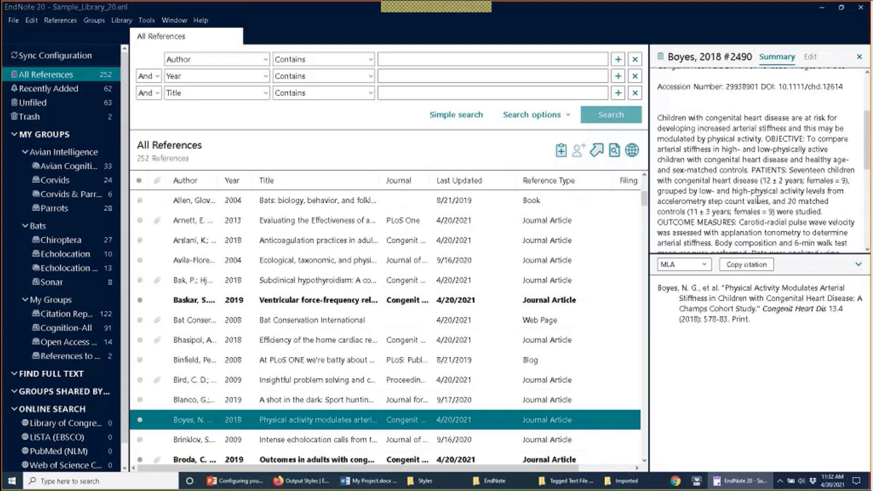
scroll(757, 200, up, 4)
scroll(758, 199, down, 5)
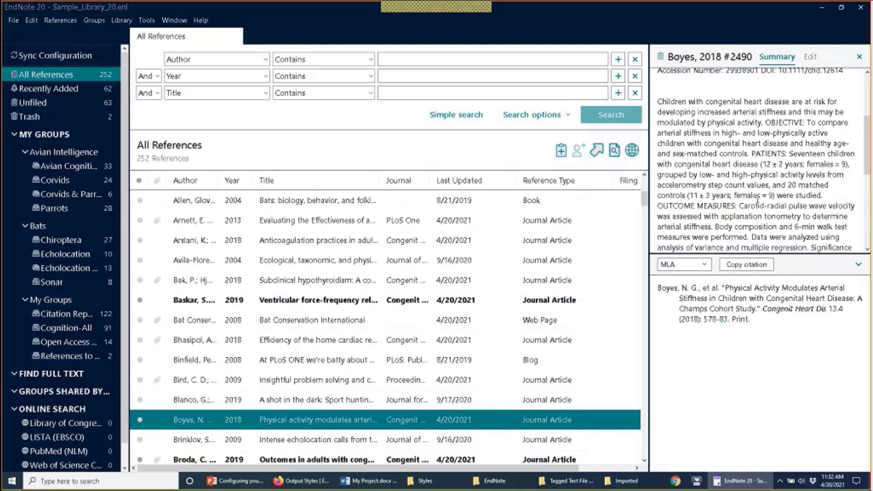
scroll(758, 199, down, 3)
click(810, 57)
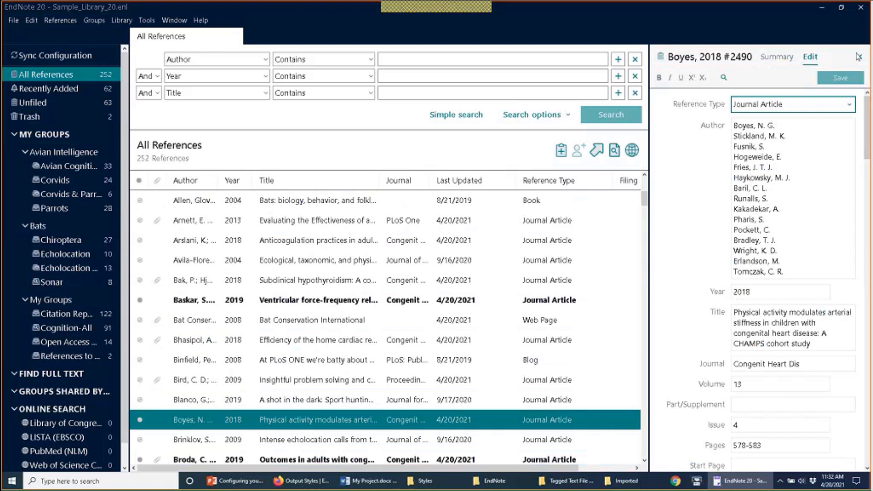
click(859, 57)
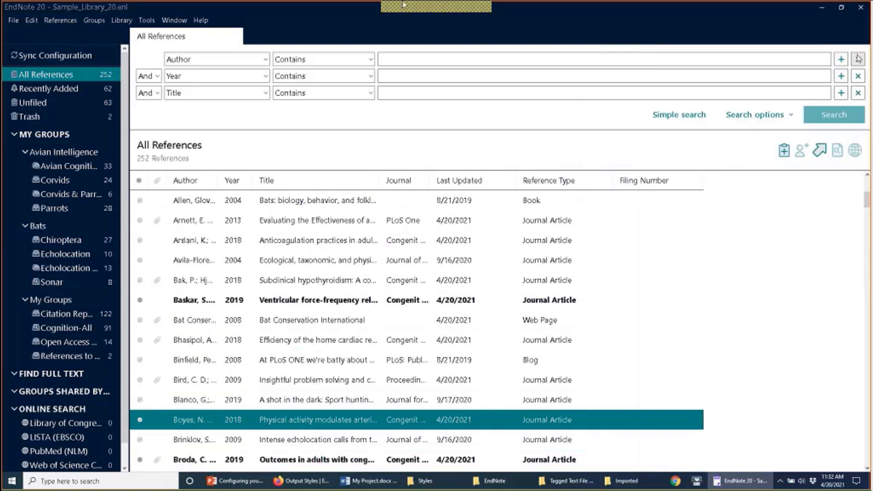
Step: Make Rating the tenth column of the reference list in Display Fields preferences
click(31, 20)
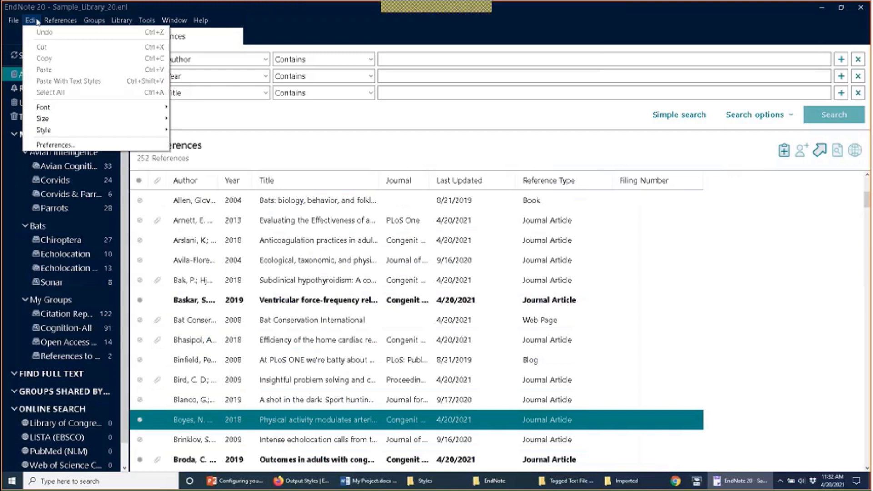
click(63, 144)
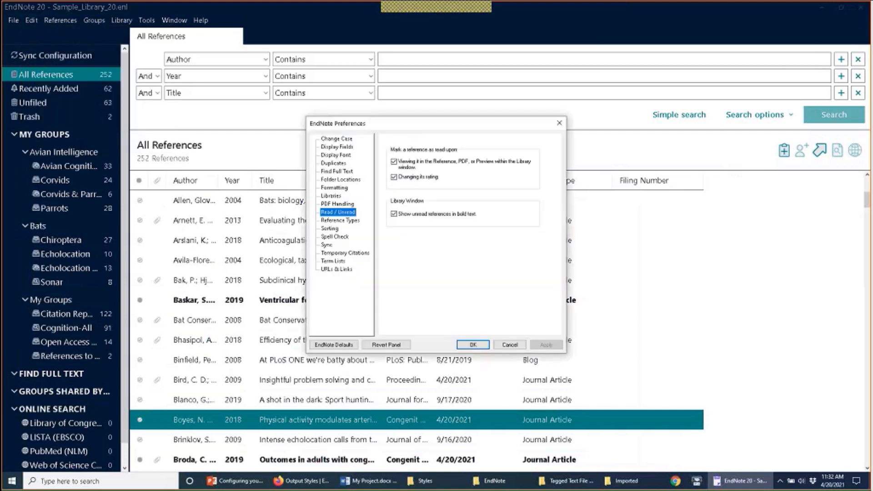
click(336, 148)
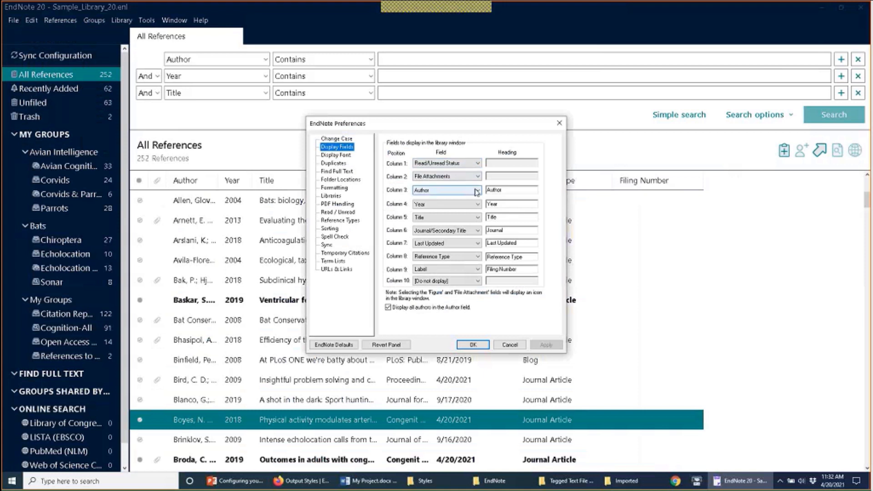
double_click(476, 192)
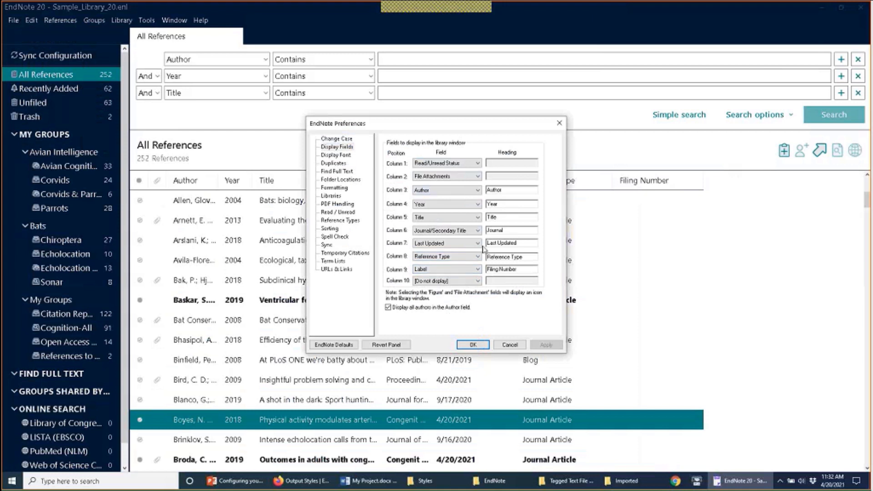
click(478, 281)
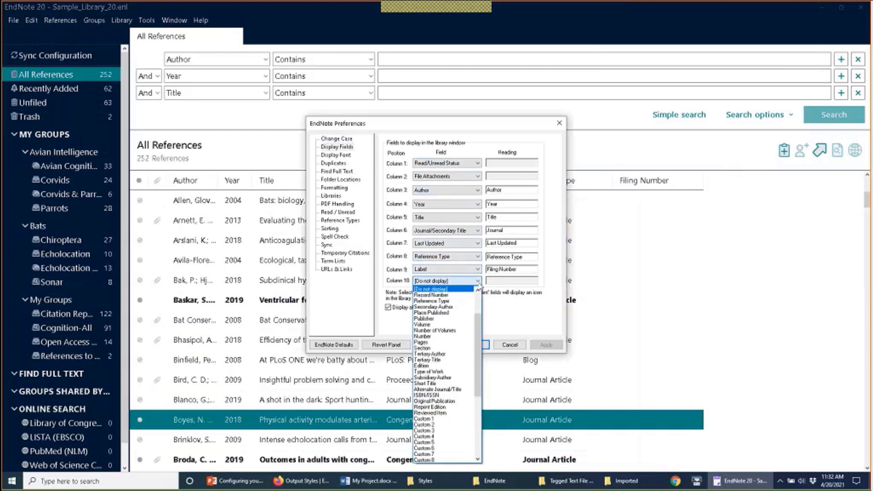
drag(480, 322, 480, 325)
scroll(448, 309, up, 2)
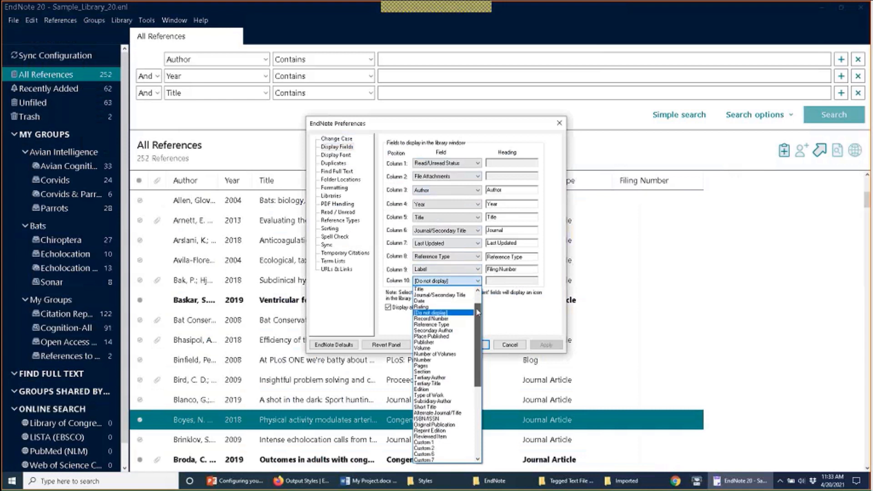
click(448, 307)
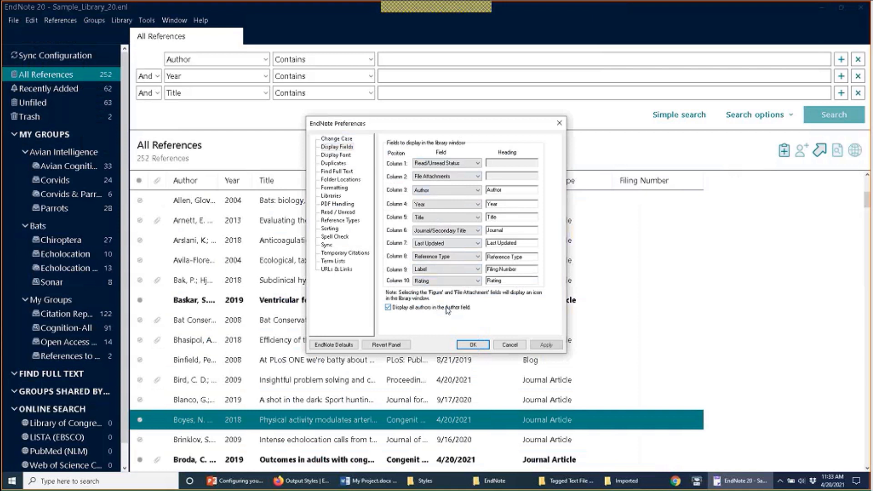
click(473, 345)
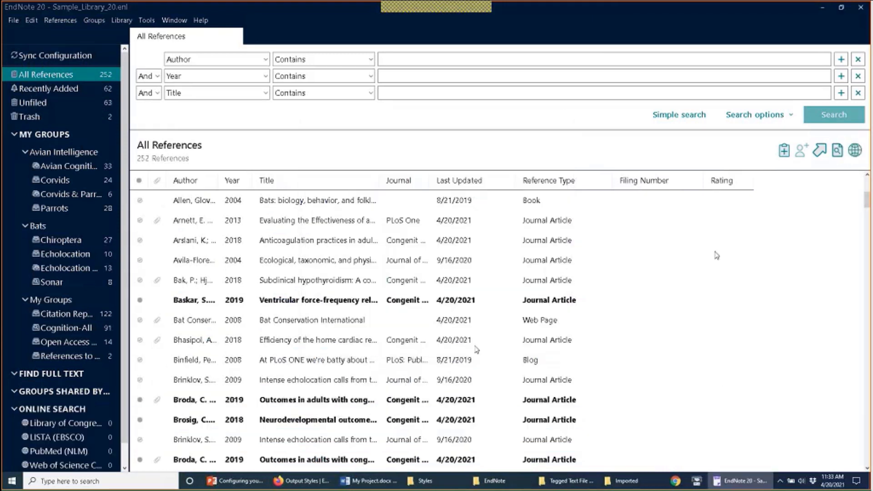
Step: Rate the 2020 parrots-helping reference five stars and the 2012 atypical hemolytic reference three stars
scroll(717, 255, down, 3)
click(704, 260)
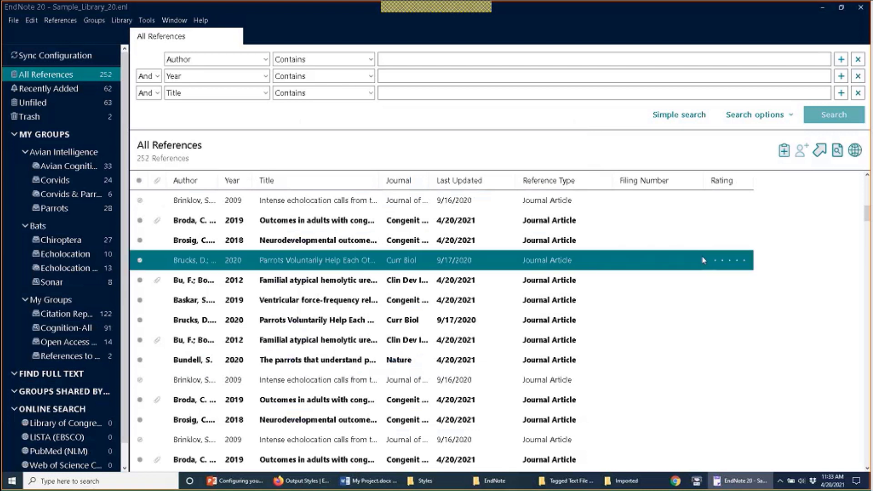
click(745, 260)
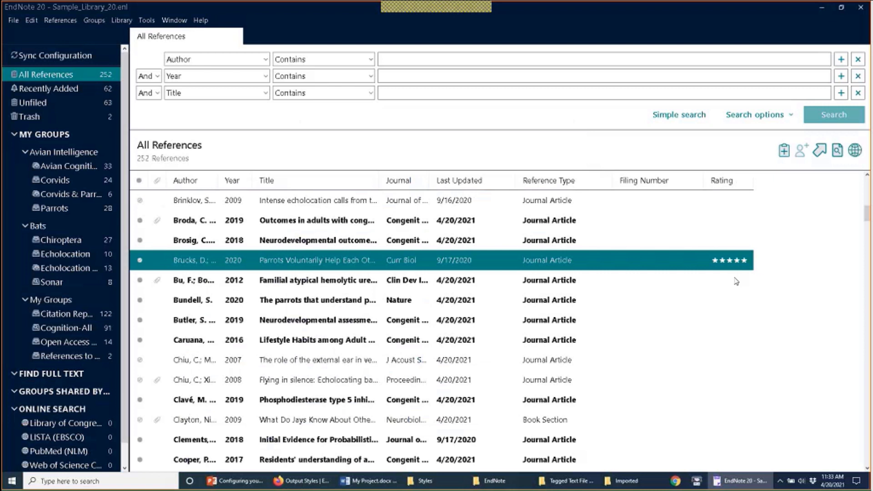
click(736, 282)
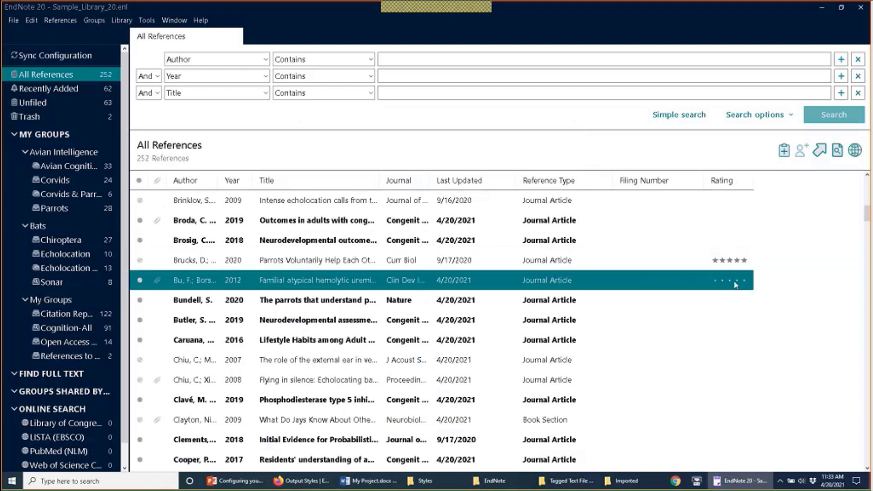
click(735, 282)
click(730, 281)
Step: In Read / Unread preferences, make changing a reference's rating mark it as read
click(29, 20)
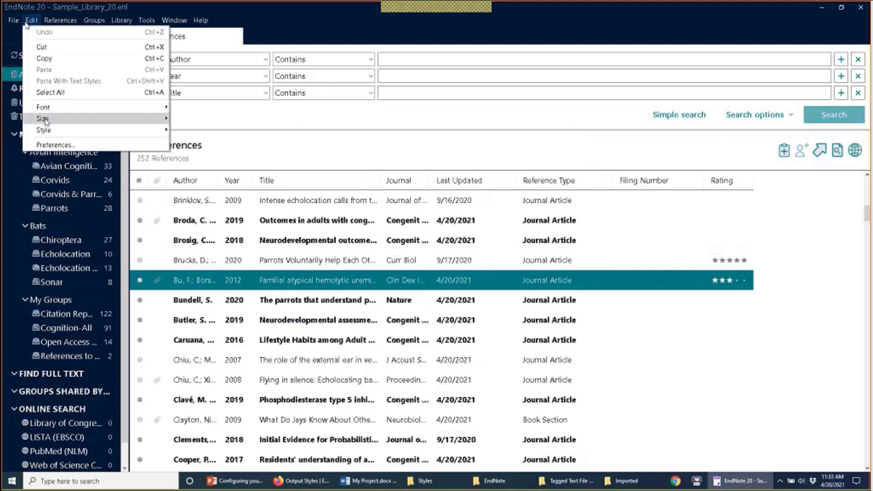
click(48, 144)
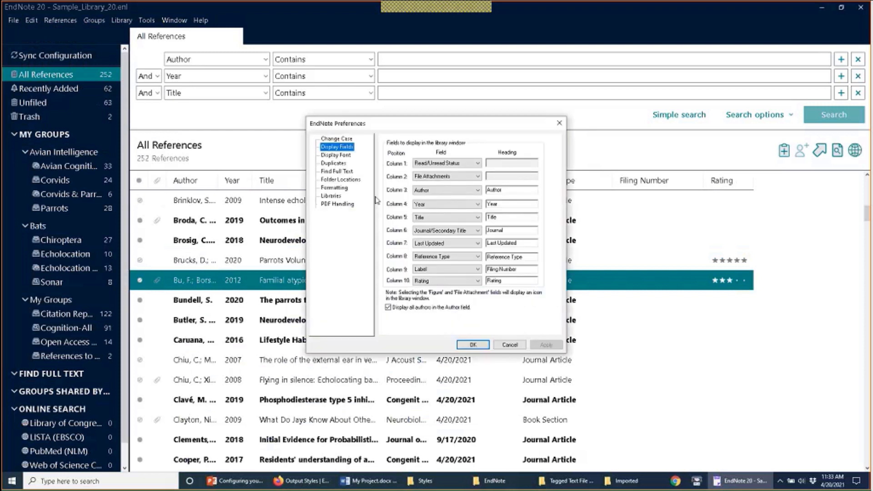
click(339, 212)
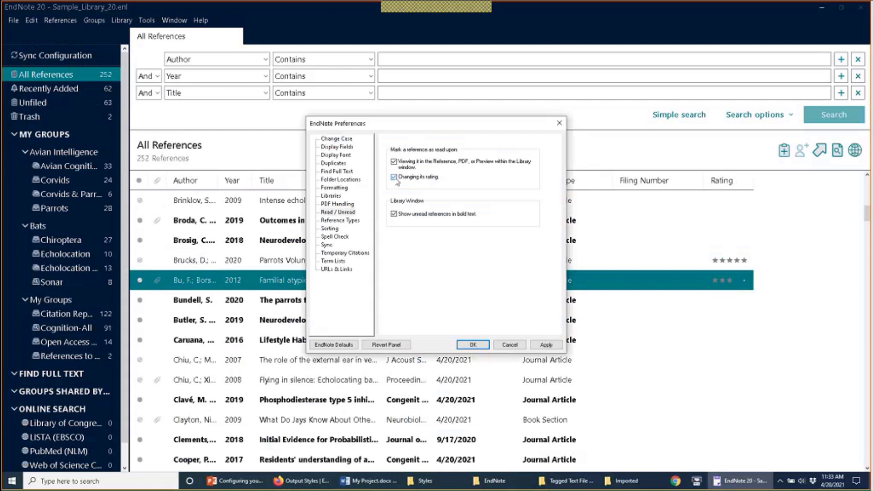
click(475, 345)
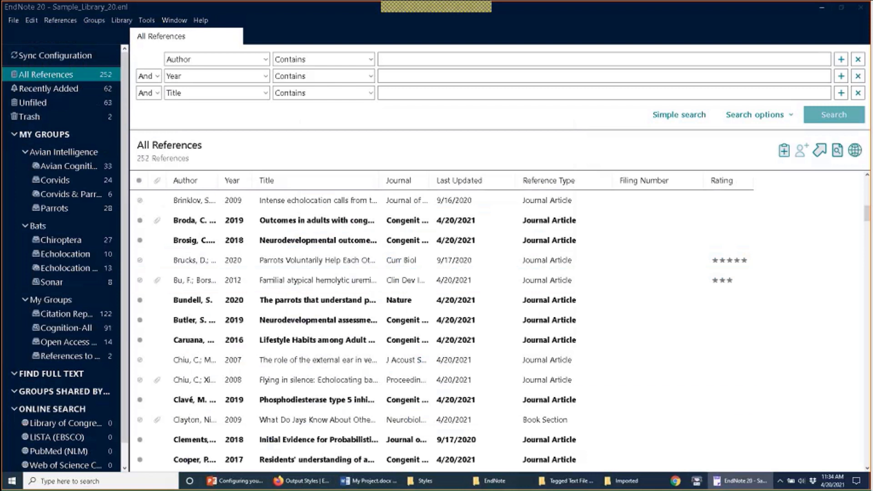
Step: Give the 2018 probabilistic evidence and 2017 residents' understanding references three stars each
click(728, 405)
click(733, 441)
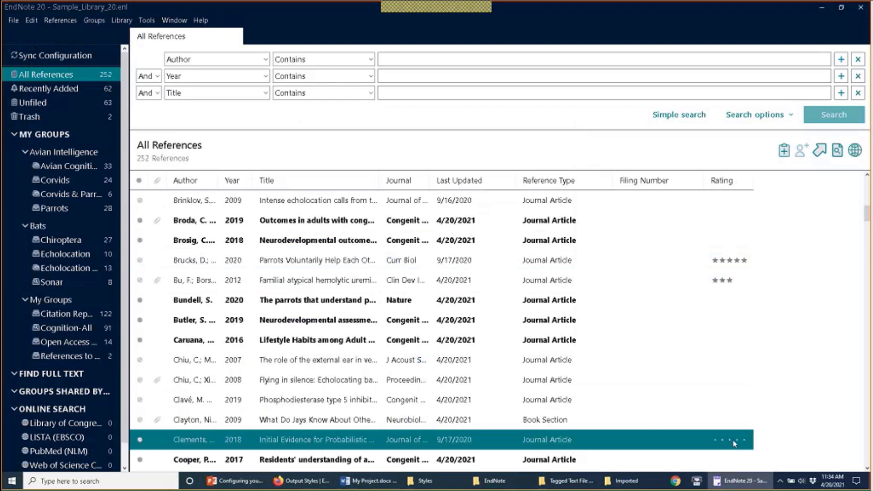
click(733, 441)
scroll(732, 432, down, 1)
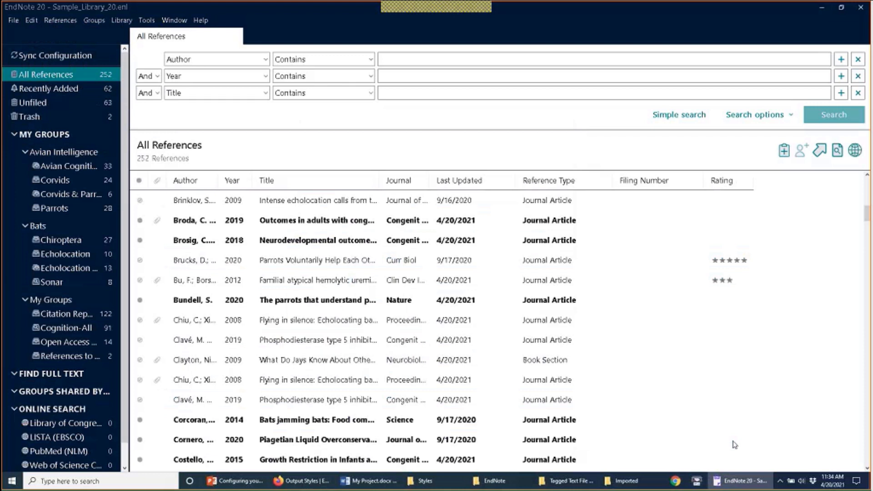
click(729, 401)
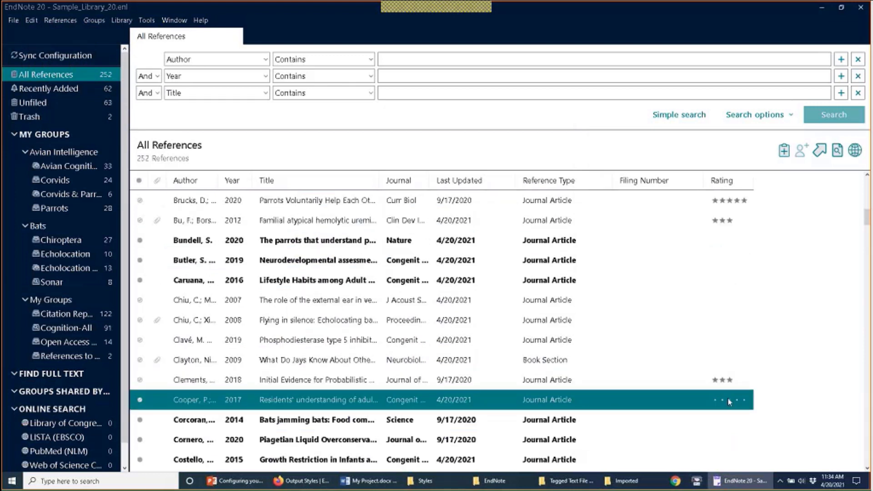
click(730, 401)
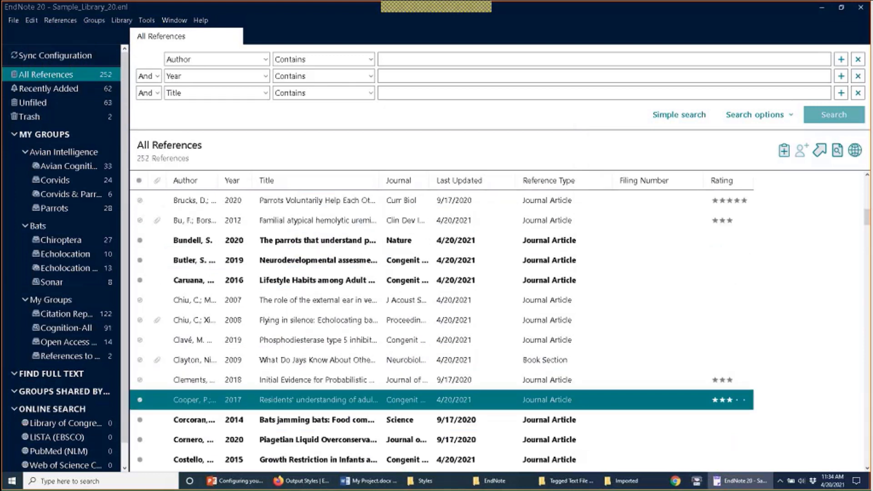
click(34, 20)
click(53, 145)
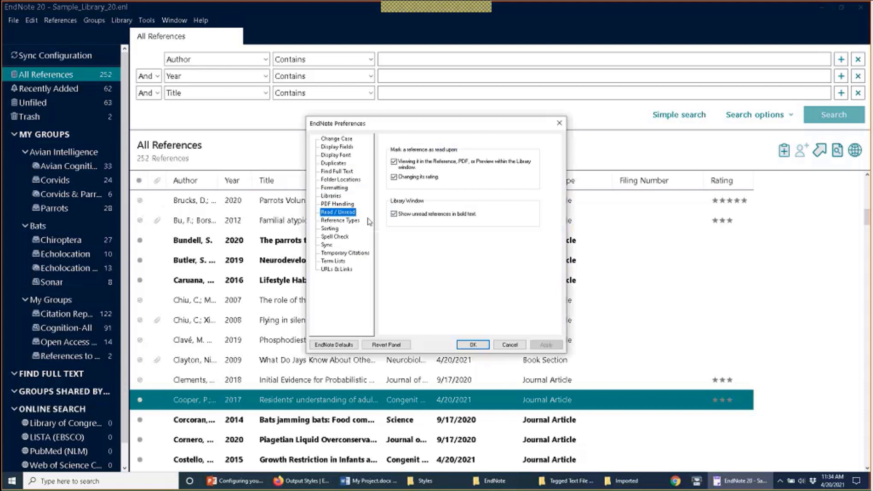
Step: Review the Reference Types preferences, cancel without changes, and start a new blank reference
click(359, 221)
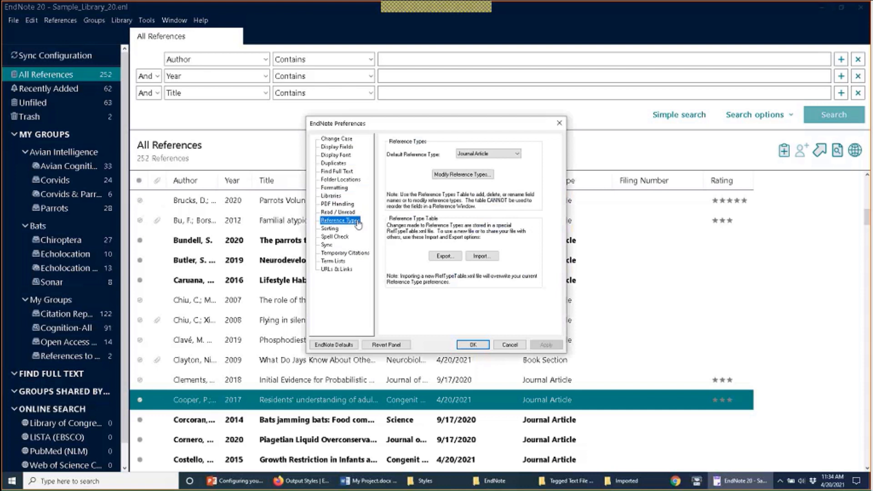
click(521, 348)
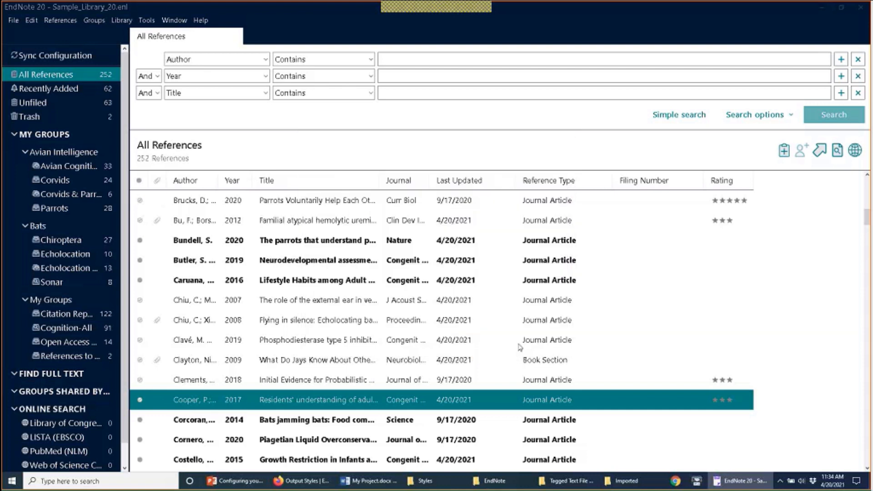
click(58, 21)
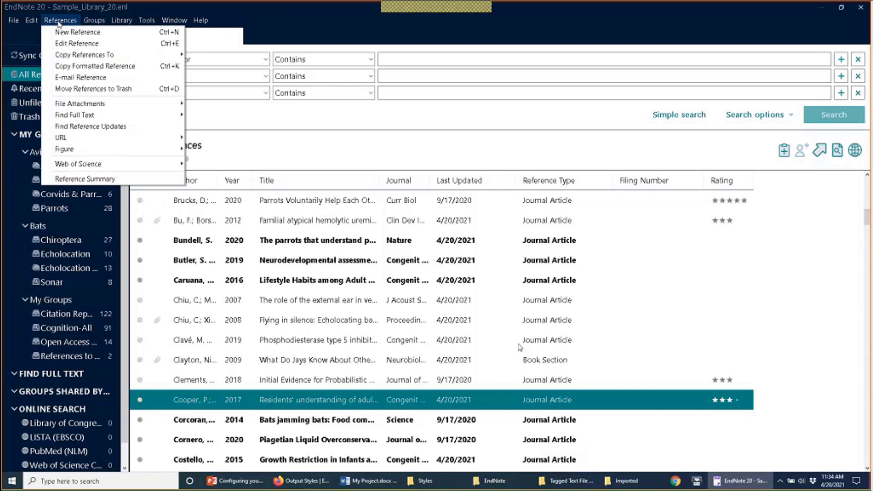
click(55, 33)
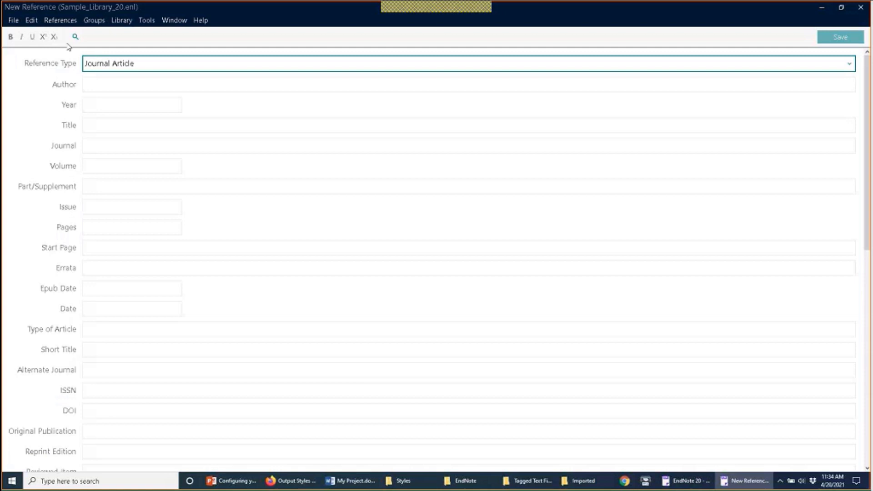
click(116, 69)
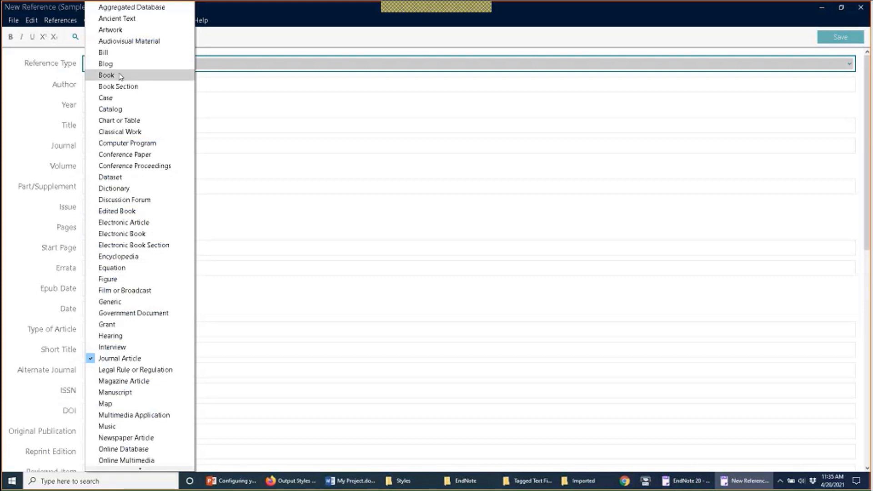
key(Escape)
key(ctrl+w)
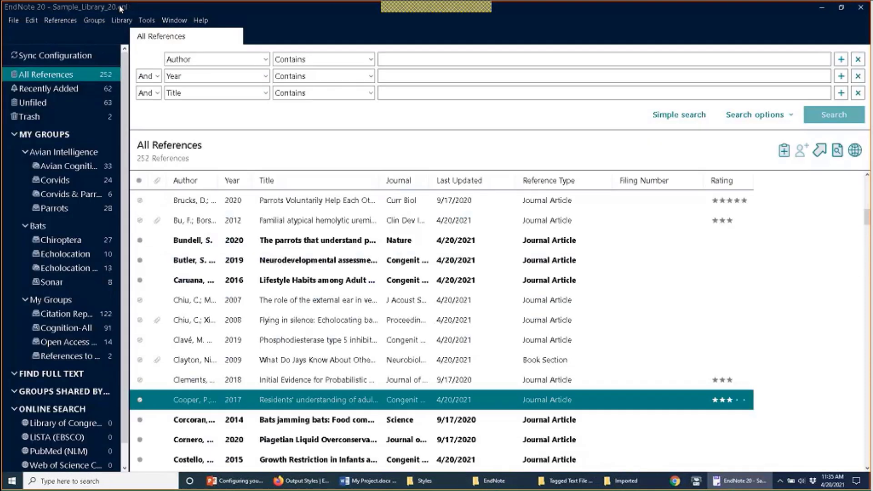
Step: Choose Book as the Default Reference Type in the Reference Types preferences
click(32, 20)
click(43, 141)
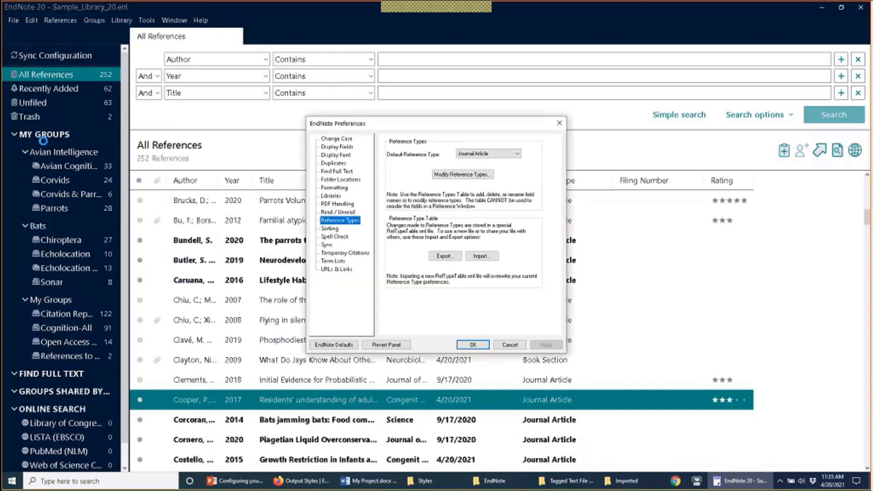
click(503, 156)
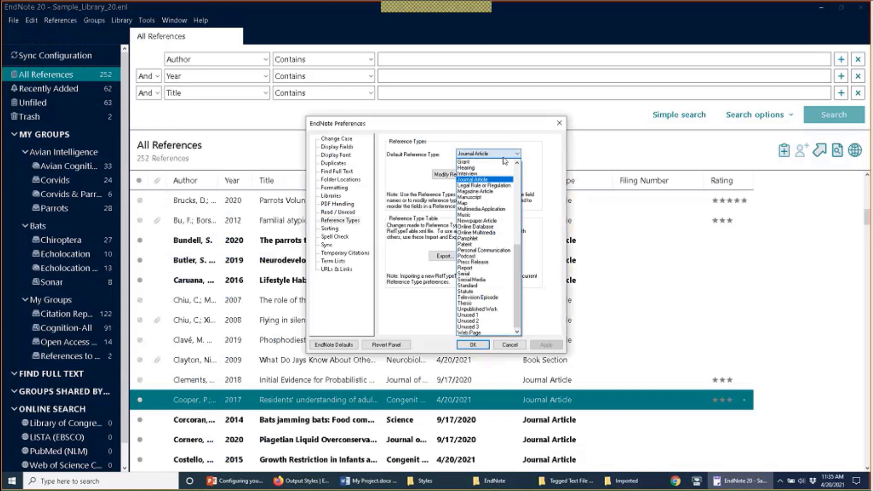
scroll(500, 191, up, 10)
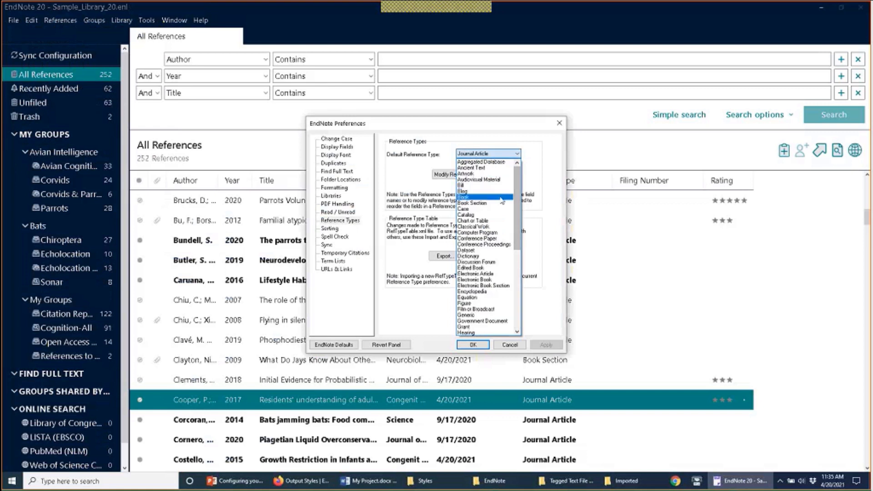
click(502, 198)
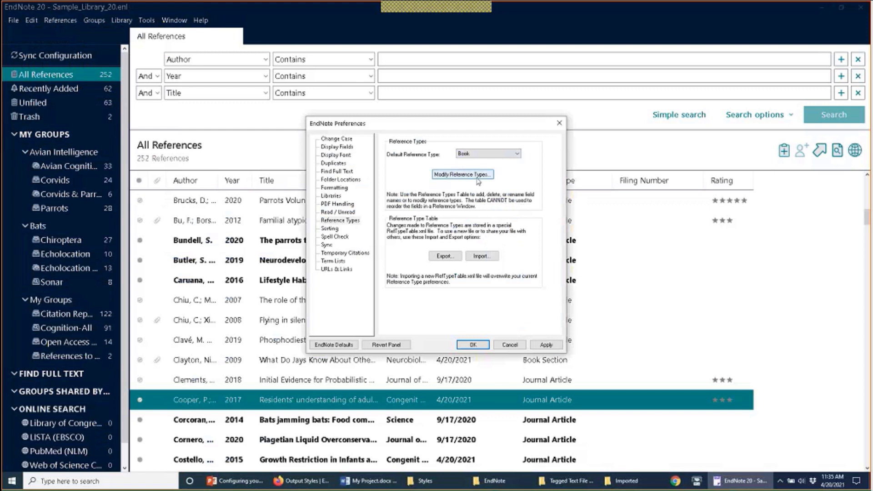
Step: In Modify Reference Types, display Journal Article's field names such as Author, Year and Title
click(462, 175)
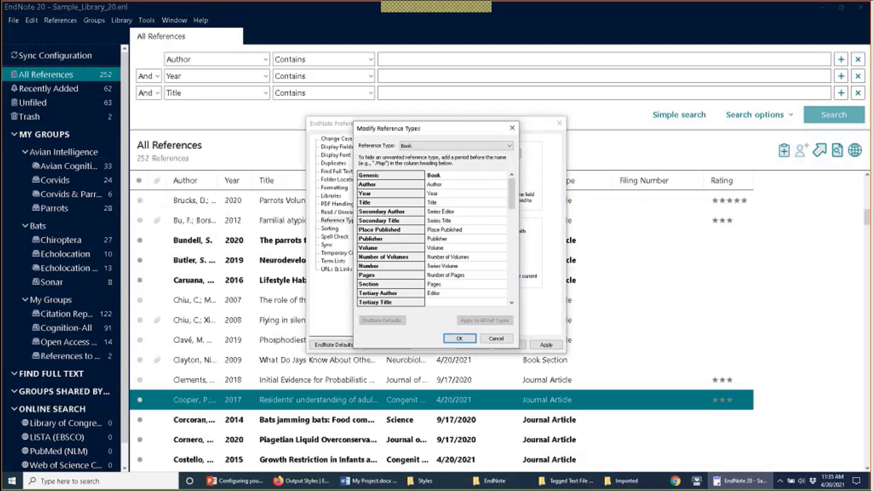
click(460, 146)
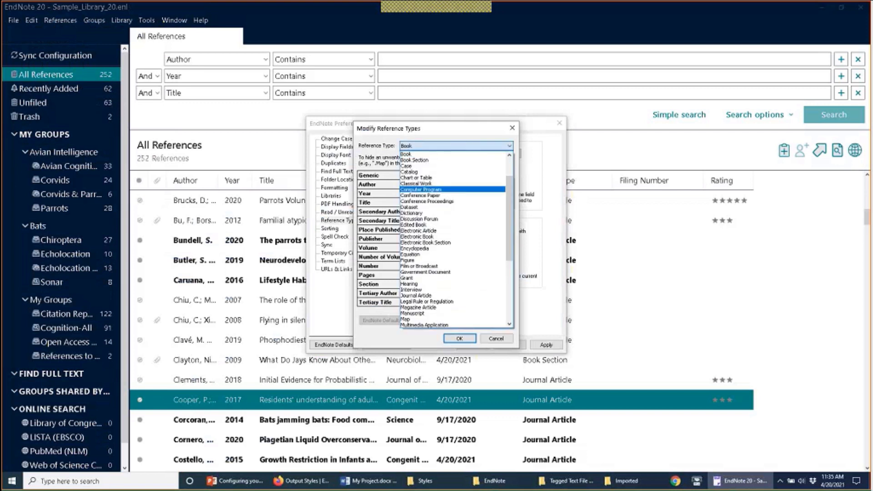
click(469, 296)
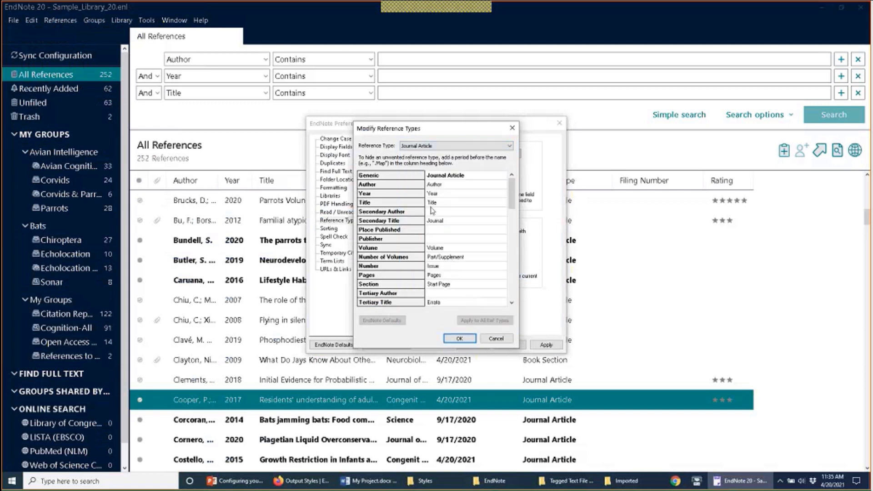
click(445, 185)
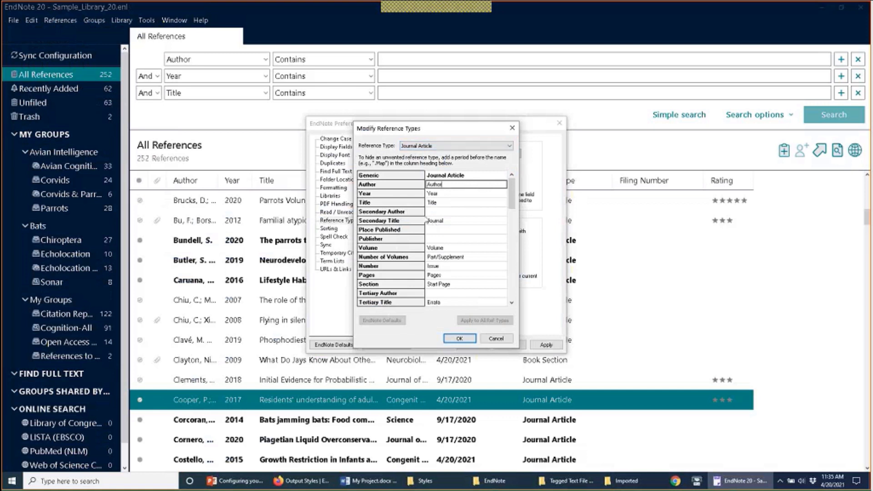
click(460, 146)
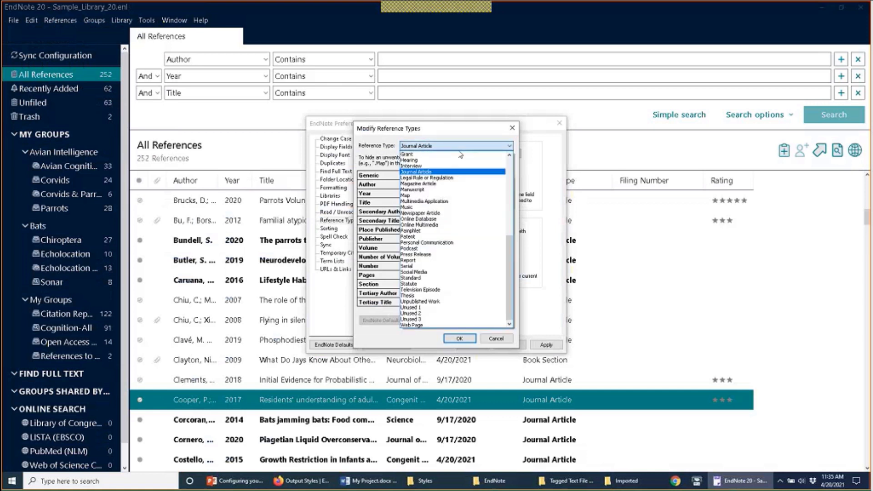
Step: Rename Newspaper Article's Custom 3 field to 'Custom Keyword' and confirm the changes
click(462, 214)
click(413, 191)
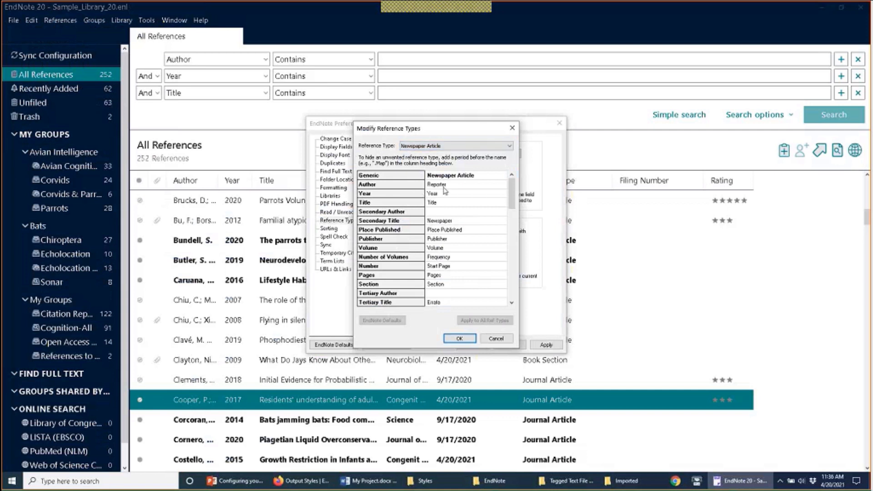
key(Delete)
drag(509, 194, 509, 206)
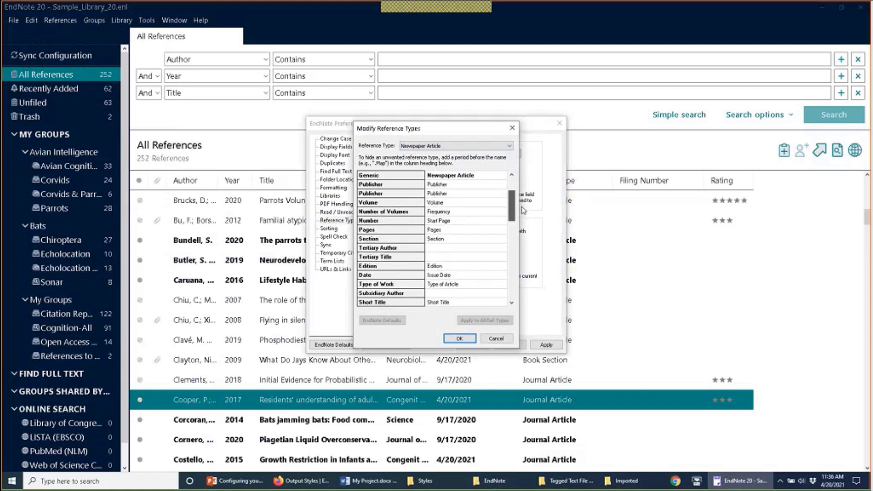
click(484, 240)
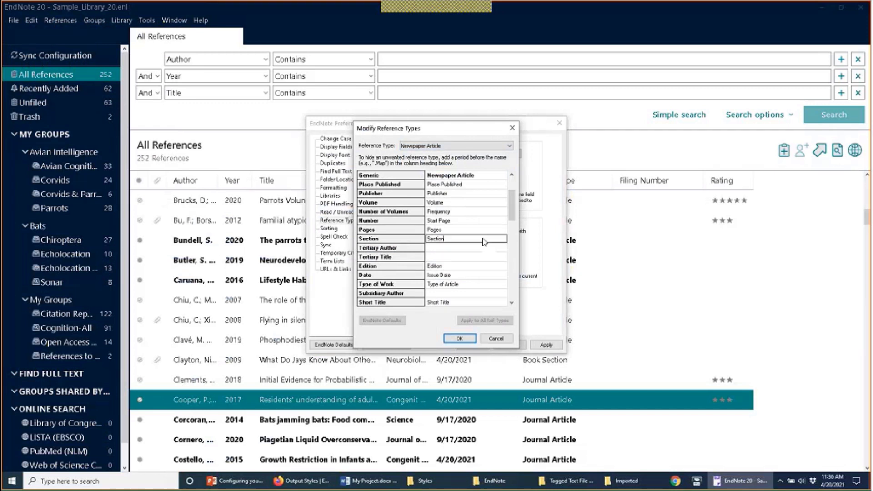
drag(485, 241, 396, 249)
drag(512, 219, 479, 257)
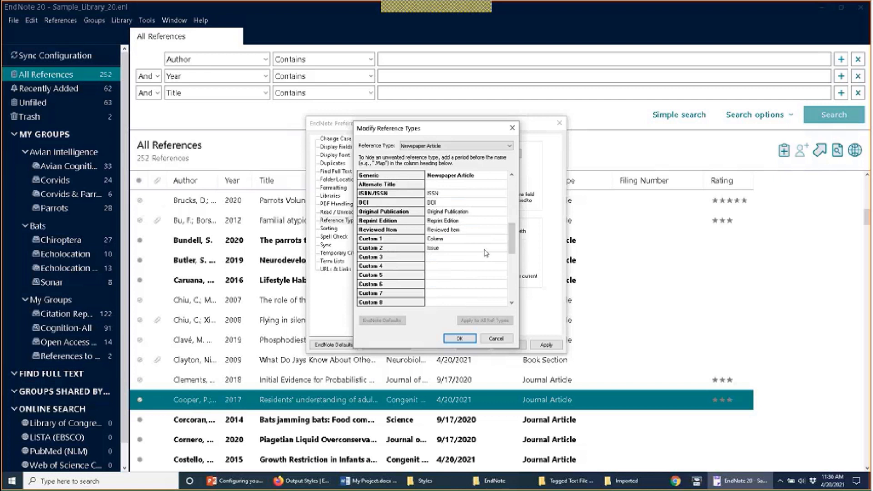
click(467, 258)
text(Custom Keywd)
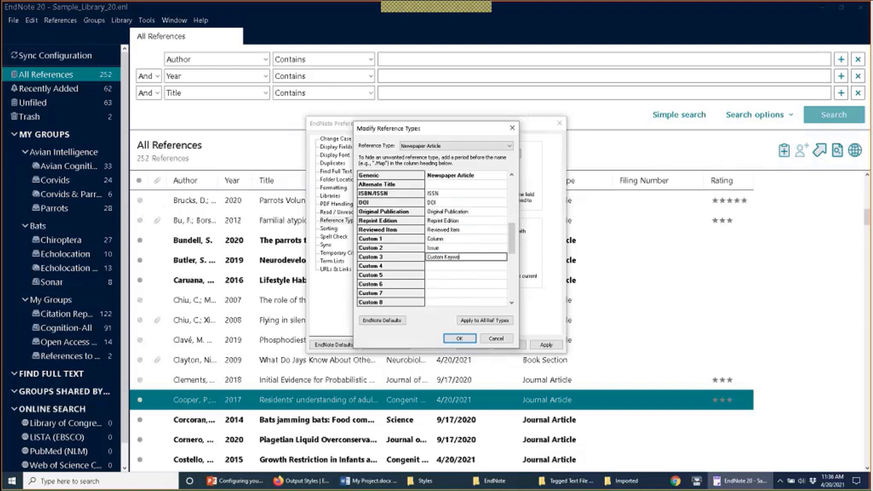
text(rd)
click(466, 339)
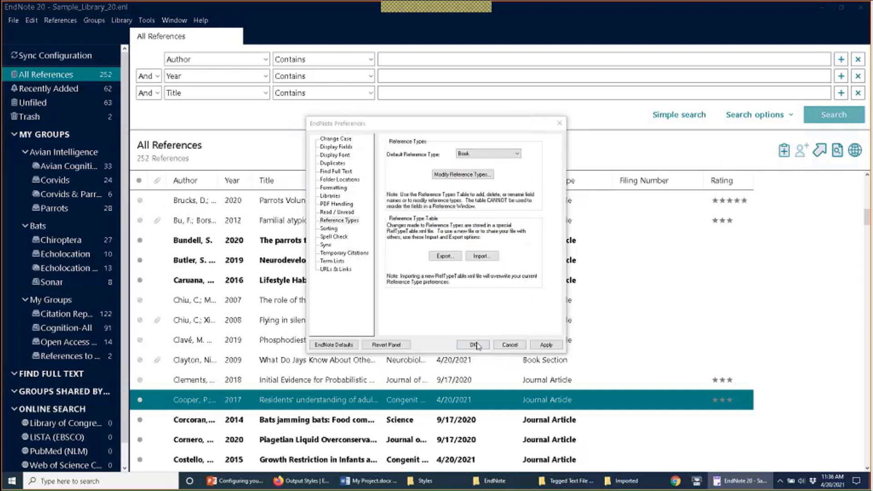
Step: Set the new reference's type to Newspaper Article and find its Custom Keyword field
click(474, 345)
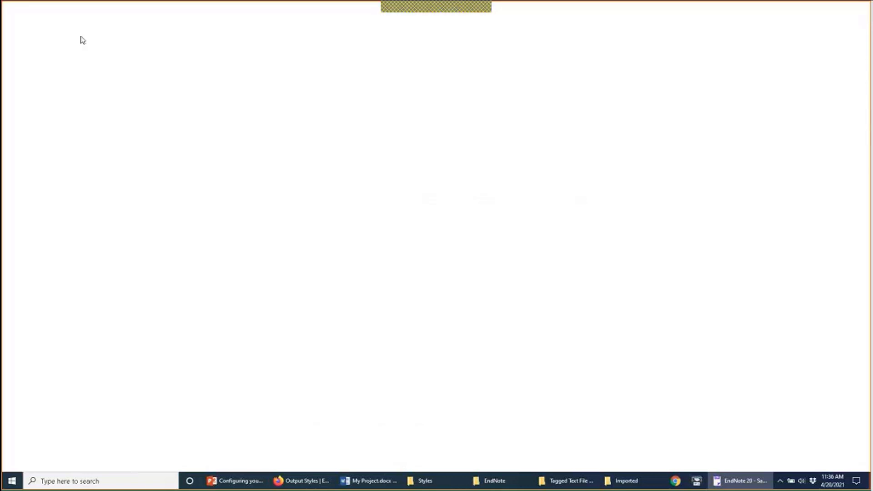
click(109, 62)
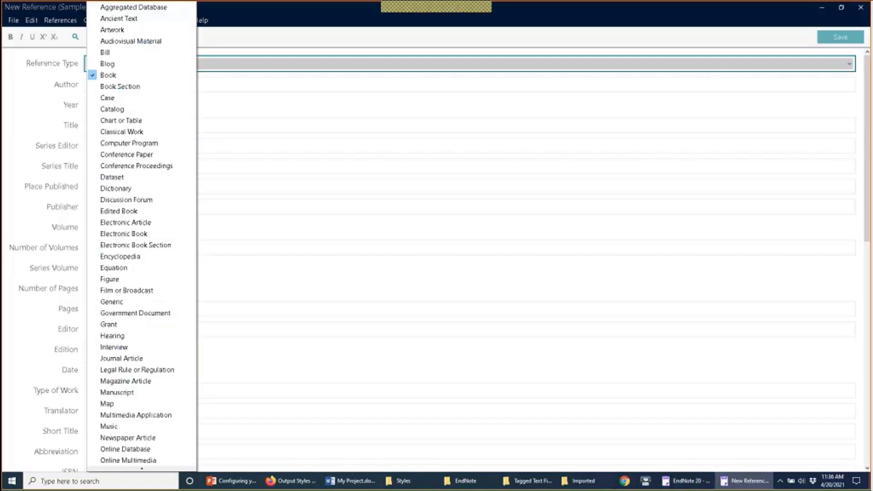
click(144, 437)
scroll(145, 442, down, 3)
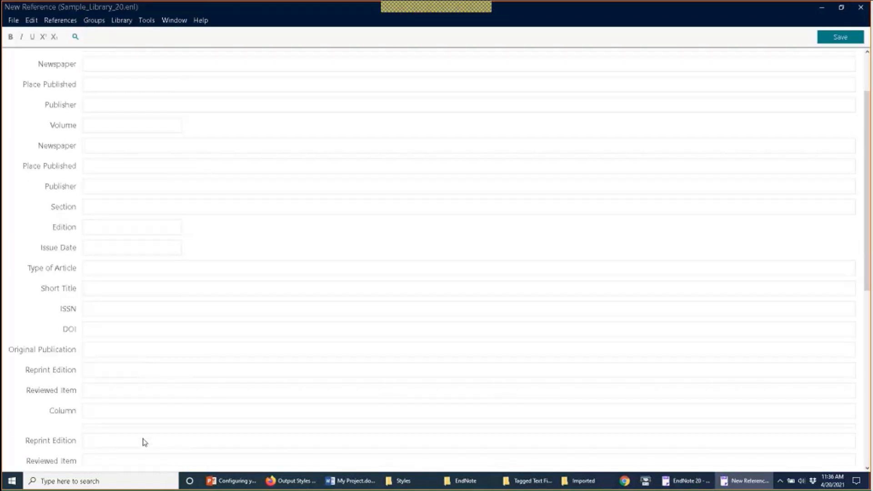
scroll(145, 442, down, 6)
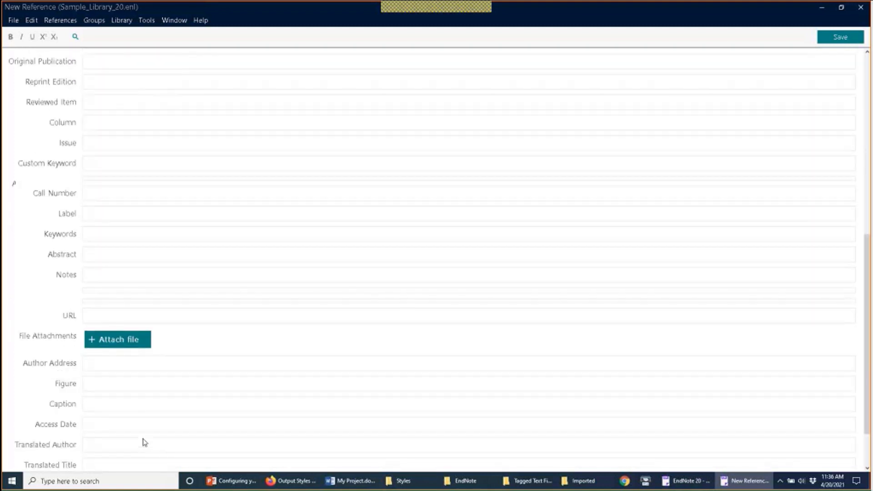
scroll(145, 442, down, 2)
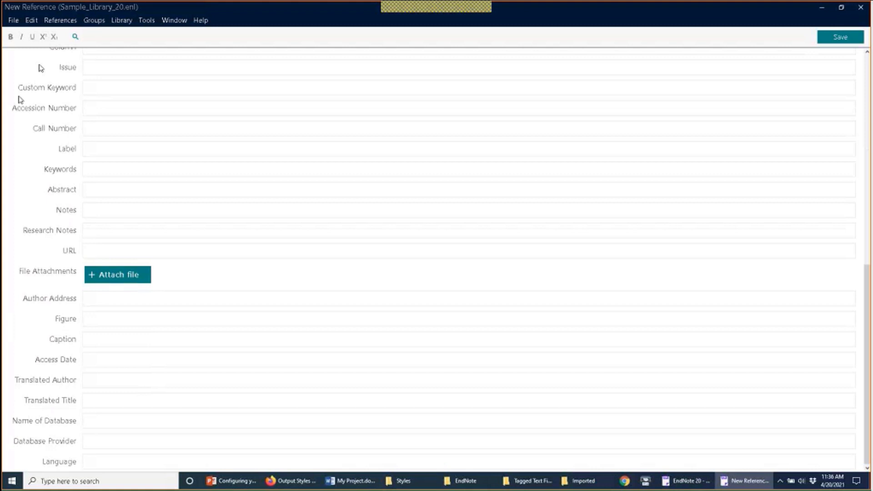
scroll(92, 84, up, 1)
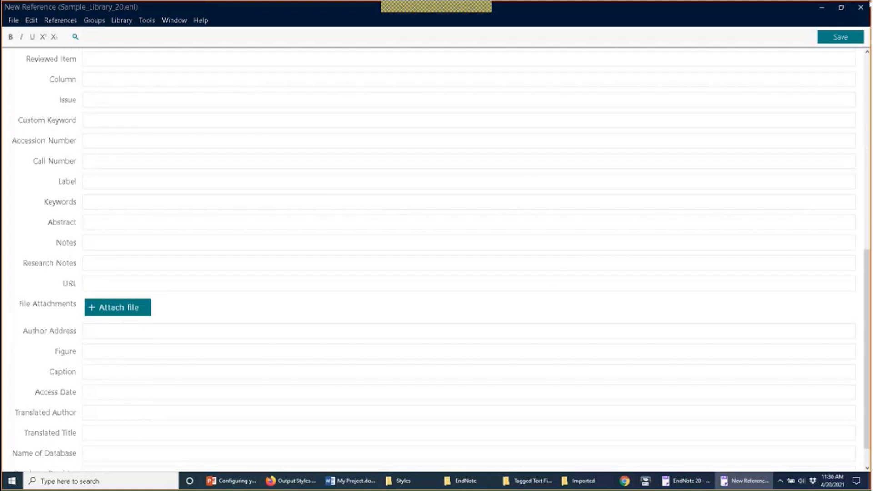
Step: Close the new reference without saving it and reopen Preferences
click(861, 7)
click(436, 264)
click(31, 21)
click(75, 146)
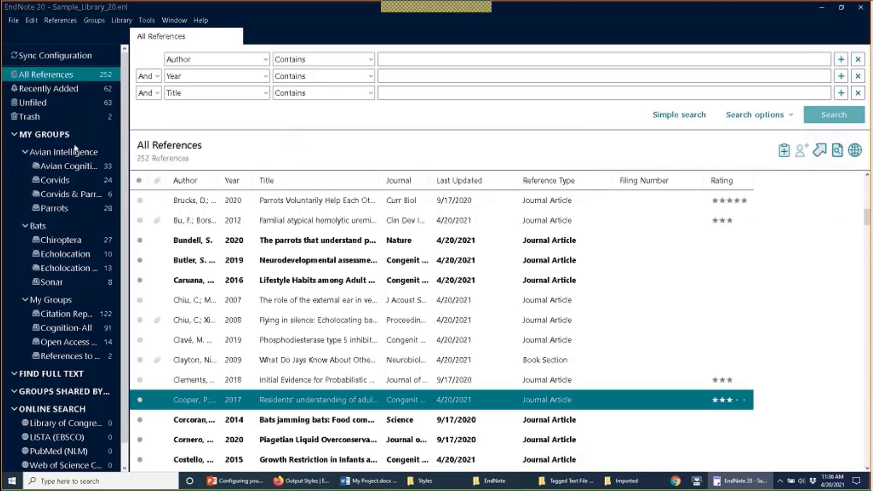
Step: Look over the Modify Reference Types table, then choose Export from Reference Types preferences
click(463, 175)
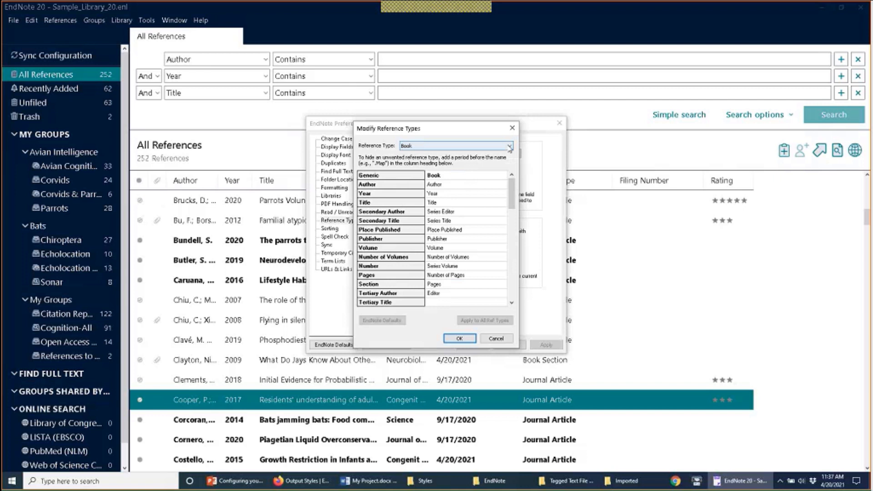
click(512, 128)
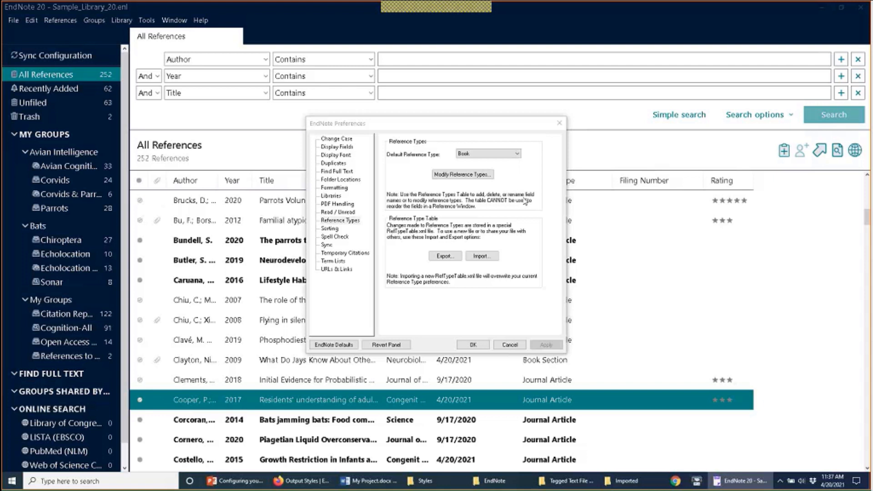
click(445, 256)
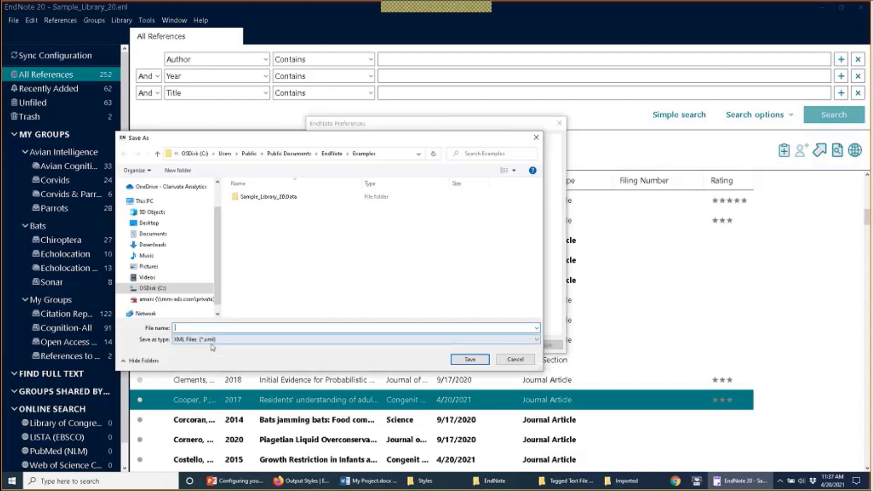
Step: Save the exported table to the Desktop as 'EN Ref Types'
click(149, 222)
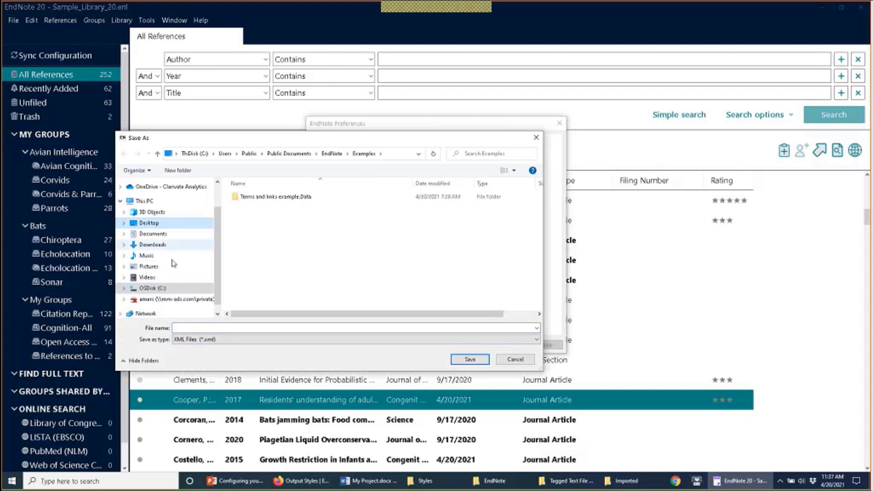
click(200, 326)
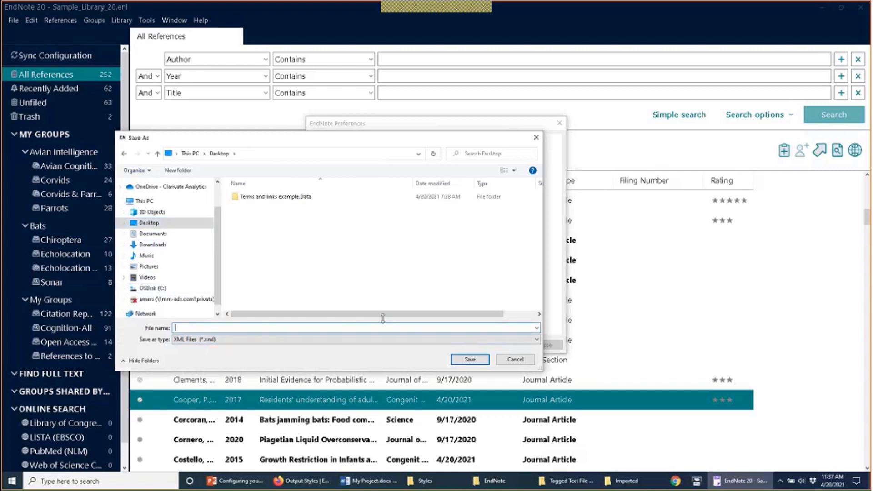
text(EN Ref 1)
text(ypes)
click(468, 359)
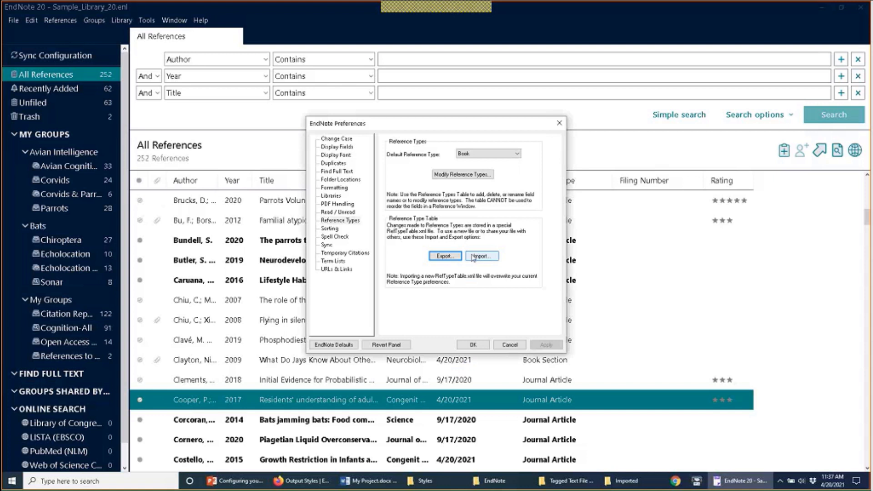
Step: Import the EN Ref Types.xml table from the Desktop into the Reference Types preferences
click(473, 257)
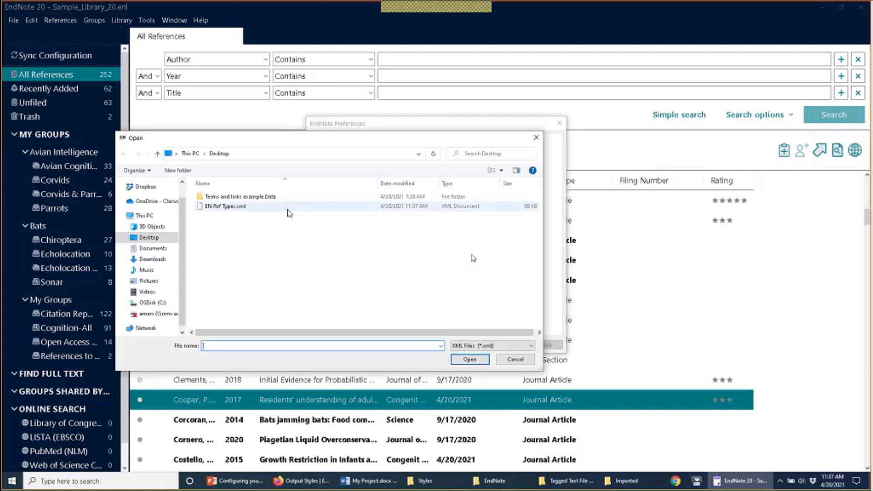
double_click(288, 207)
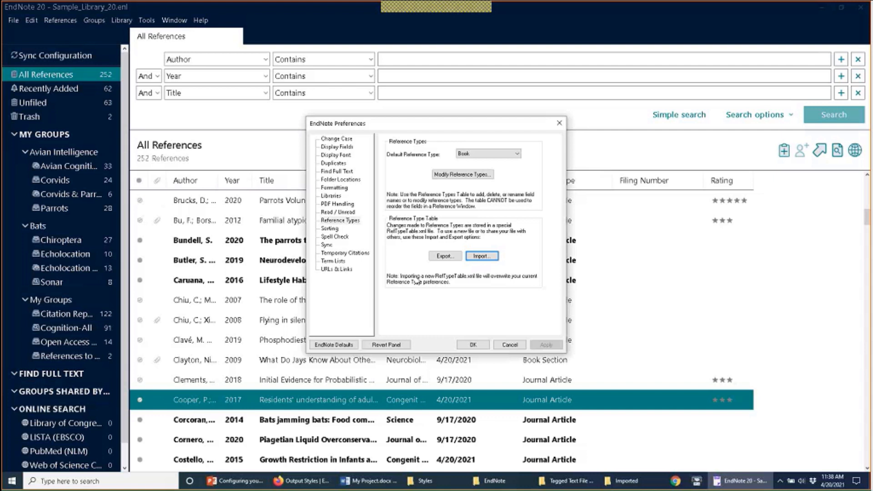
click(443, 256)
click(482, 256)
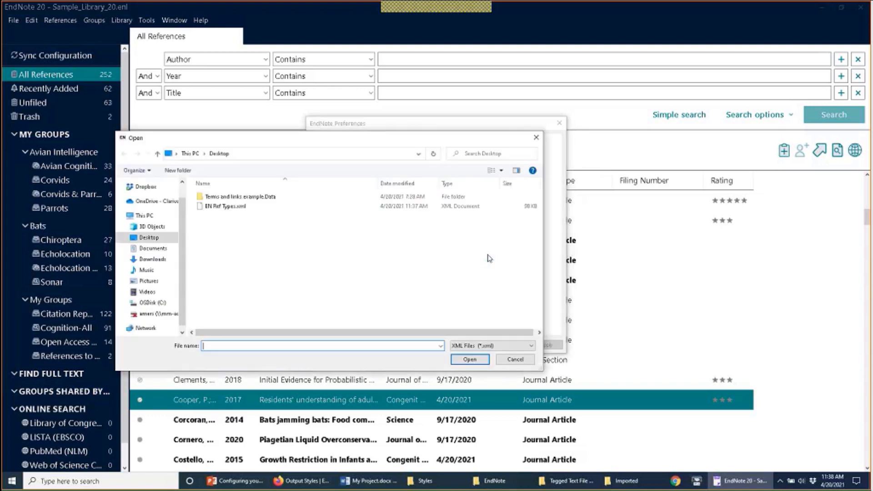
double_click(215, 207)
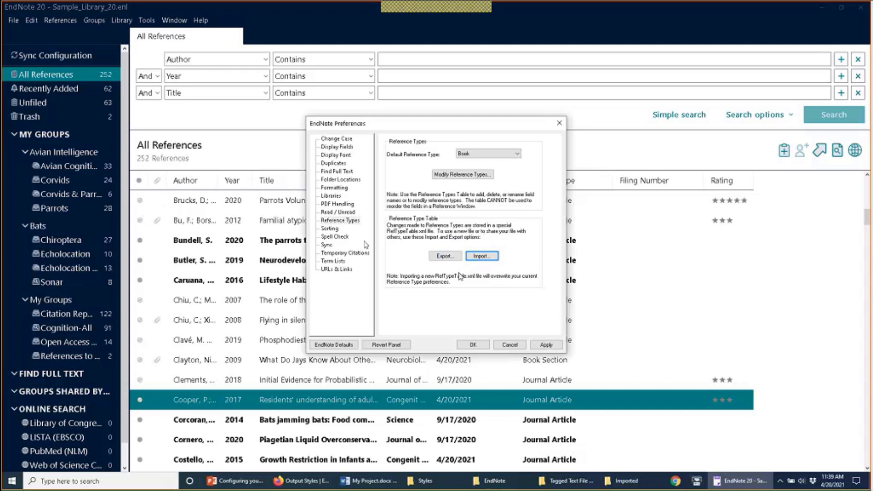
Step: Show the Sorting preferences that list words ignored when sorting references
click(329, 229)
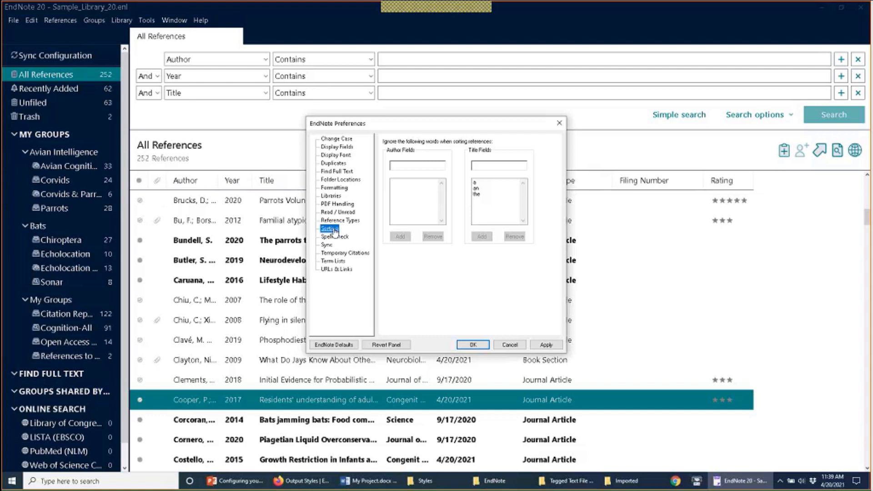
Step: Close Preferences, select the von Bayern reference, and scroll the list right and back to Author
click(509, 345)
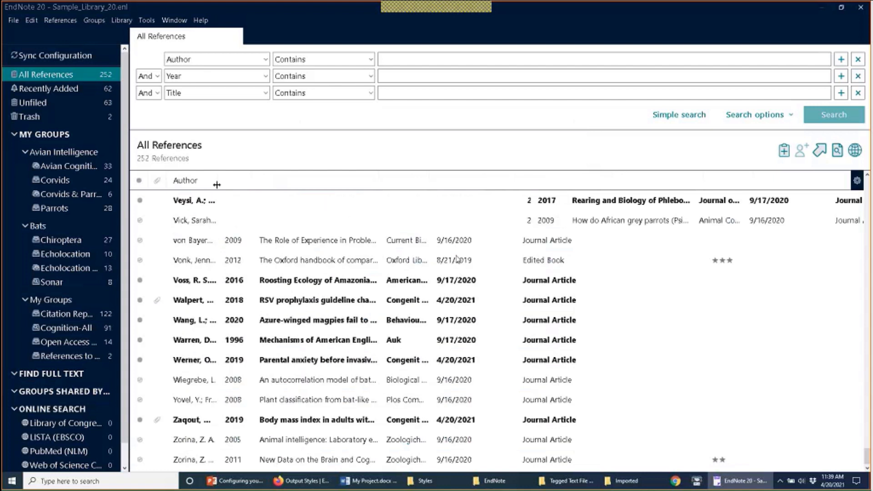
click(213, 248)
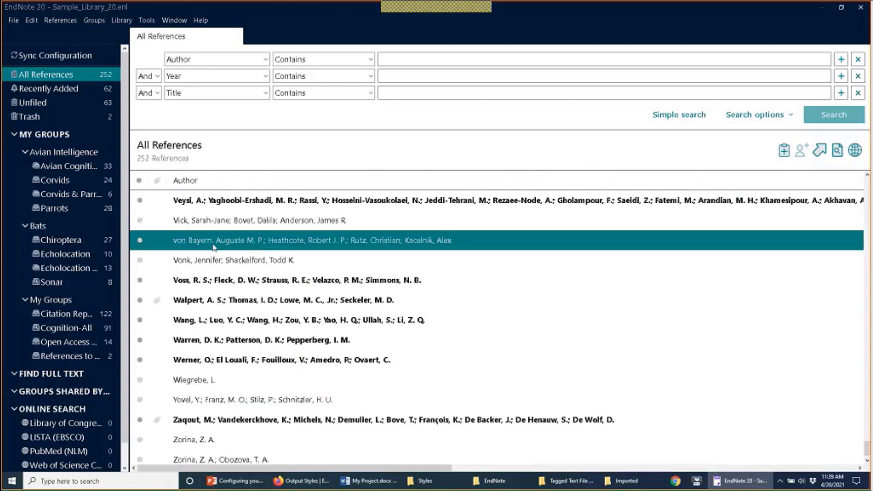
scroll(232, 253, right, 5)
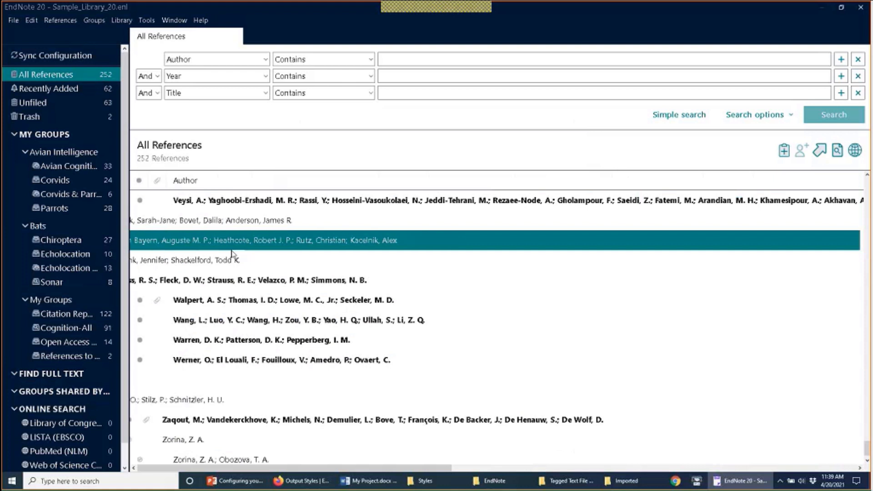
scroll(230, 253, right, 5)
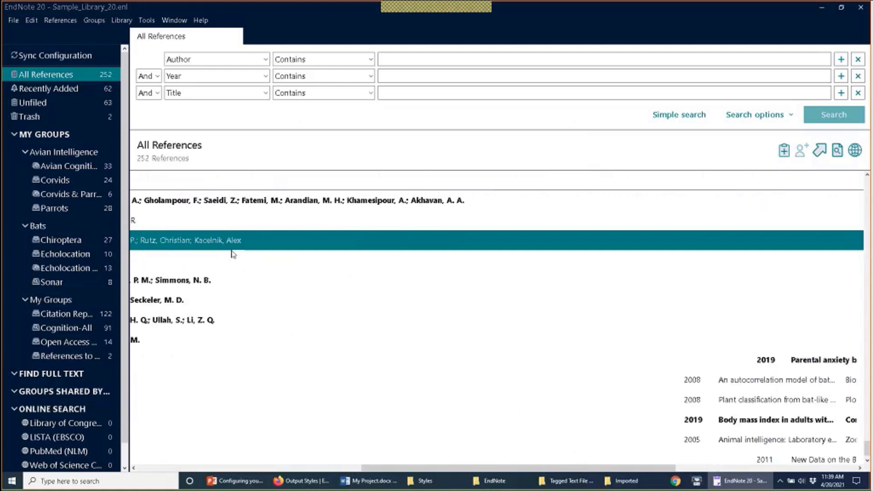
scroll(208, 234, right, 5)
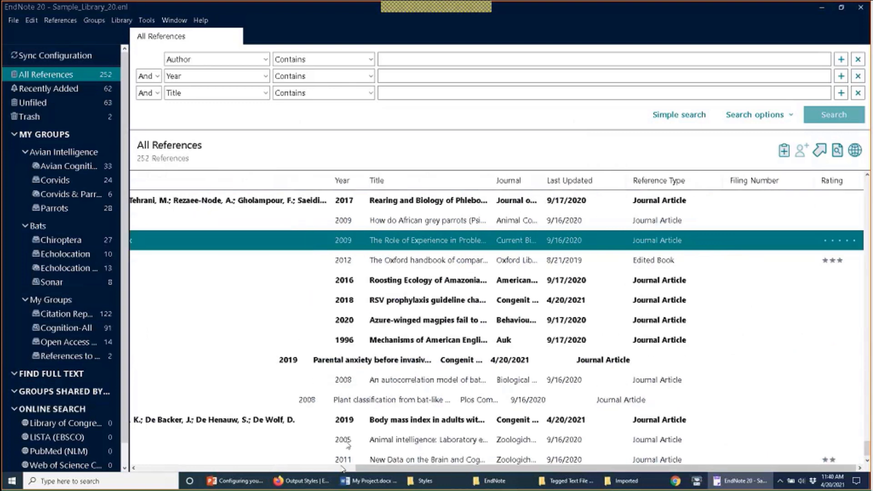
click(342, 470)
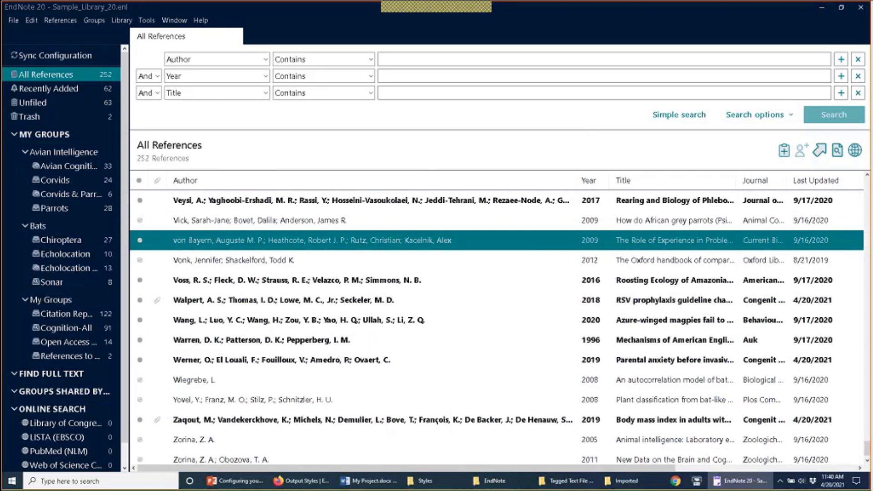
Step: Add 'von' to the Author Fields words ignored in sorting, then save the preferences with OK
click(31, 20)
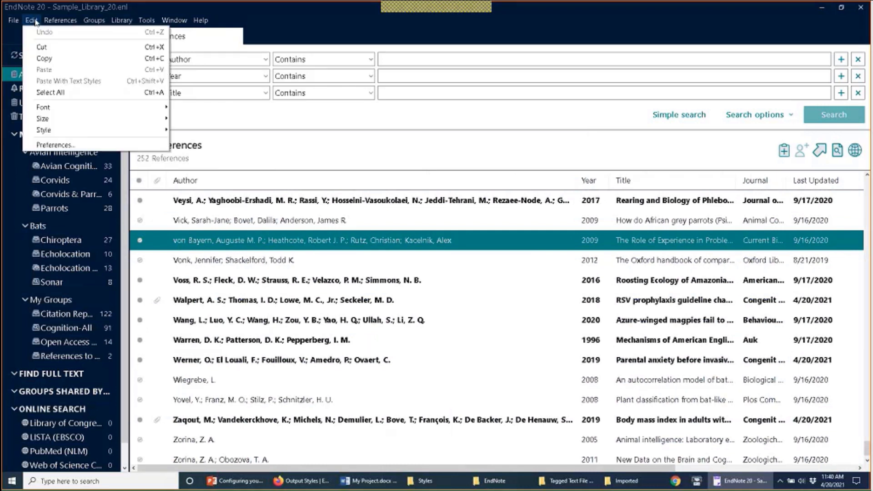
click(54, 145)
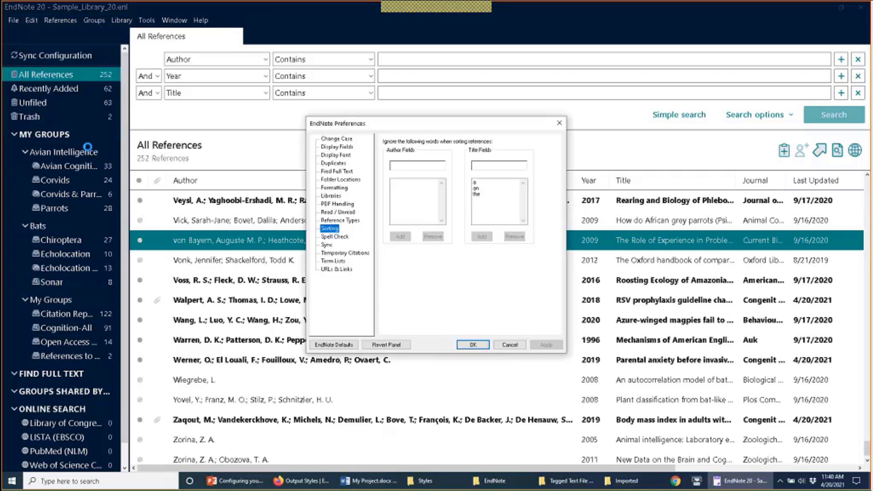
click(403, 167)
text(von)
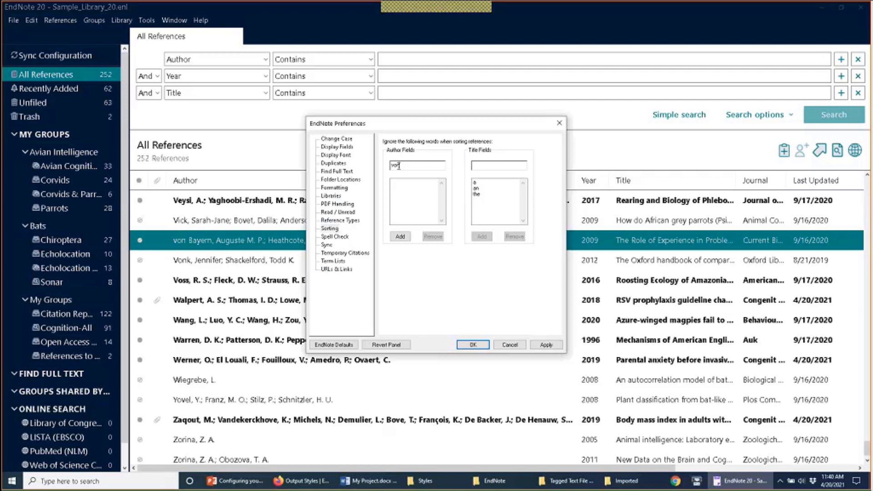
drag(399, 166, 361, 159)
text(Von)
key(ctrl+a)
click(400, 237)
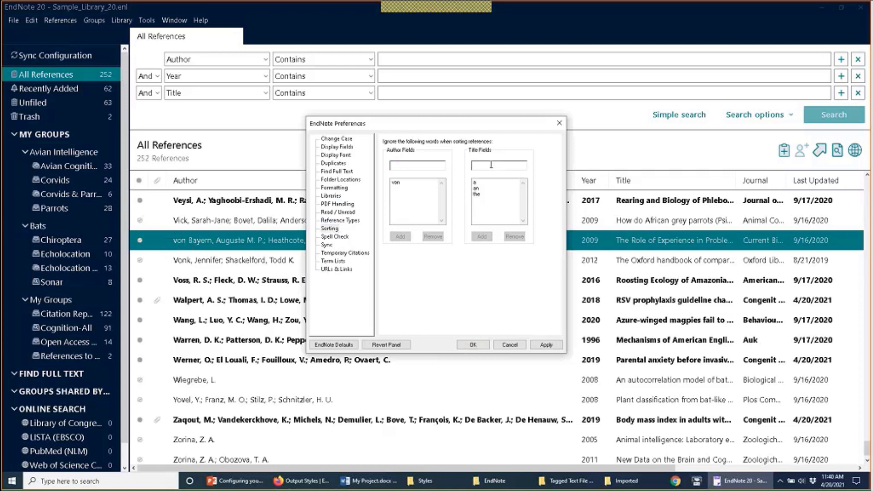
click(477, 194)
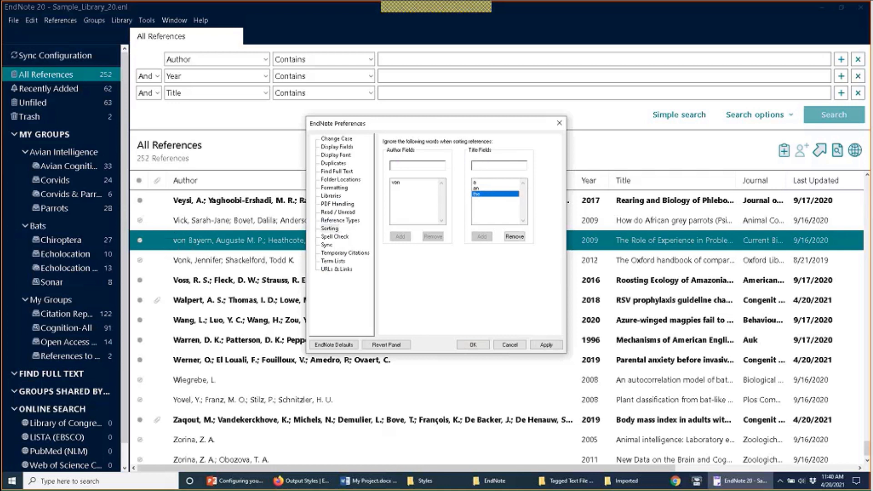
click(473, 345)
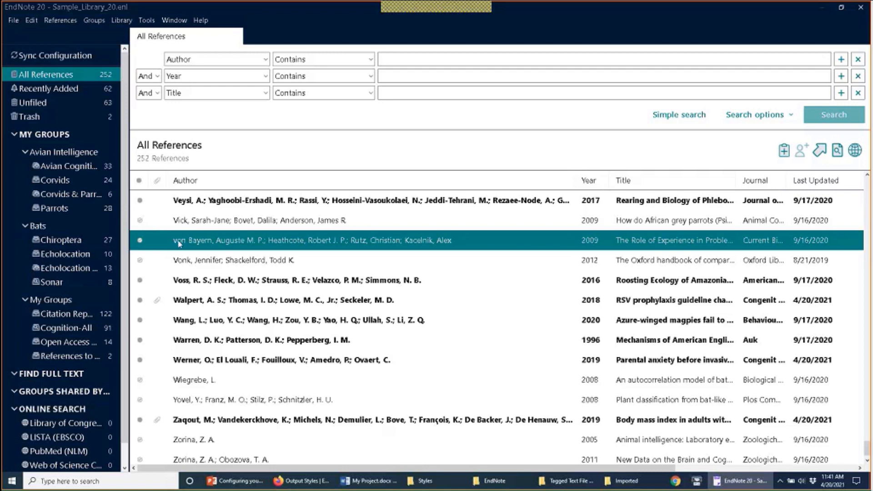
Step: Sort the list by Author, ending ascending at the top, with von Bayern filed under B
click(198, 182)
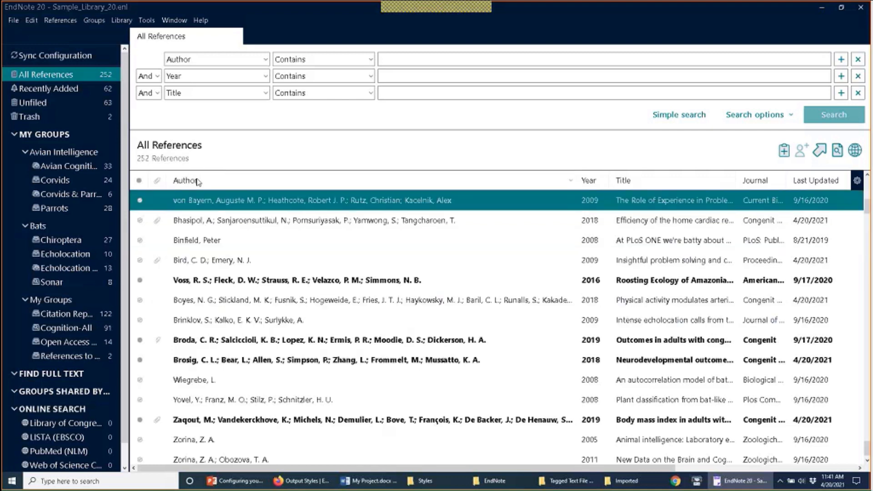
click(198, 182)
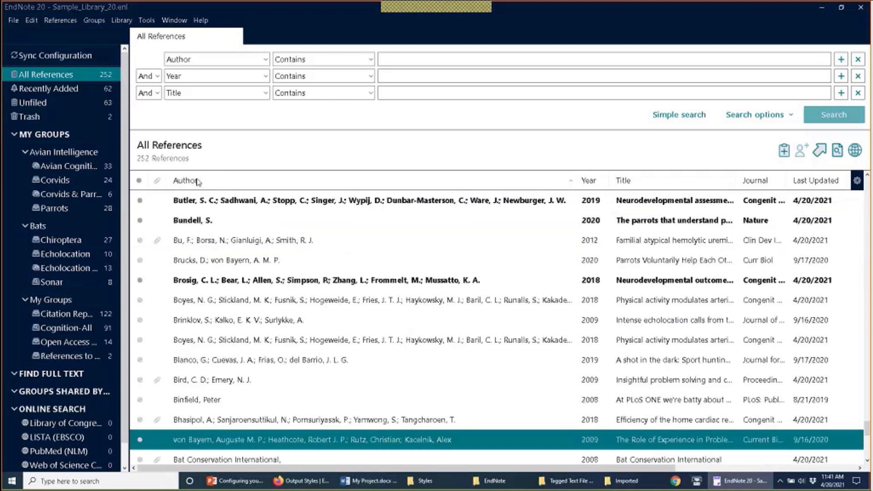
scroll(266, 223, up, 2)
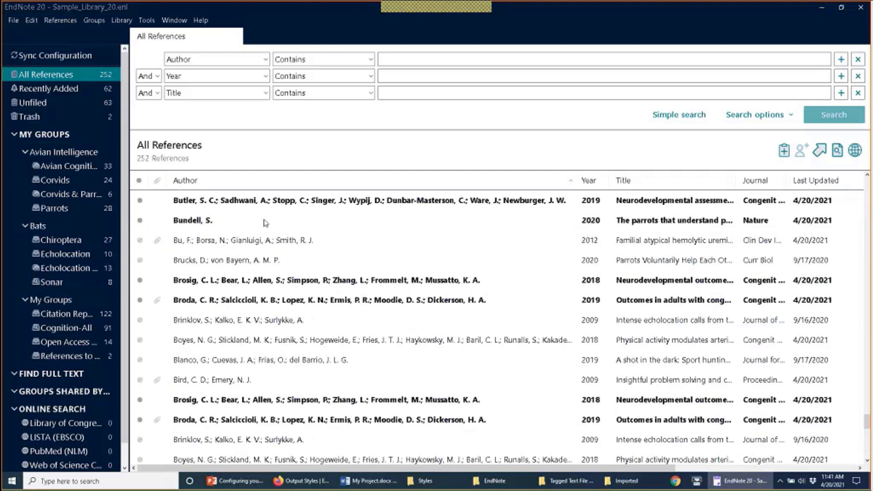
scroll(266, 223, up, 5)
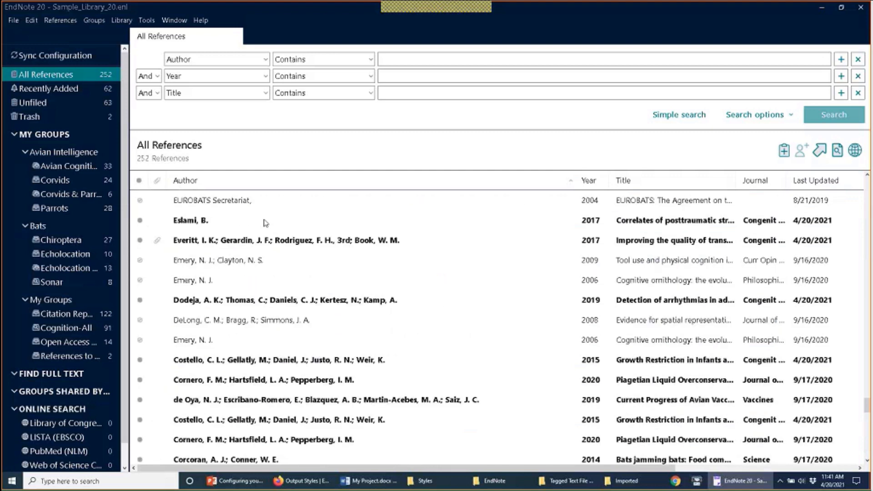
click(254, 181)
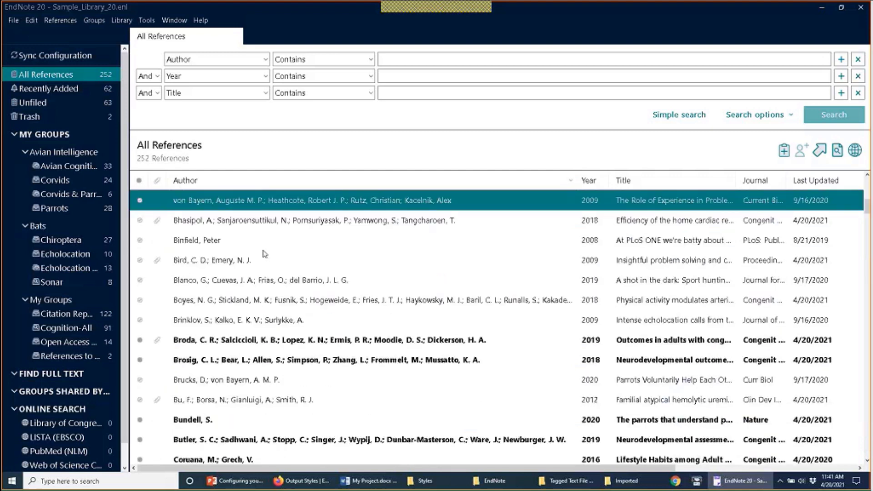
scroll(263, 254, up, 2)
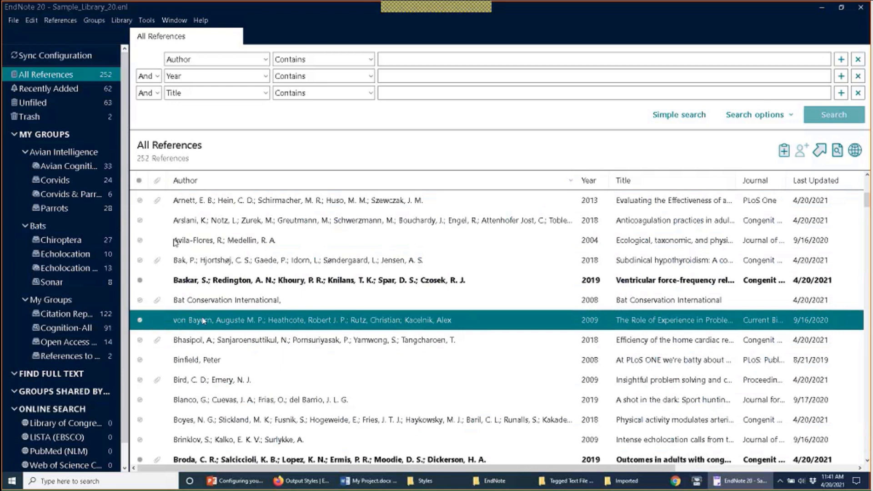
Step: Reopen EndNote Preferences and switch to the Spell Check panel
click(33, 21)
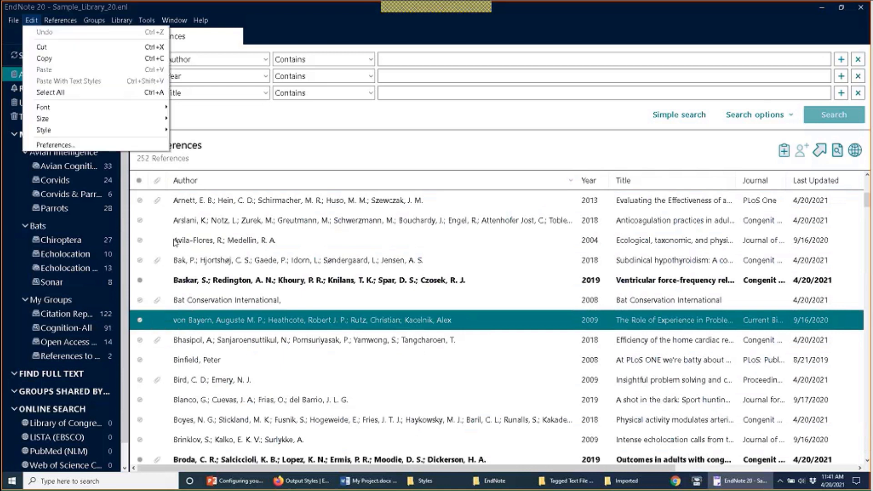
click(77, 146)
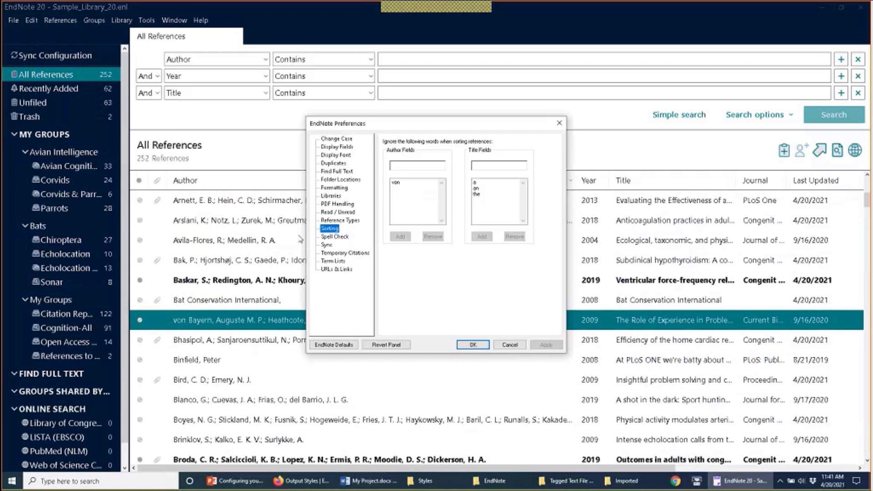
click(335, 237)
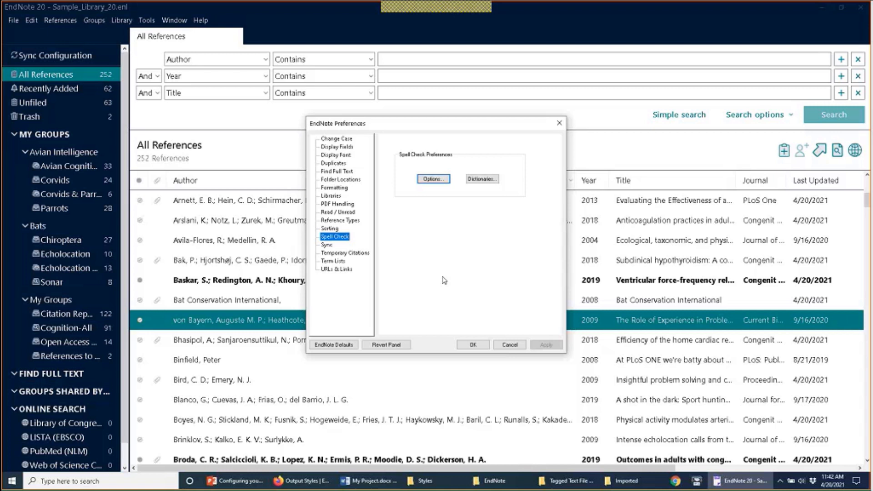
click(434, 180)
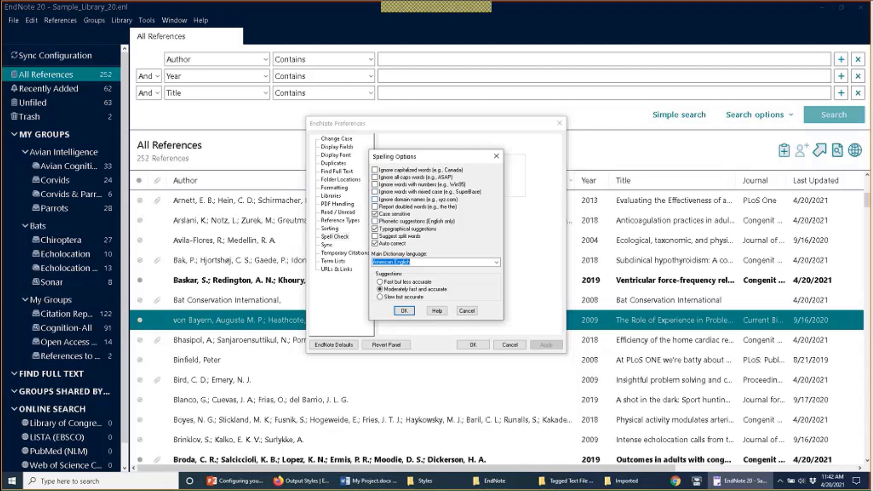
click(497, 262)
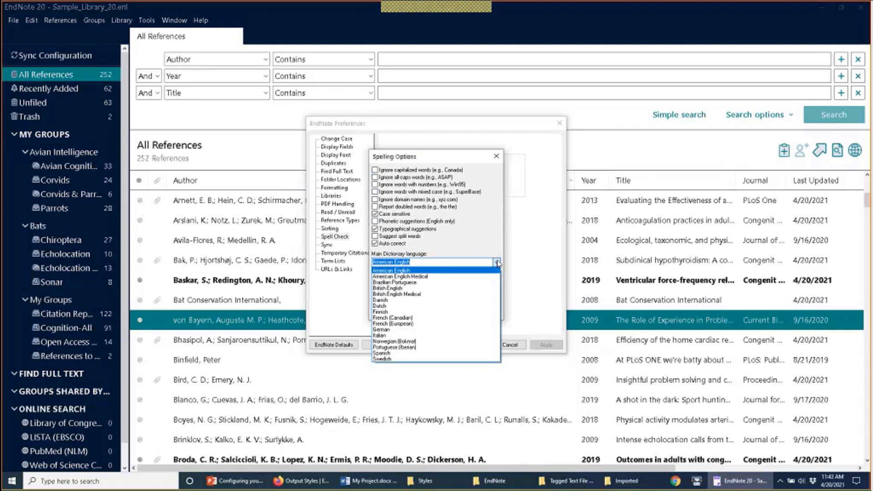
click(497, 263)
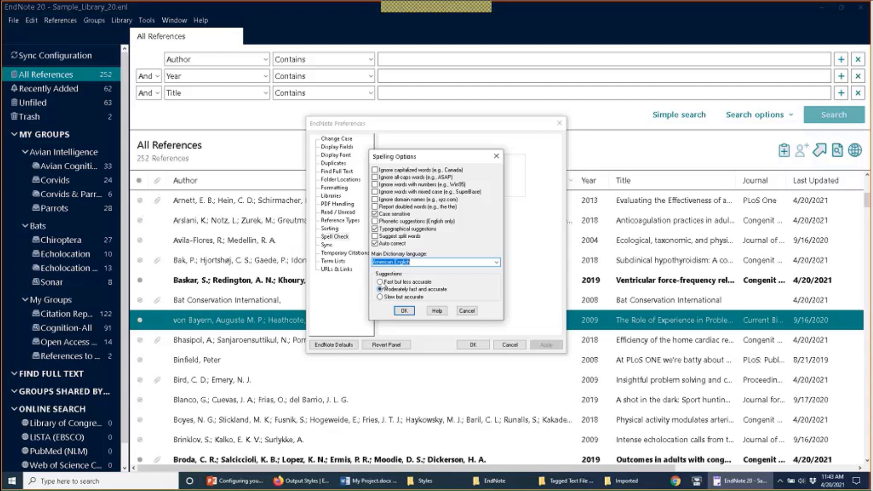
click(382, 283)
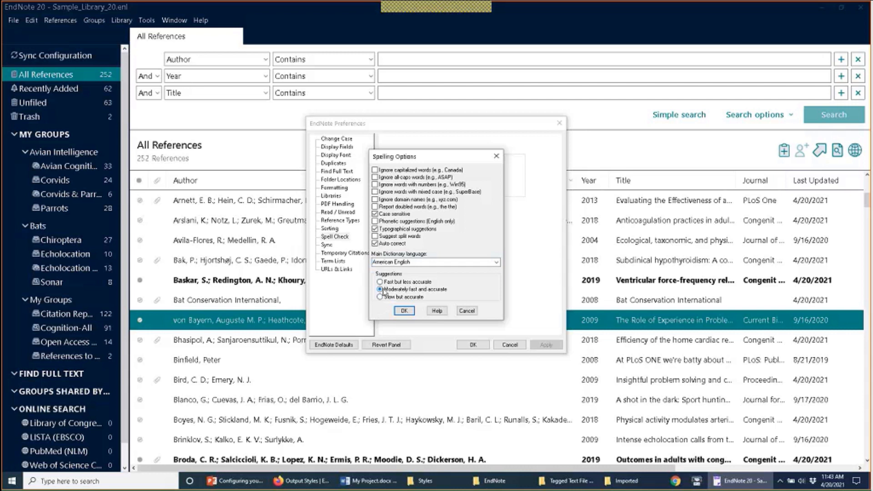
click(405, 311)
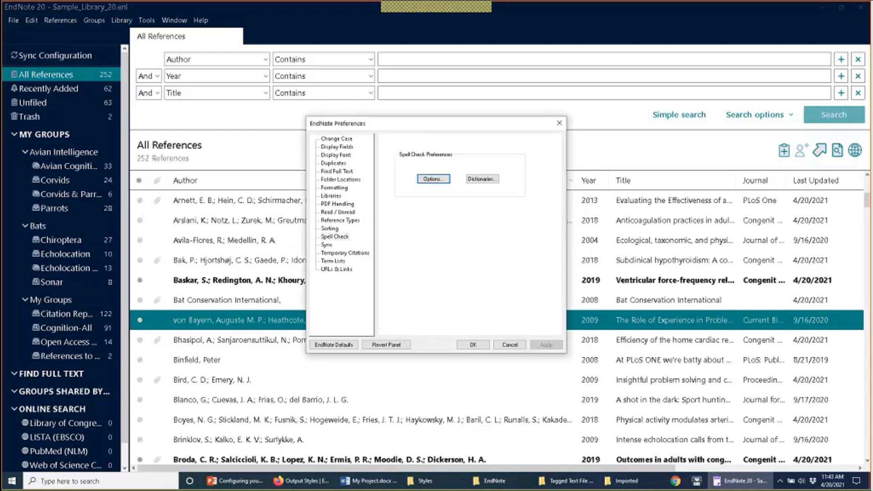
Step: Open Spelling Dictionaries, view the dictionary files, then cancel adding a dictionary file
click(475, 178)
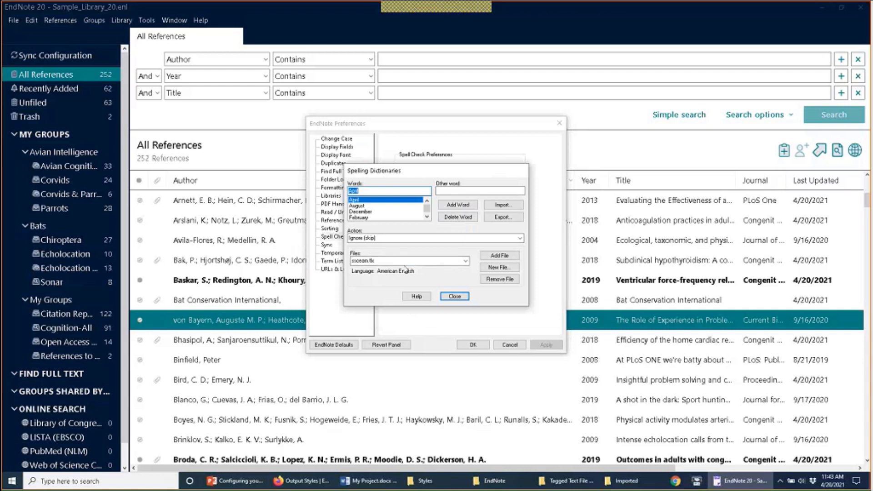
click(466, 261)
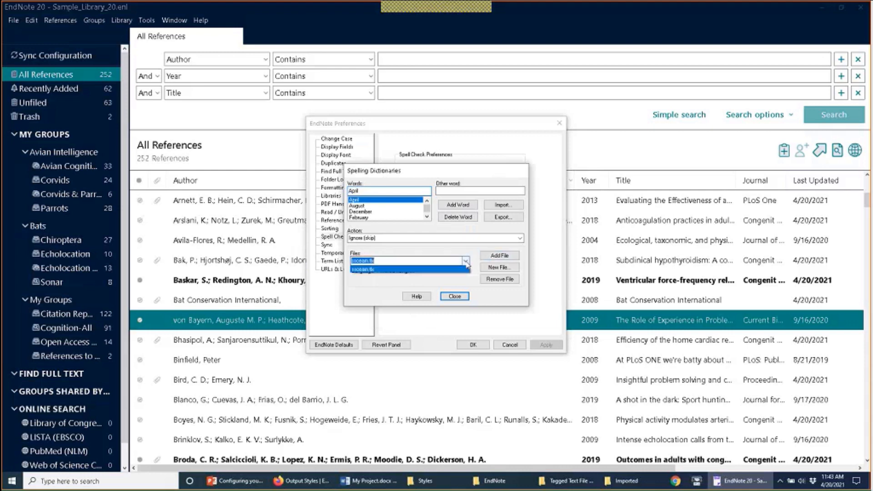
click(500, 255)
click(500, 256)
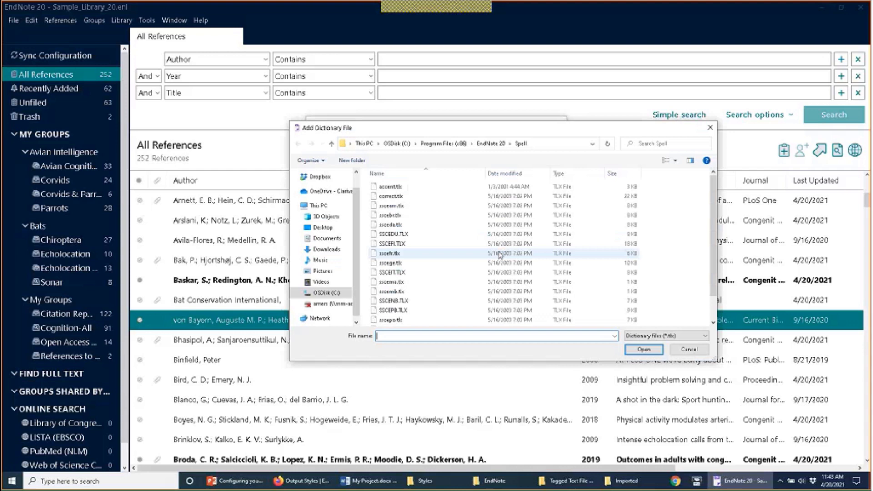
key(Escape)
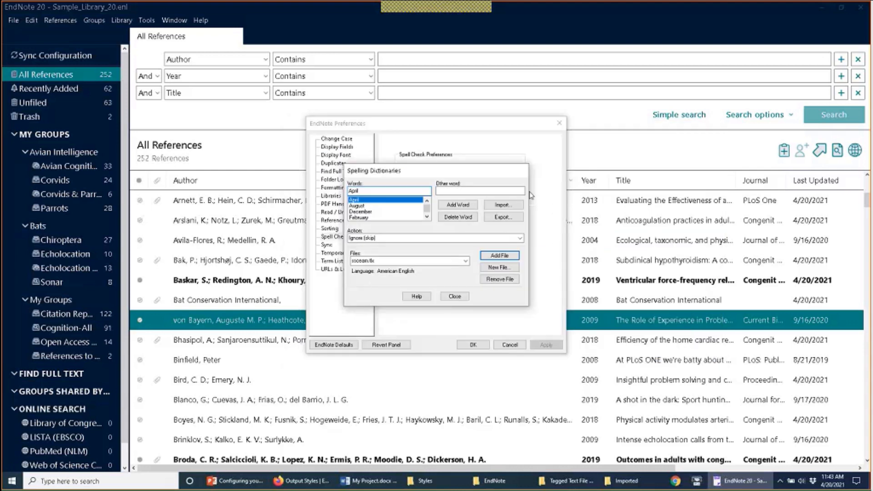
Step: Browse the Words list, select the Other word field, and close Spelling Dictionaries
click(428, 217)
click(427, 218)
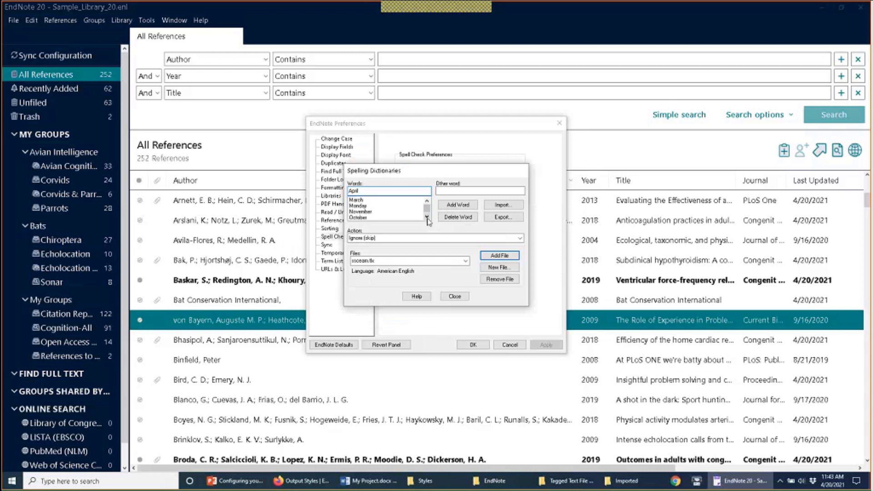
click(427, 217)
click(428, 217)
click(427, 217)
click(428, 218)
click(482, 191)
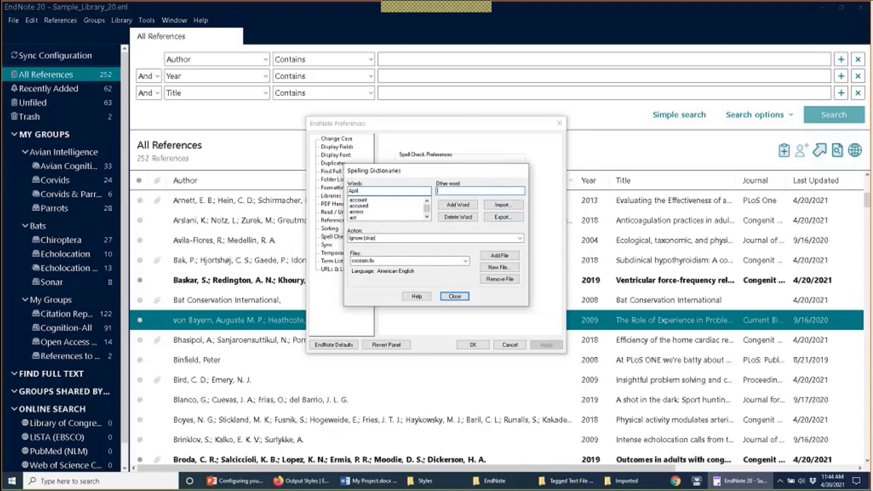
click(455, 297)
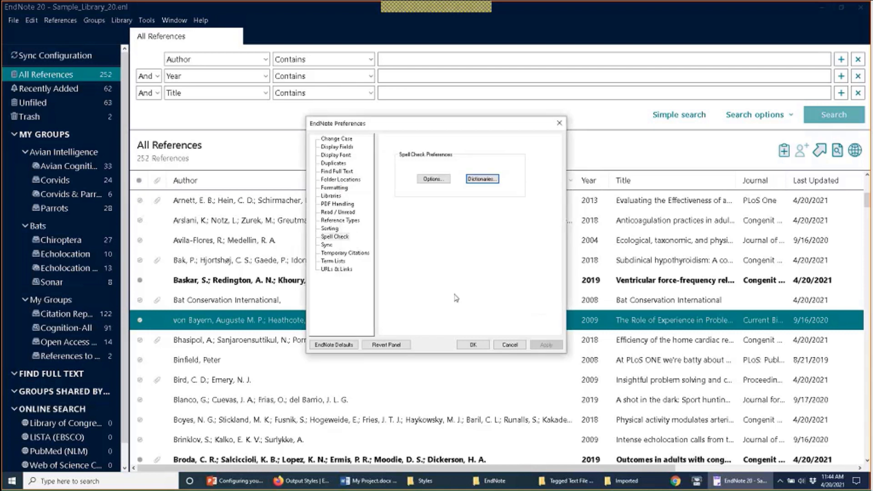
Step: Close Preferences and run a library-wide Spell Check, dismissing the finished message
click(473, 345)
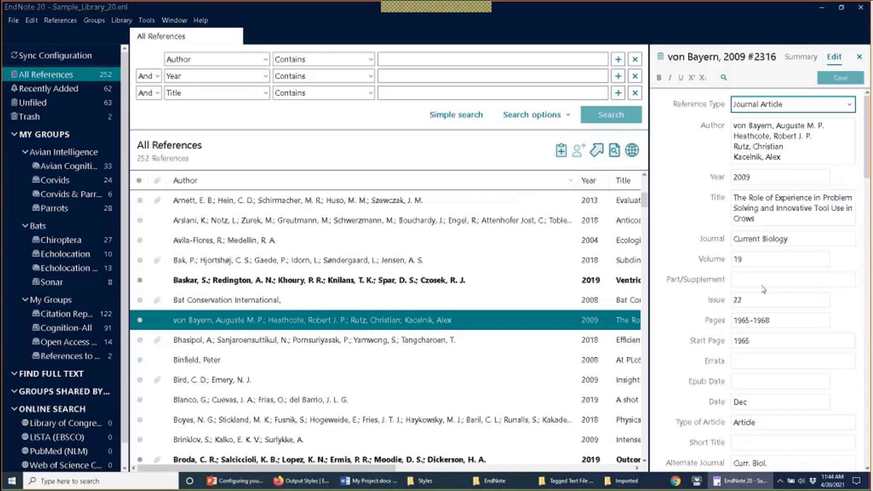
scroll(764, 290, down, 5)
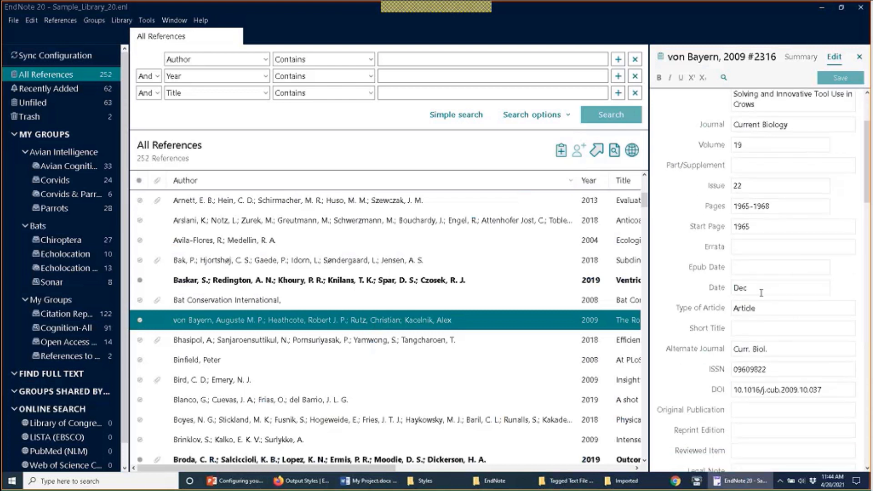
scroll(761, 293, down, 10)
scroll(764, 298, up, 15)
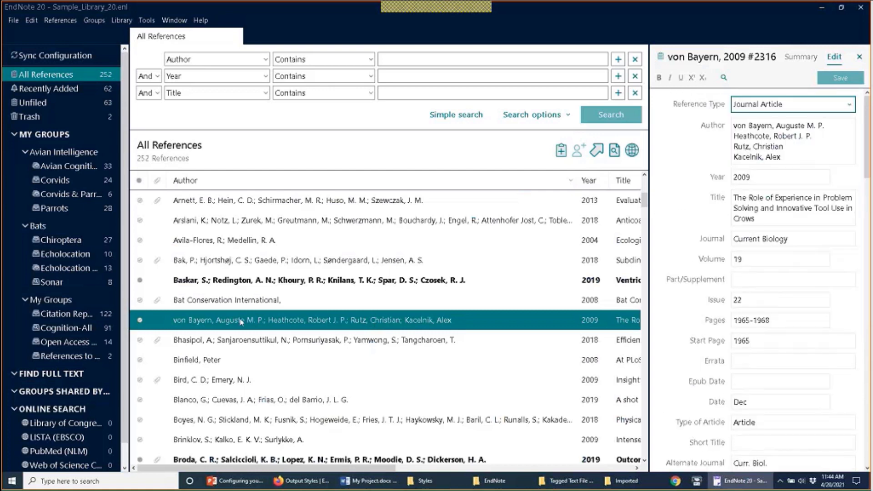
click(119, 22)
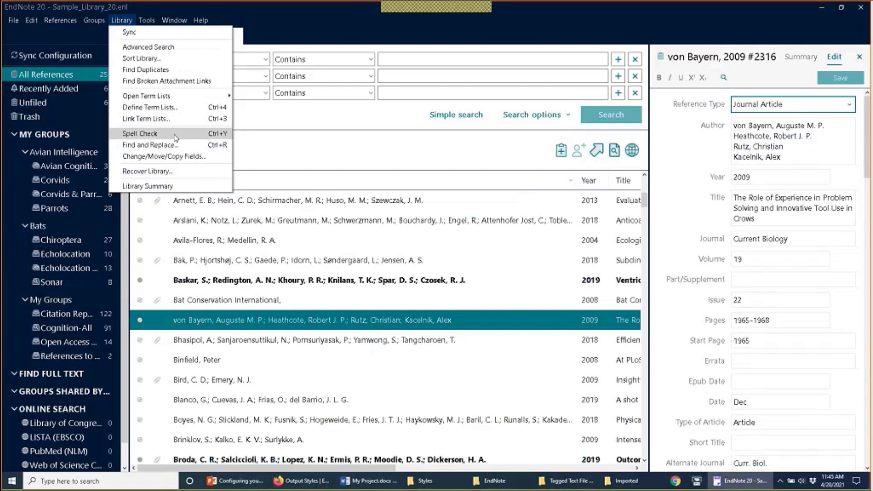
click(176, 134)
click(481, 256)
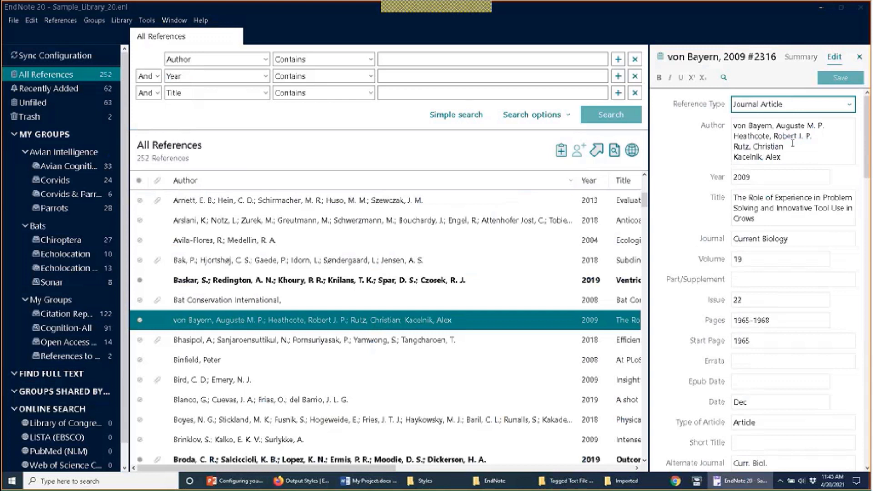
Step: Spell-check the open von Bayern reference, try adding 'Dec' to the dictionary, then cancel
click(801, 56)
click(838, 58)
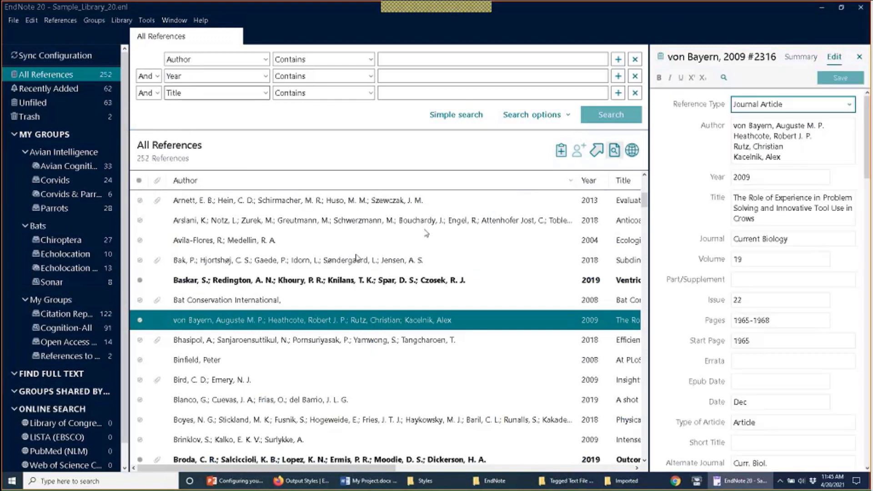
click(147, 20)
click(157, 130)
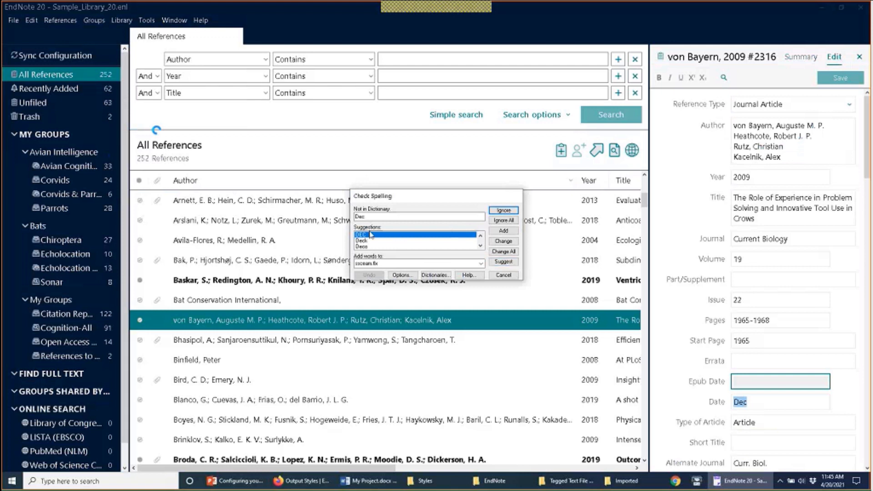
click(504, 232)
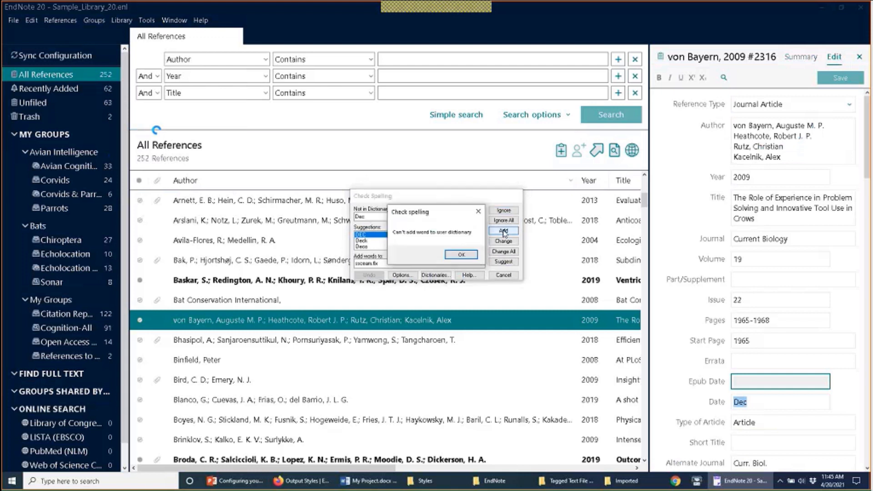
click(462, 256)
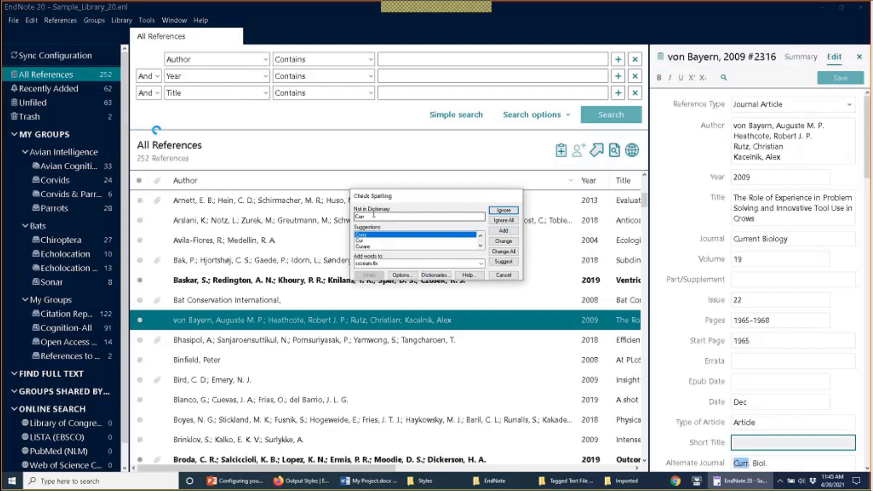
click(497, 276)
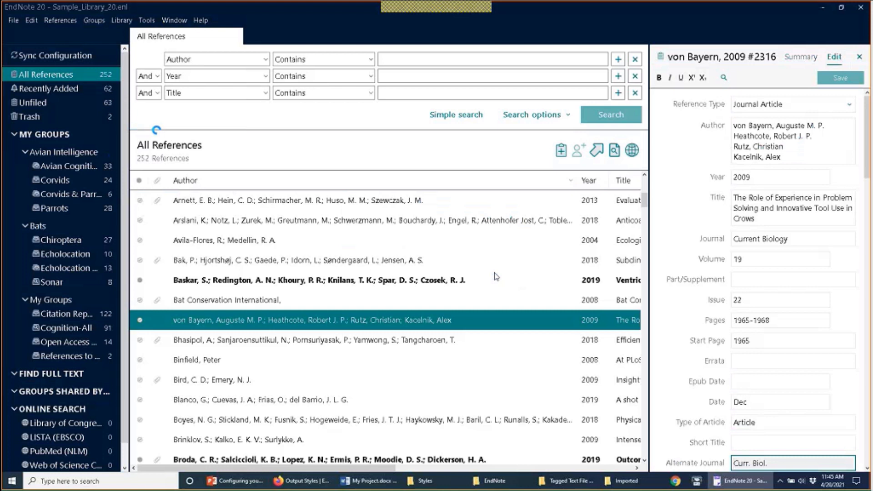
Step: Open the Sync panel in Preferences and choose Enable Sync to get the EndNote Login
click(39, 21)
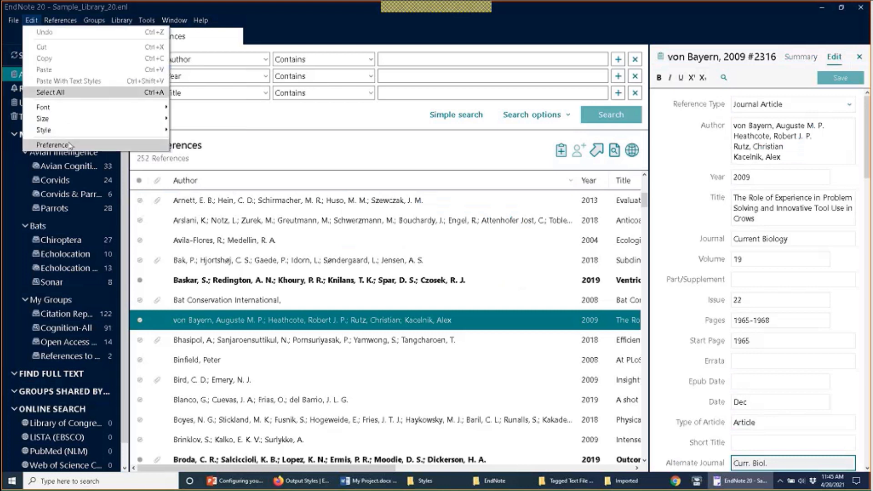
click(63, 146)
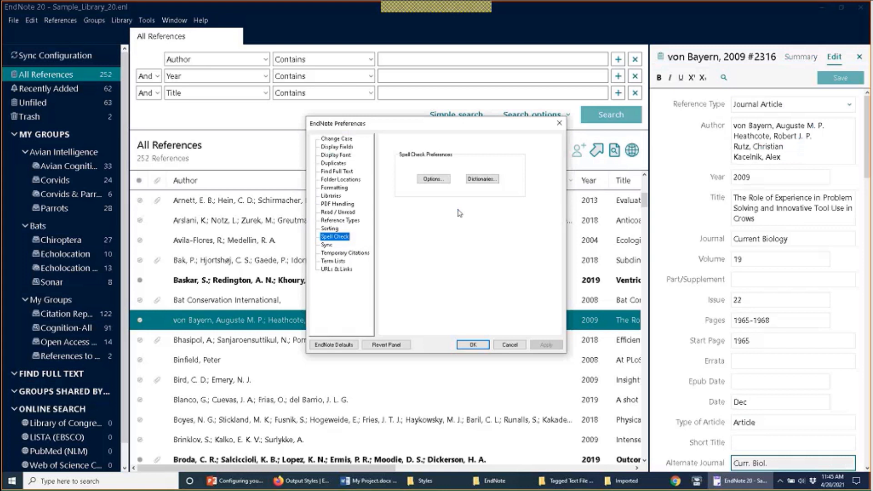
click(325, 247)
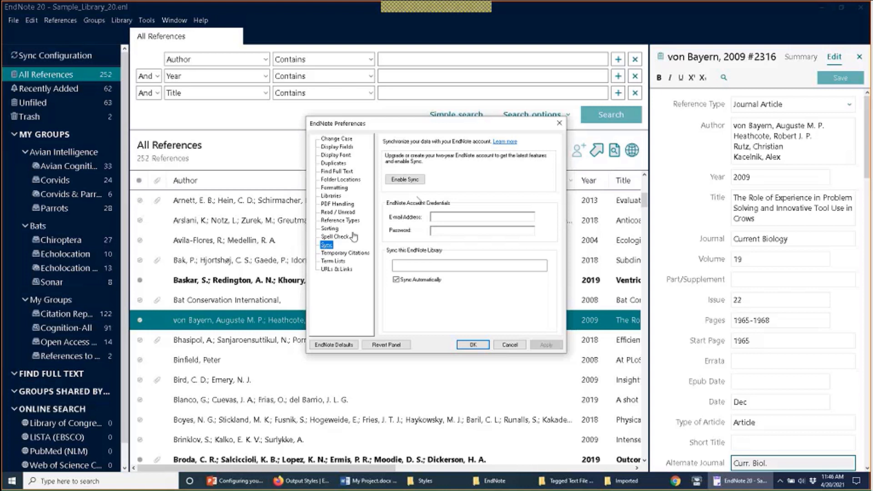
click(405, 180)
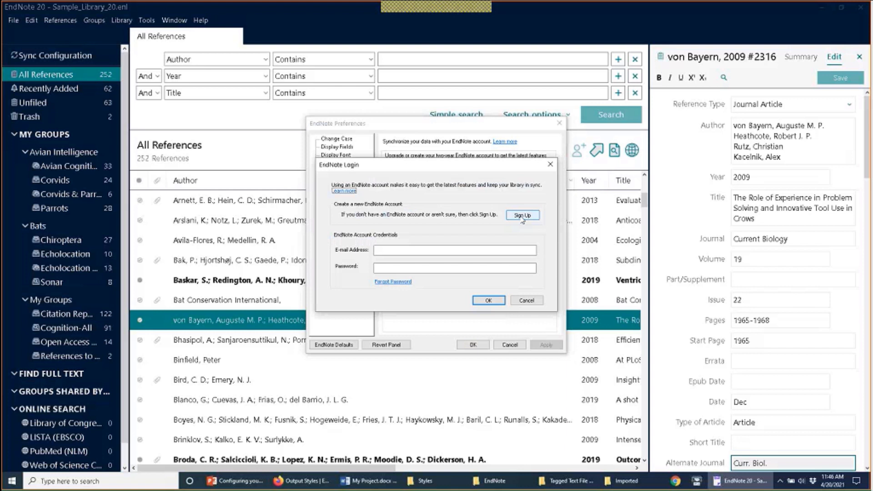
Step: Log in with the account e-mail and password, then confirm the Sync preferences with OK
click(476, 254)
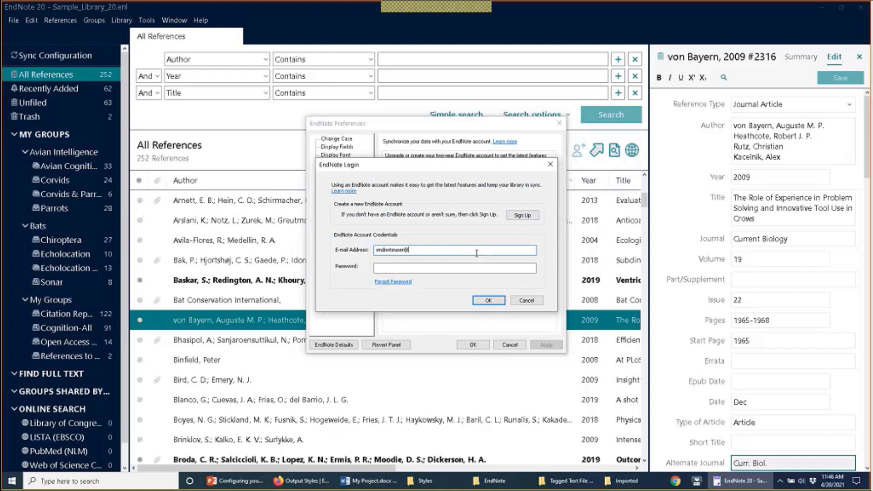
key(Tab)
text(***)
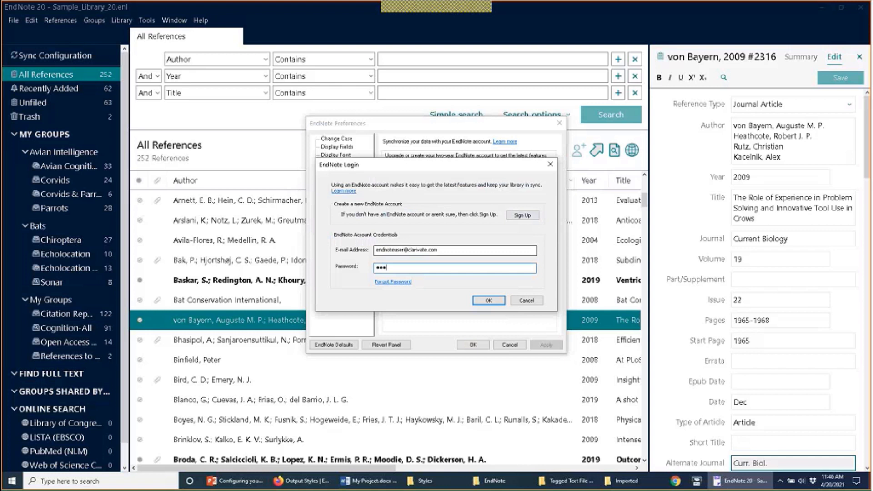
text(*********)
click(491, 301)
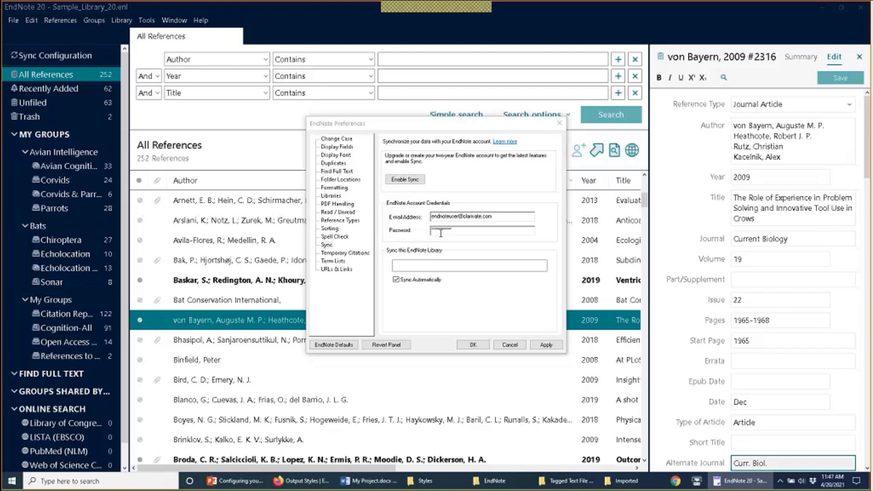
click(328, 246)
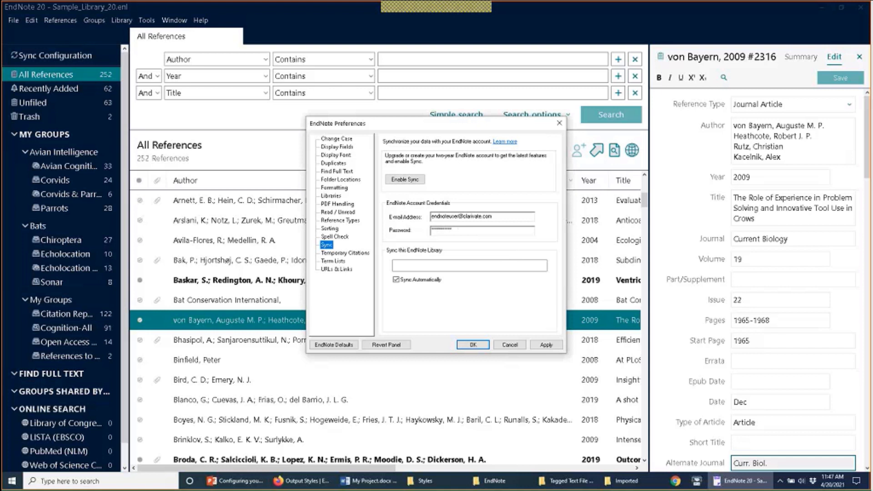
click(474, 345)
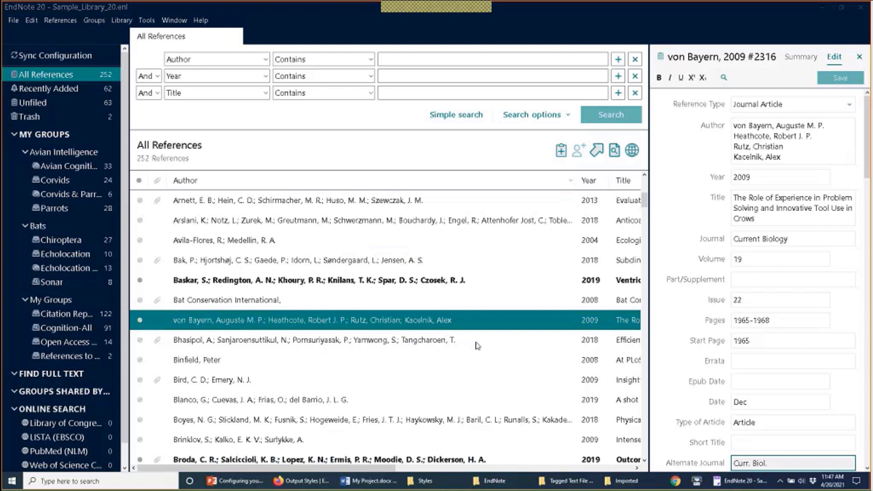
Step: Run Library > Sync, agree to merge, skip the backup, and widen the groups pane
click(123, 21)
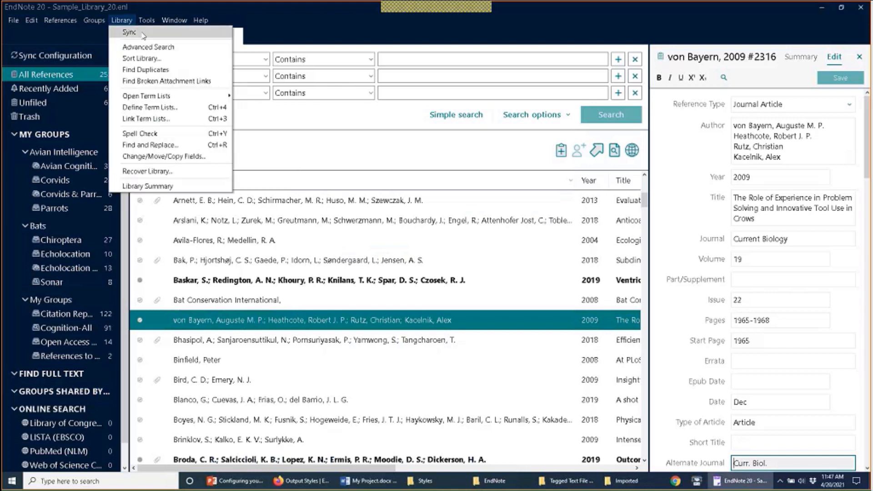
click(130, 32)
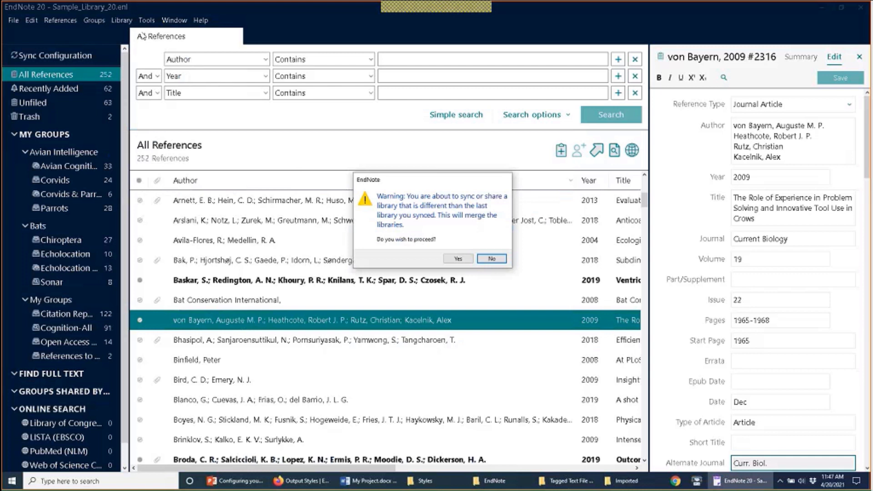
click(459, 259)
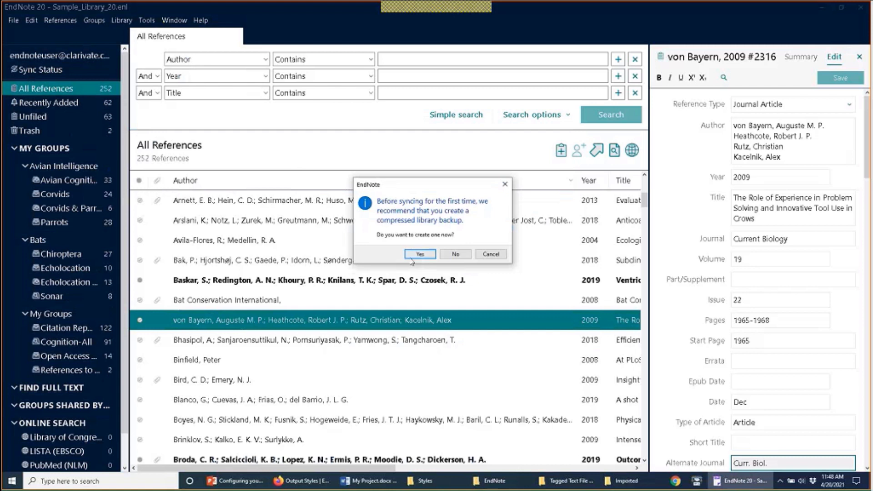
click(454, 258)
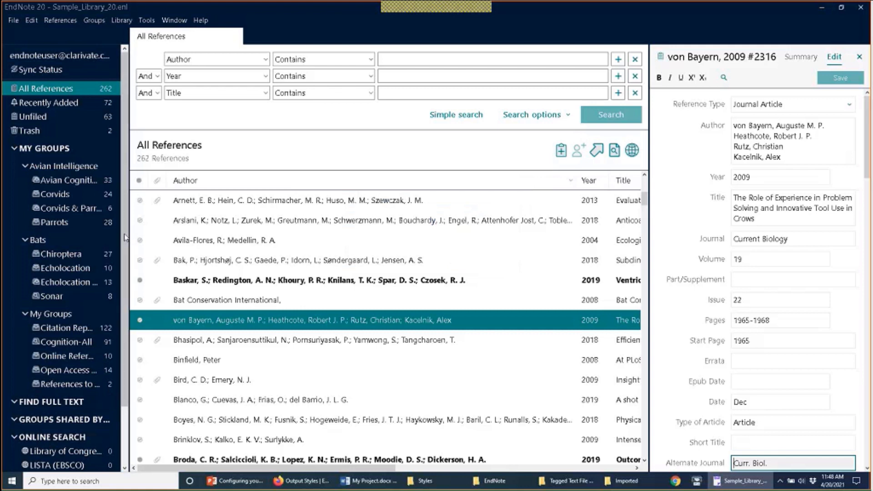
drag(125, 237, 147, 236)
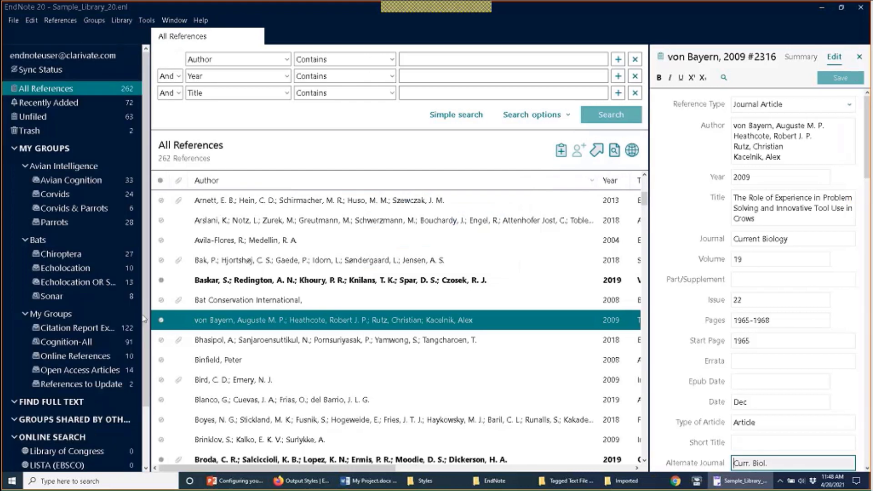
Step: Check the Online References group and the sync progress, then go back to All References
click(124, 354)
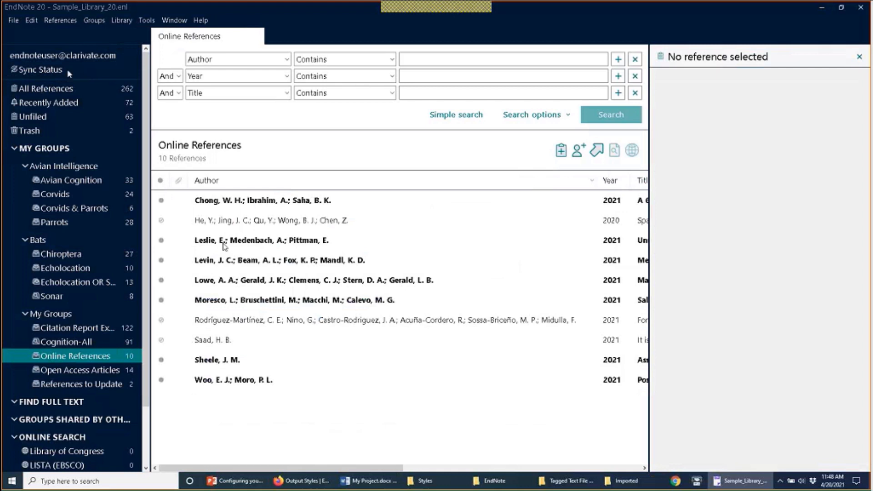
click(52, 69)
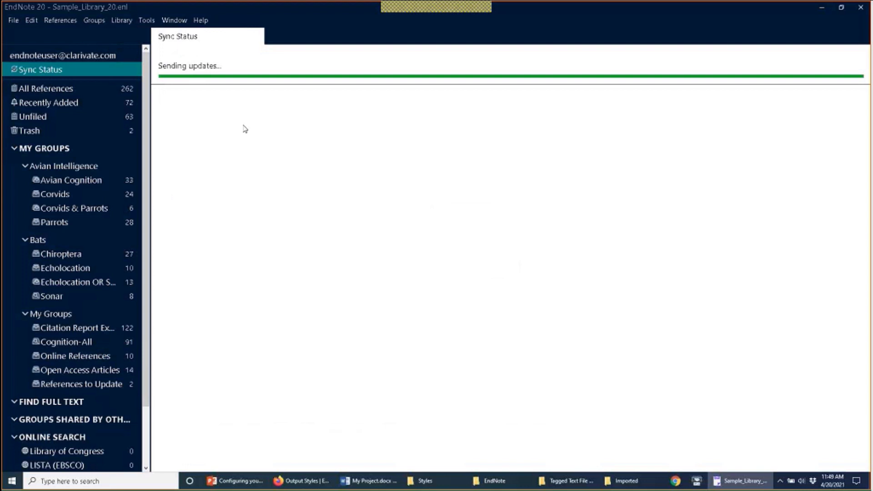
click(85, 89)
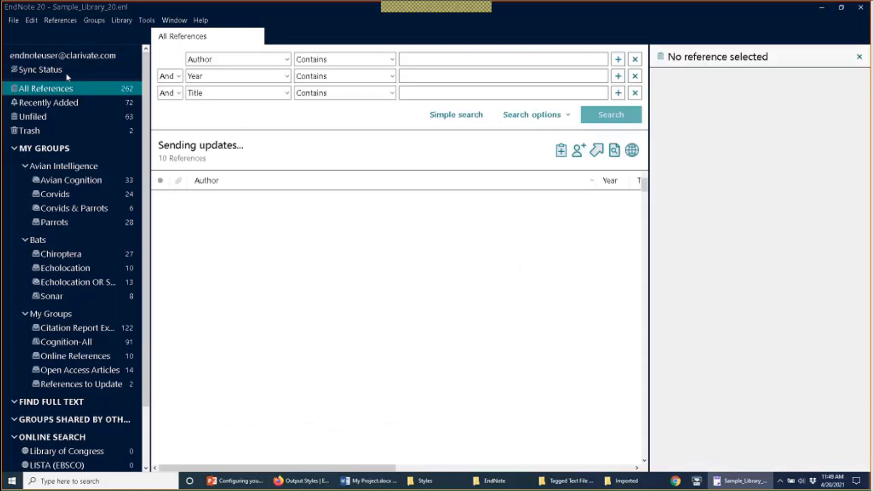
Step: Watch the sync finish in Sync Status, then return to the 262-reference All References list
click(62, 72)
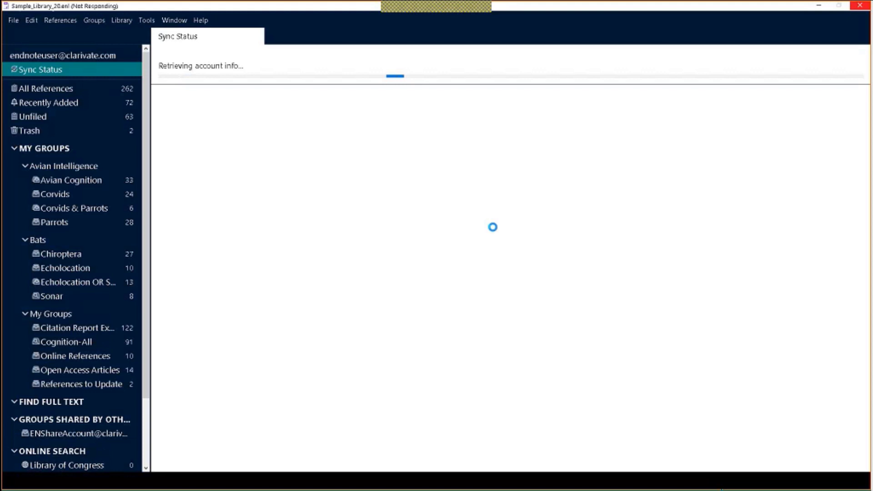
click(823, 8)
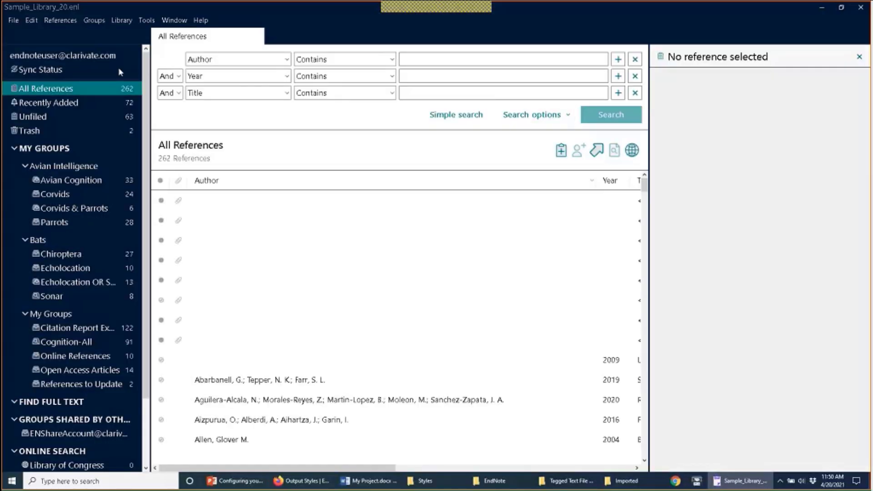
click(71, 71)
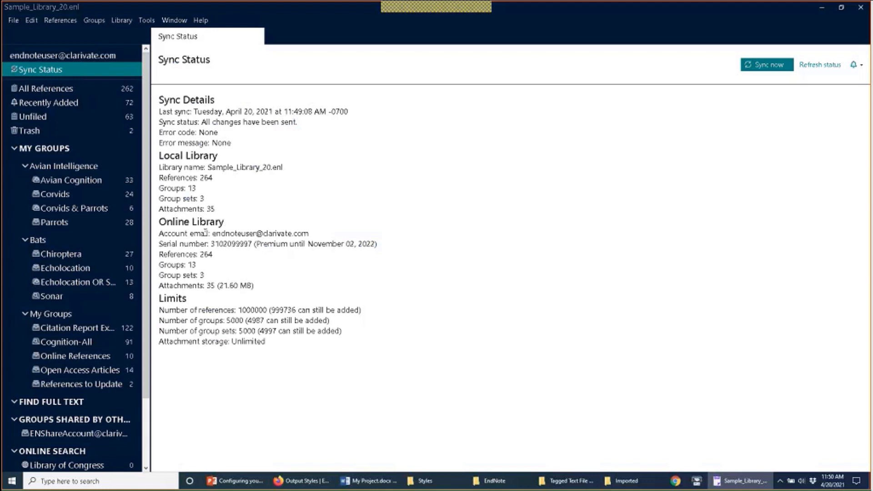
click(59, 90)
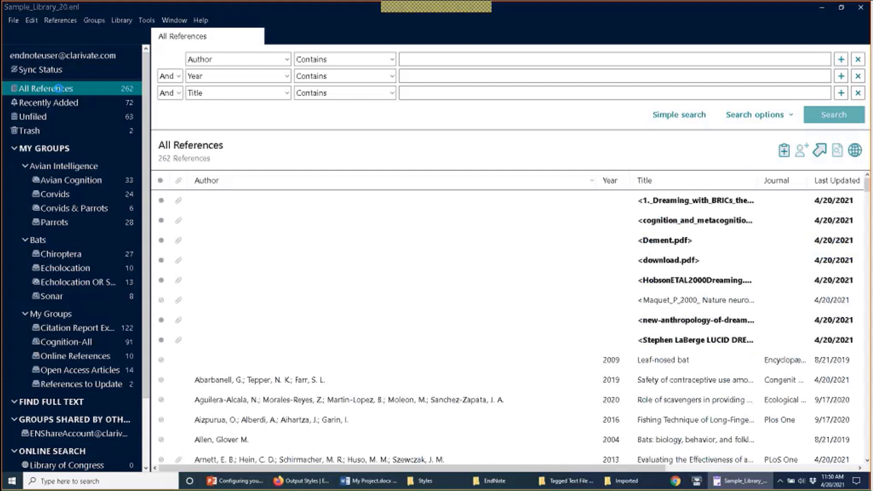
Step: Turn off Sync Automatically in EndNote's Sync preferences
click(35, 22)
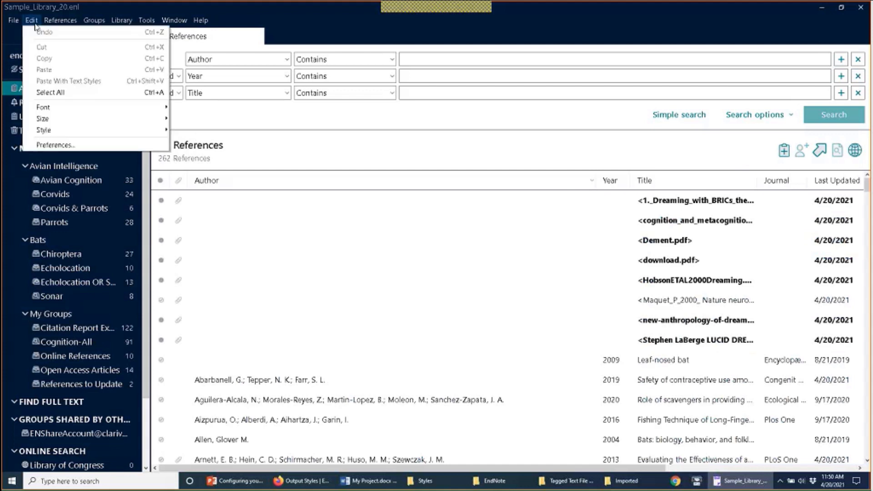
click(44, 146)
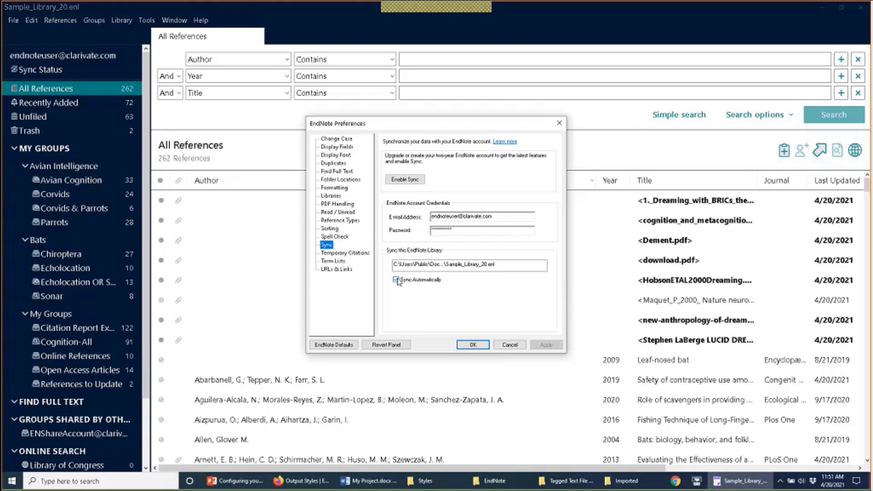
click(396, 280)
click(461, 347)
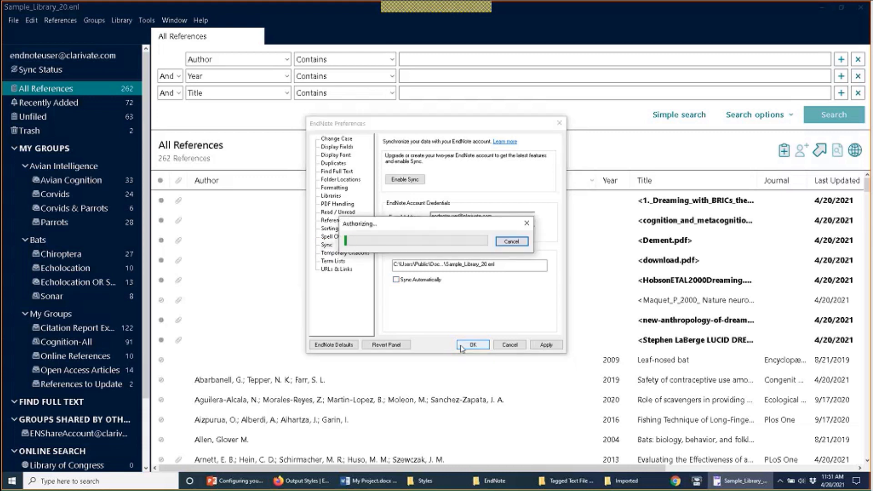
Step: Sync the library with the online account immediately
click(129, 20)
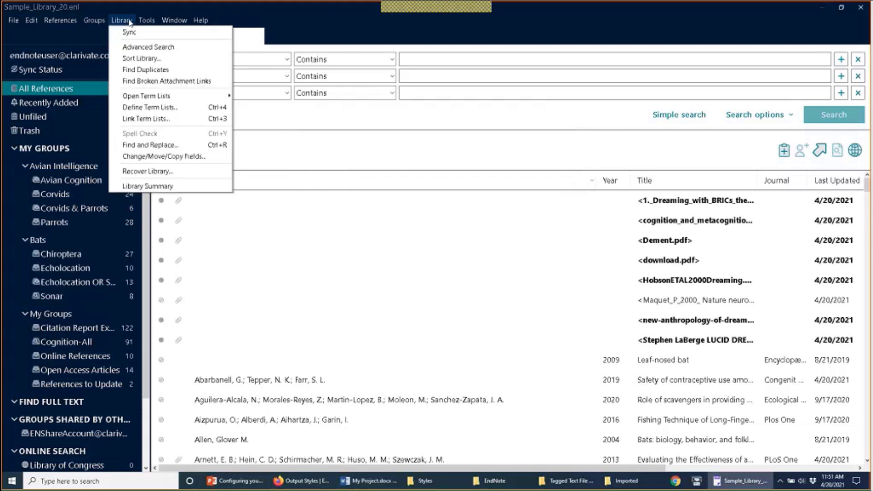
click(143, 33)
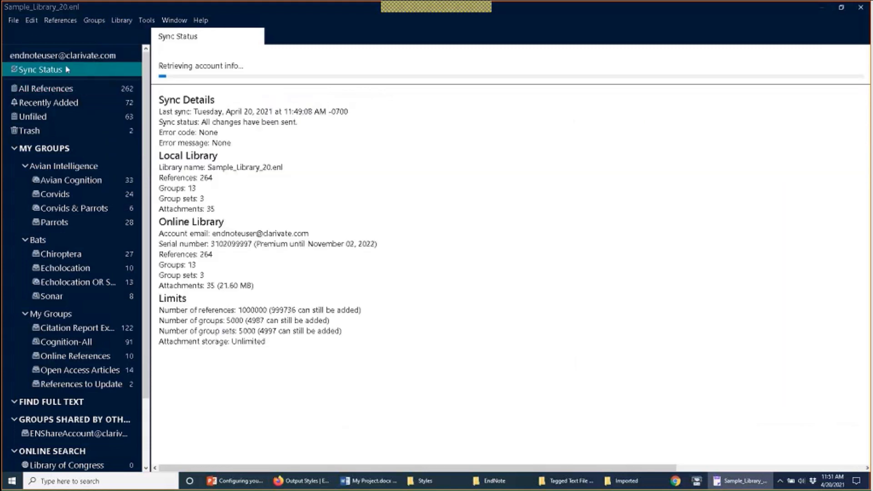
click(758, 66)
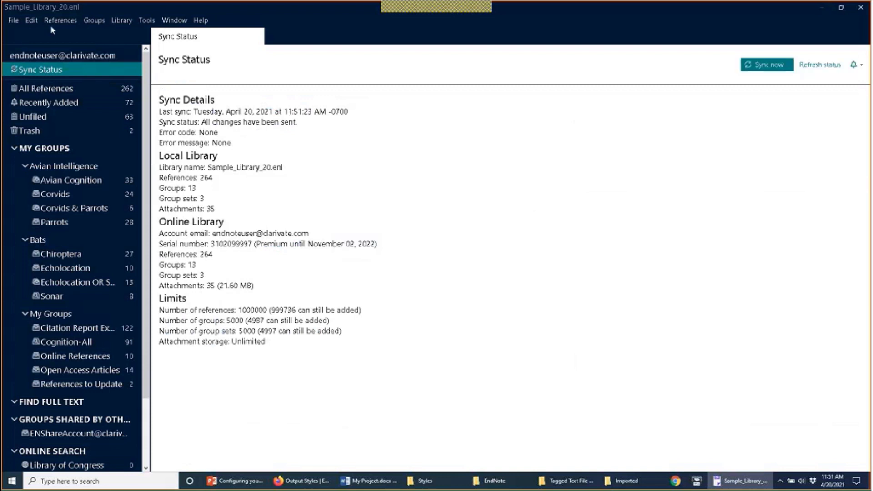
Step: Turn automatic syncing back on and review the Temporary Citations preferences
click(31, 20)
click(54, 145)
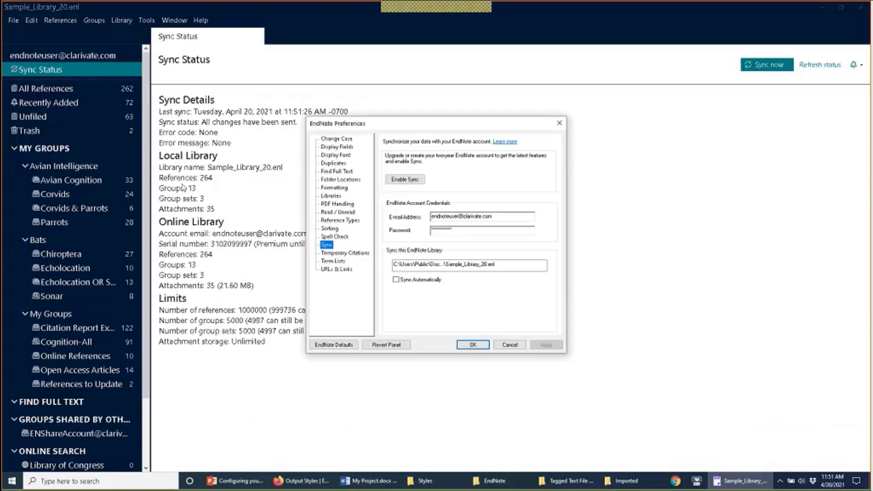
click(426, 282)
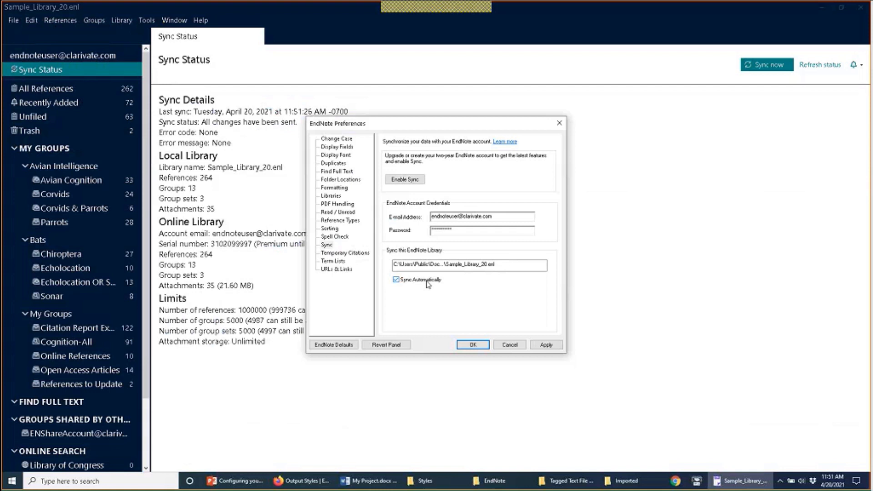
click(344, 253)
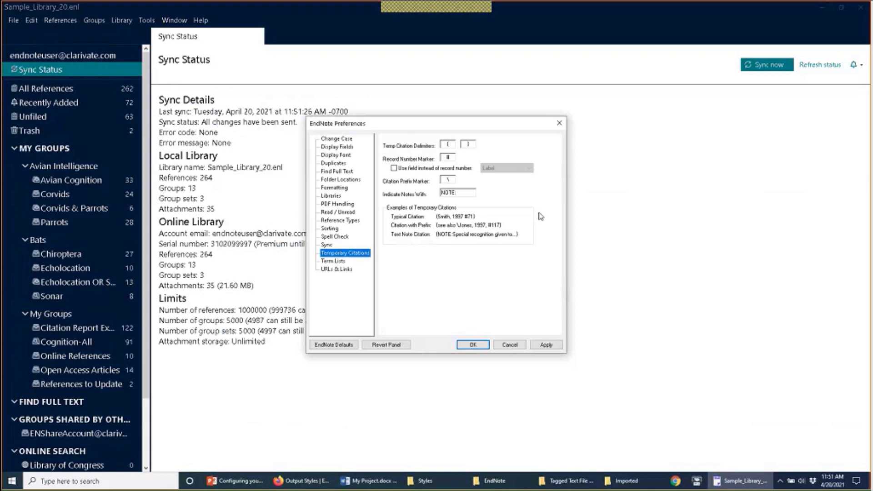
click(369, 481)
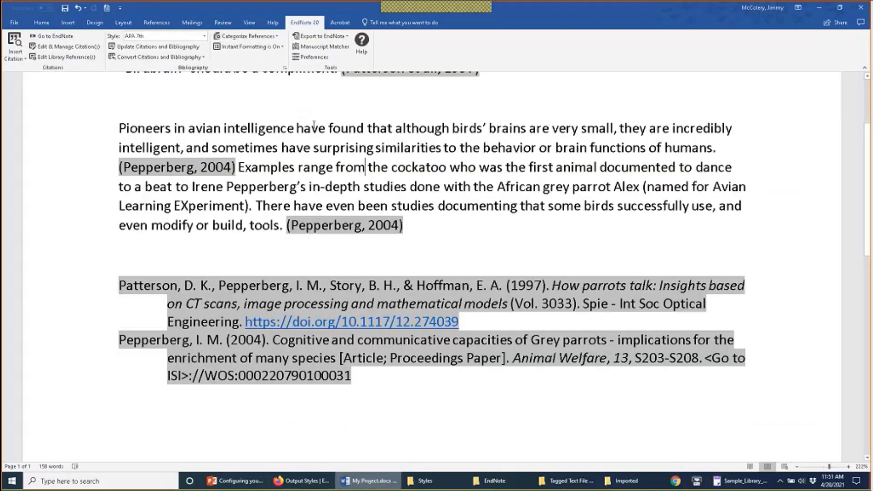
Step: Convert the citations to unformatted form, e.g. {Patterson, 1997 #2390}, and inspect the braces
click(192, 57)
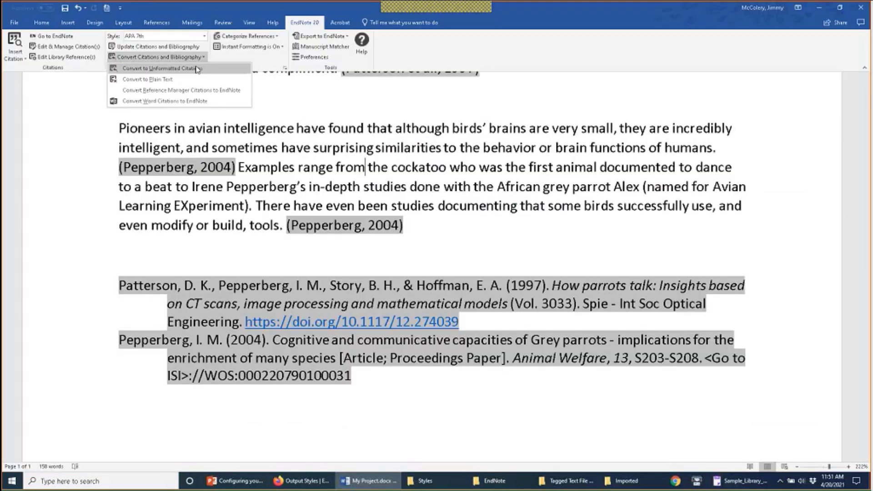
click(197, 69)
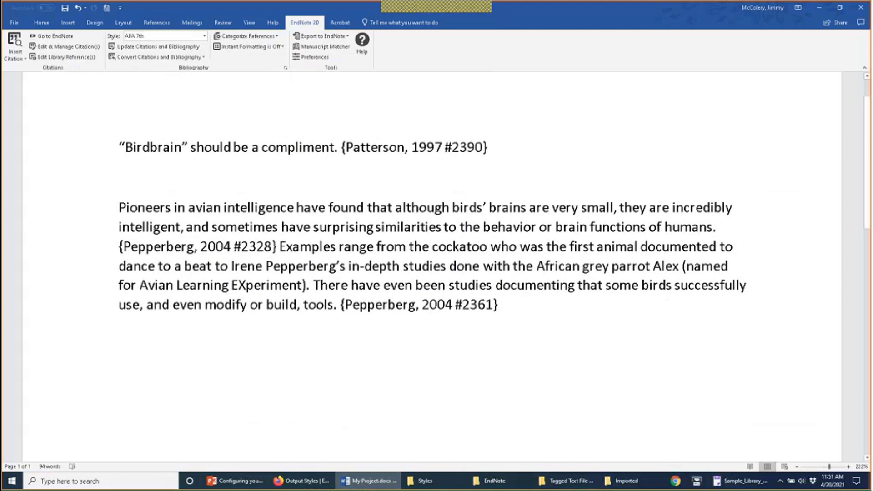
click(345, 147)
key(shift+Left)
click(478, 145)
drag(483, 145, 484, 145)
Step: Add a new line reading {This is a test} below the Birdbrain sentence
click(520, 152)
key(Return)
key(Return)
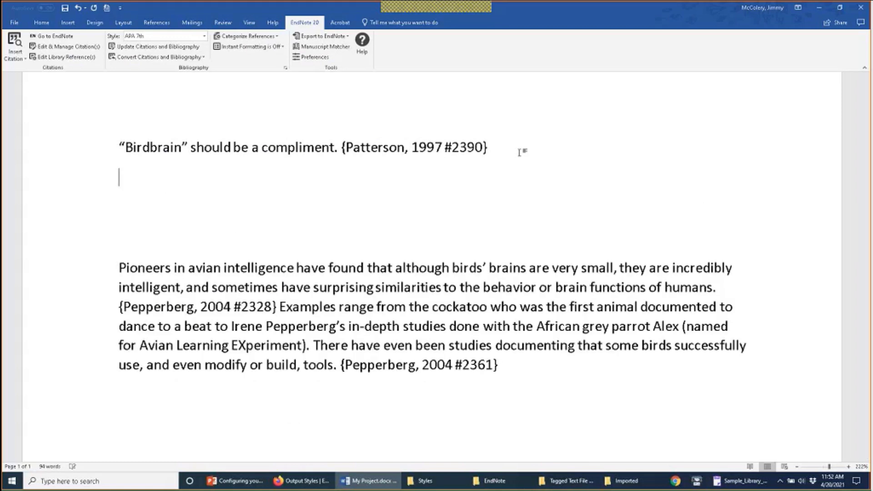
text({})
key(Left)
text(This is a test)
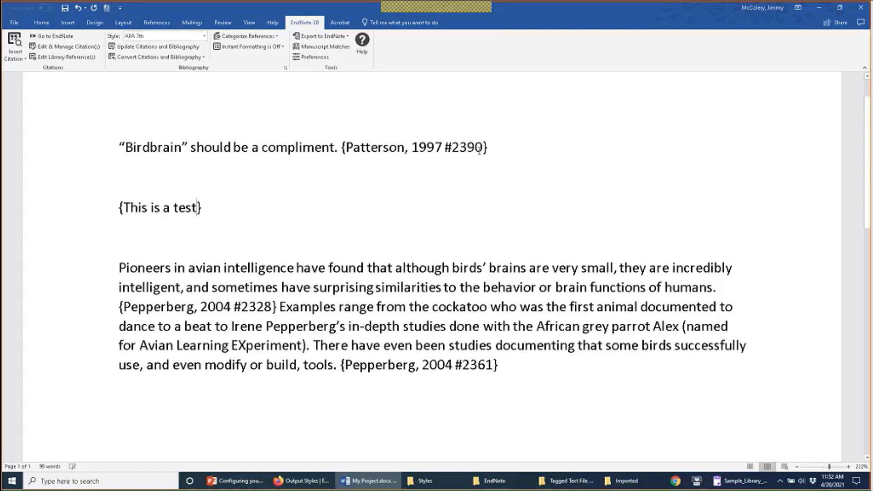
click(438, 185)
Step: Run Update Citations and Bibliography, dismiss the warning and close EndNote Preferences
click(189, 49)
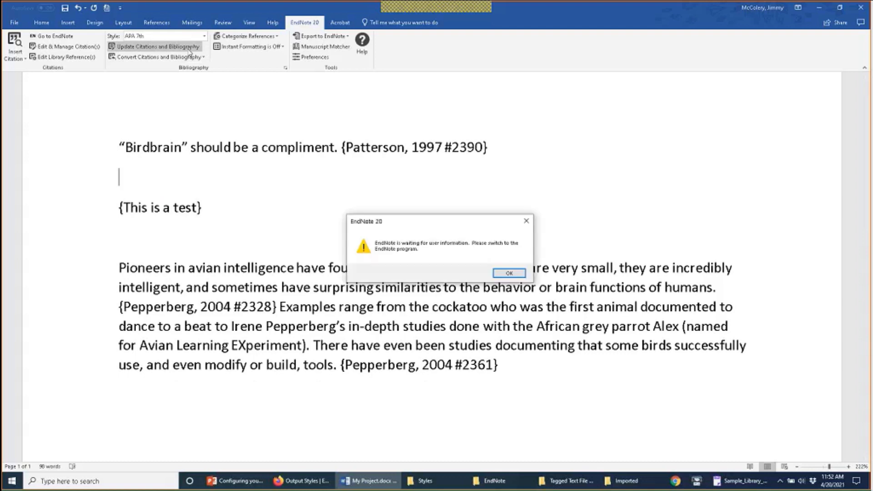
click(509, 273)
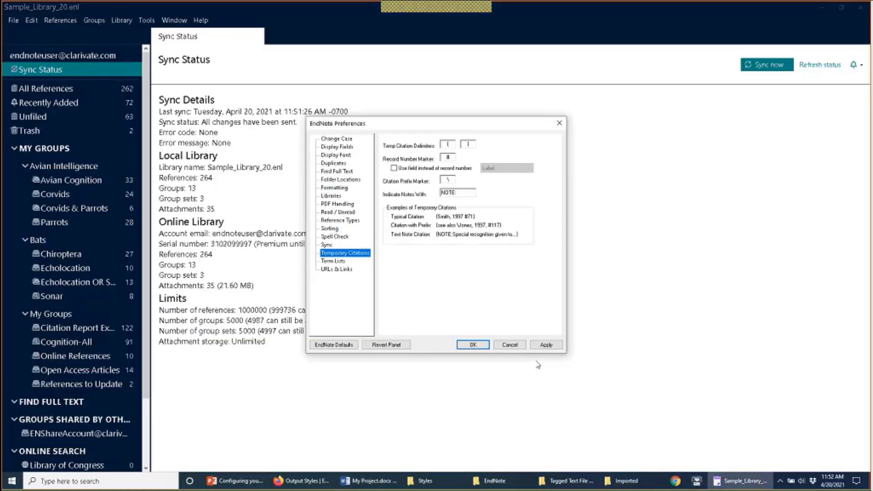
click(509, 345)
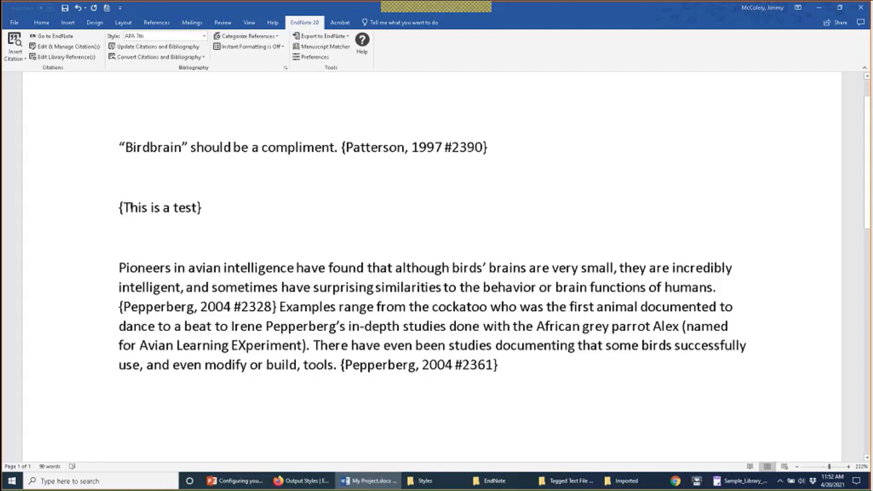
Step: Update the citations and bibliography, ignoring the unmatched {This is a test} entry
click(177, 47)
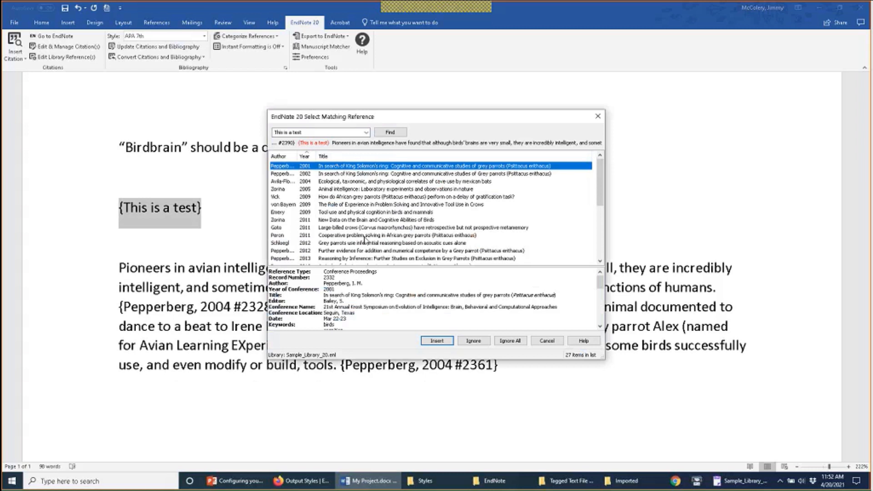
click(467, 343)
click(467, 343)
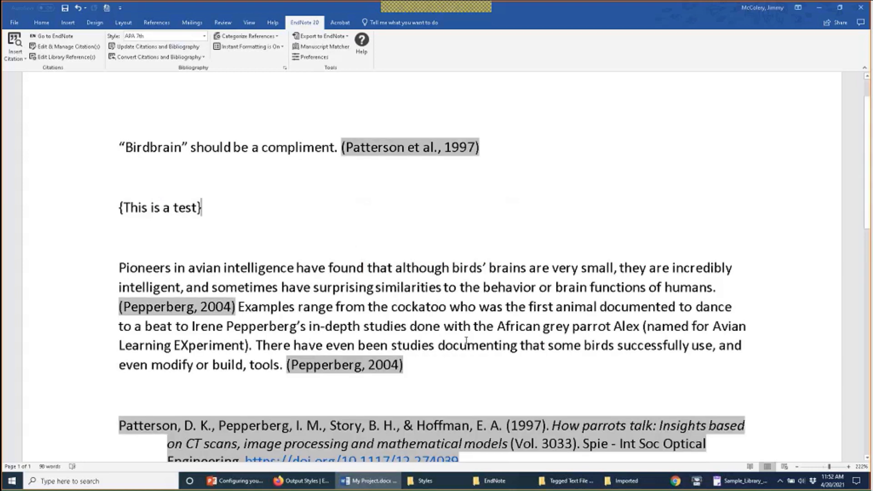
Step: Unformat the citations and change the test note's braces to square brackets: [This is a test]
click(174, 58)
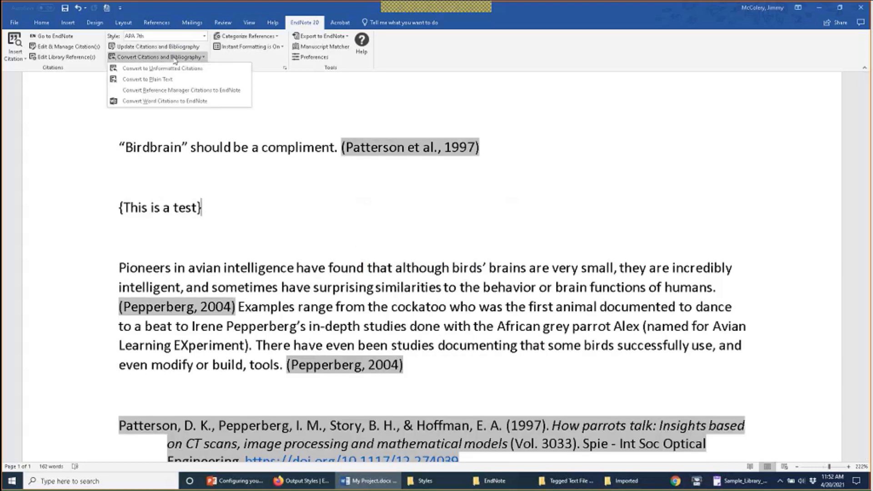
click(168, 68)
click(244, 181)
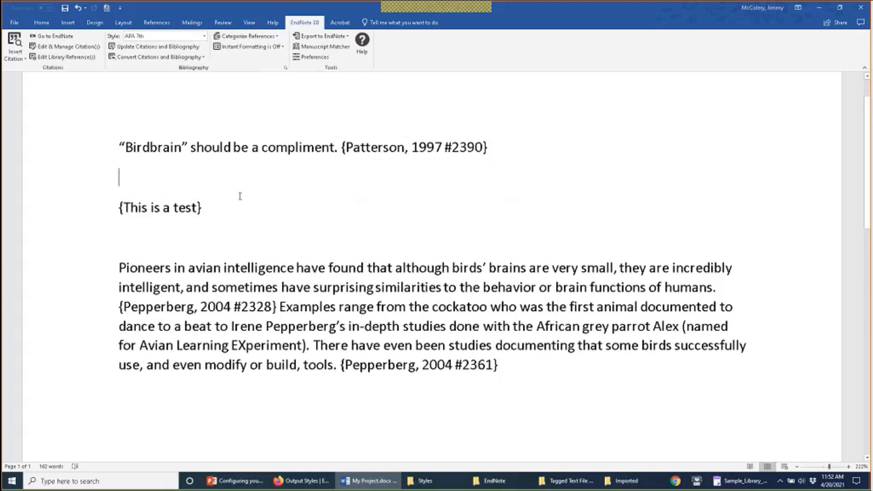
click(240, 206)
key(Left)
key(Right)
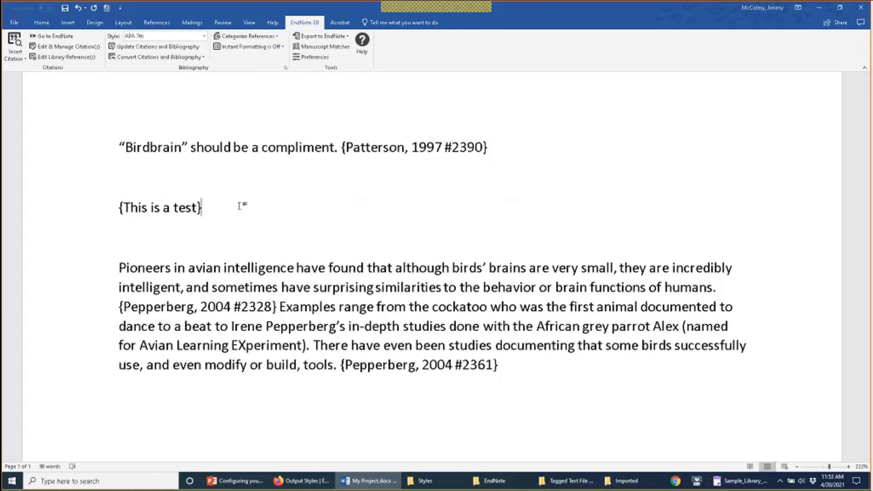
key(BackSpace)
text(])
click(124, 207)
key(BackSpace)
text([)
key(BackSpace)
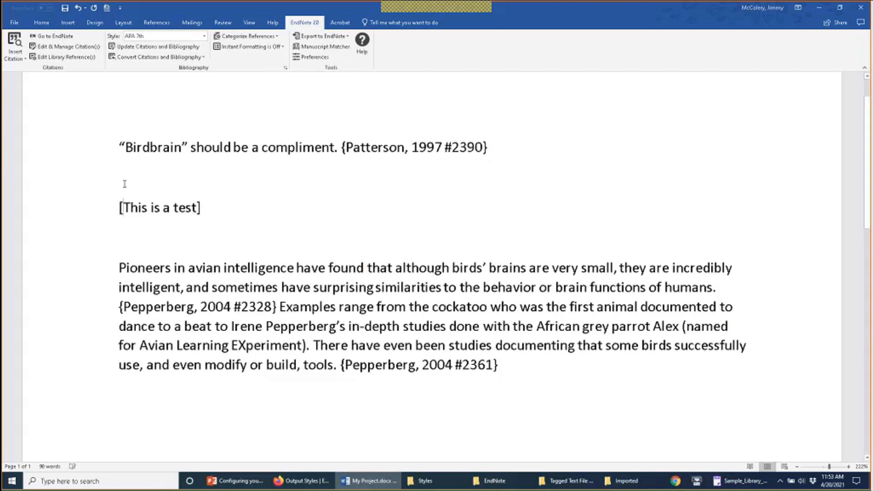
click(124, 184)
Step: Toggle the citations between formatted and unformatted, rebuilding the bibliography
click(172, 51)
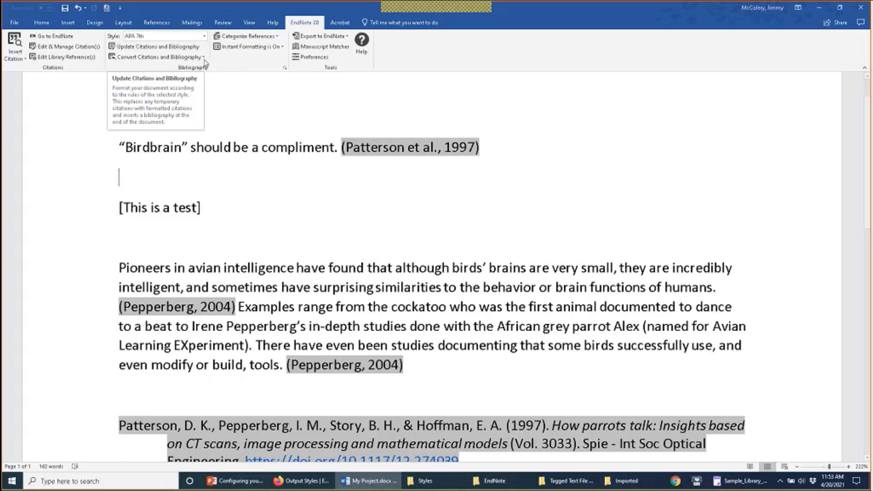
click(199, 57)
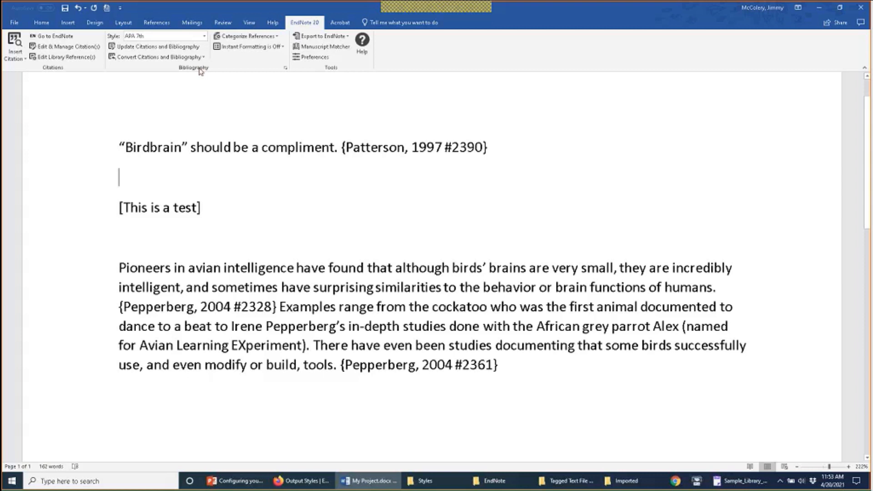
drag(220, 201, 118, 201)
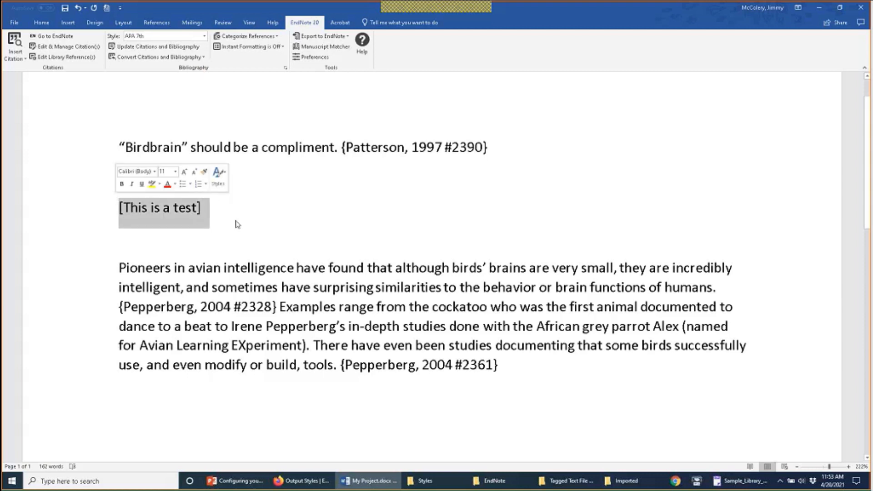
click(144, 45)
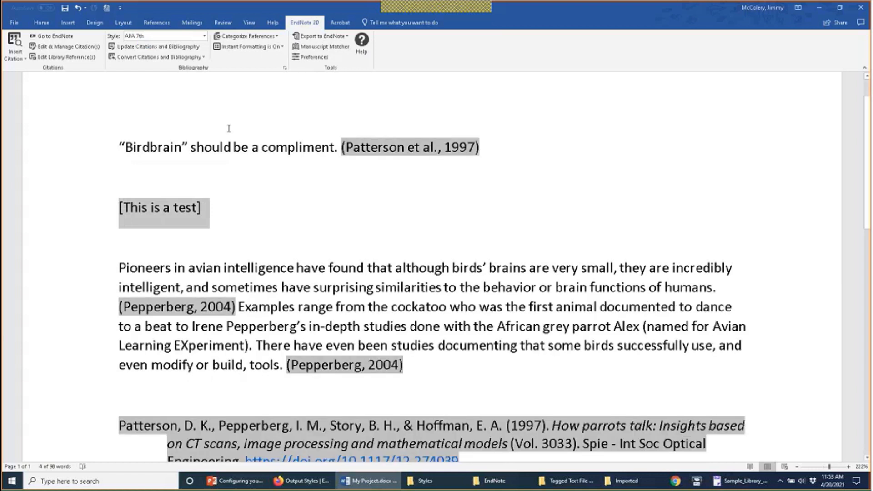
Step: Change the test note's square brackets back to curly braces
click(234, 225)
key(BackSpace)
text(})
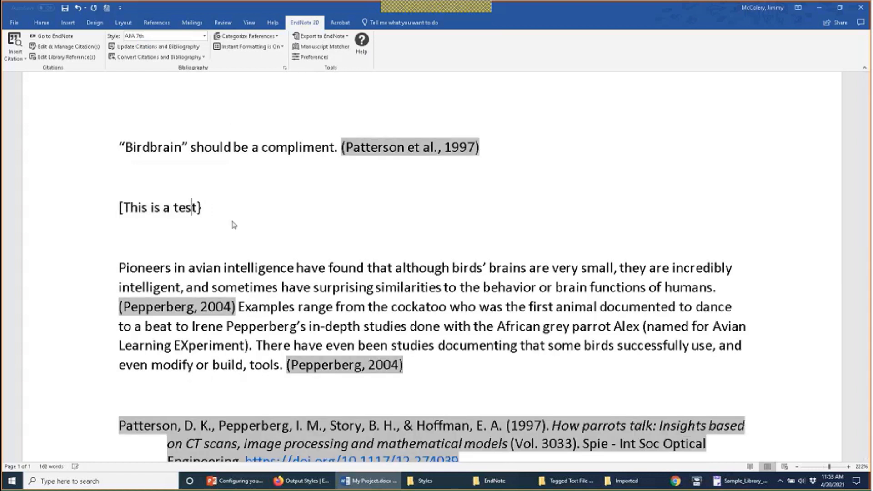
key(Left)
key(Left)
key(Left)
key(Left)
key(Left)
key(Left)
key(Left)
key(Left)
key(Left)
key(Left)
key(Left)
key(Left)
key(Left)
key(Left)
key(Left)
key(BackSpace)
text(P)
key(BackSpace)
Step: Restore the note's opening curly brace and bring up EndNote's All References list
text({)
click(741, 481)
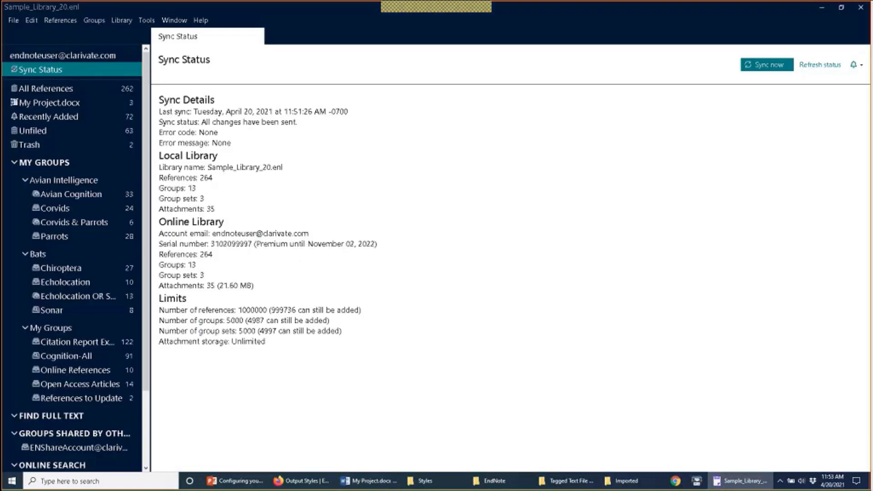
click(46, 88)
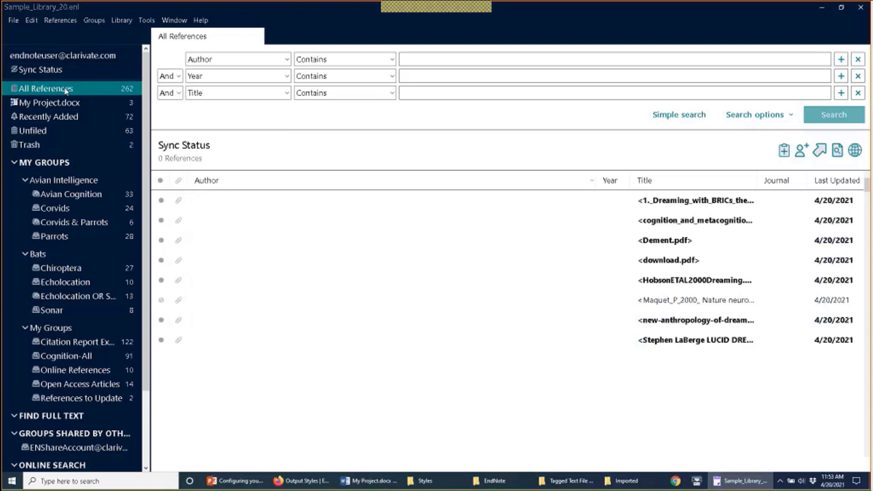
Step: Set the temporary citation delimiters to [ and ] in EndNote Preferences
click(31, 20)
click(55, 145)
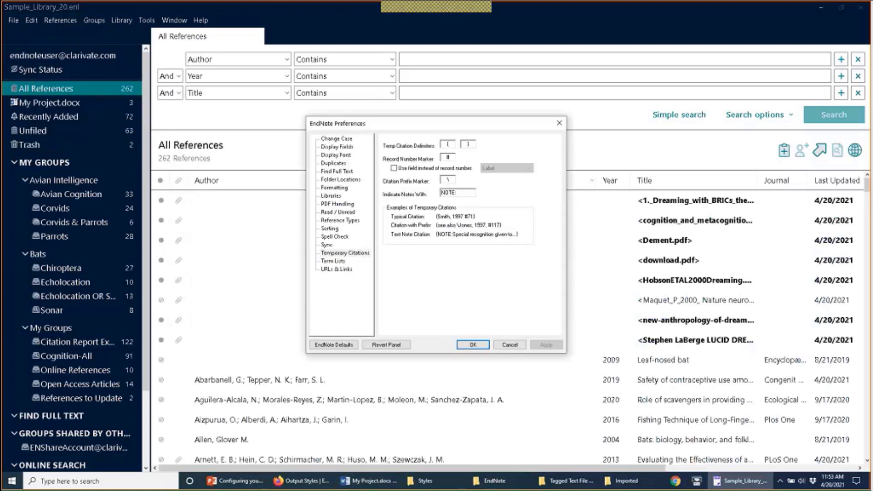
text([)
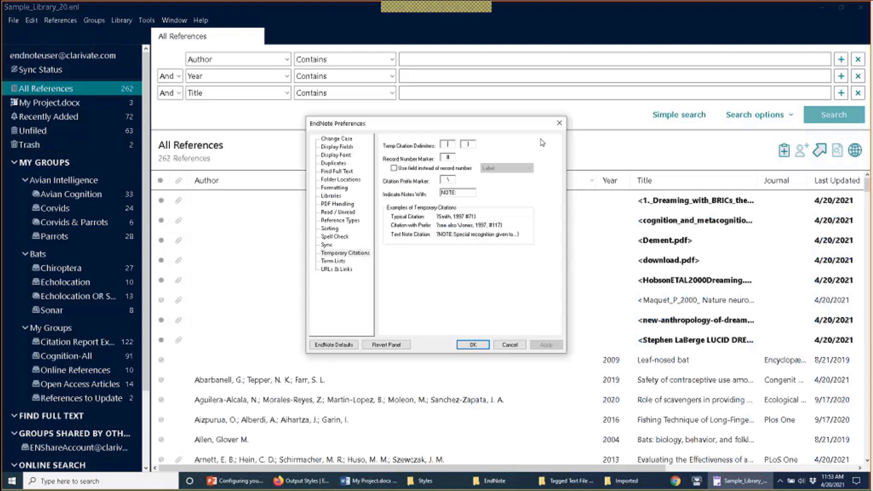
key(Tab)
text(])
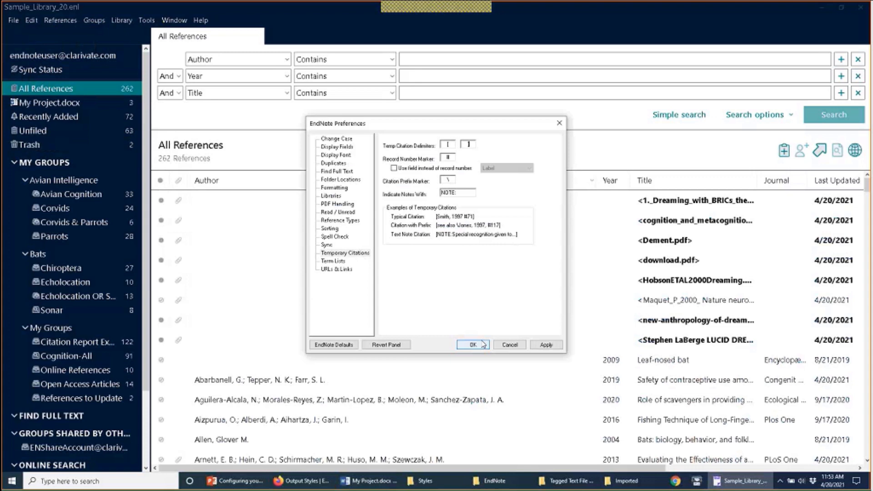
click(473, 345)
click(384, 482)
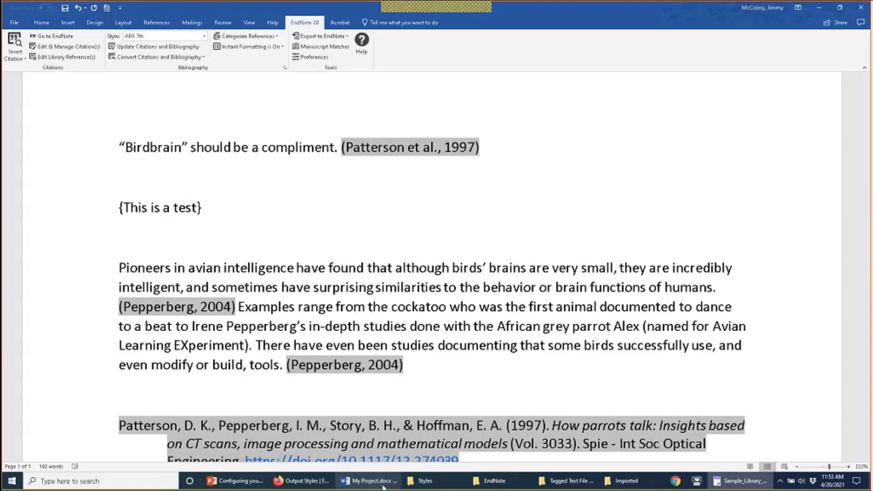
Step: Unformat the citations to check for square brackets, then reformat them with the bibliography
click(188, 49)
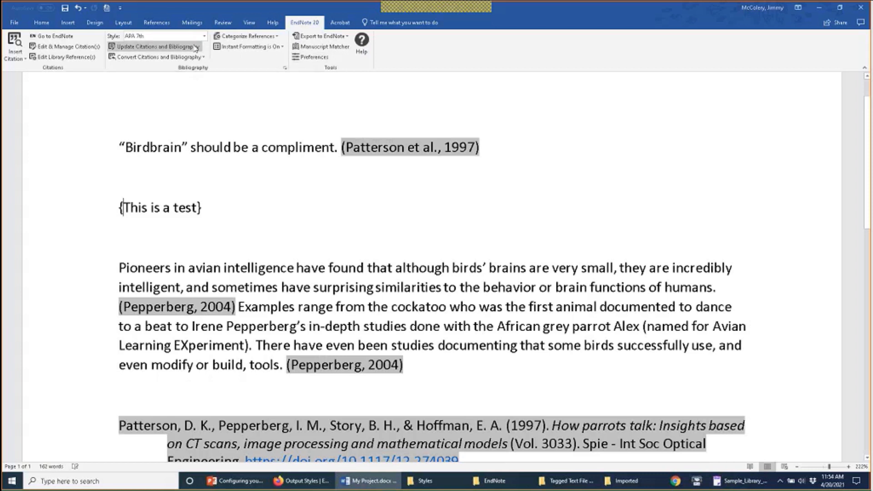
click(199, 57)
click(201, 67)
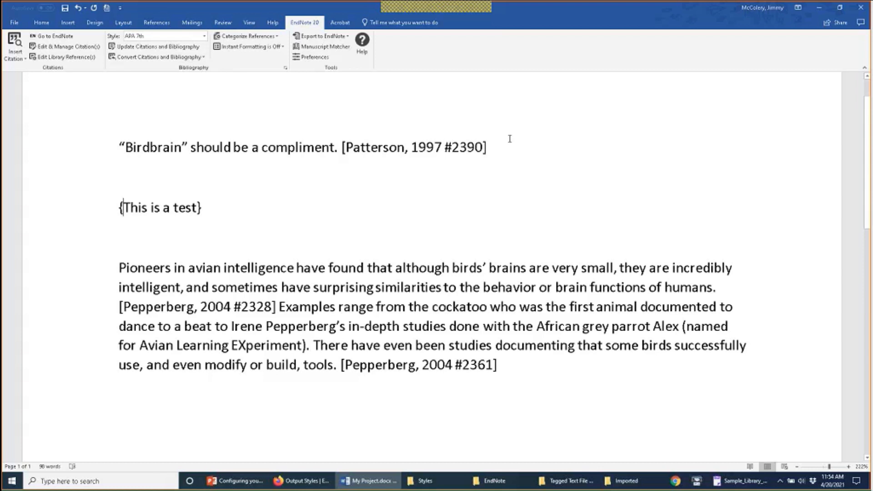
drag(234, 202, 118, 202)
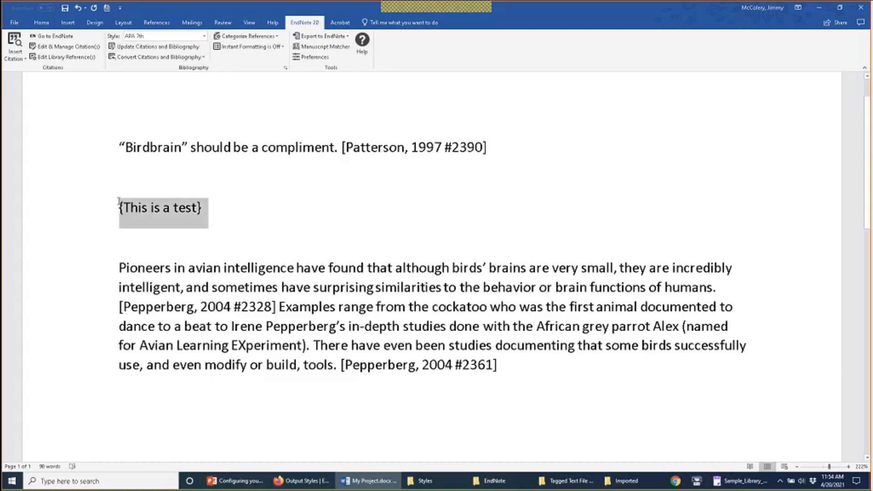
click(150, 173)
click(273, 160)
click(272, 160)
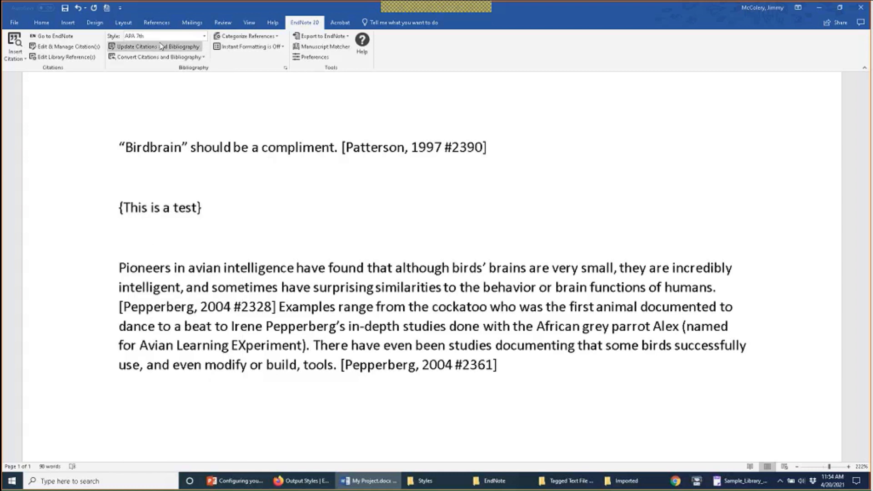
click(161, 46)
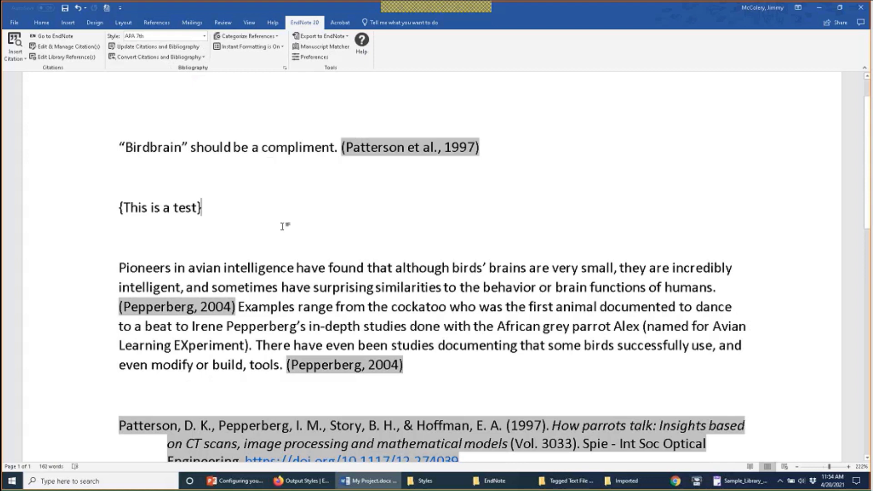
click(728, 481)
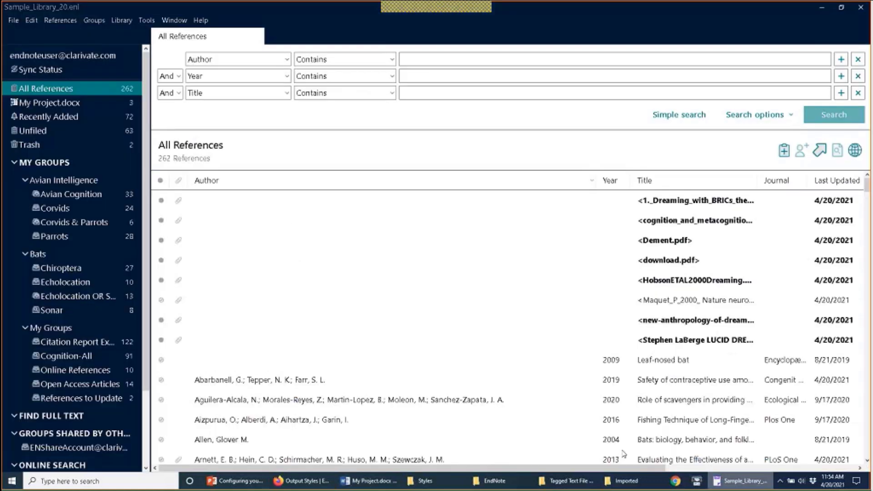
Step: Set the opening temporary citation delimiter back to {
click(32, 20)
click(56, 147)
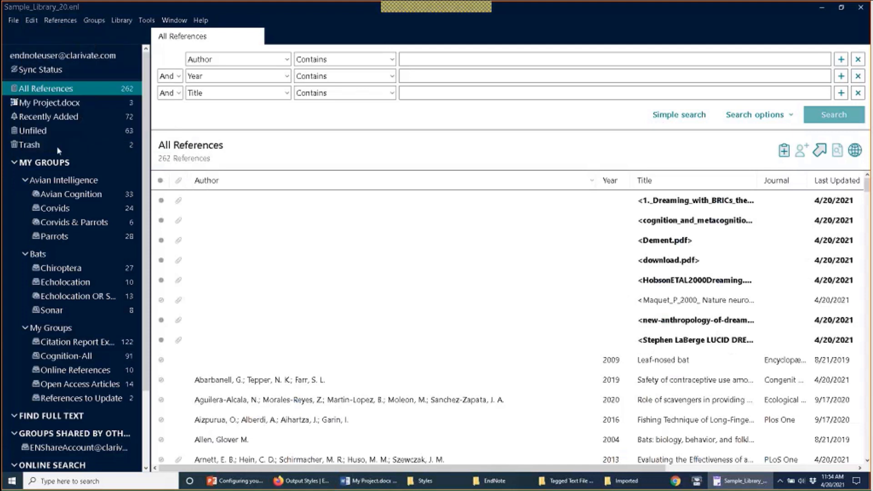
key(Tab)
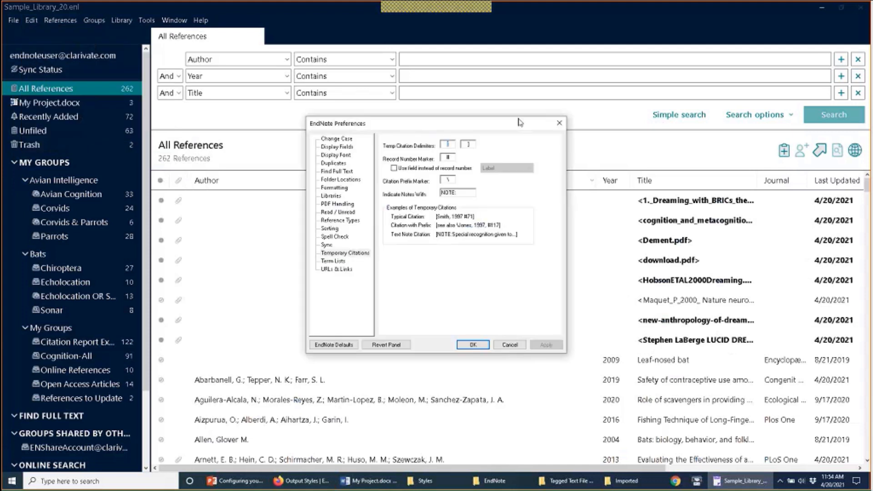
text({)
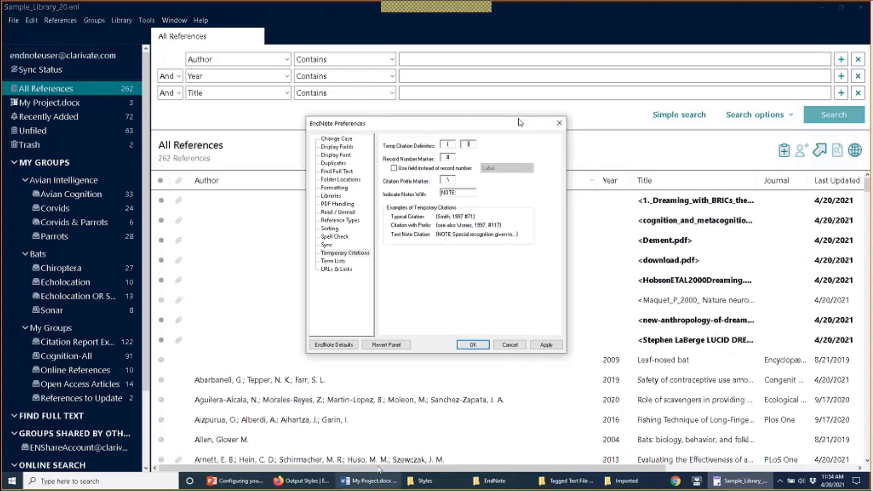
Step: Unformat the Word citations, which still show square brackets like [Pepperberg, 2004 #2328]
click(371, 481)
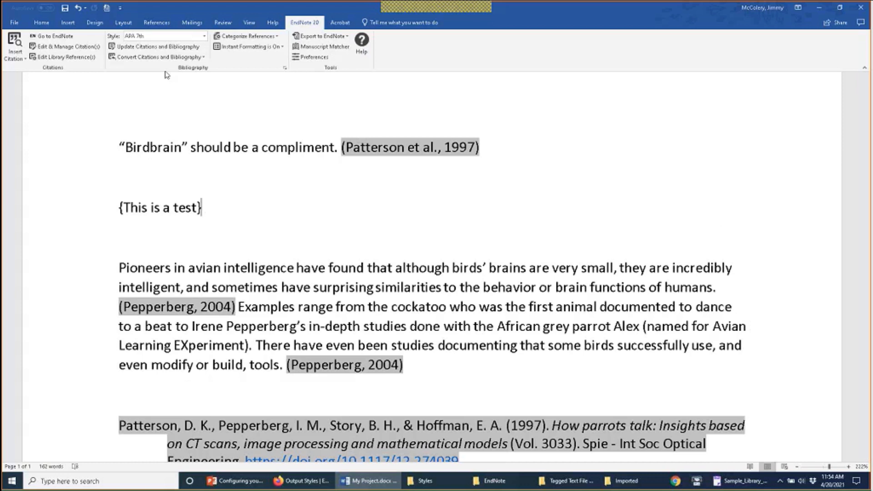
click(157, 57)
click(154, 66)
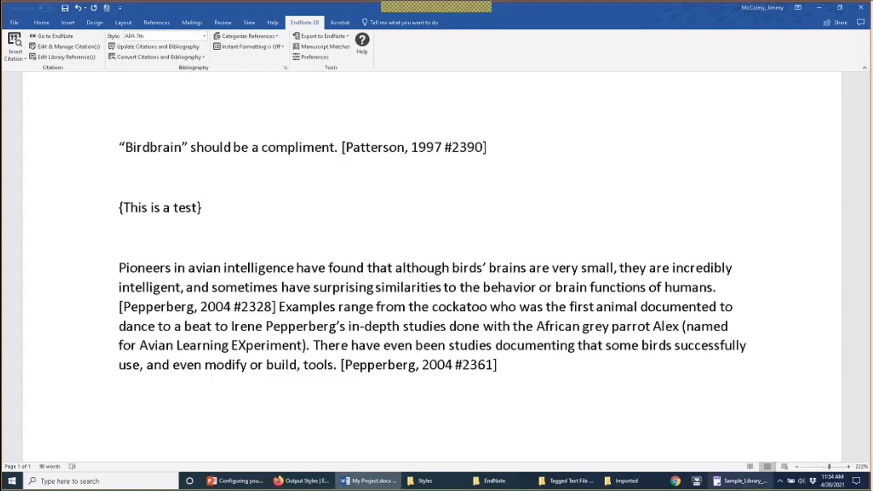
click(741, 481)
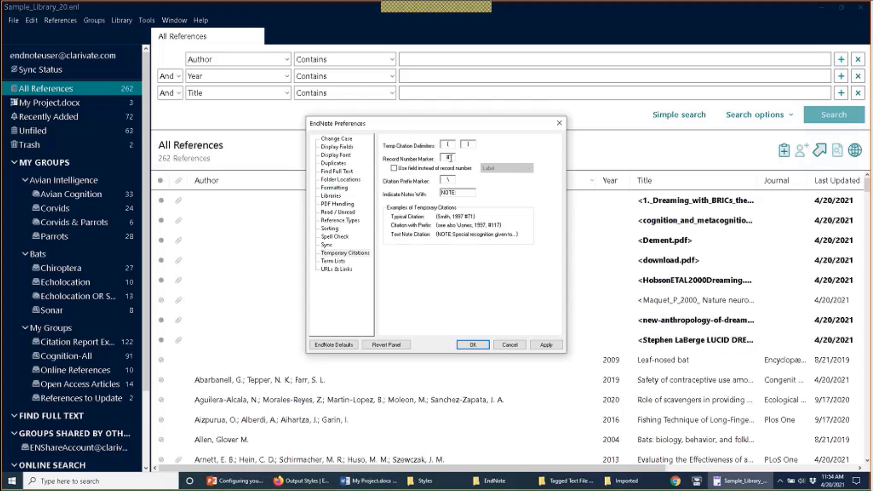
double_click(451, 158)
click(373, 481)
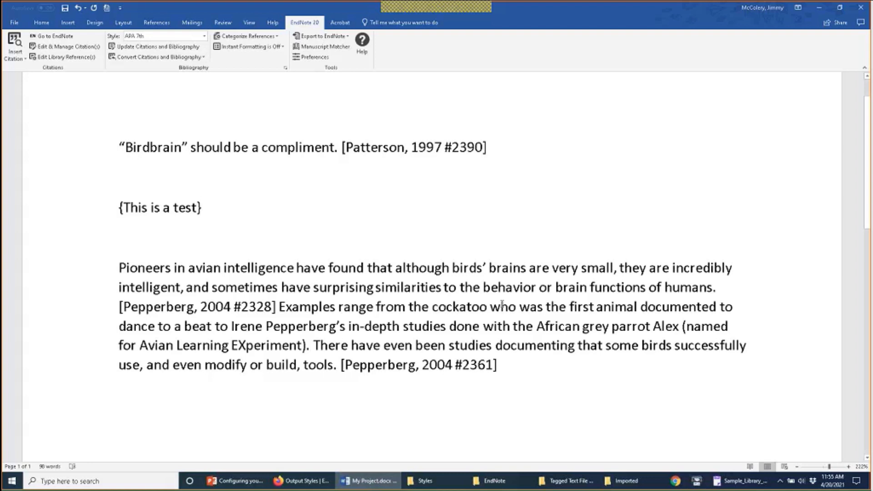
Step: Try a reference field in place of the record number in Temporary Citations preferences, keeping Label
key(alt+Tab)
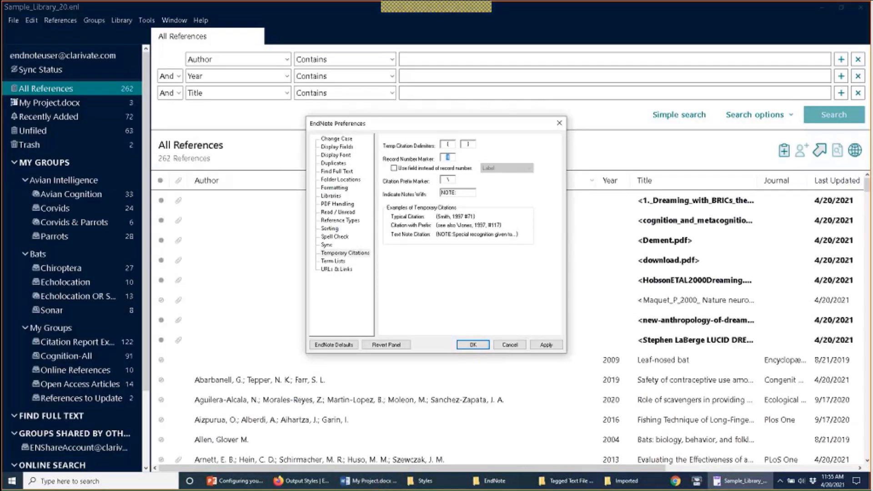
click(450, 170)
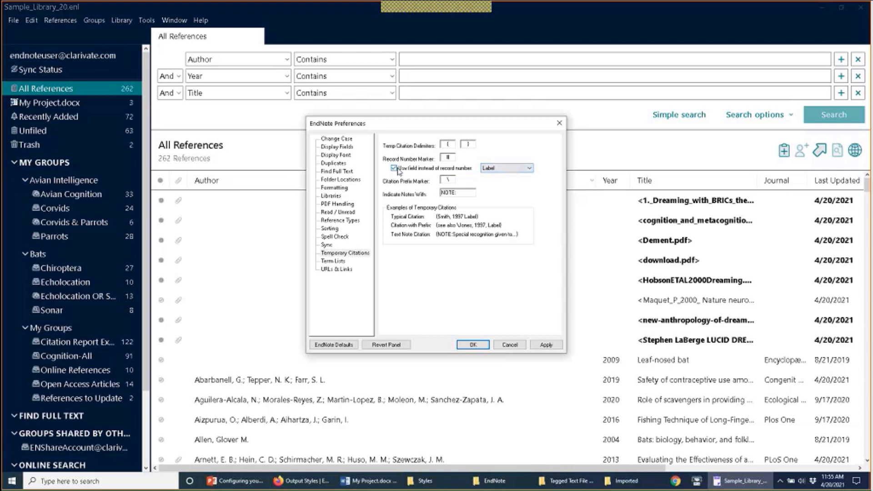
click(529, 167)
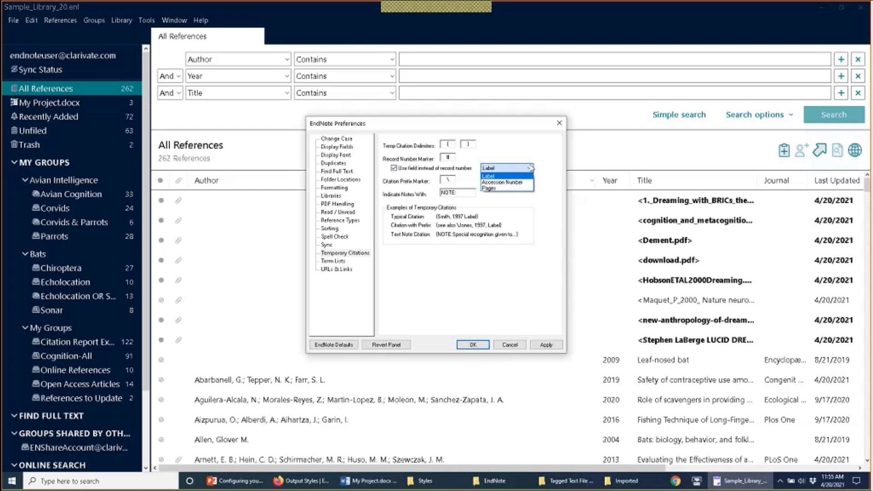
click(530, 168)
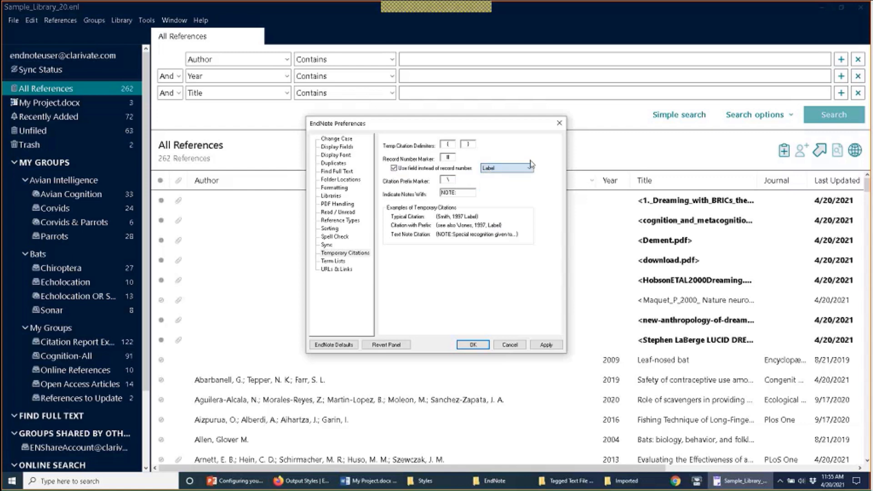
Step: Set temporary citations back to record numbers and return to My Project.docx in Word
click(370, 481)
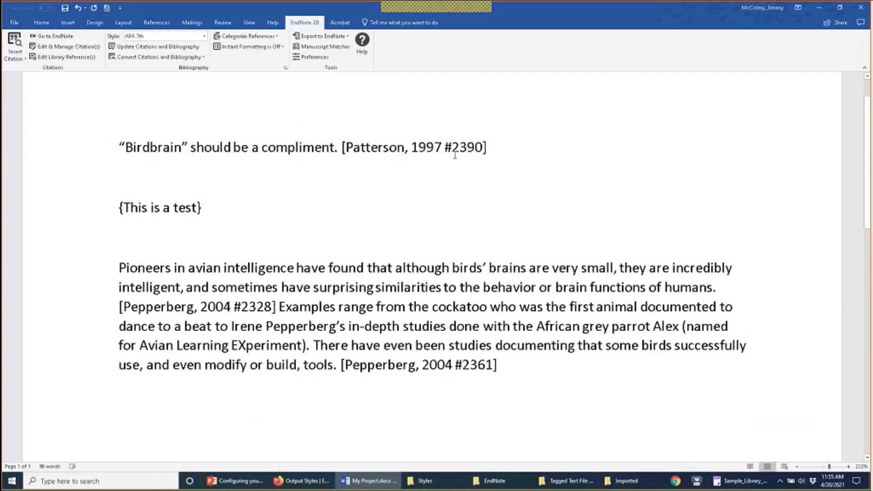
click(741, 481)
click(506, 168)
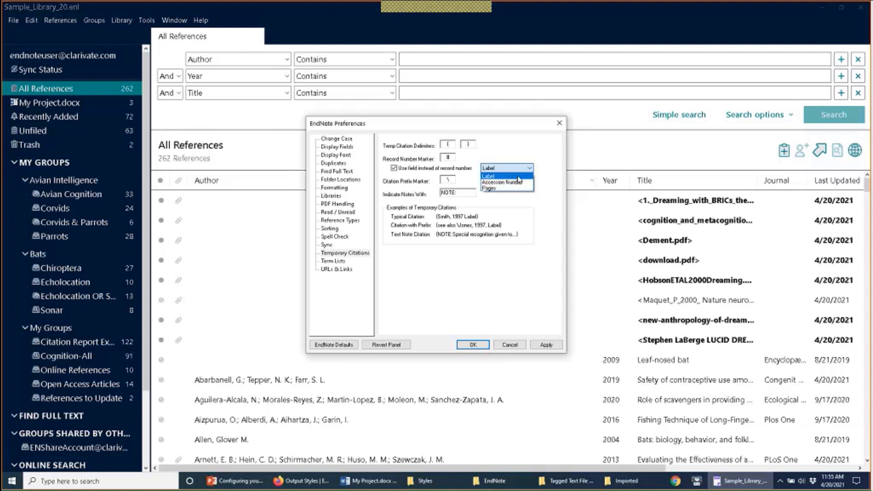
click(394, 170)
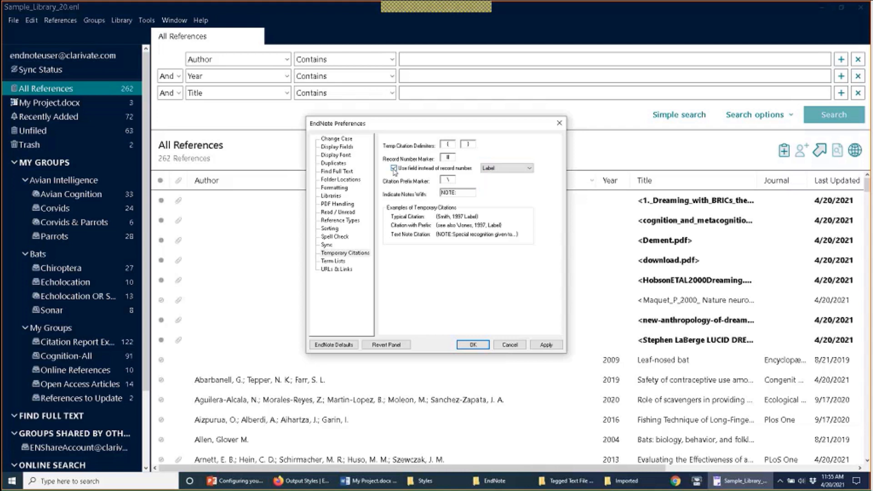
click(394, 170)
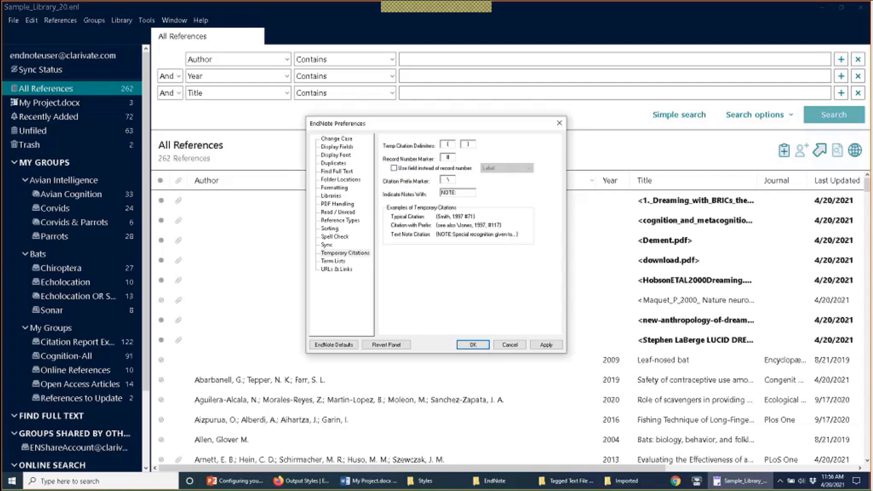
click(368, 480)
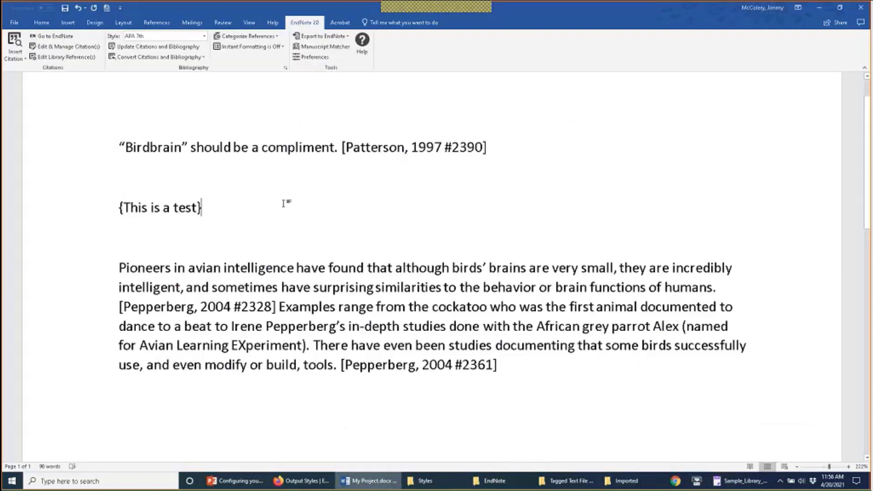
Step: Update citations to formatted APA 7th with a bibliography, then select the Patterson et al., 1997 citation
click(158, 46)
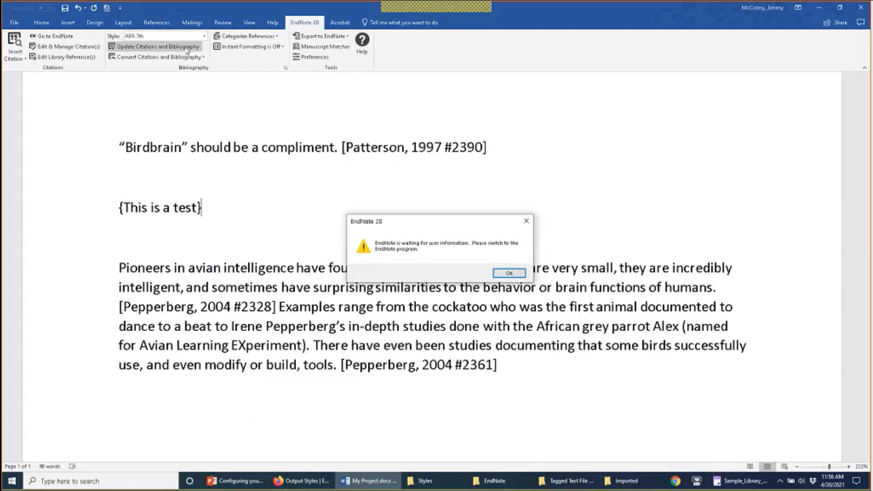
click(510, 273)
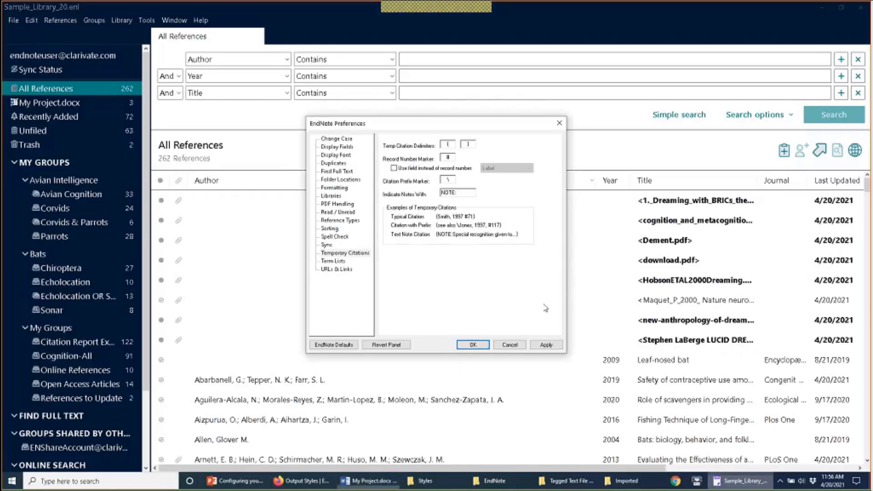
click(510, 346)
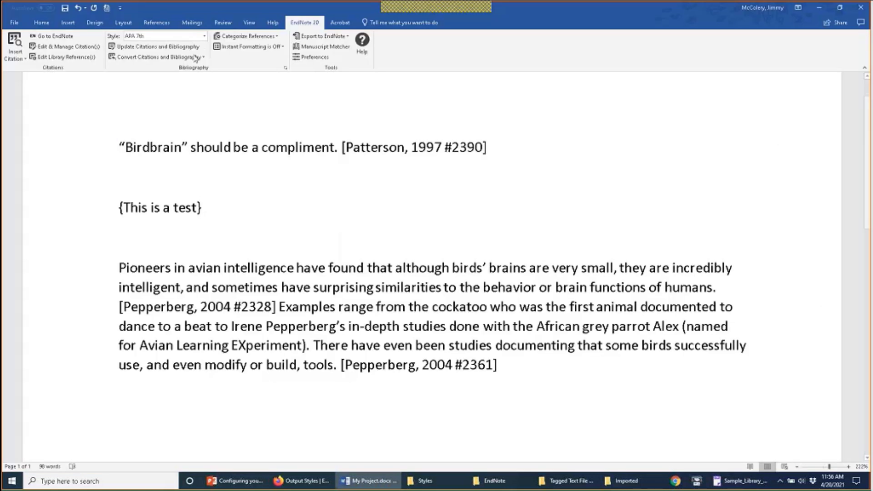
click(186, 47)
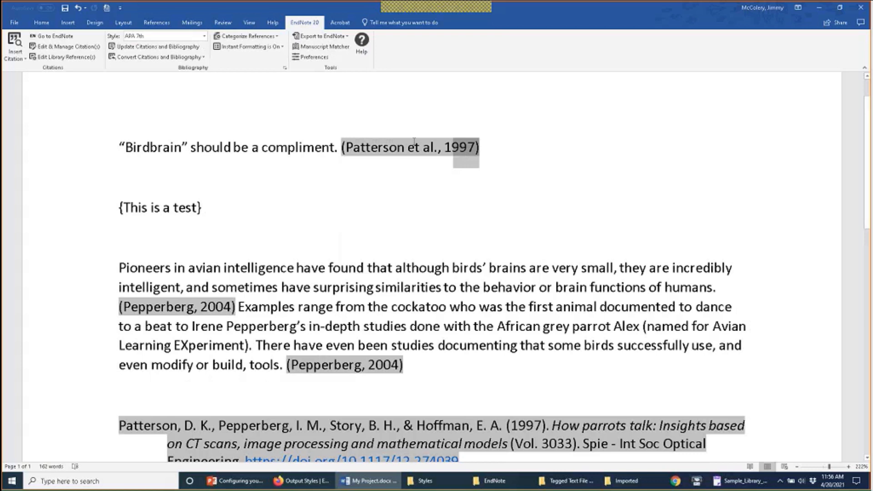
drag(414, 141, 342, 146)
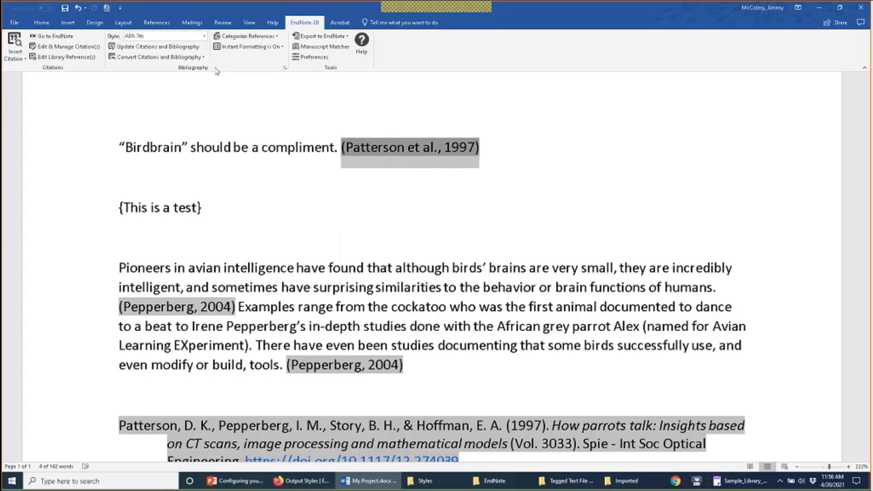
Step: Add the prefix 'see also' to the Patterson et al., 1997 citation
click(87, 47)
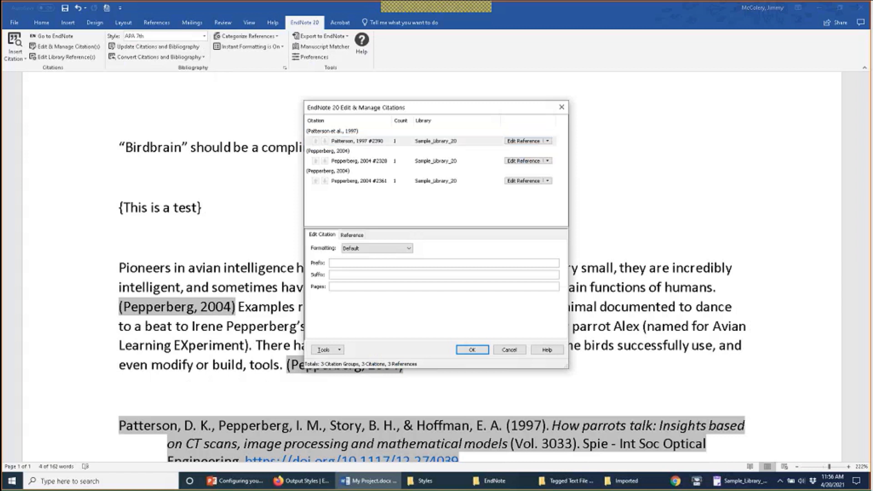
click(439, 265)
text(see also:)
click(473, 352)
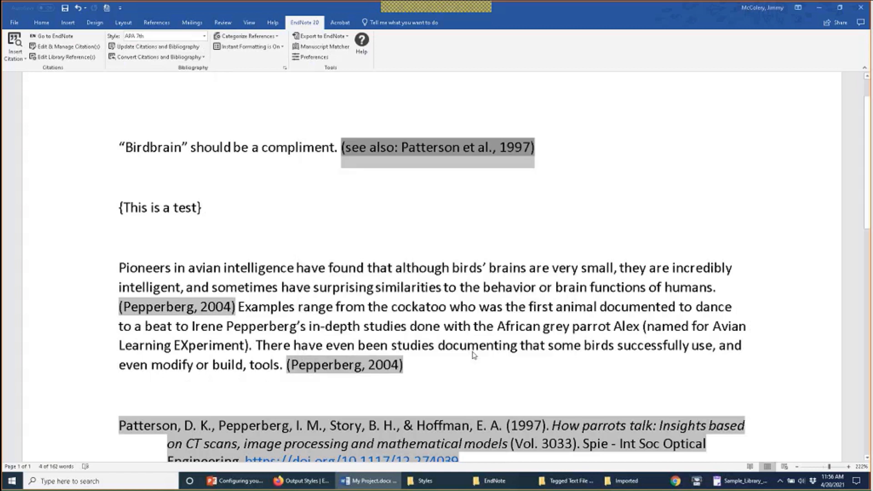
click(466, 235)
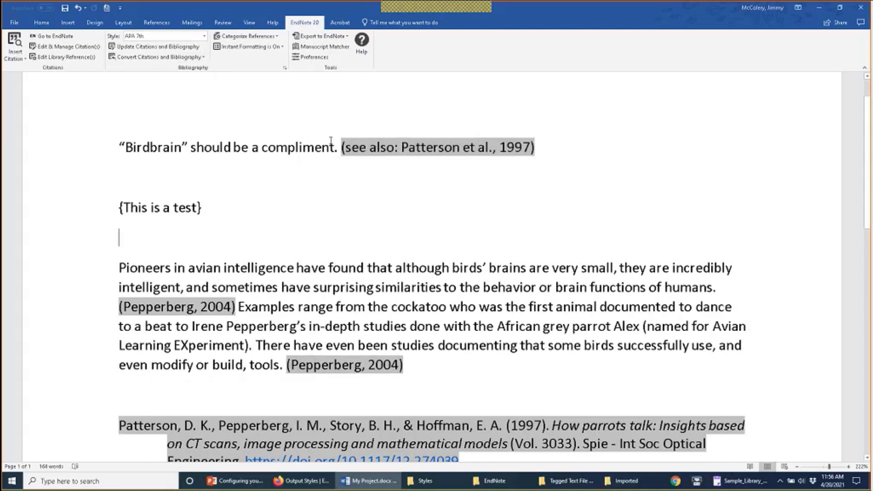
Step: Convert to unformatted citations, then delete and restore the 'see also: \' prefix text
click(137, 58)
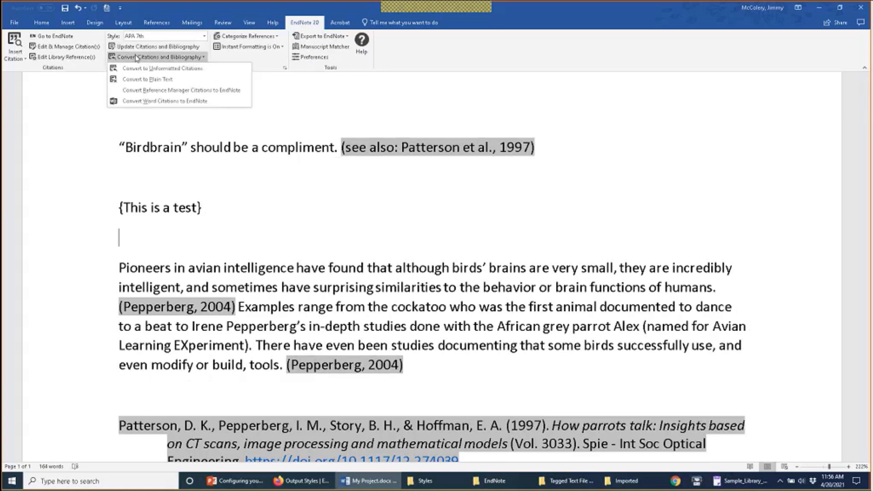
click(211, 68)
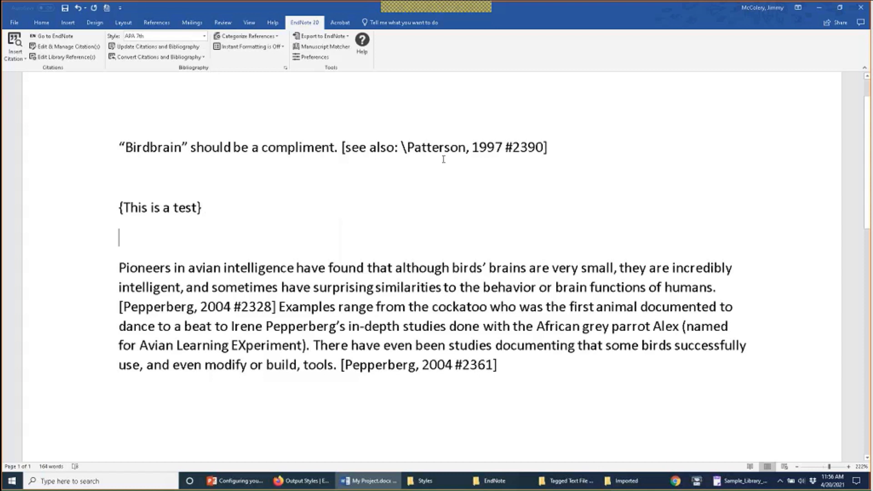
drag(407, 145, 354, 144)
key(ctrl+c)
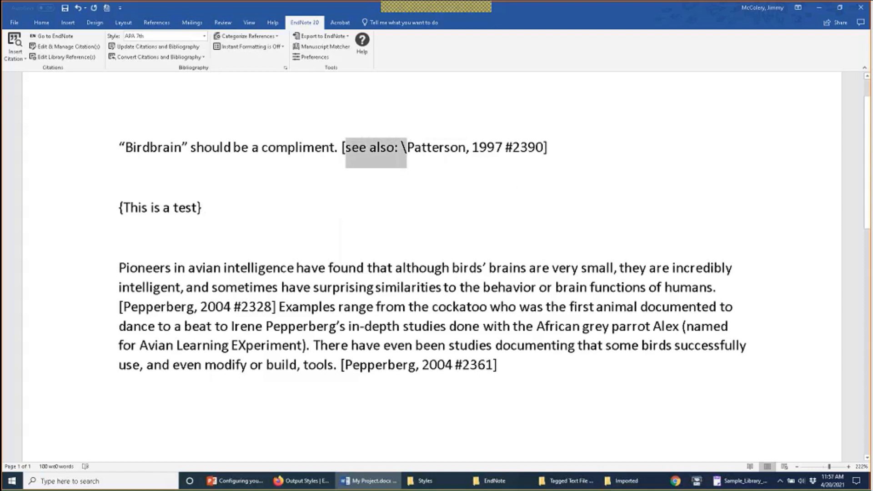
key(Delete)
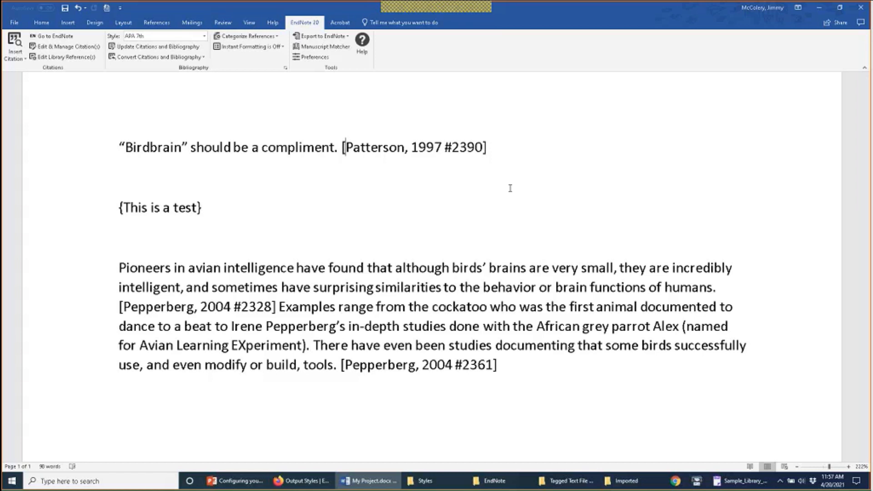
key(ctrl+v)
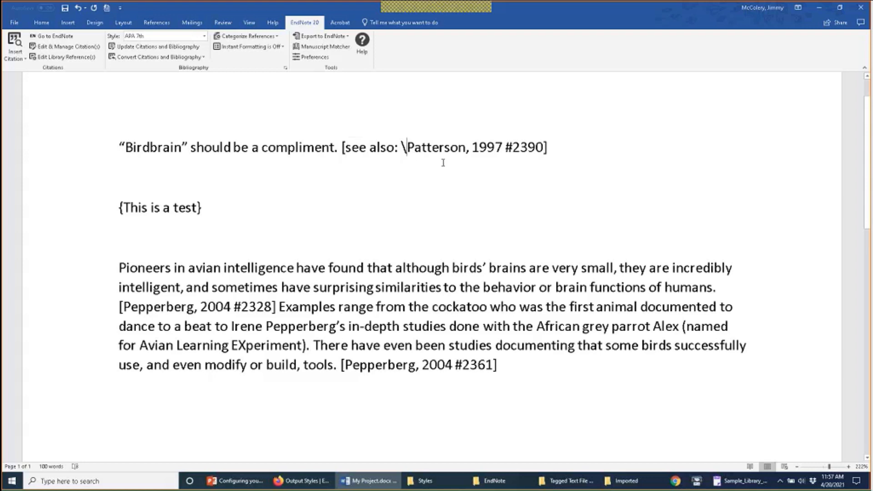
click(740, 483)
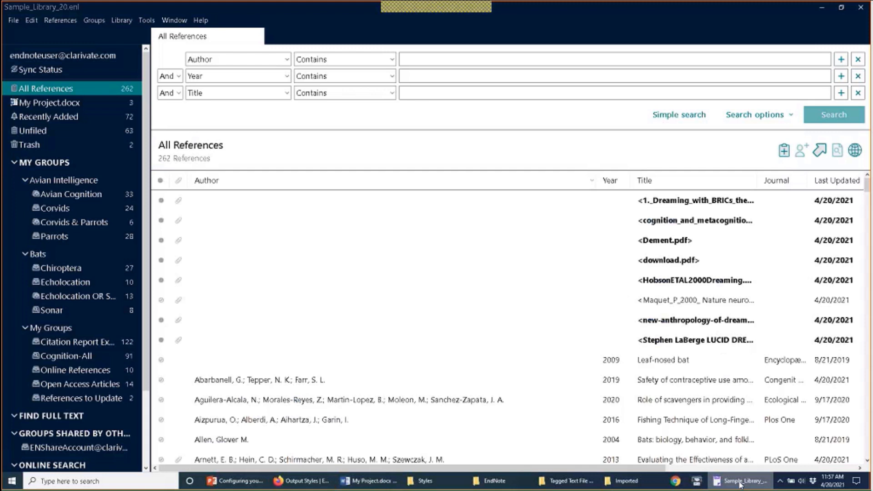
click(27, 20)
click(67, 144)
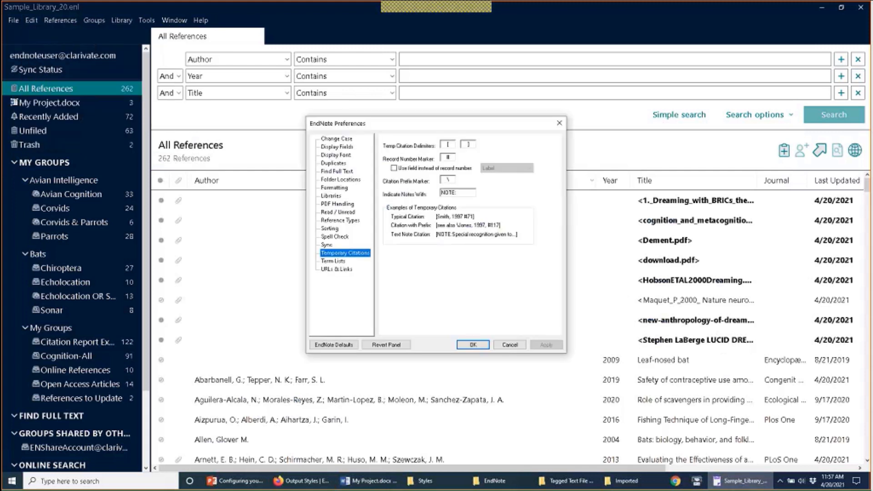
double_click(441, 181)
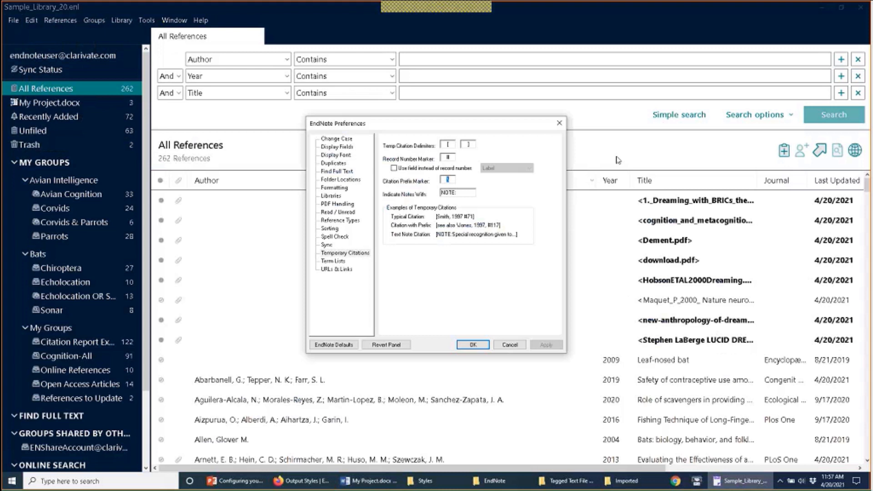
click(462, 191)
key(shift+Home)
click(475, 344)
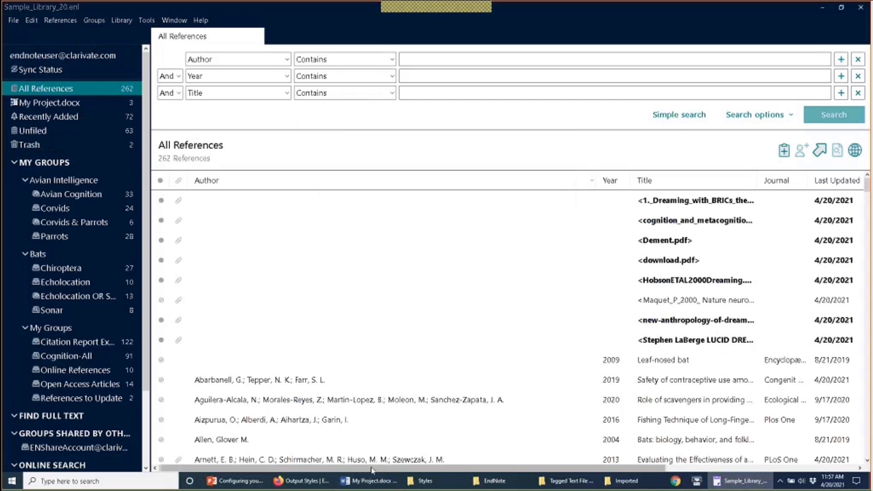
click(364, 481)
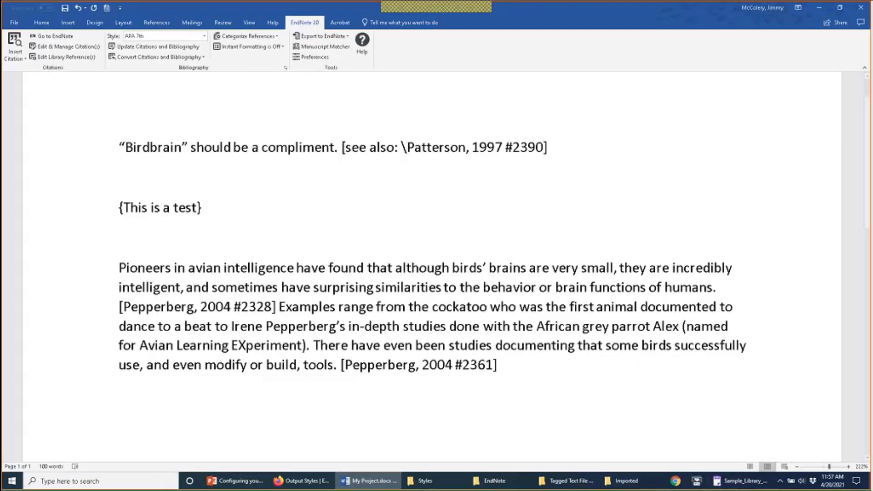
Step: Reformat the citations in the Vancouver numbered style
click(204, 36)
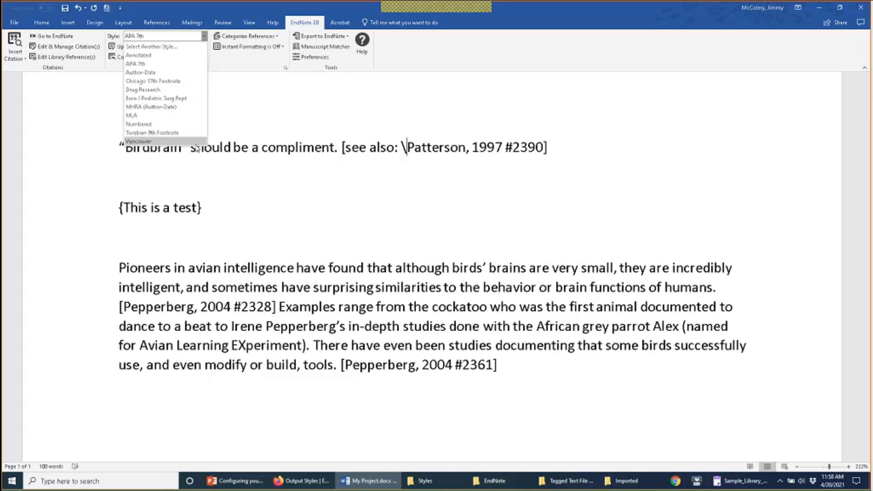
click(196, 142)
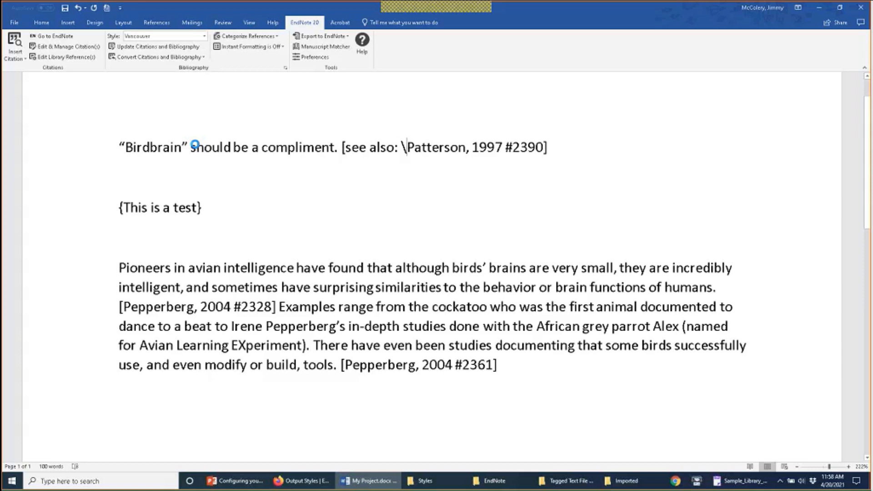
click(157, 45)
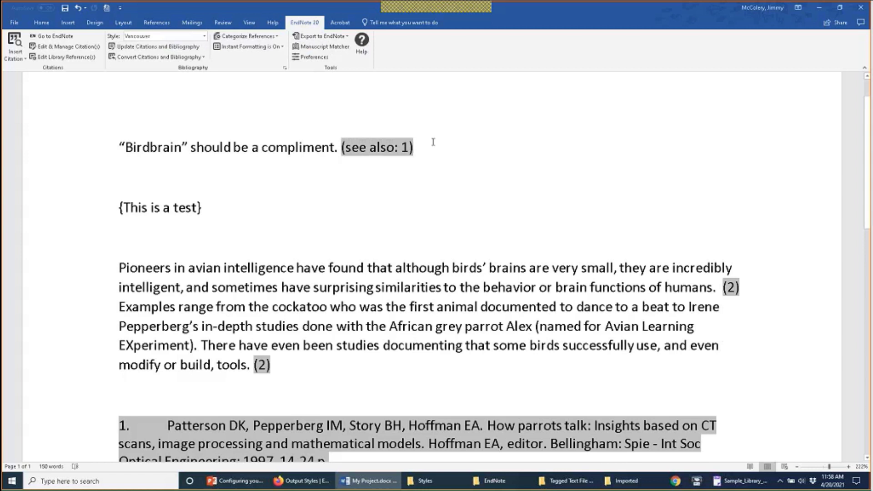
Step: Clear the 'see also:' prefix from the first citation and type 'This is a tets' below
drag(415, 147, 343, 145)
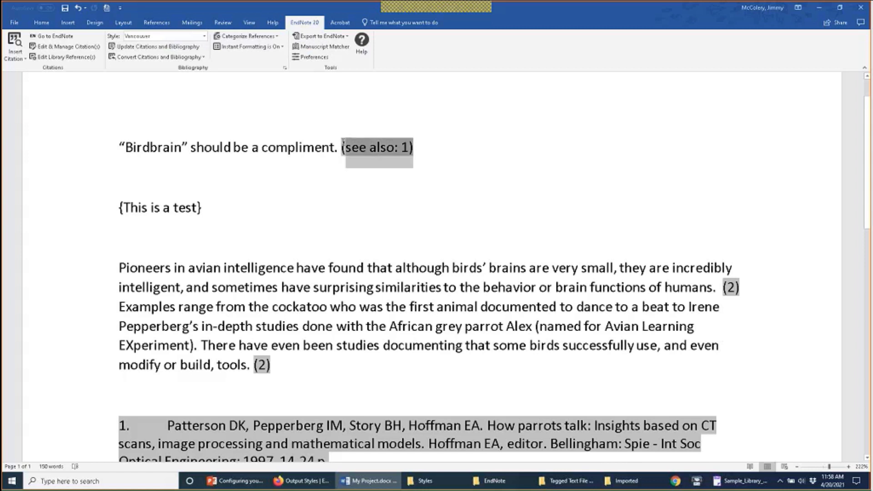
click(69, 47)
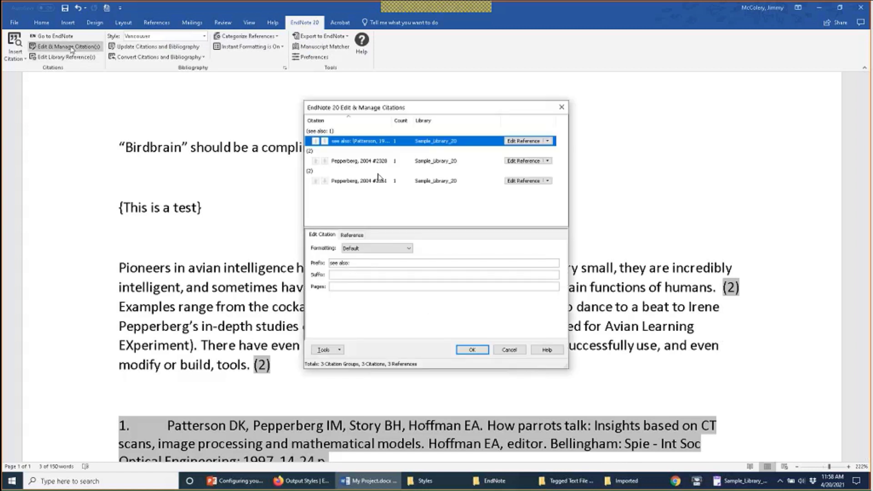
click(365, 263)
key(ctrl+a)
key(Delete)
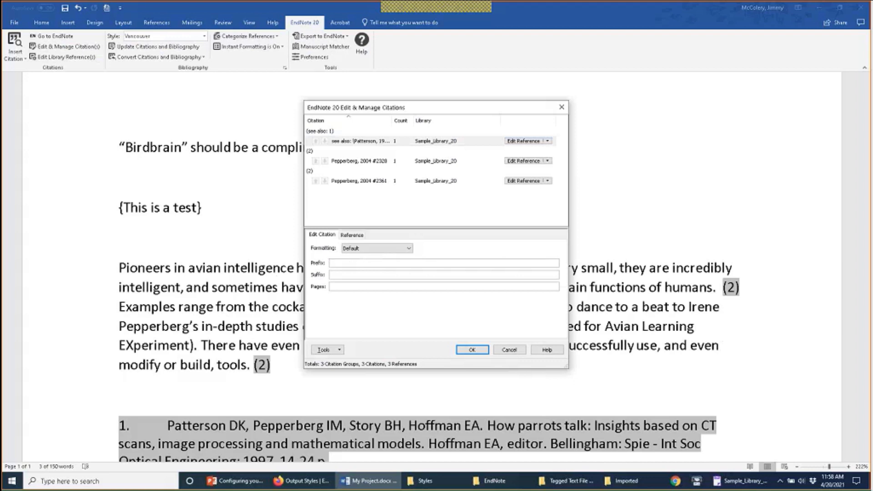
key(Return)
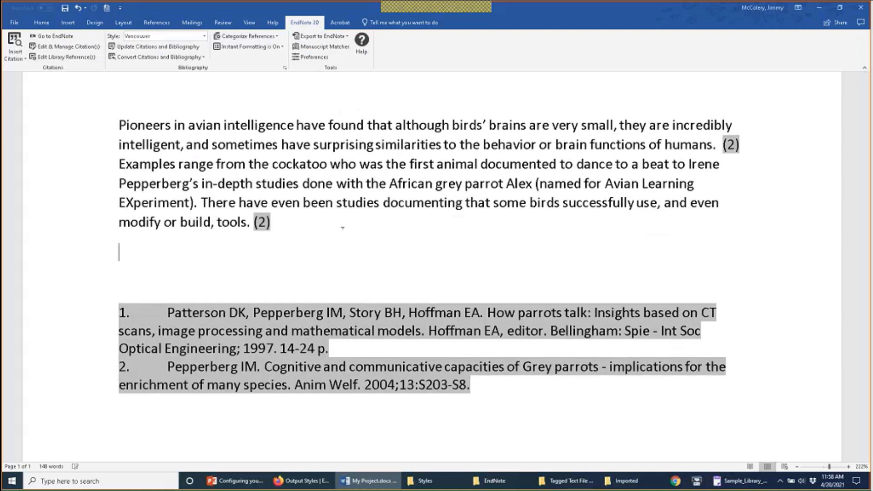
text(This is a tets)
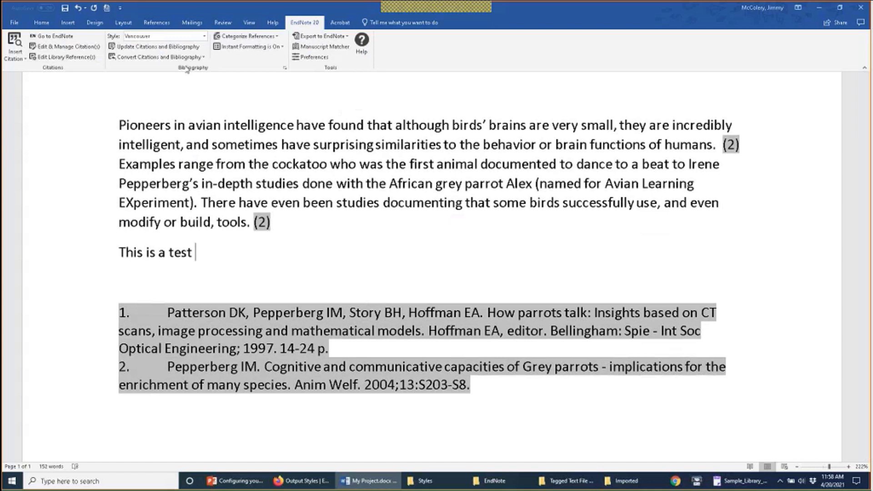
Step: Insert the note 'See also Jones, 2015' as a citation after the test line
click(21, 59)
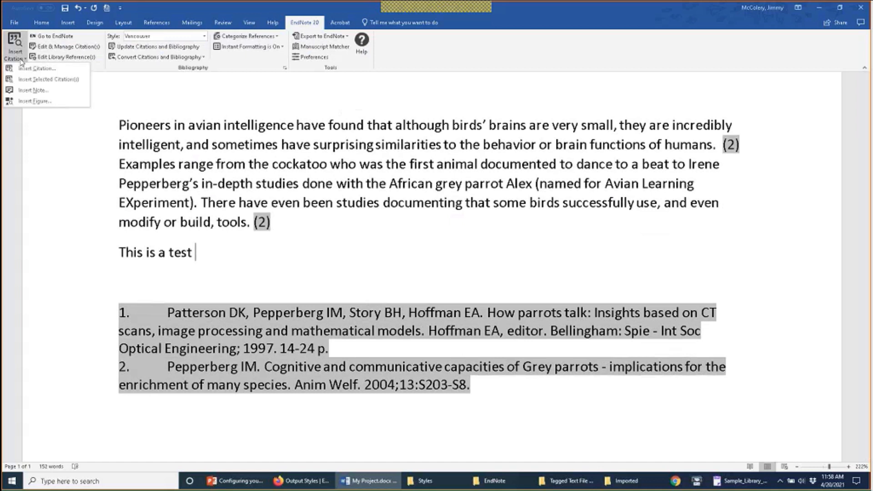
click(46, 92)
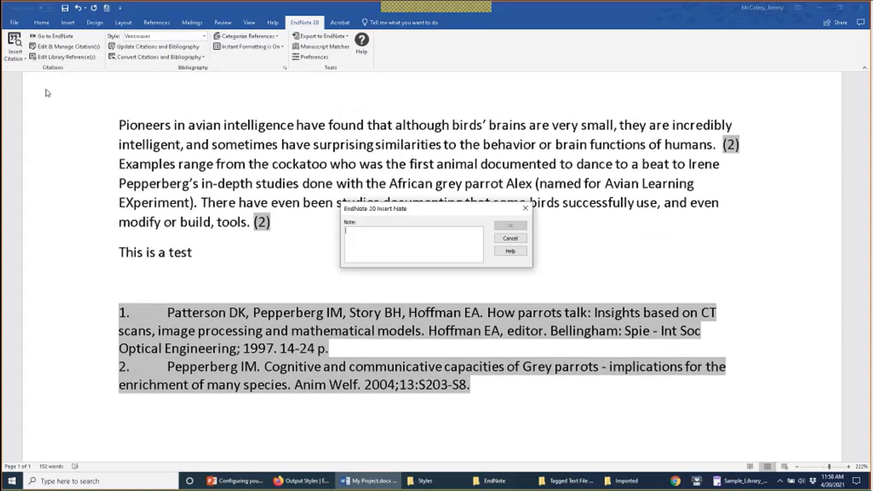
text(See also Jones, 20)
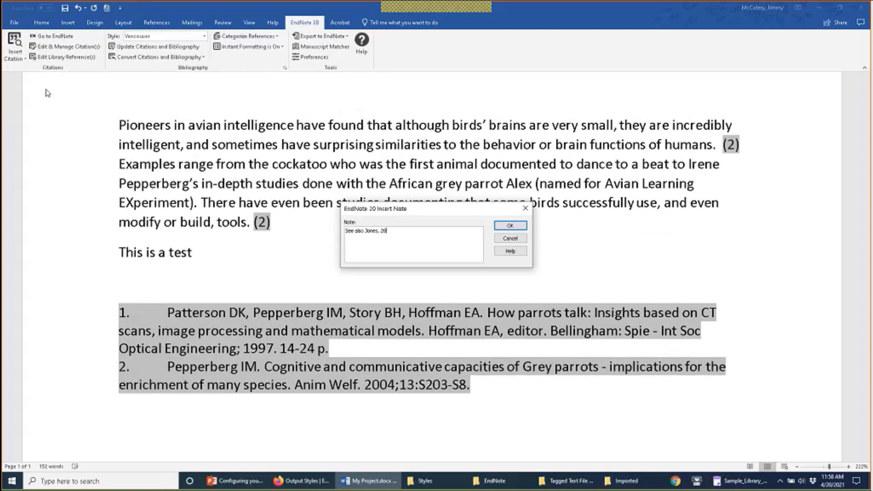
text(15)
click(509, 226)
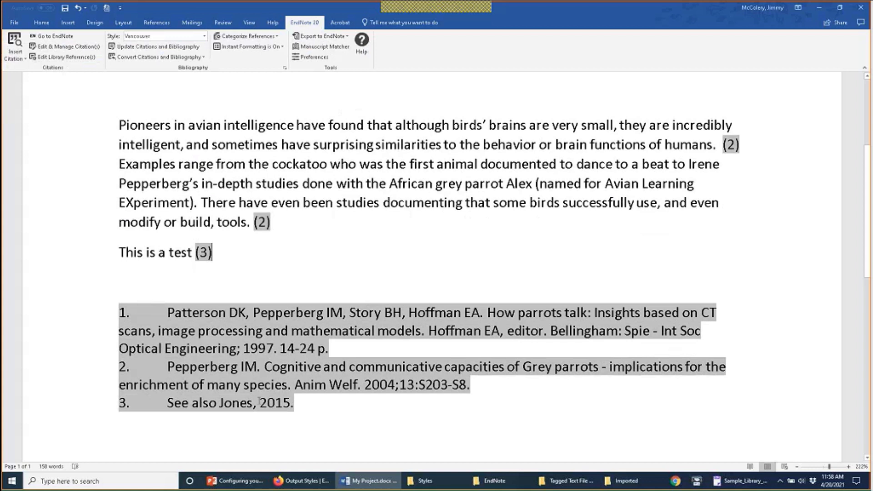
Step: Apply APA 7th, then switch the citations to the Numbered style
click(205, 36)
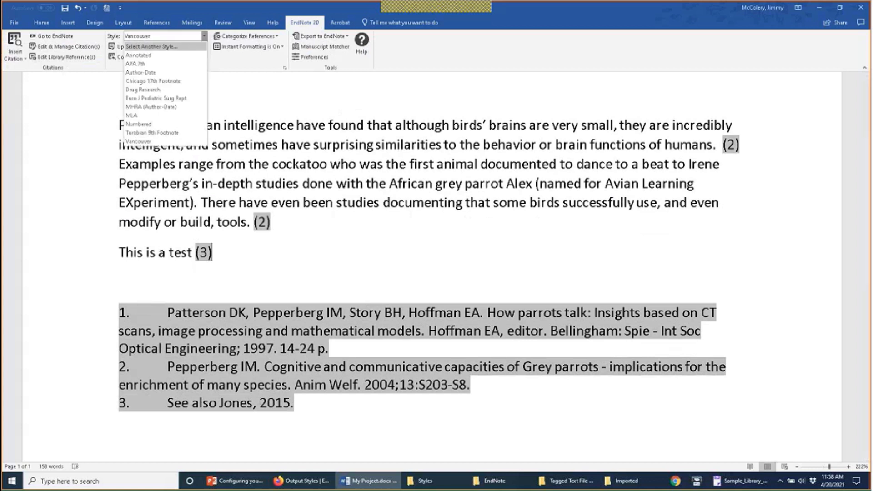
click(194, 64)
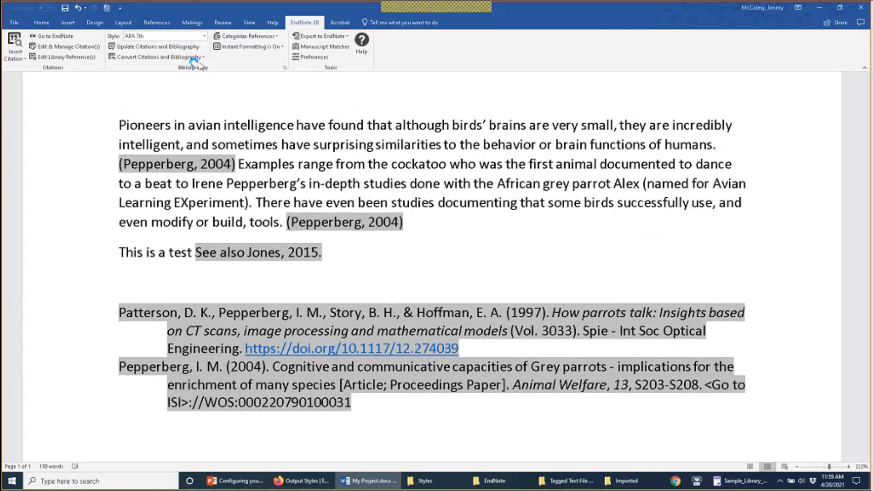
click(204, 36)
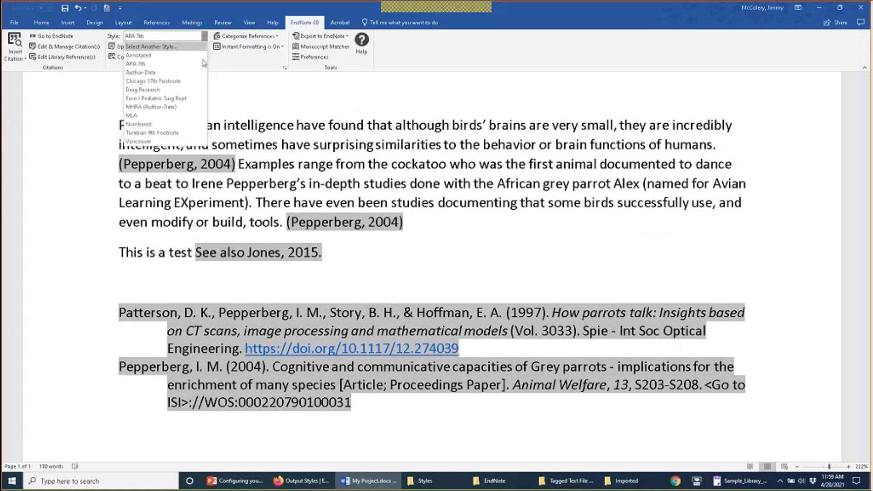
click(199, 123)
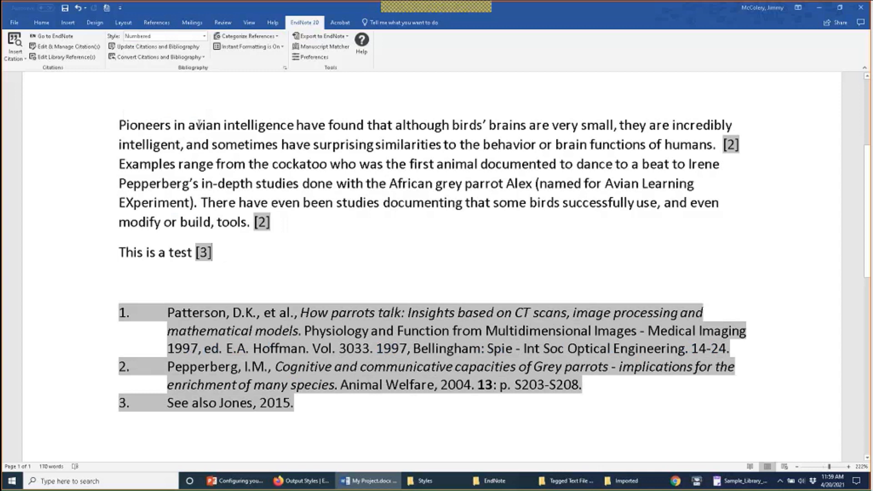
click(18, 57)
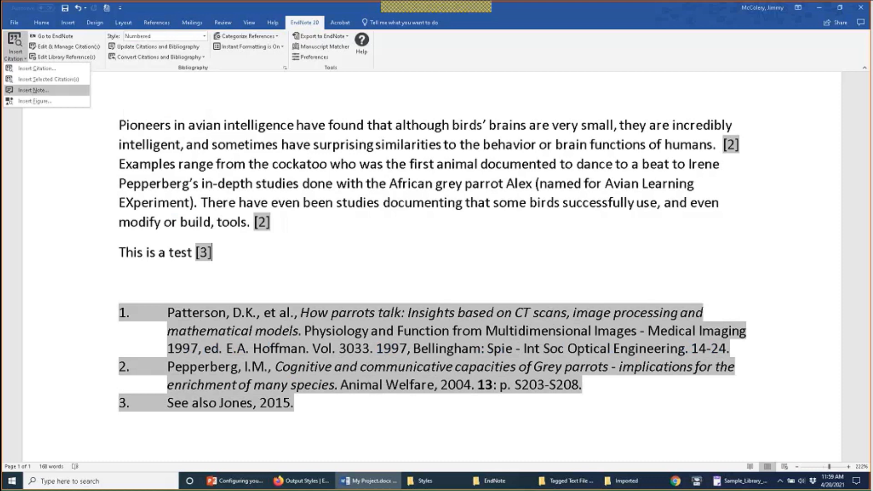
Step: Type an empty [] citation below the test line and update citations, cancelling the reference match
click(32, 90)
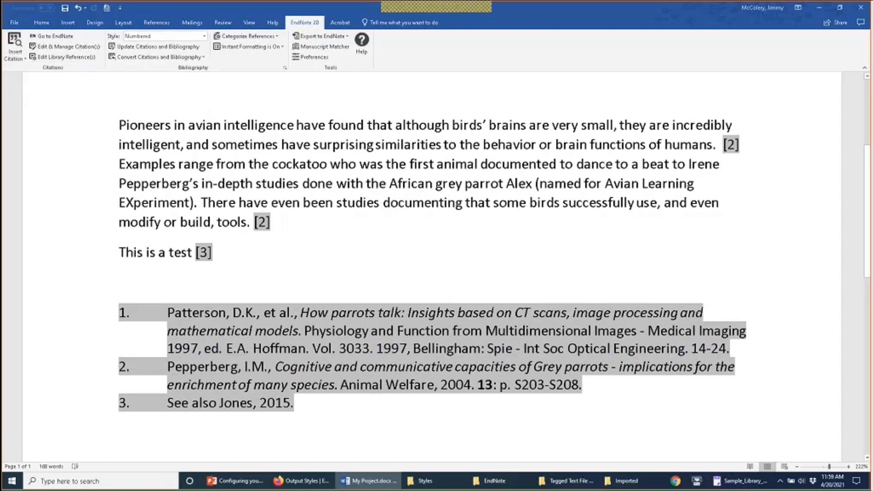
key(Return)
key(Return)
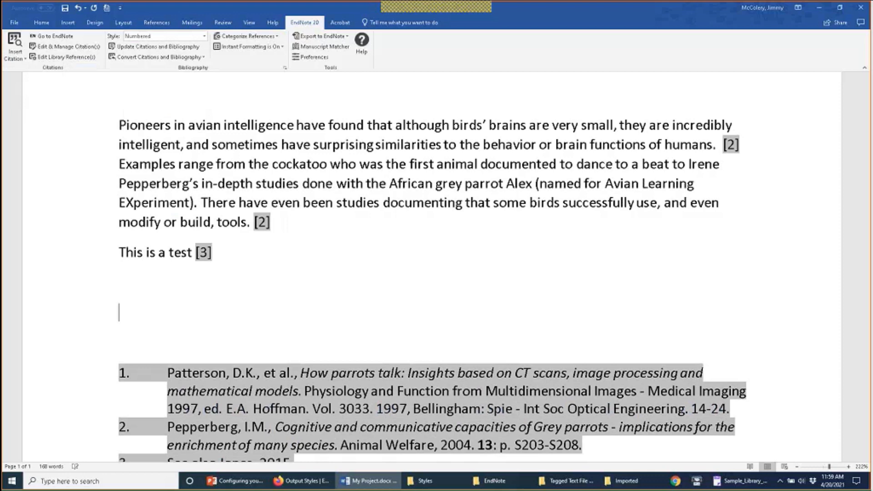
text([])
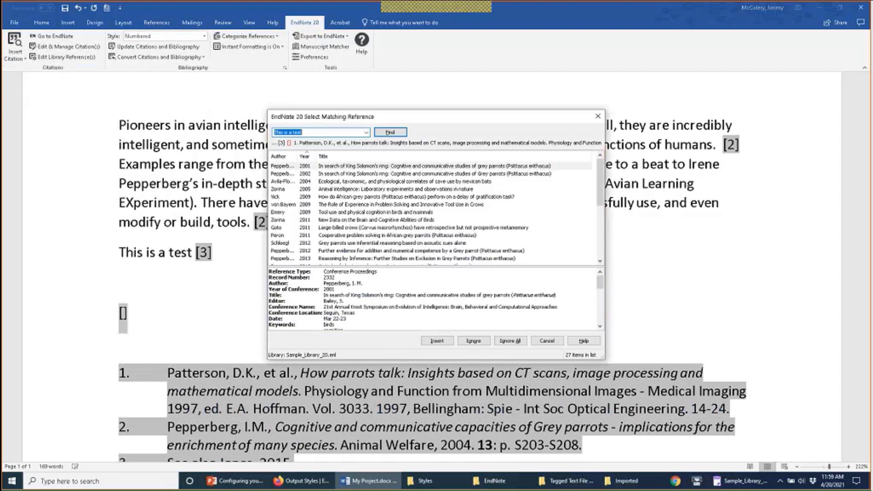
key(Escape)
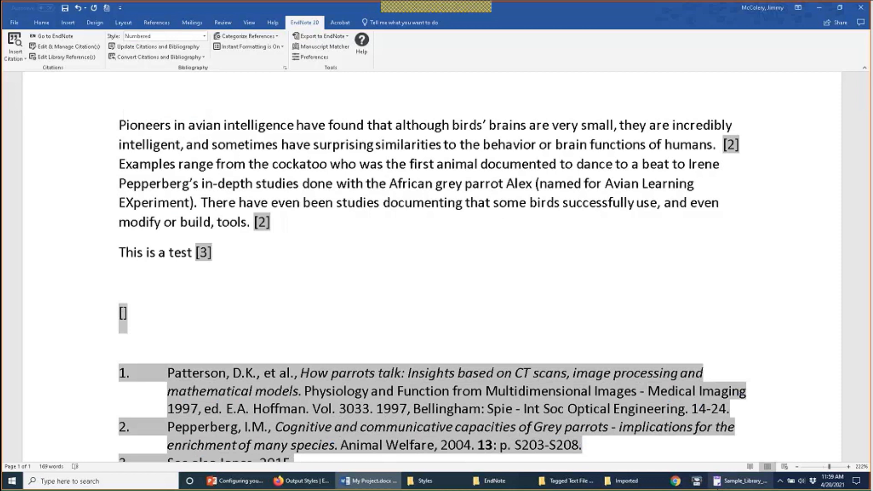
click(134, 319)
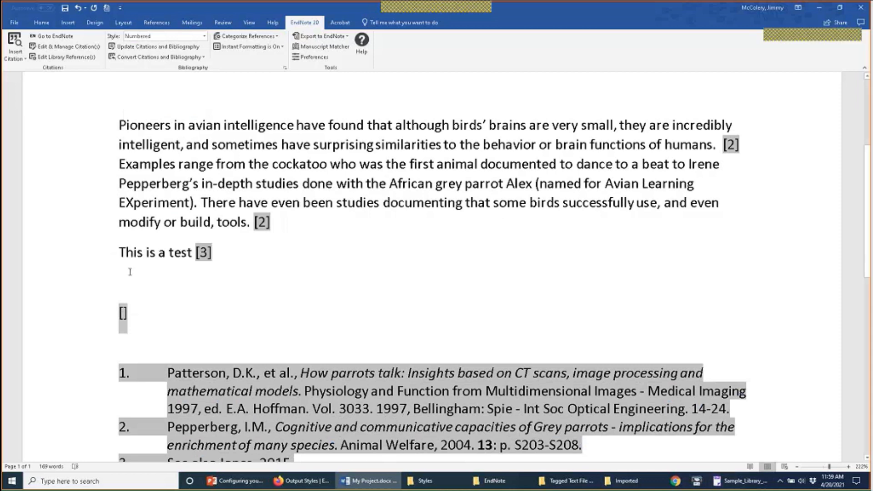
click(200, 53)
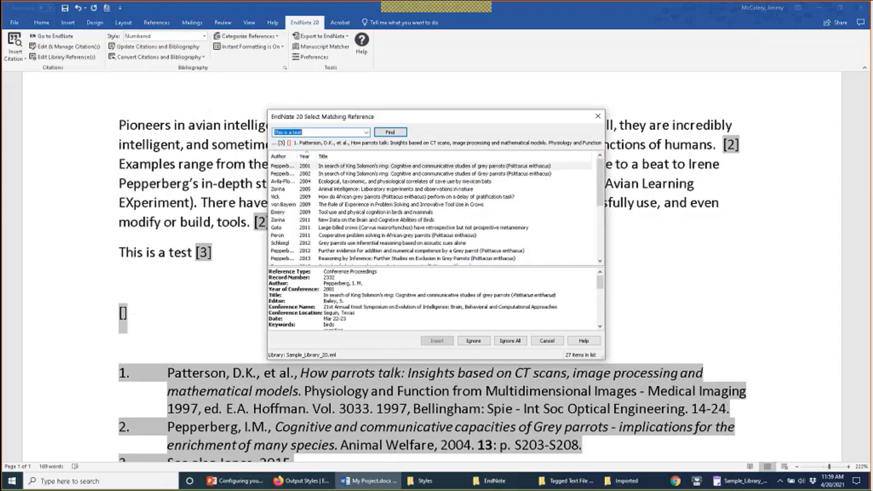
key(Escape)
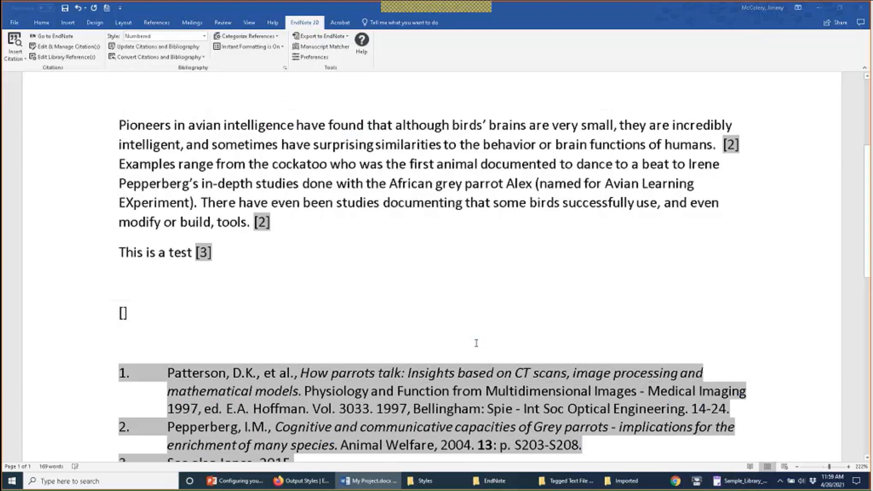
Step: Turn EndNote's Instant Formatting off for the document
right_click(154, 310)
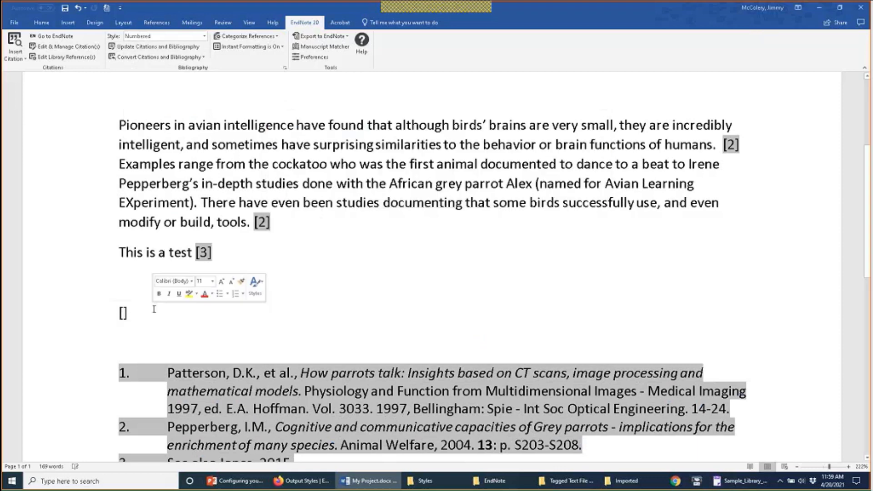
click(397, 483)
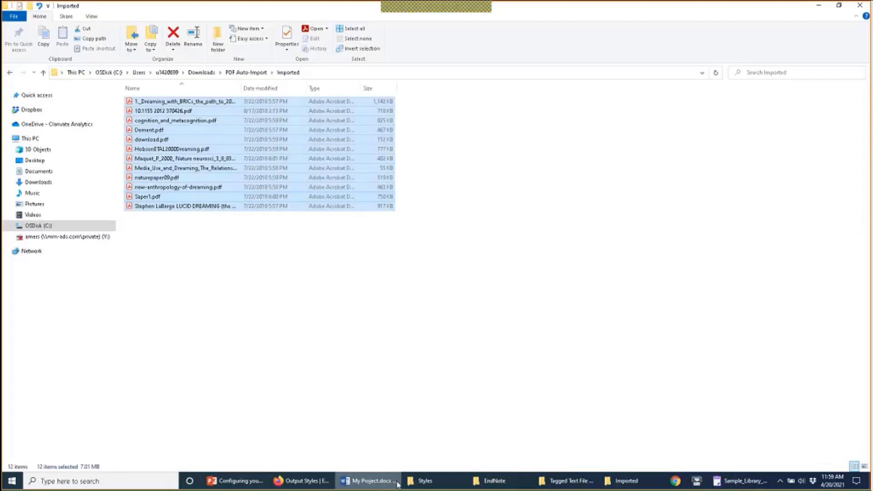
click(397, 483)
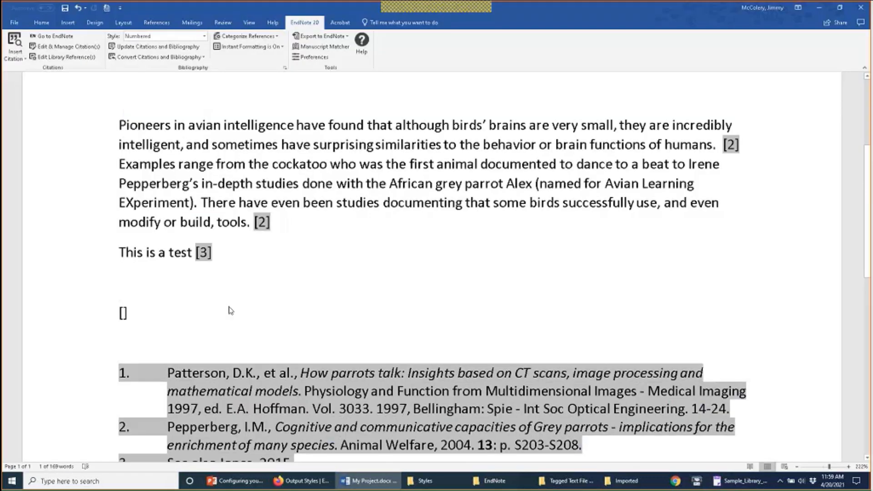
click(236, 267)
click(195, 58)
click(201, 74)
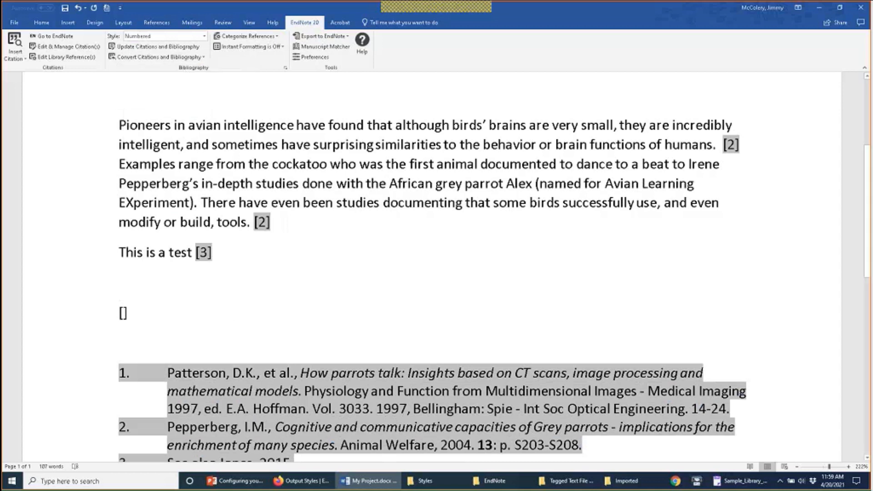
Step: Close My Project.docx without saving and reopen it from the Downloads folder
key(ctrl+w)
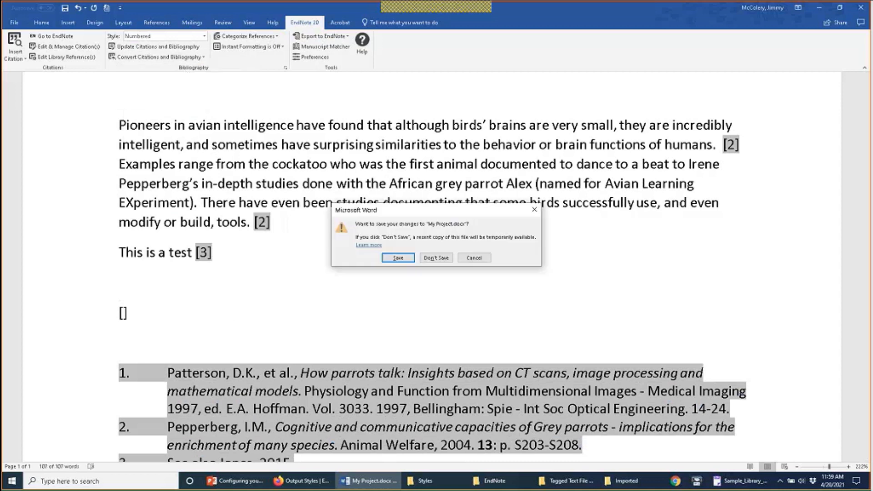
click(450, 258)
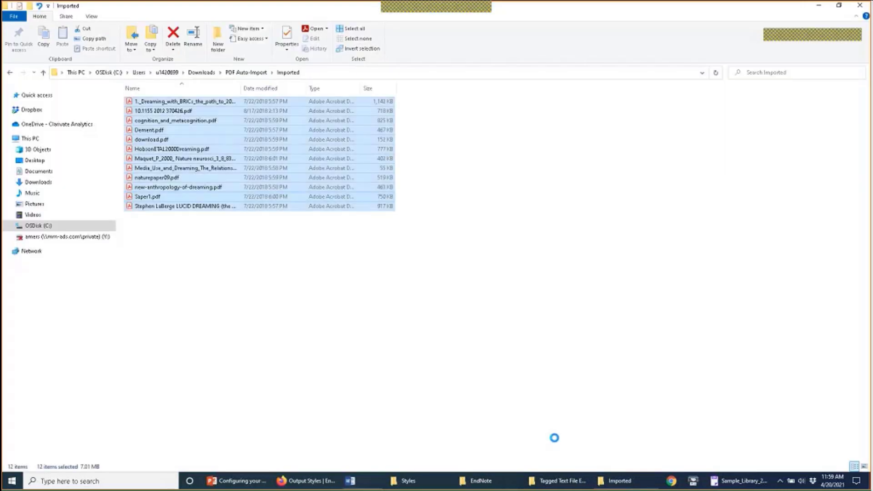
click(66, 181)
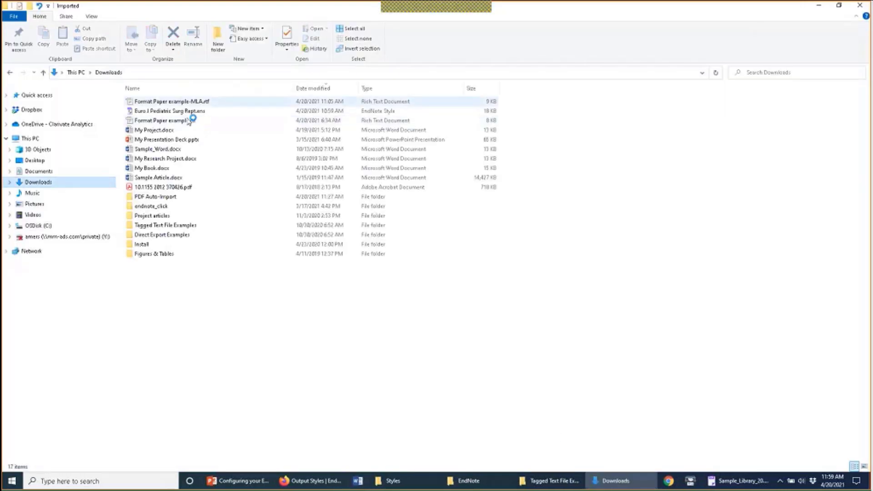
click(190, 130)
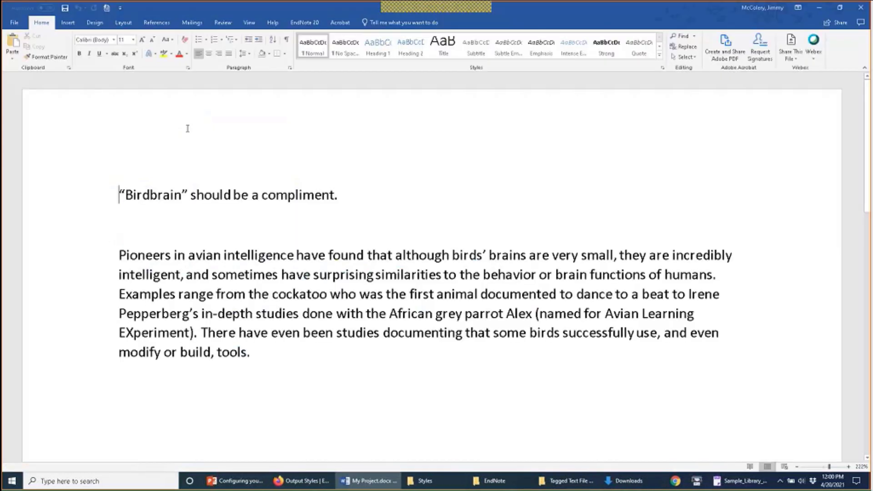
Step: Add a new line below the paragraph and set the citation style to Vancouver
click(384, 191)
key(Return)
key(Return)
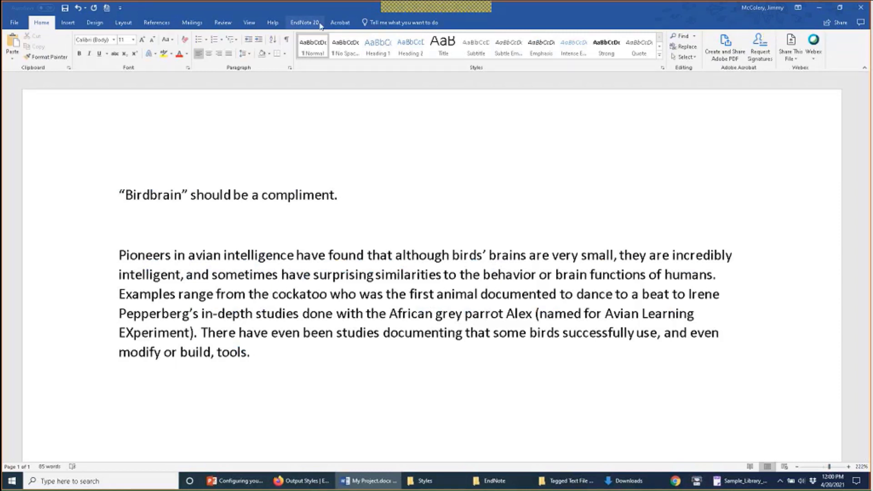
click(304, 22)
click(191, 36)
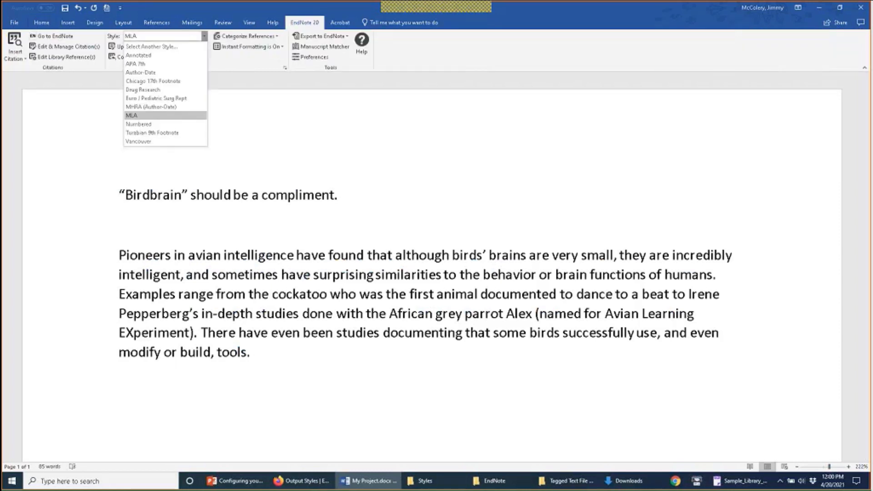
click(182, 156)
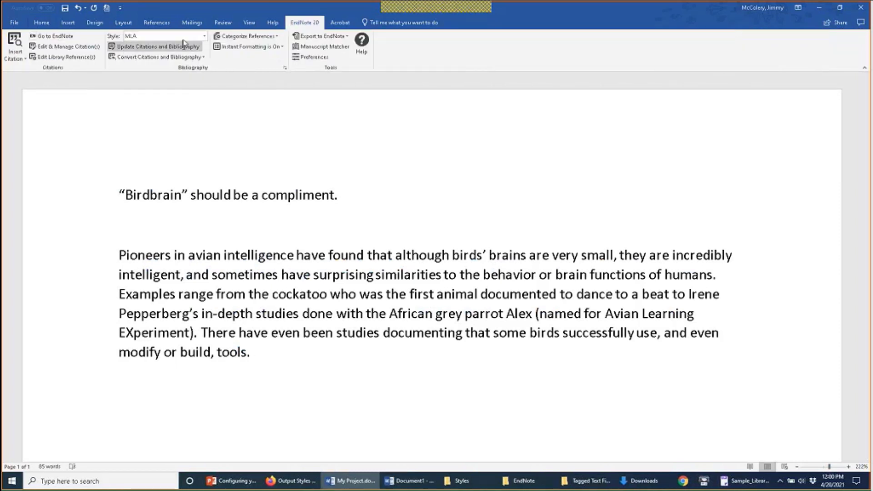
click(204, 36)
click(189, 145)
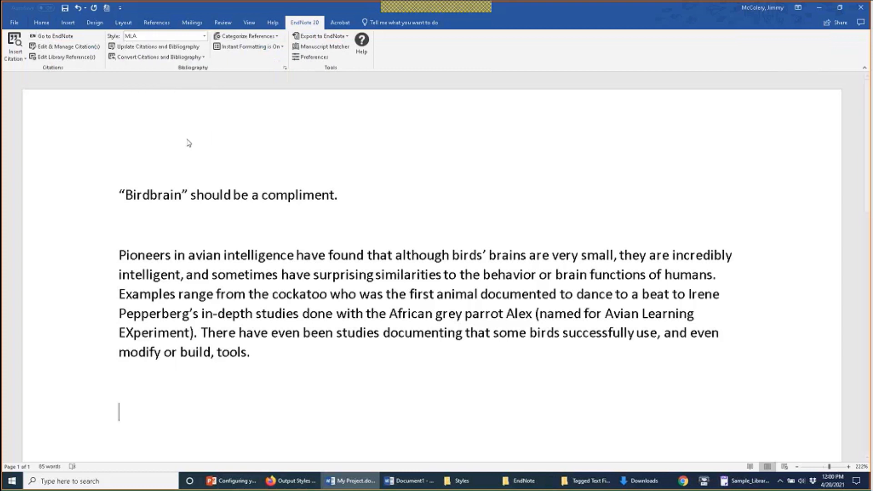
Step: Type the note [NOTE: See also Jones, 2015.] below the paragraph, formatting as (1)
click(282, 355)
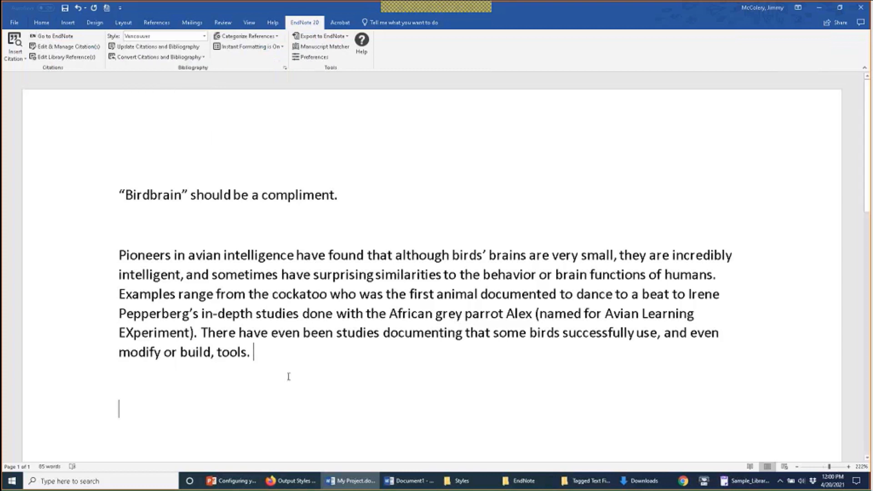
text([)
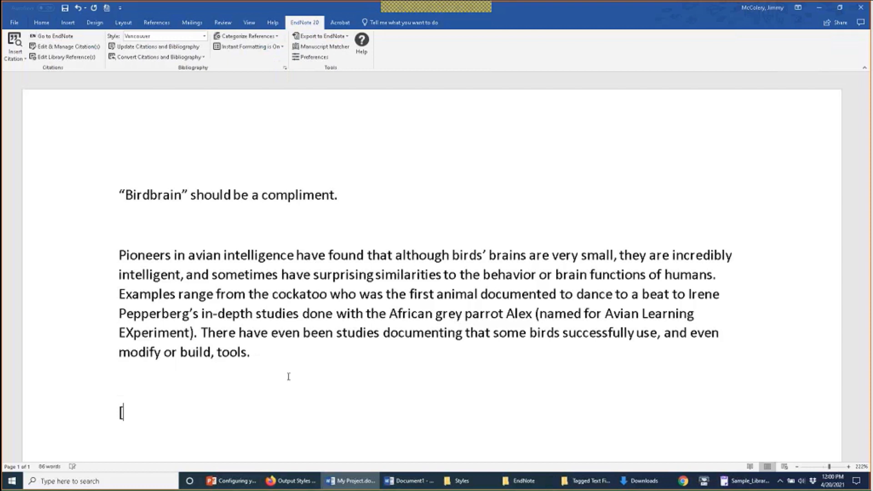
text(NOTE: S)
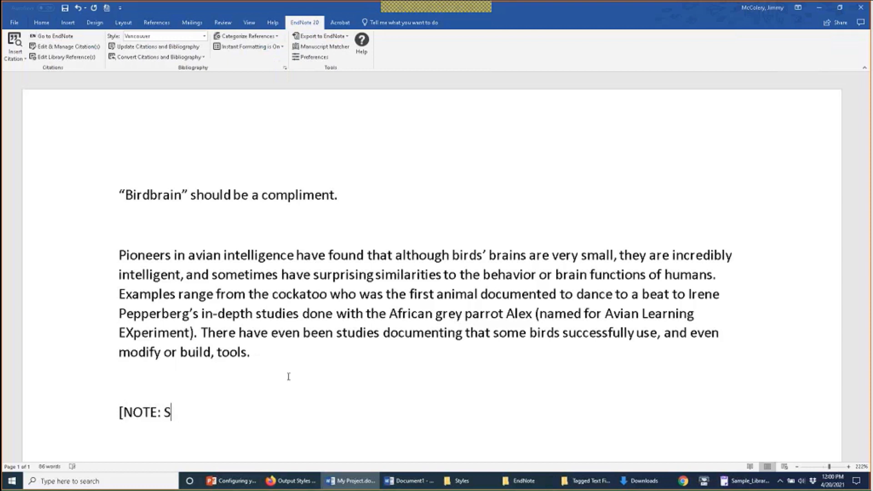
text(eel)
key(BackSpace)
key(BackSpace)
text(also Jones, 2015)
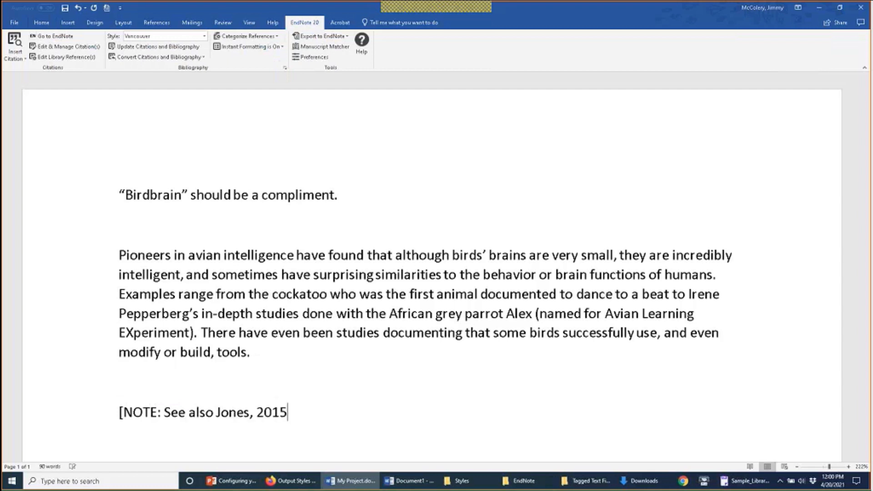
text(.])
scroll(262, 196, down, 3)
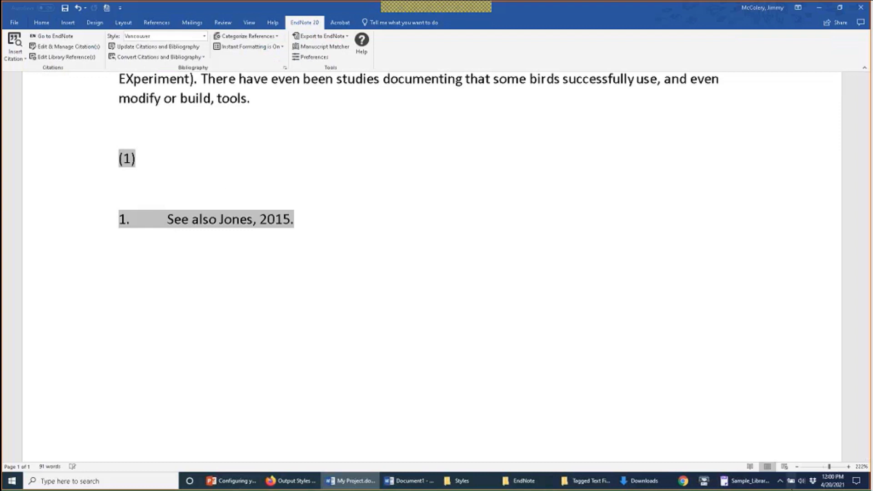
Step: Bring Sample_Library_20 forward and review the Temporary Citations and Term Lists preferences, leaving them unchanged
click(781, 481)
click(746, 481)
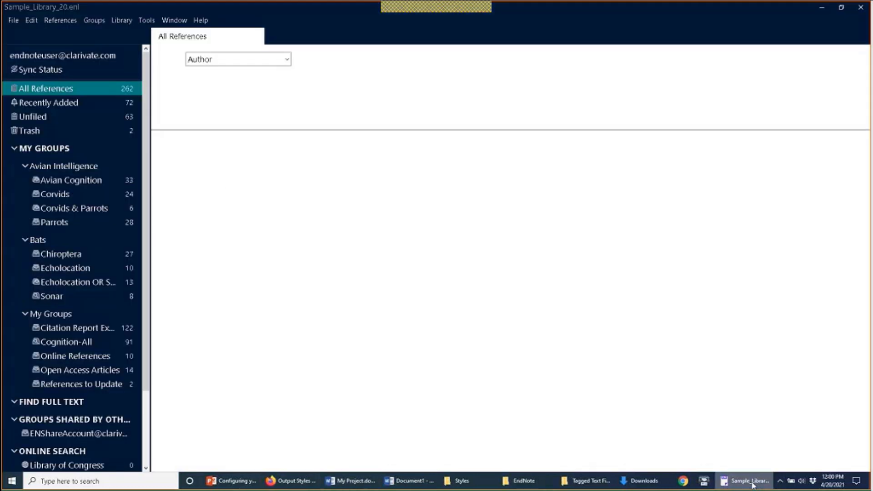
click(31, 20)
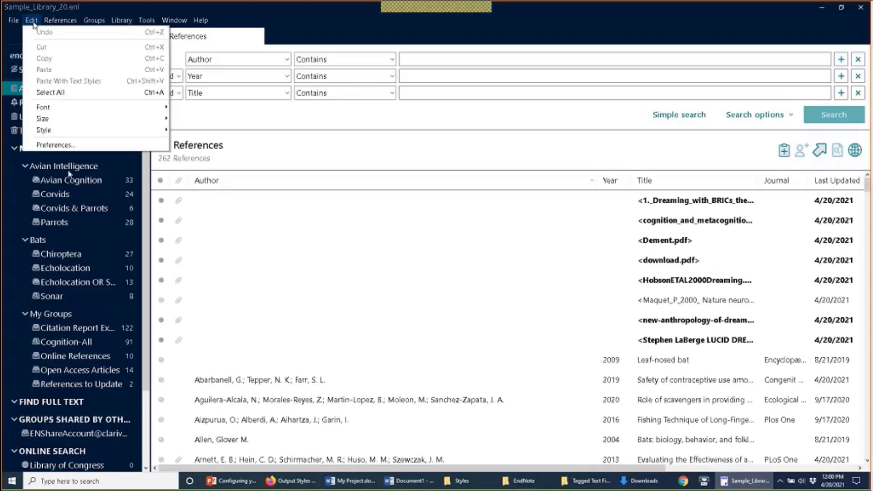
click(81, 146)
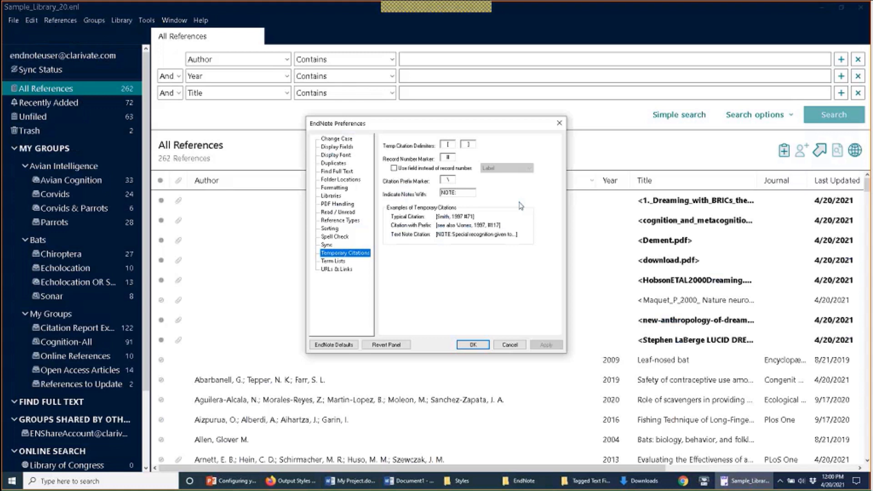
drag(468, 192, 436, 191)
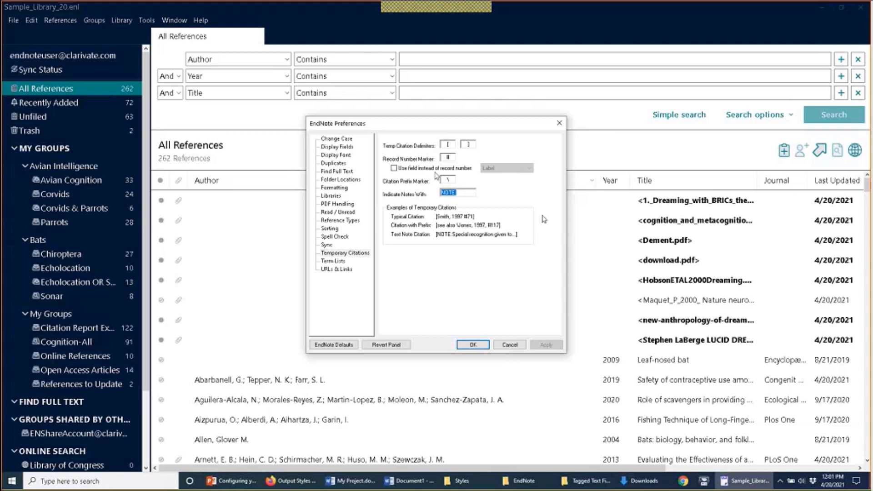
click(339, 261)
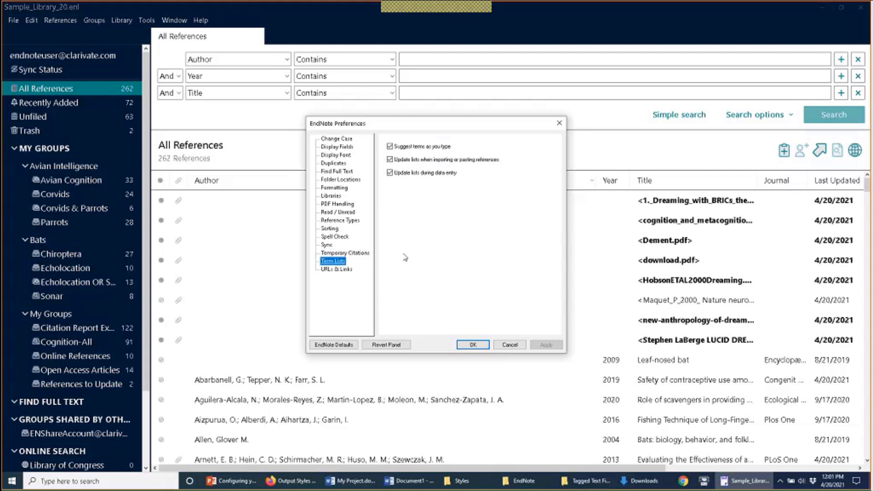
click(472, 344)
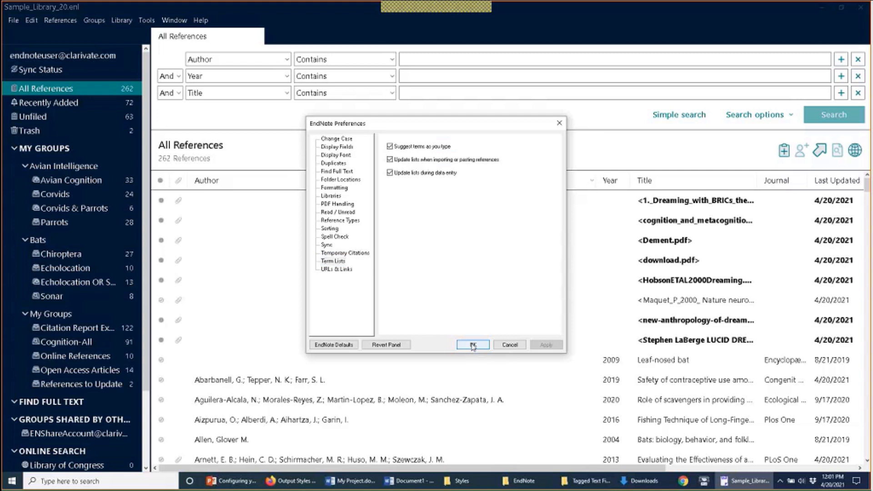
Step: Look over the Library menu commands without choosing one, then open the References menu
click(134, 20)
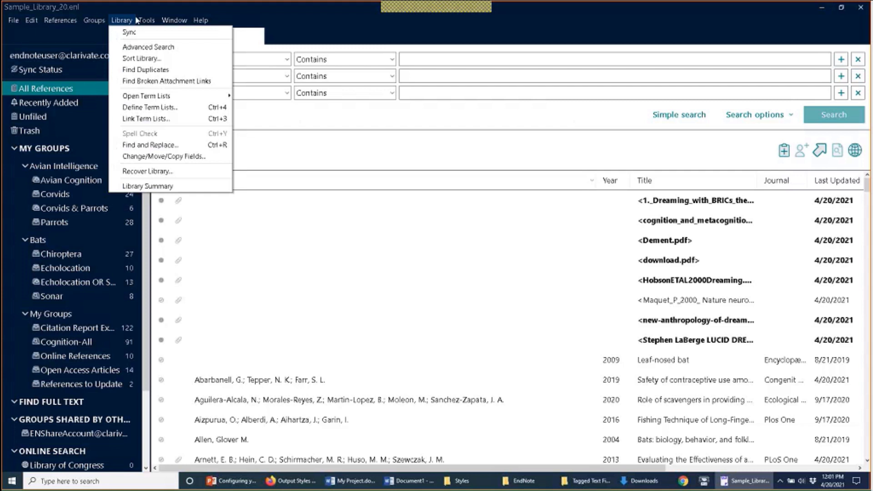
click(136, 20)
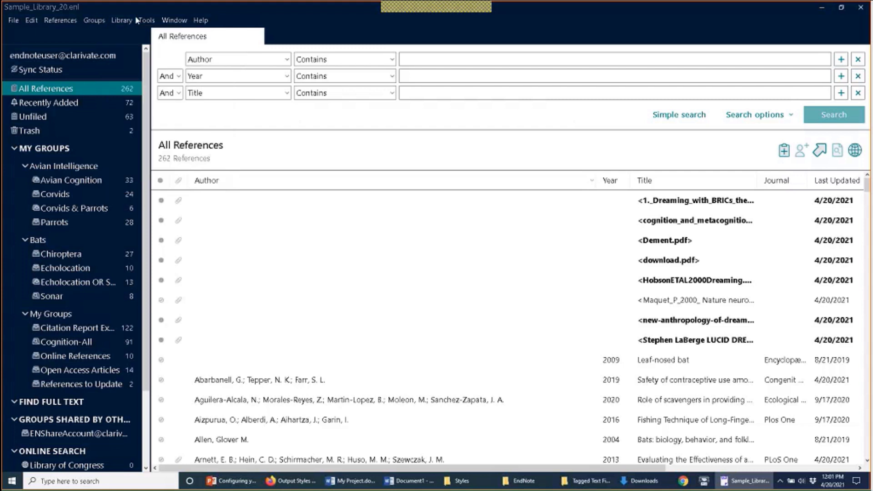
click(72, 21)
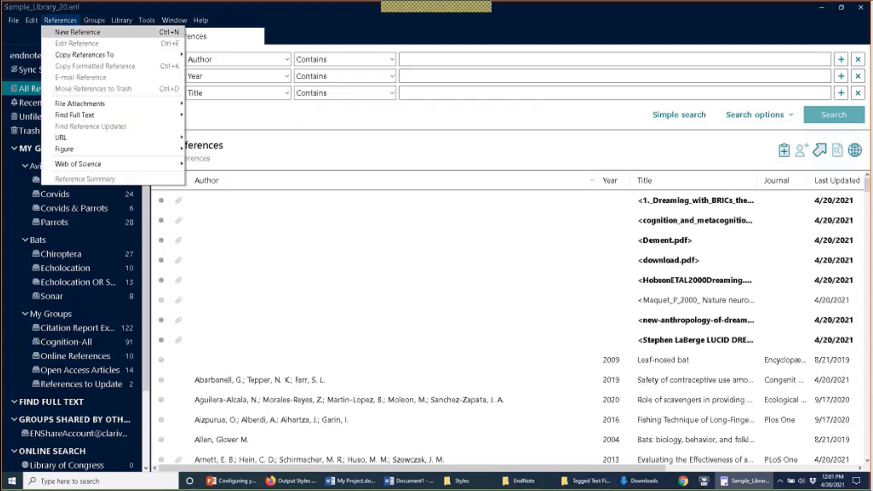
Step: Create a new blank reference and enter its two authors
click(100, 32)
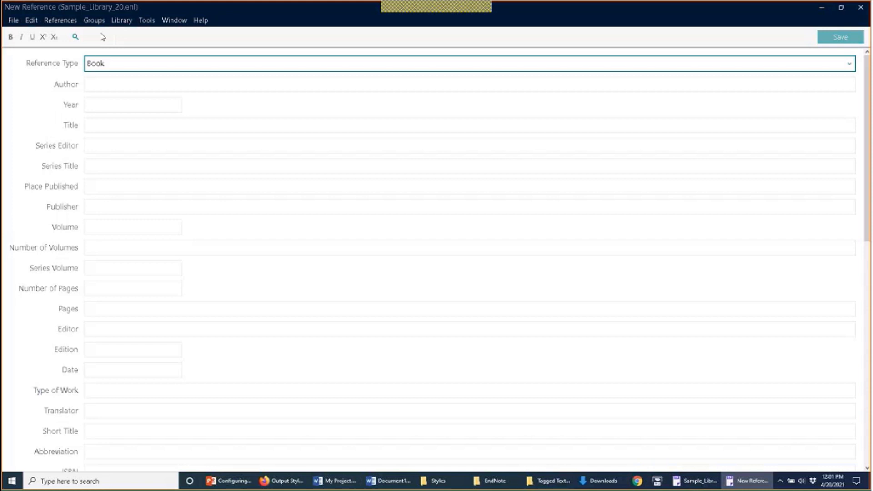
click(120, 83)
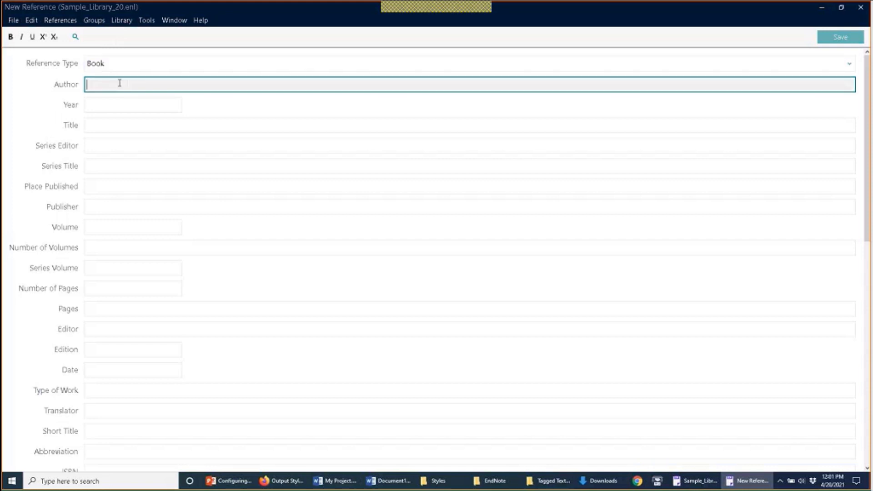
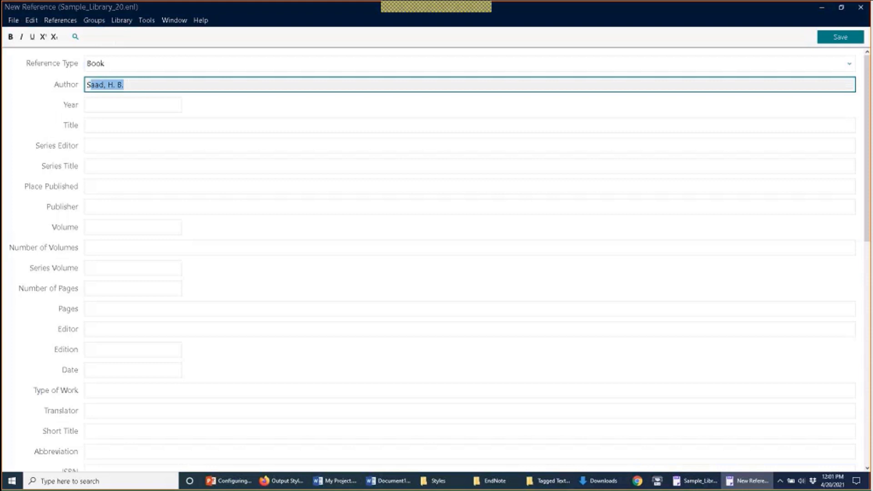
key(Return)
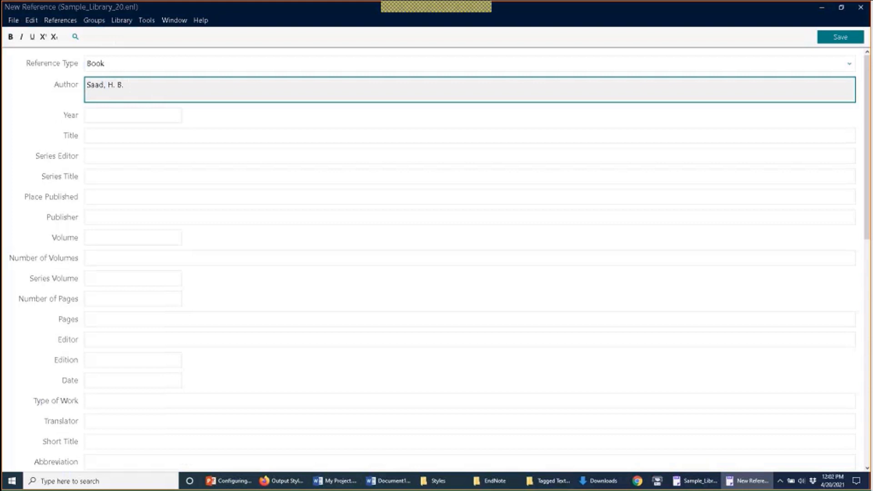
Step: Add the keyword Asplenia, then close and save the new reference to the library
scroll(204, 214, down, 5)
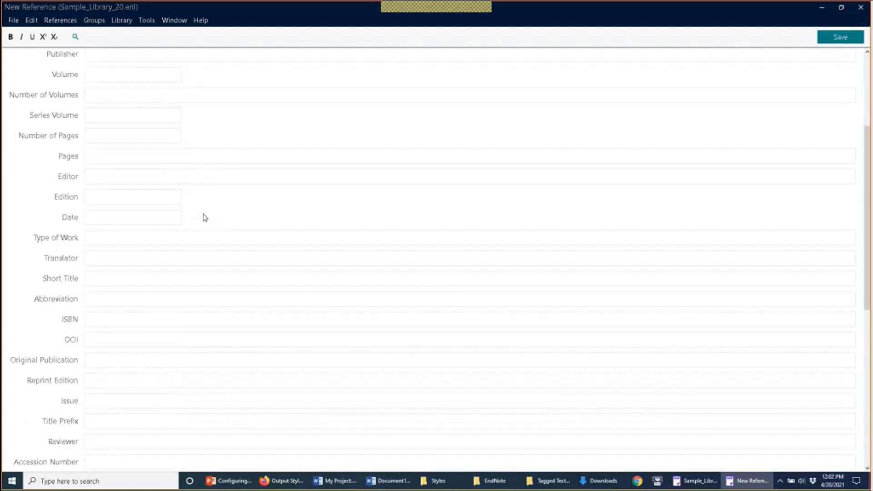
scroll(204, 217, down, 6)
click(153, 312)
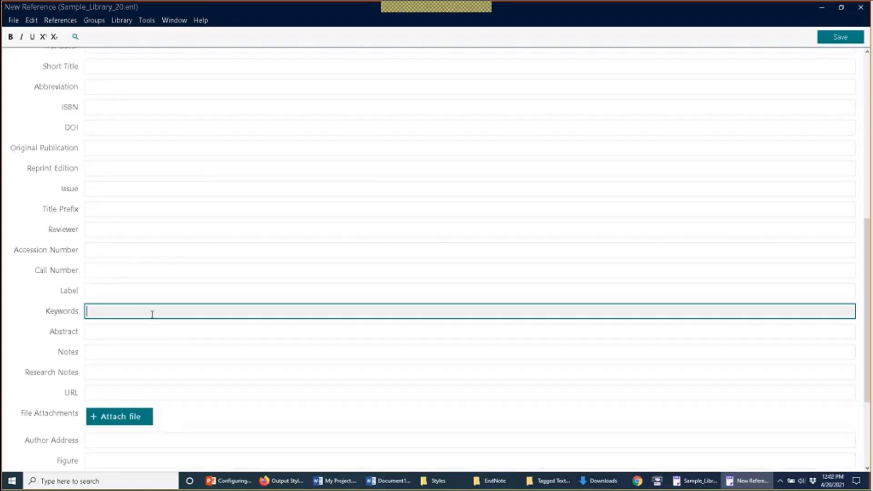
text(A)
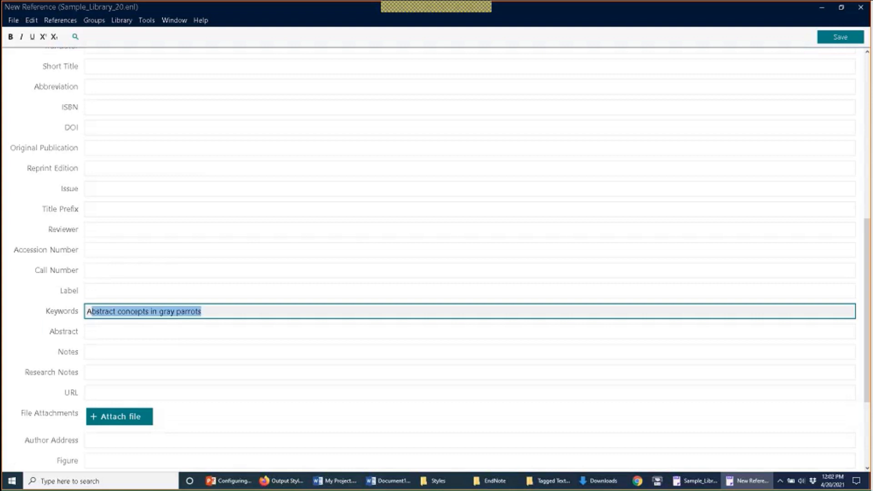
text(sple)
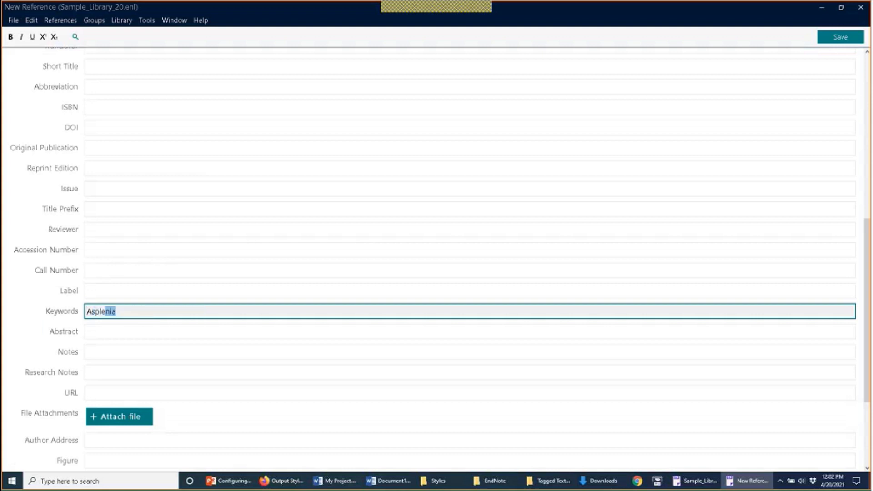
text(nia)
click(13, 20)
click(32, 82)
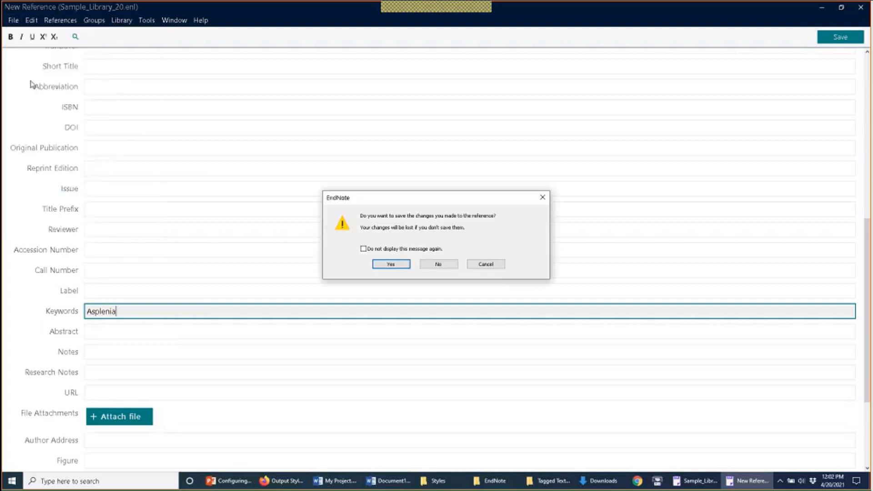
click(390, 264)
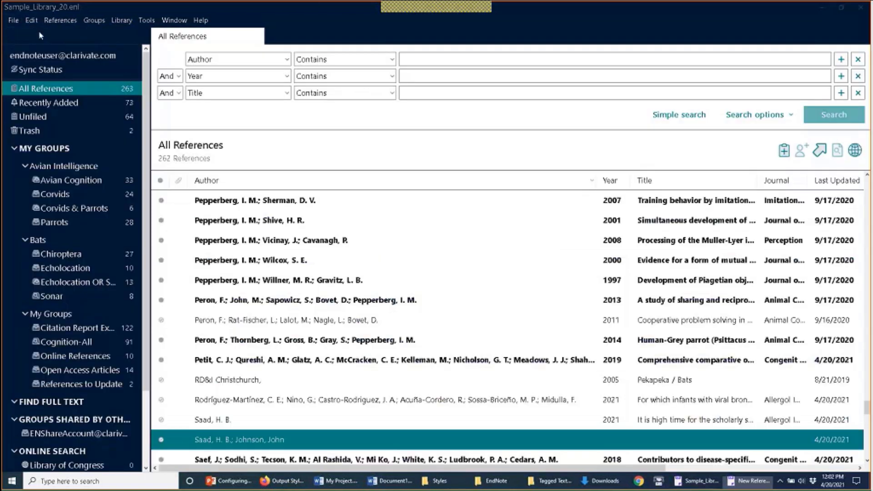
Step: Enable suggest terms as you type, update lists on import or paste, and update during data entry; apply
click(31, 20)
click(78, 145)
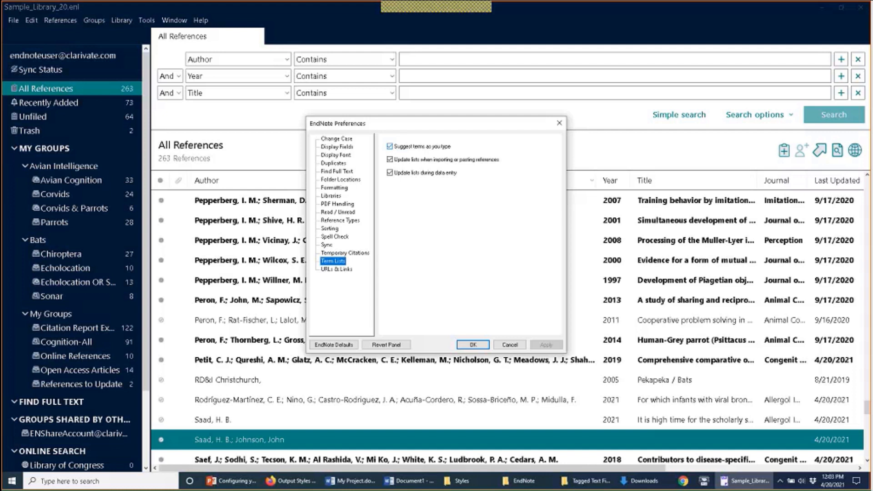
click(392, 148)
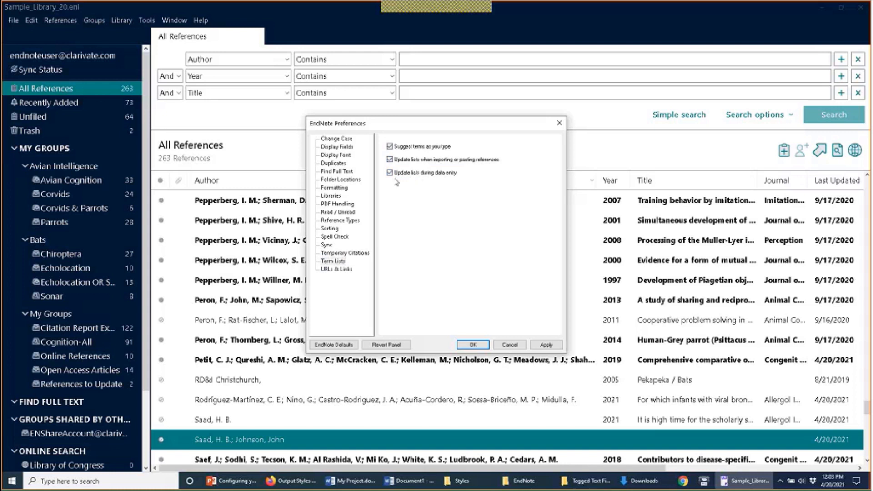
click(390, 160)
click(390, 160)
click(390, 173)
click(546, 345)
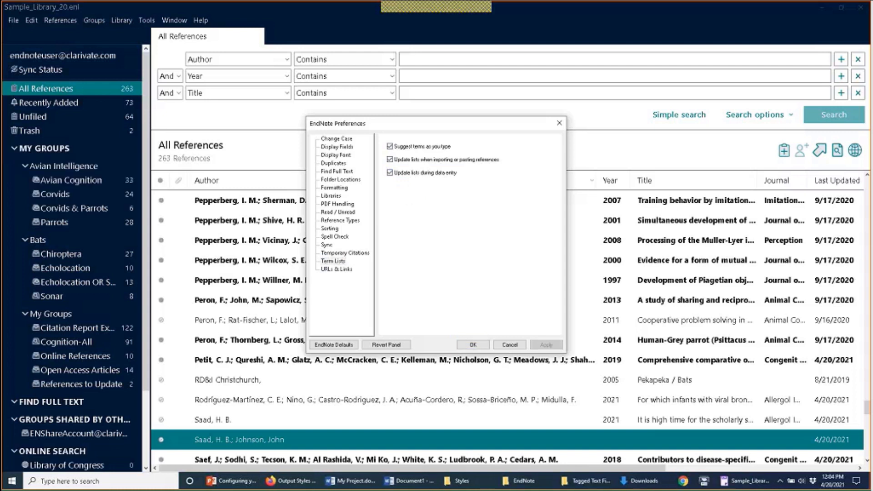
Step: Inspect the Connection Log file path in URLs & Links preferences, then close Preferences with OK
click(337, 269)
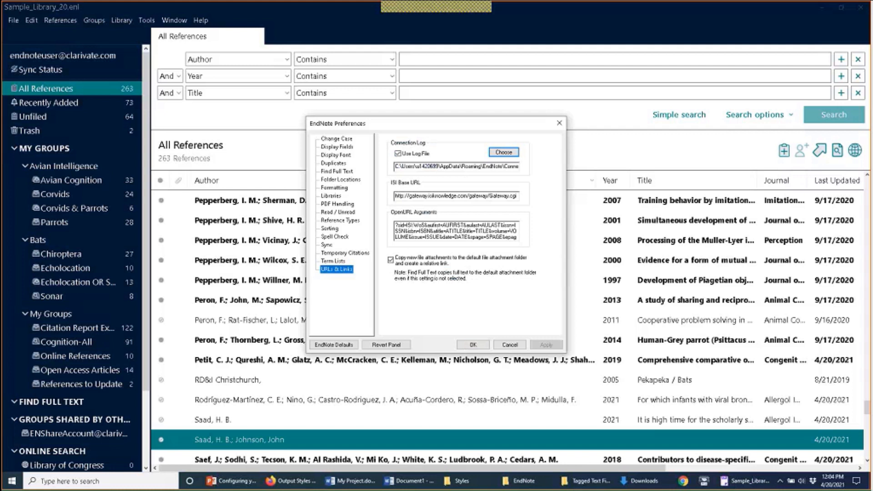
click(492, 167)
drag(486, 166, 525, 173)
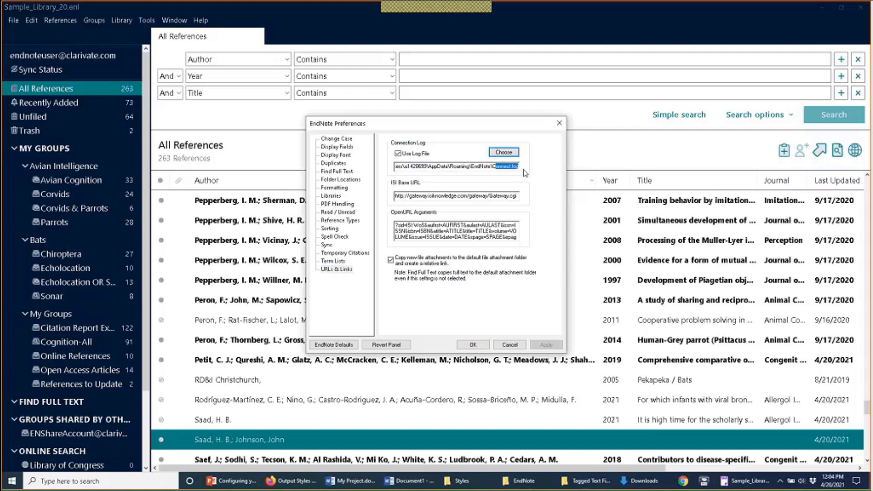
click(518, 167)
click(482, 346)
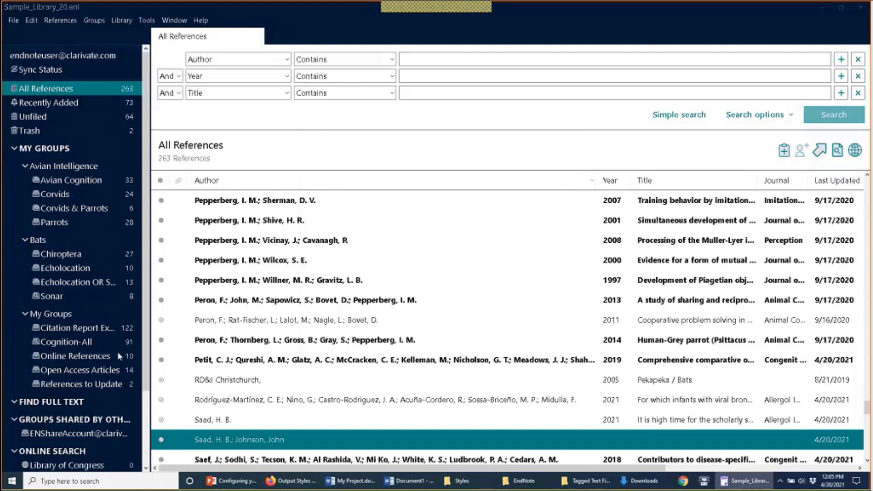
Step: Collapse My Groups and search the Library of Congress for titles containing 'Jazz'
click(45, 148)
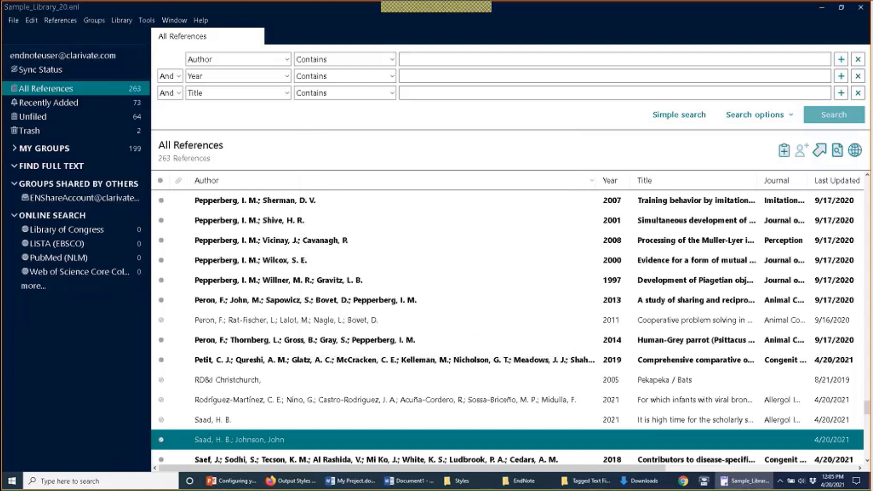
click(67, 231)
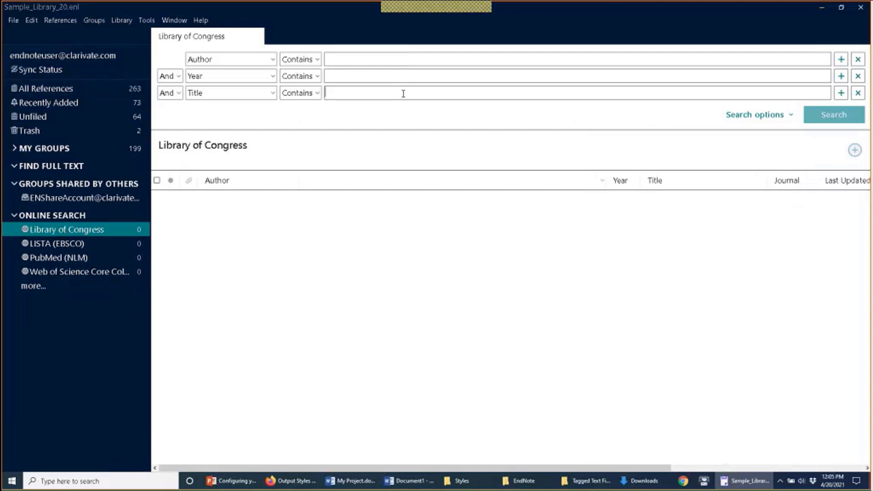
text(Jazz)
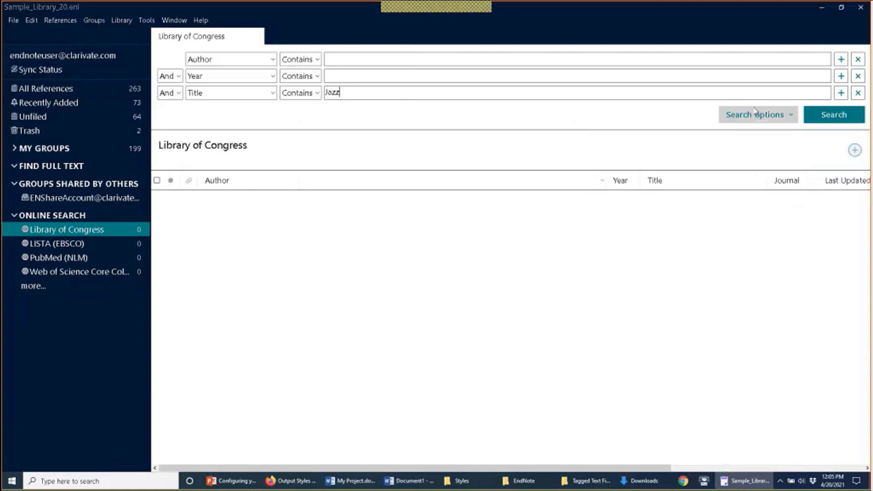
click(828, 115)
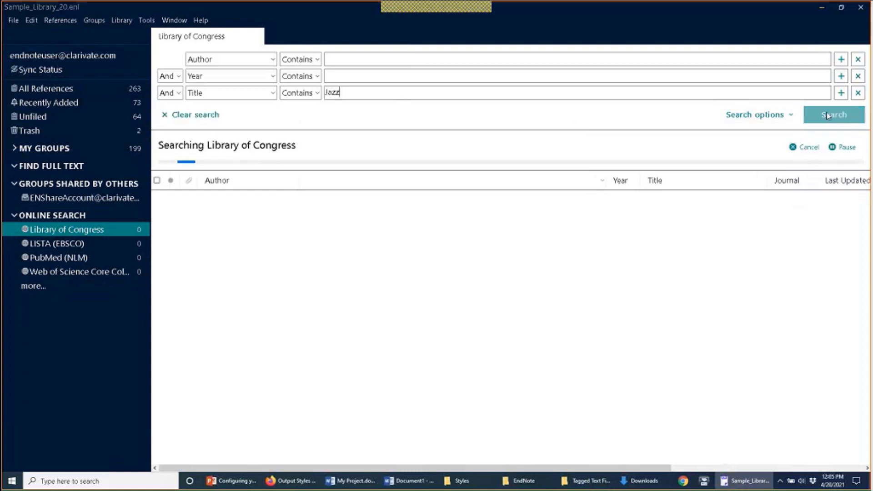
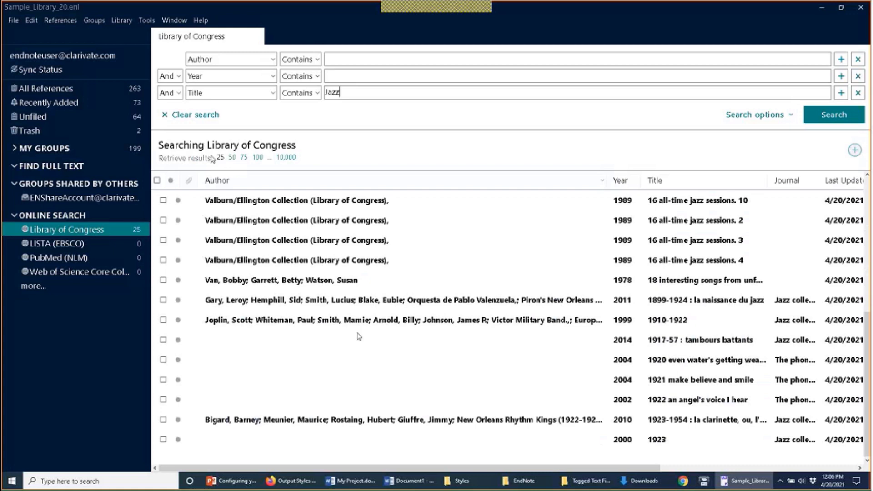
Step: Bring forward the File Explorer window showing the AppData\Roaming\EndNote settings folder
mouse_move(538, 486)
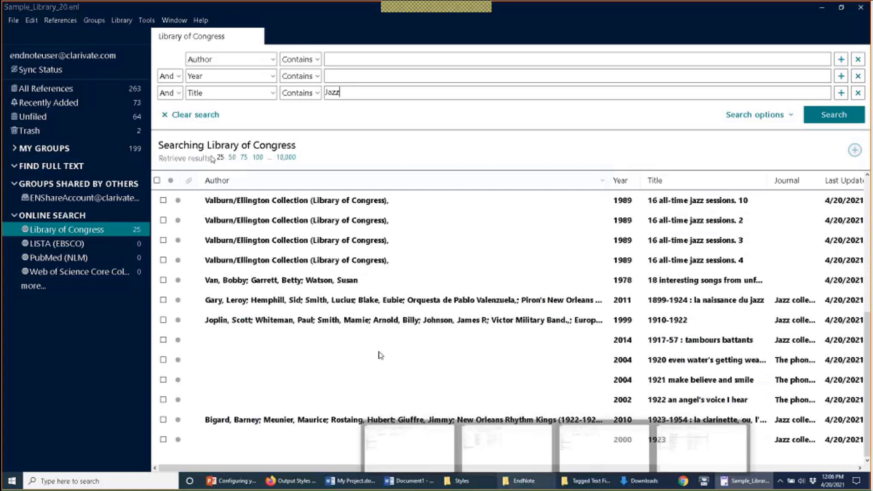
click(507, 444)
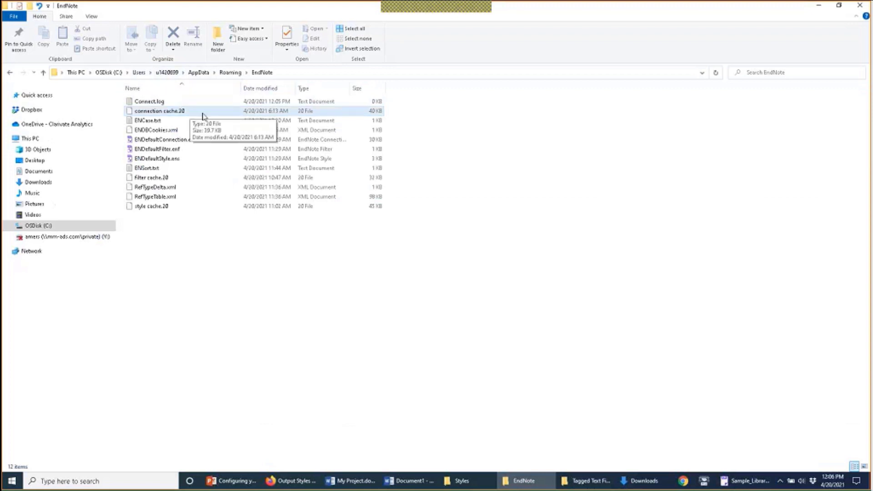
Step: Open Connect.log in Notepad++ using its Edit with Notepad++ context-menu option
click(163, 102)
right_click(162, 103)
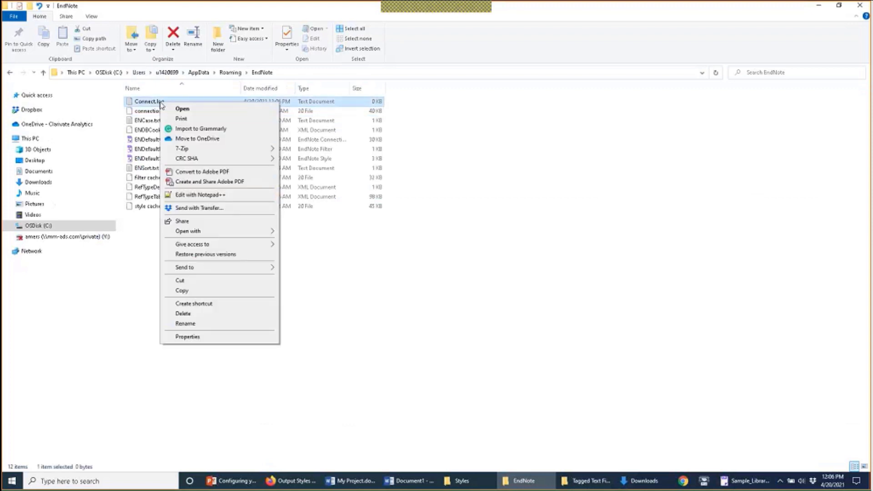
click(215, 196)
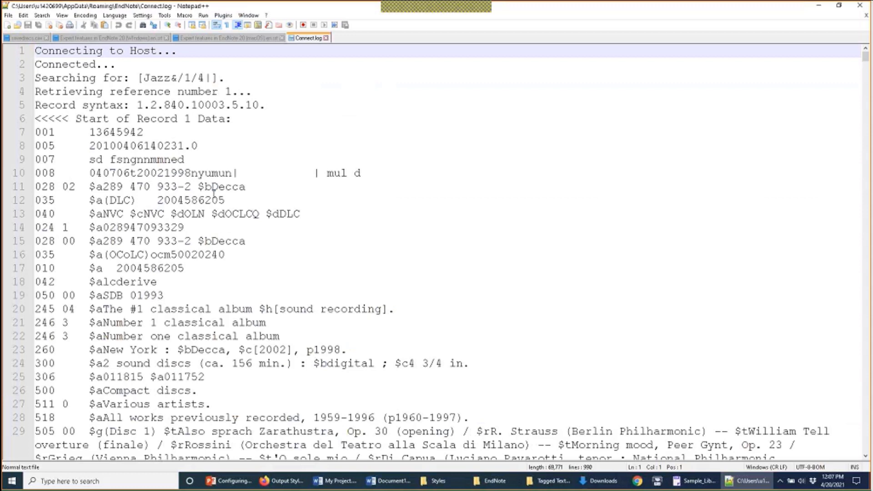
Step: Scroll through record 1's MARC data in Connect.log, then minimise Notepad++
scroll(213, 191, down, 2)
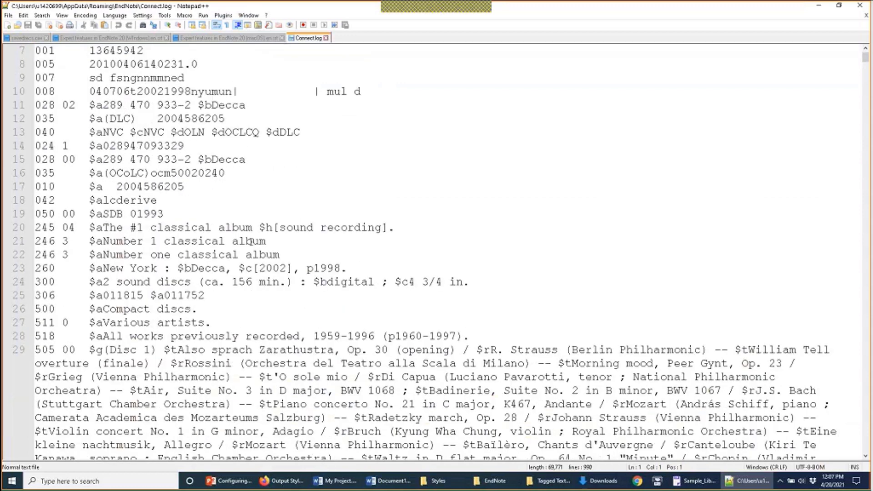
scroll(250, 242, down, 2)
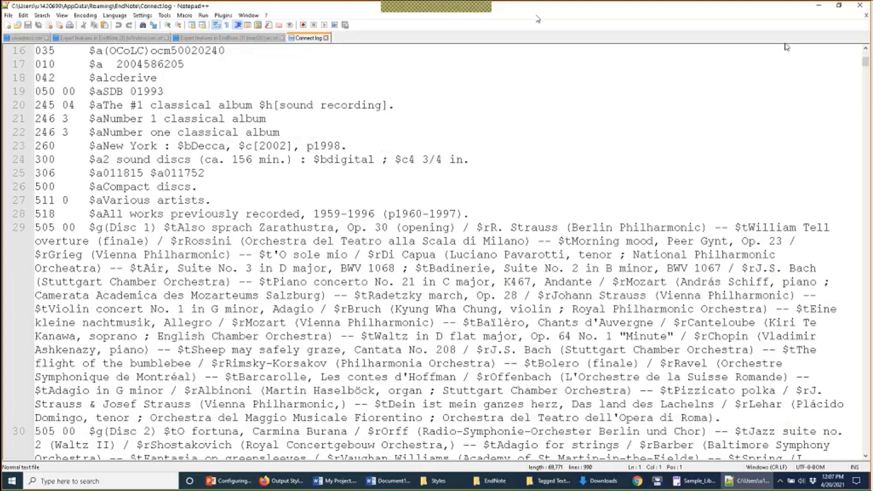
click(818, 6)
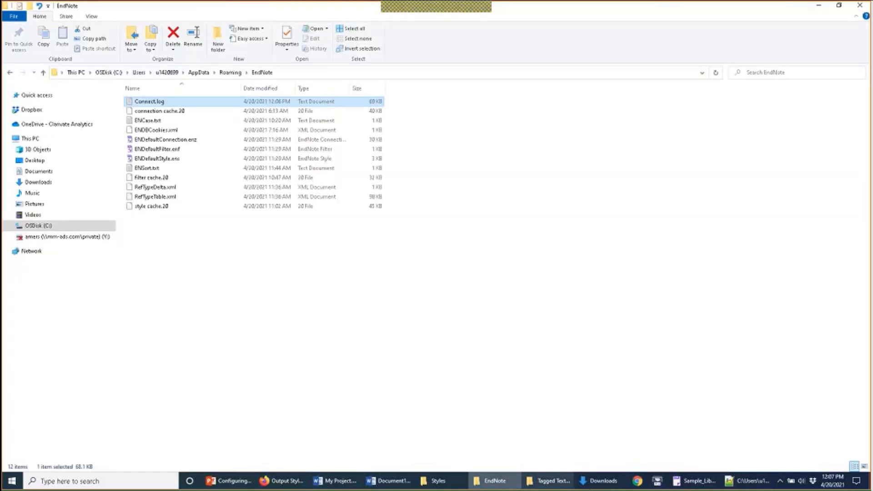
Step: Return to Sample_Library_20, open Edit > Preferences, and inspect the ISI Base URL on URLs & Links
click(702, 484)
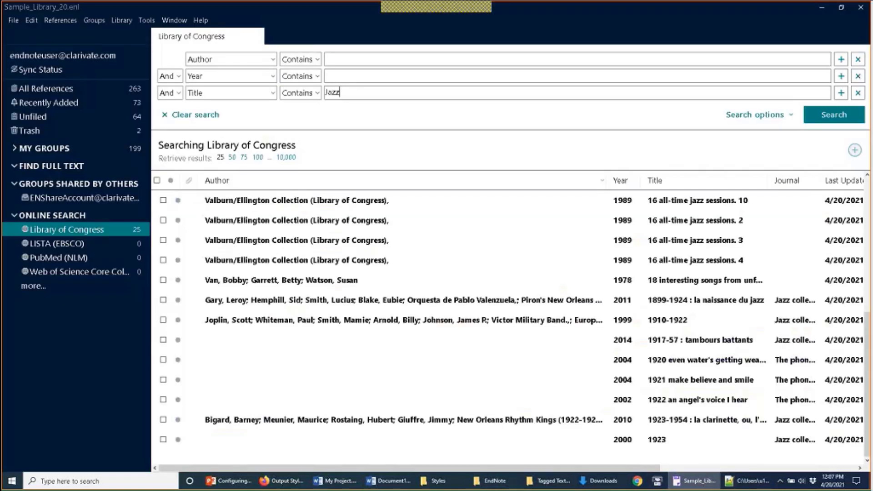
click(32, 20)
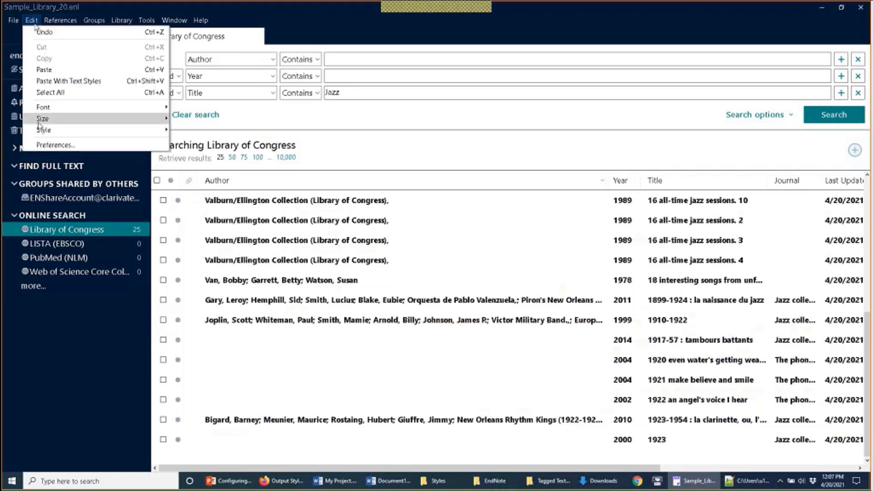
click(51, 145)
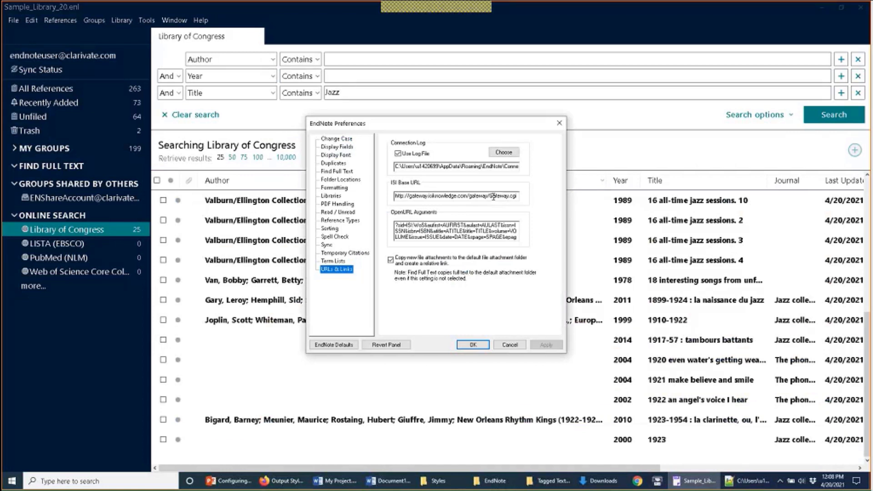
drag(494, 197, 396, 202)
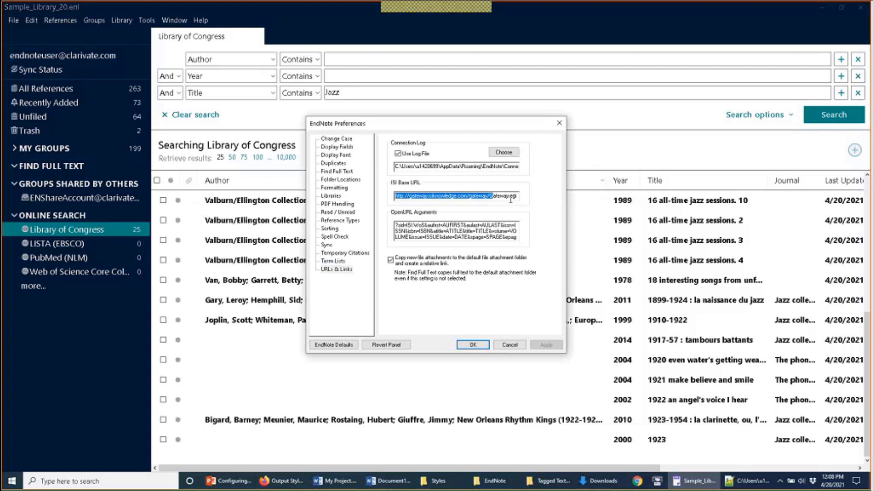
click(483, 200)
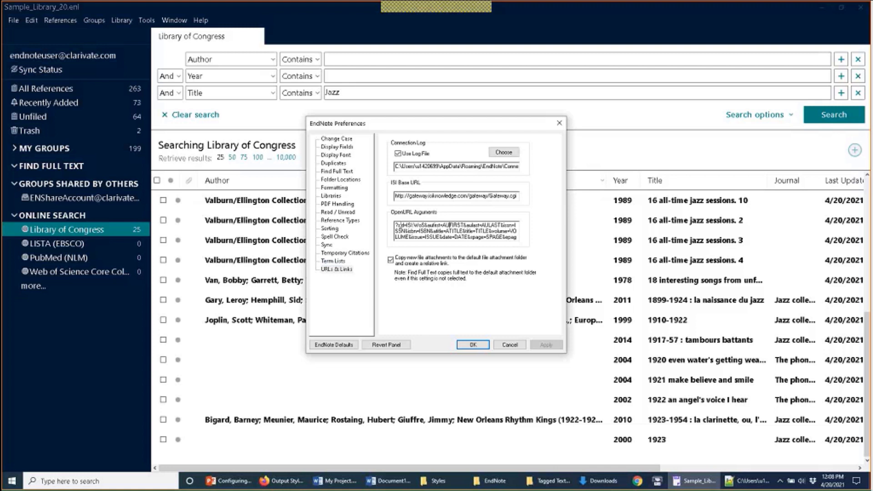
Step: Select the full OpenURL Arguments text for review, then close Preferences with OK
click(399, 225)
drag(395, 225, 437, 260)
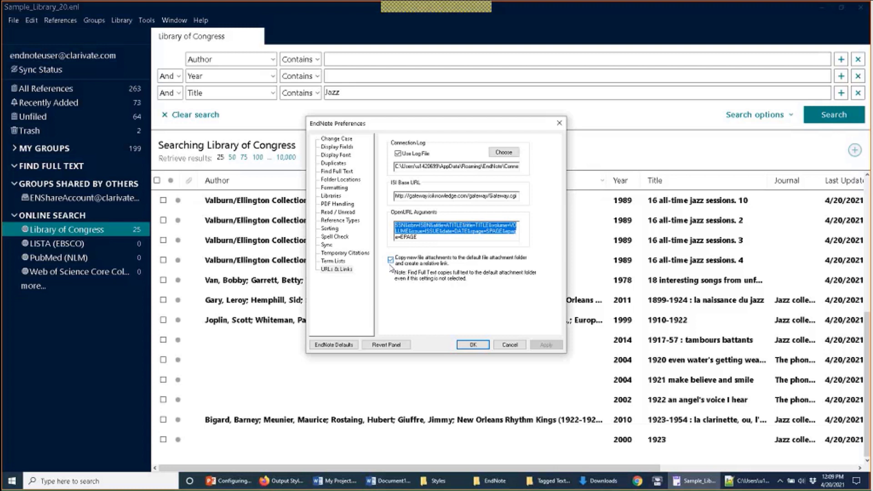
click(473, 345)
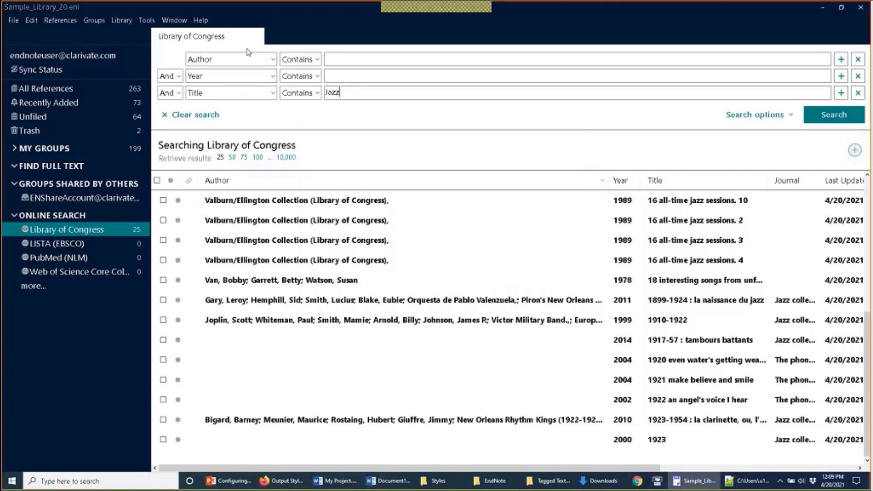
Step: Open Terms and links example.enl from the Desktop and close the Sample_Library_20 window
click(14, 21)
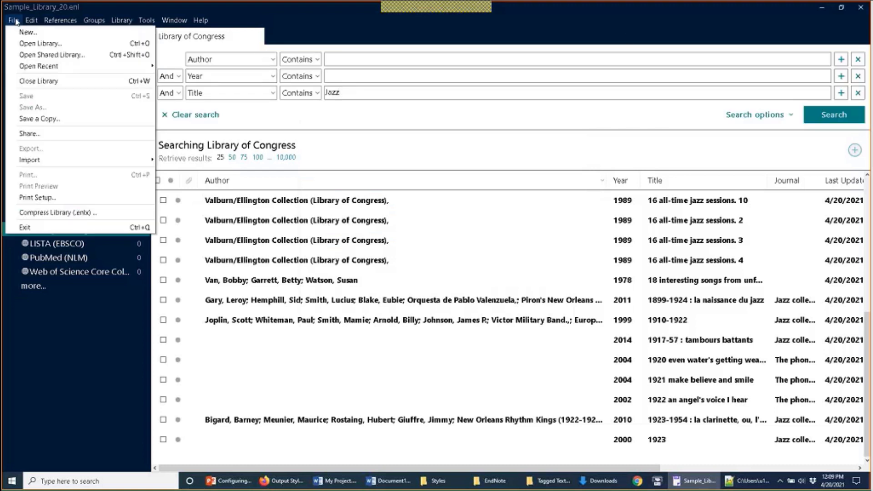
click(36, 43)
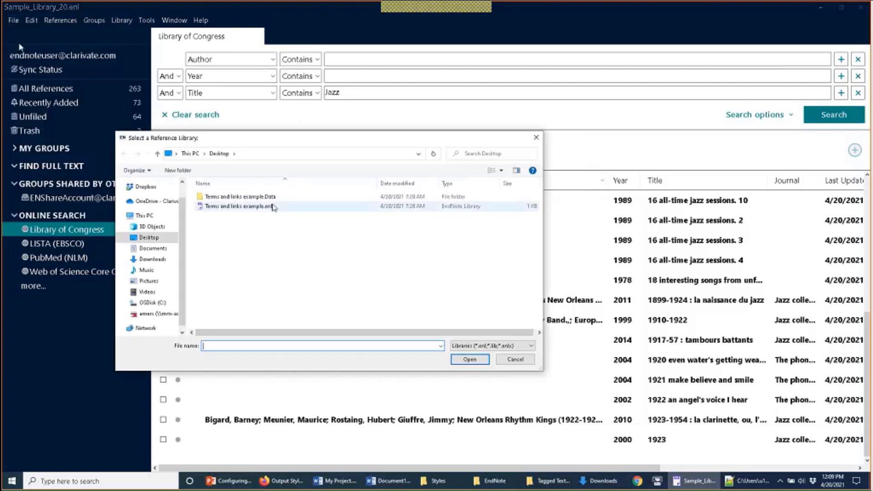
double_click(274, 207)
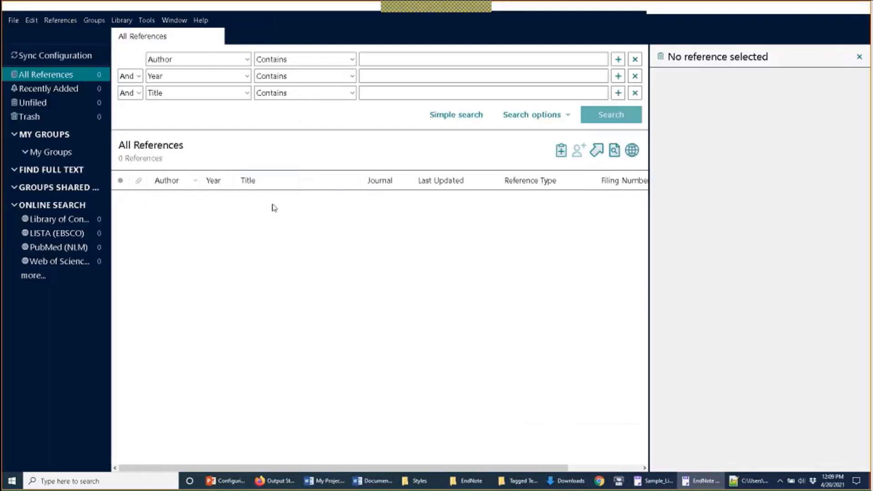
click(655, 481)
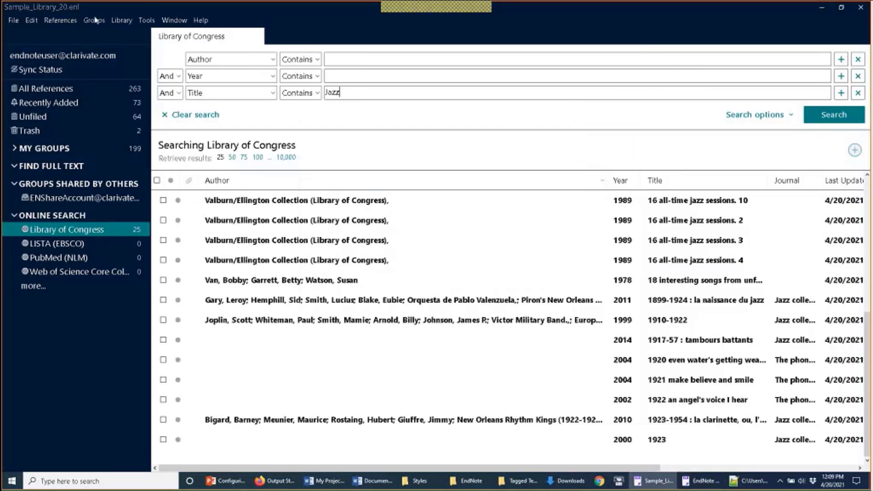
click(866, 8)
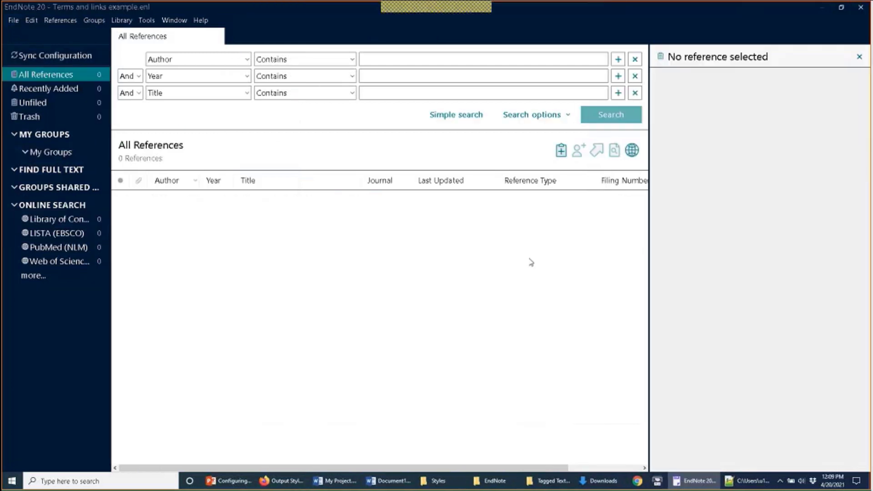
Step: Search PubMed (NLM) for titles containing Asthma and dismiss the unknown database error
click(70, 248)
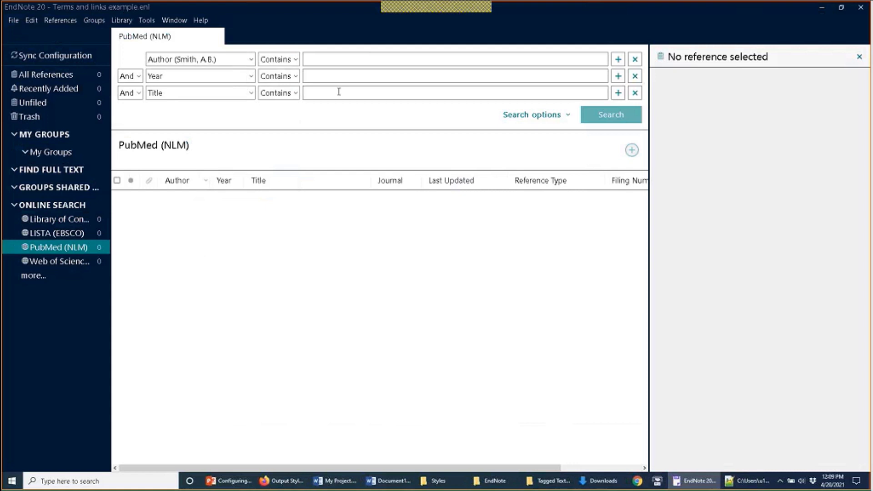
text(Asthma)
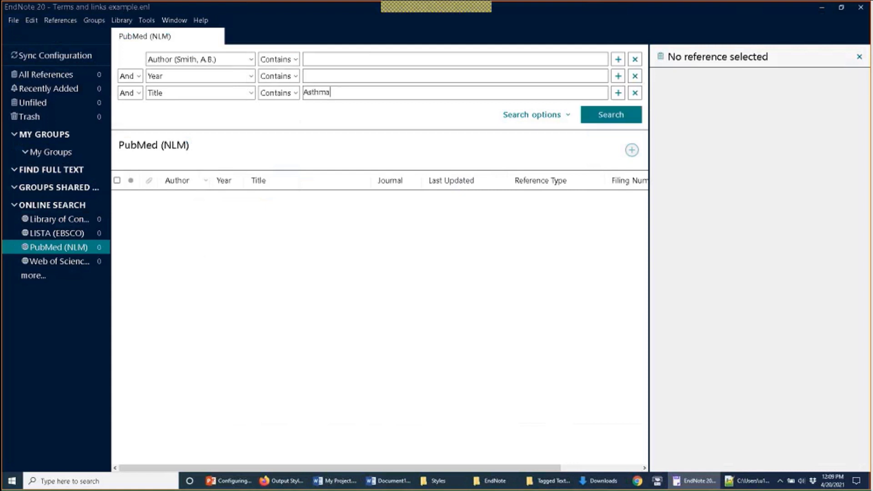
key(Return)
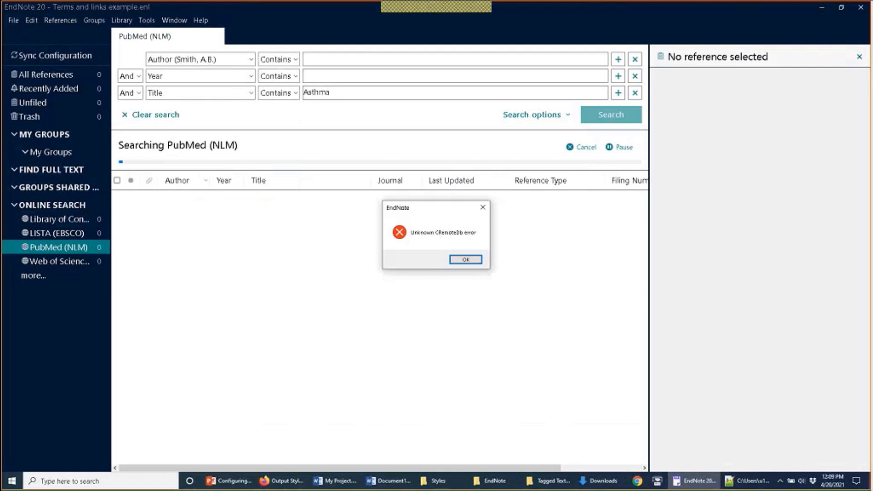
click(466, 260)
Step: Reselect PubMed, rerun the Asthma title search, and dismiss the same error again
click(96, 232)
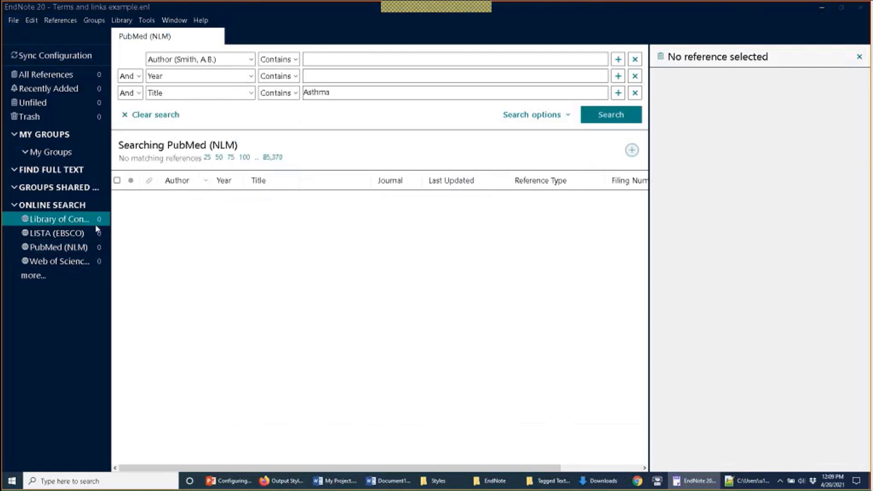
click(97, 246)
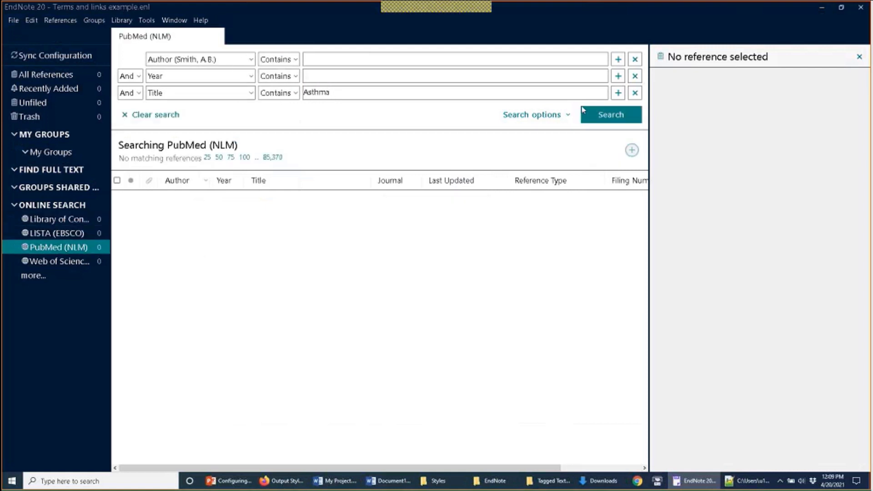
click(605, 115)
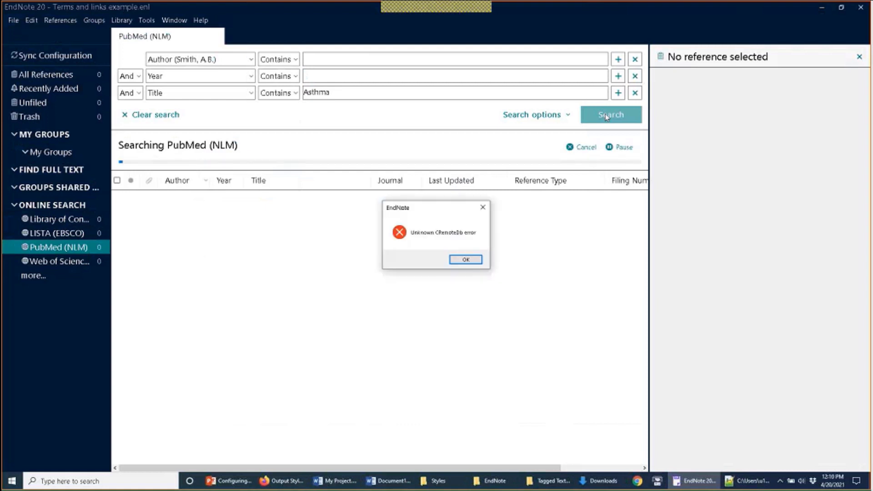
click(464, 258)
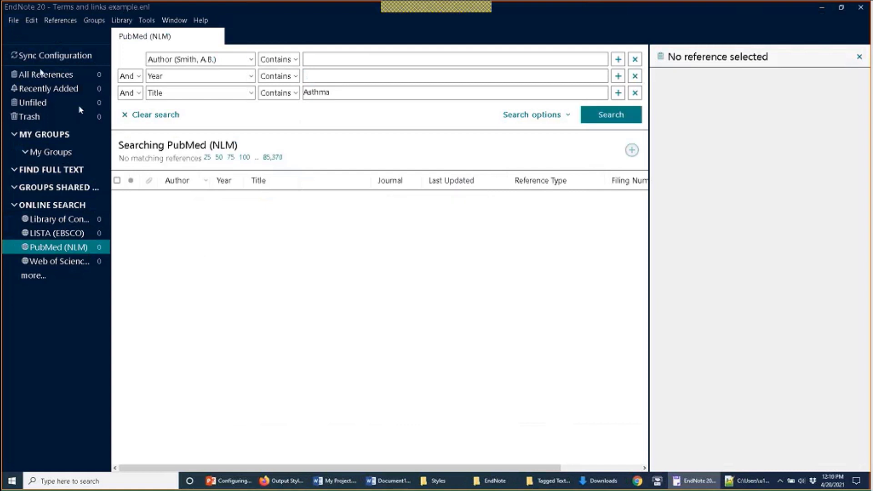
click(13, 21)
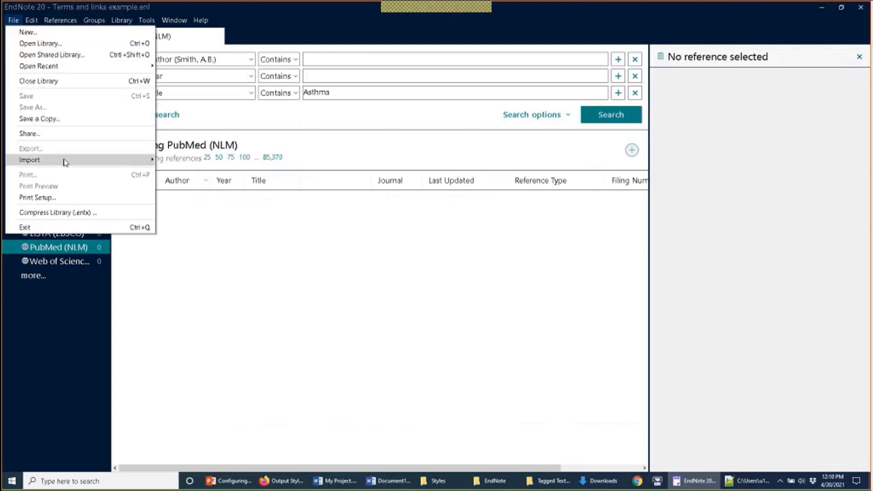
Step: Import RIS export file.txt from Downloads\Tagged Text File Examples using the Reference Manager (RIS) format
click(164, 160)
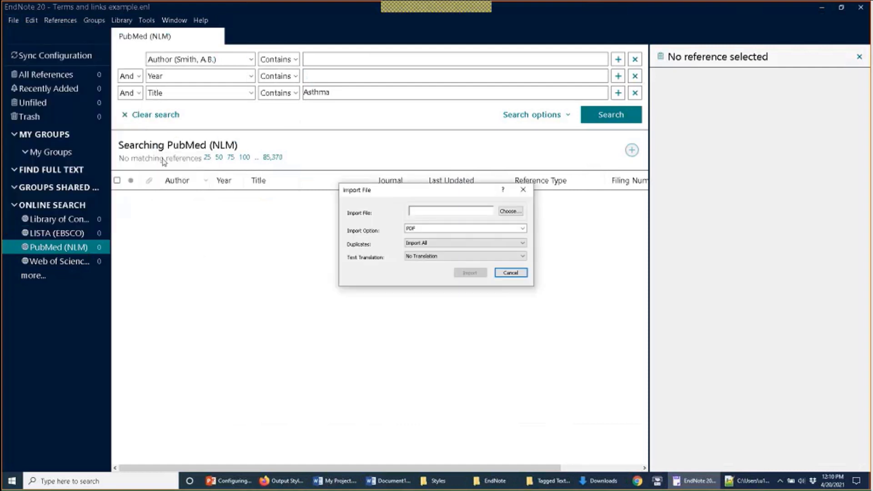
click(510, 211)
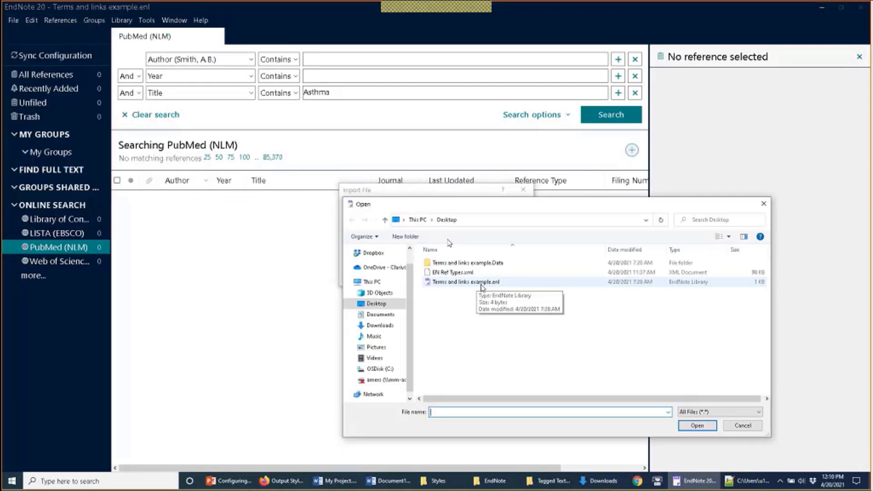
click(380, 314)
click(390, 326)
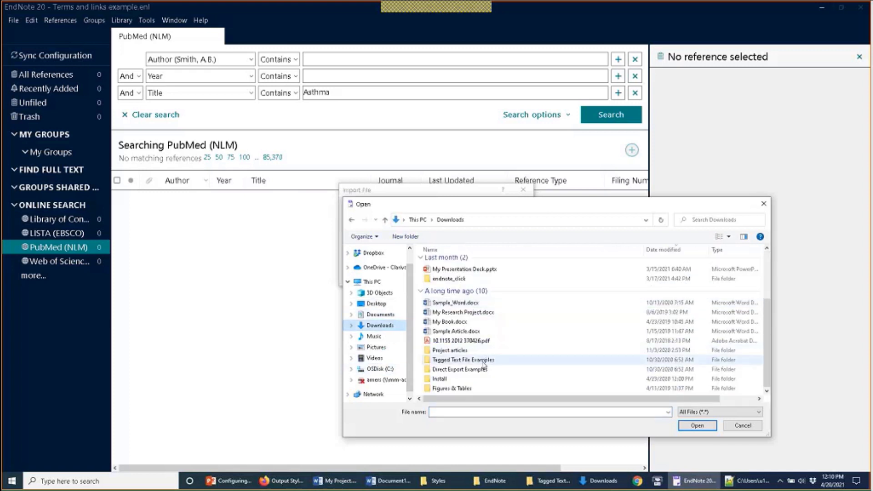
click(484, 361)
double_click(484, 361)
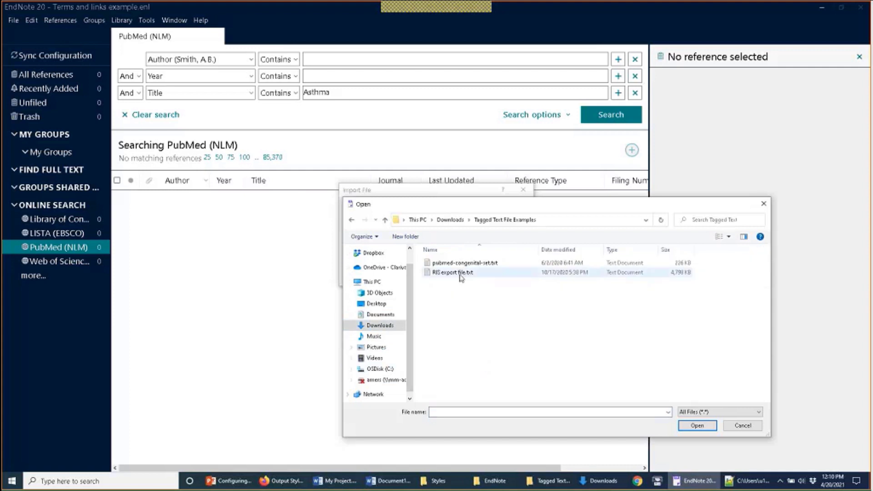
double_click(466, 272)
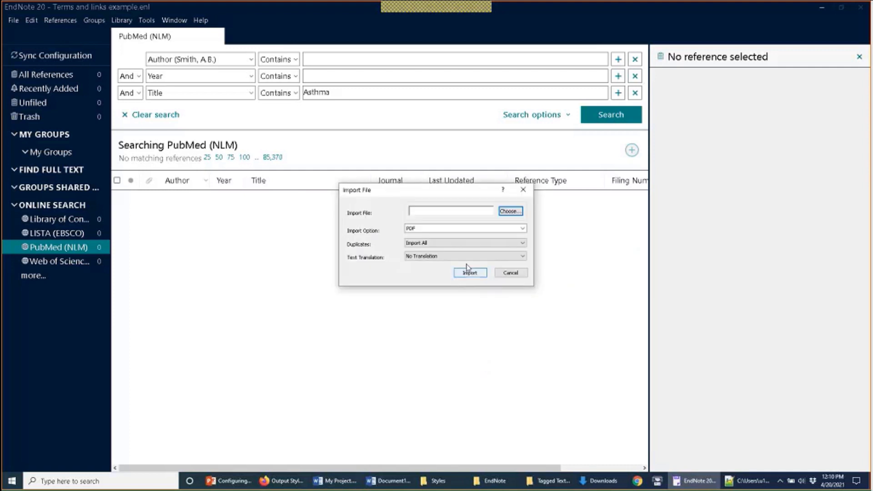
click(465, 229)
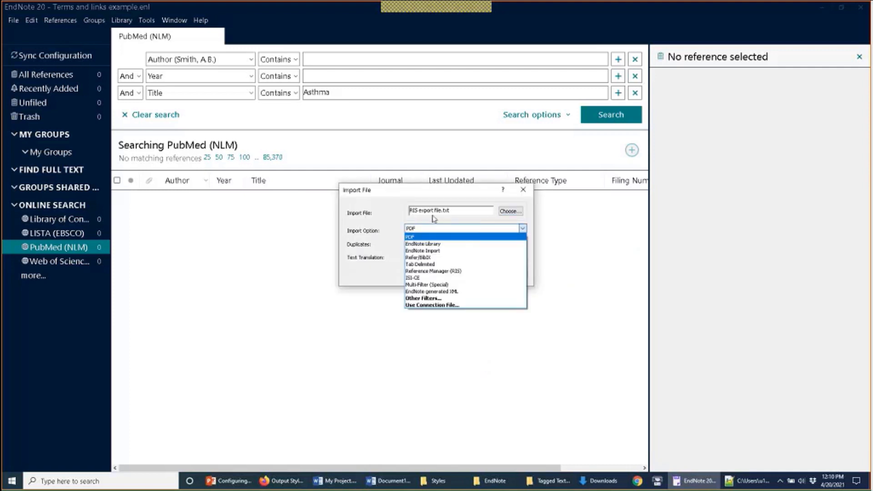
click(453, 272)
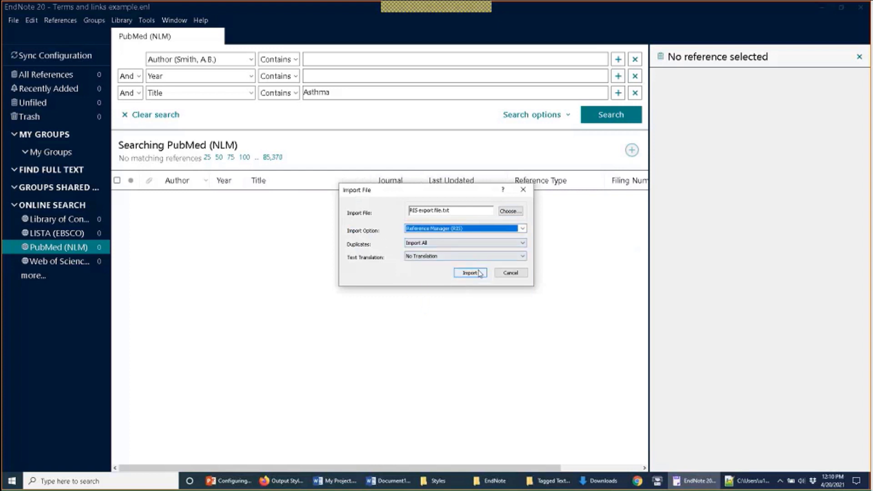
click(470, 273)
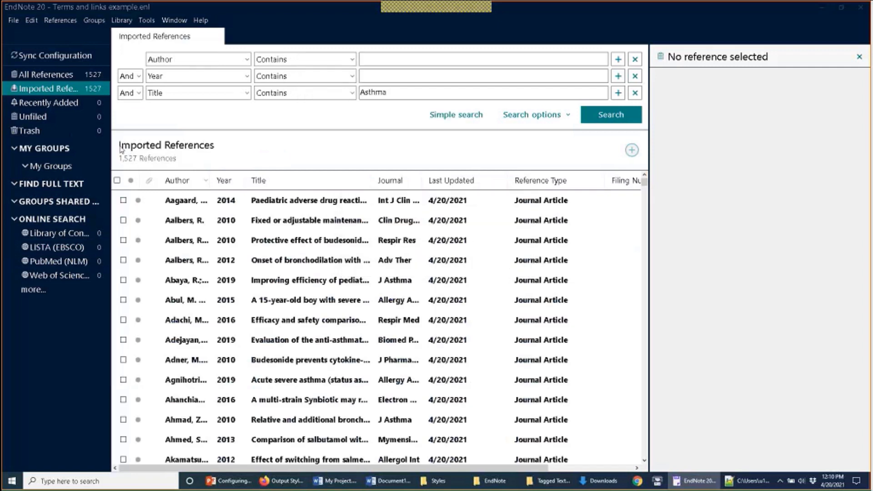
Step: Attach 10.1155 2012 370426.pdf from Downloads to the Aalbers 2010 reference, then minimise EndNote
click(49, 73)
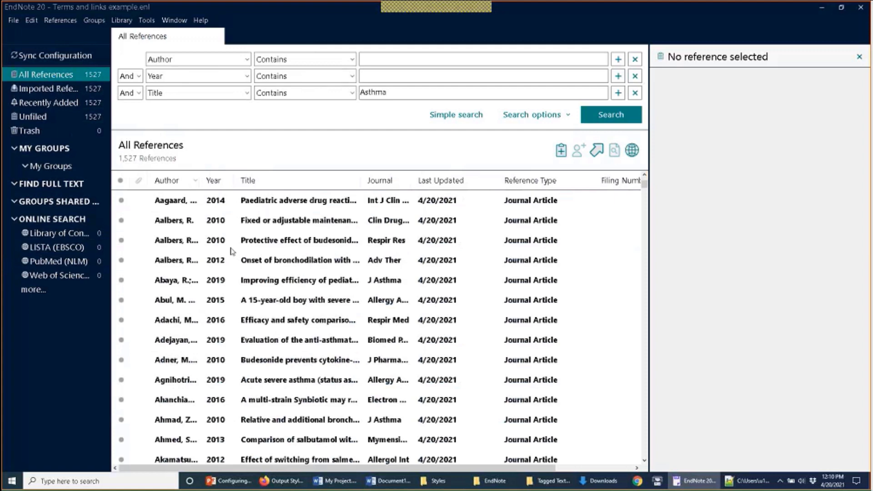
click(200, 221)
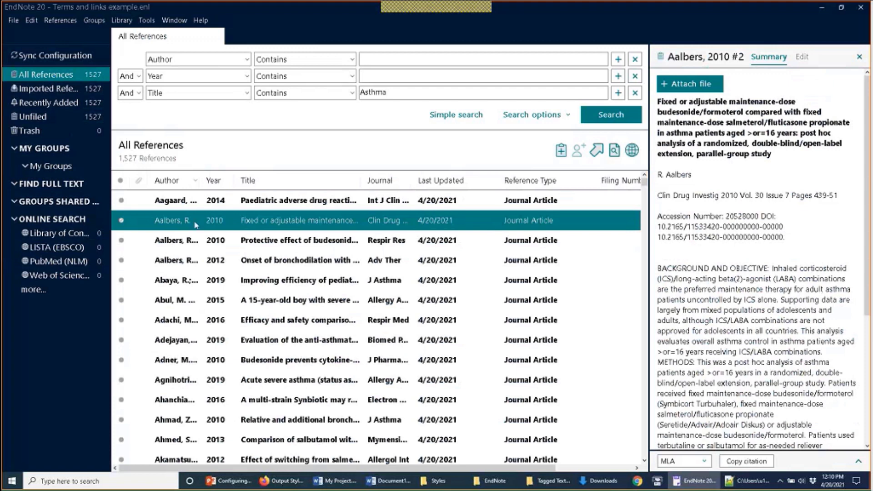
click(700, 89)
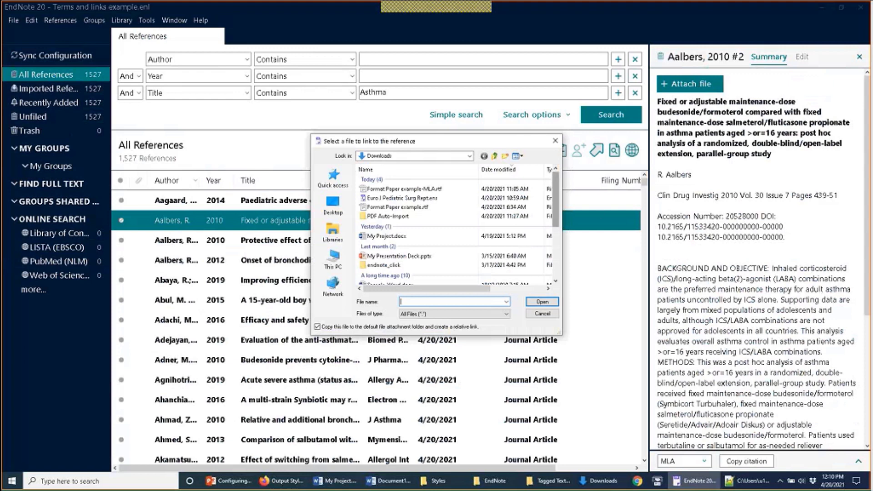
drag(556, 215, 561, 254)
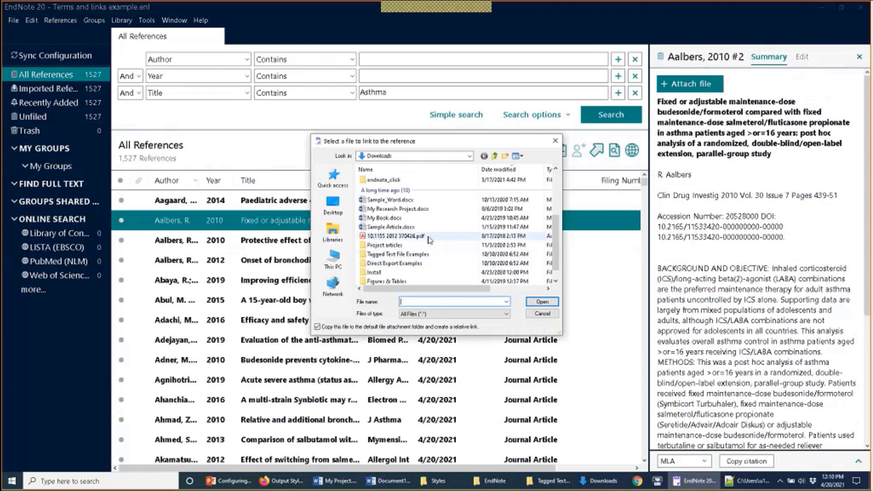
click(428, 237)
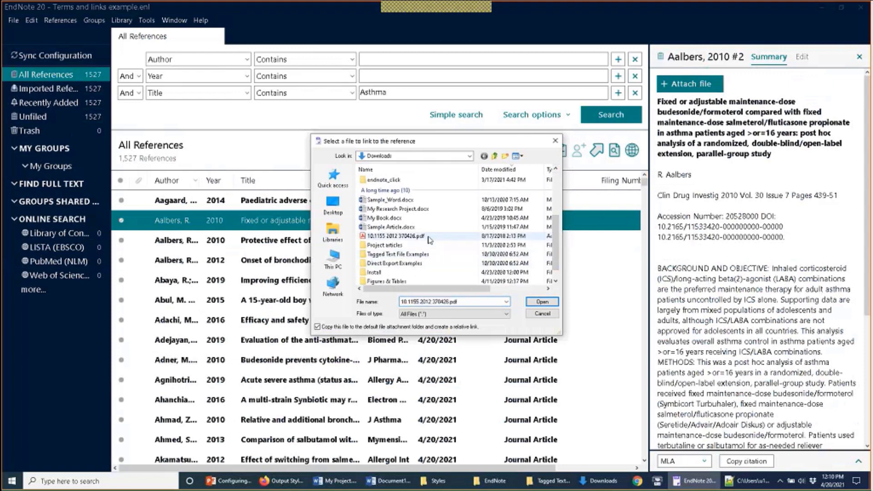
click(531, 302)
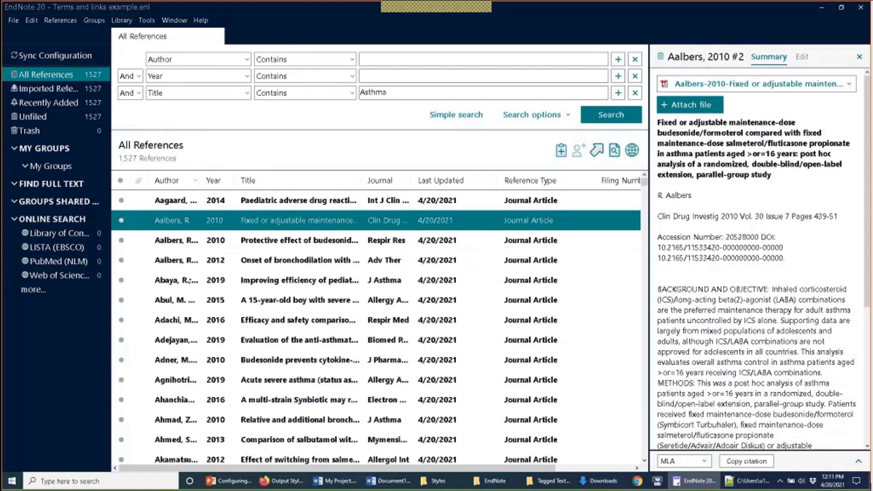
click(695, 481)
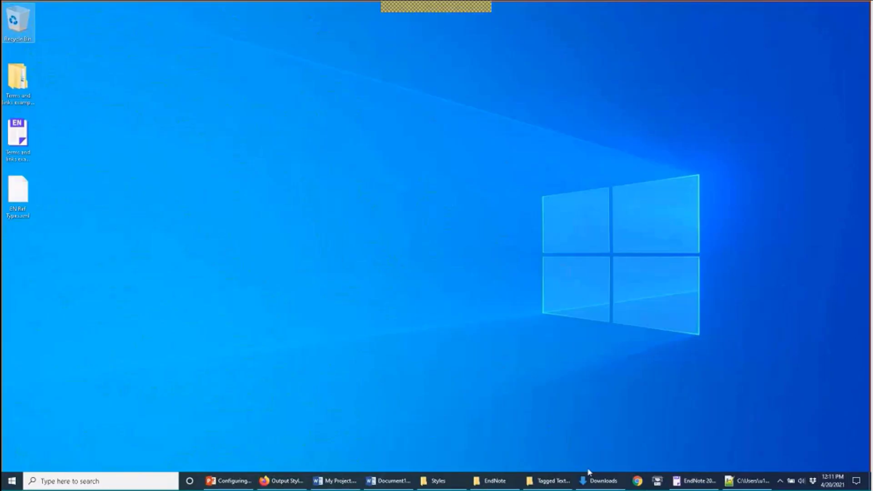
Step: Check the source PDF in Downloads, open the library's data folder, and arrange the desktop icons
click(601, 481)
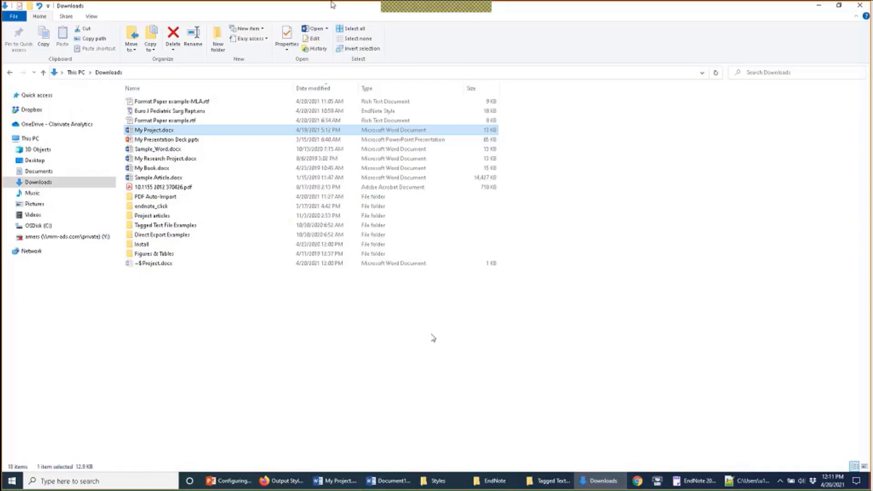
key(super+Down)
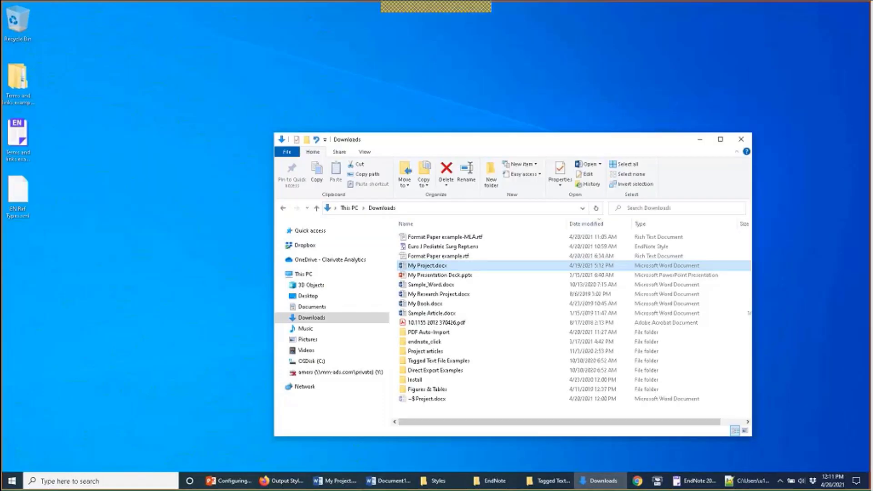
click(462, 326)
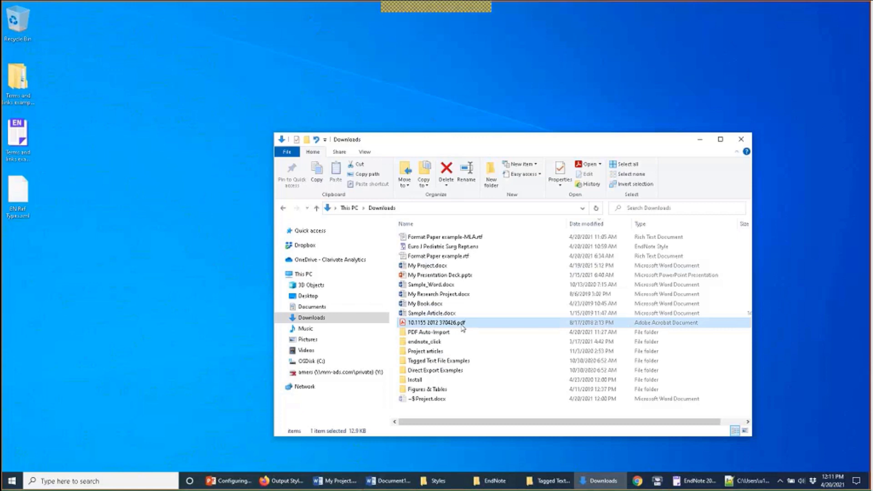
click(25, 90)
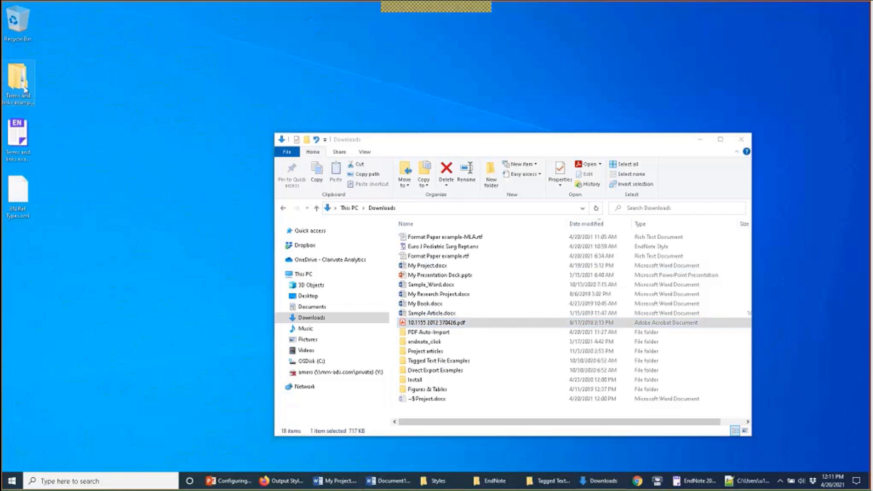
double_click(25, 90)
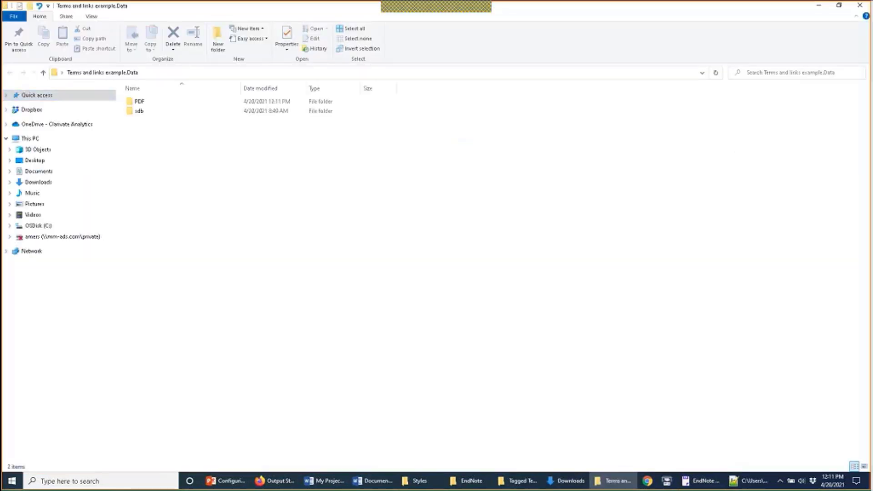
key(super+Down)
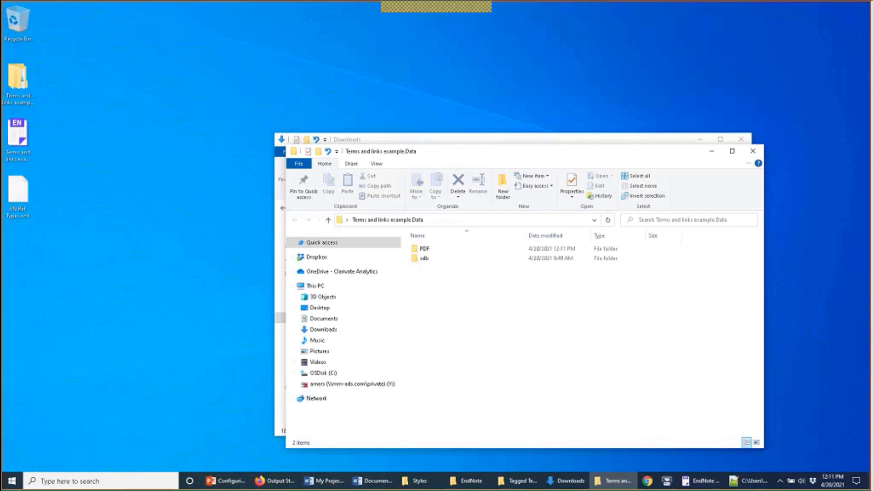
drag(18, 135, 64, 93)
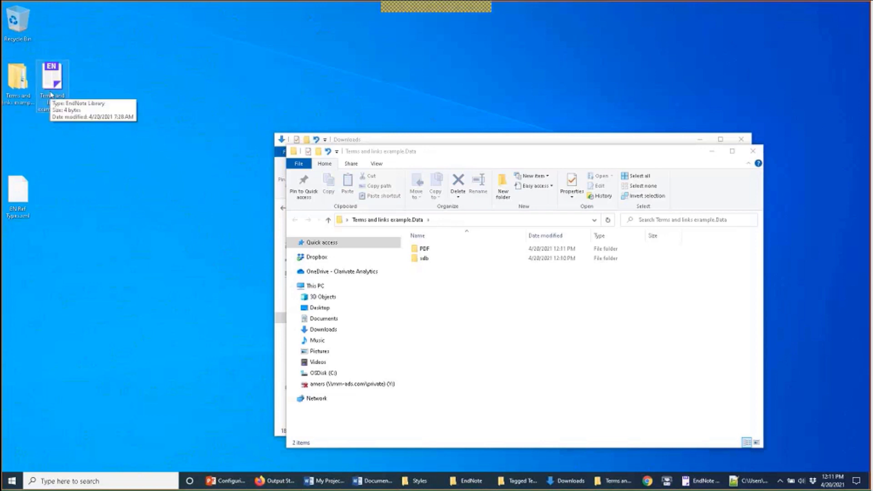
click(16, 87)
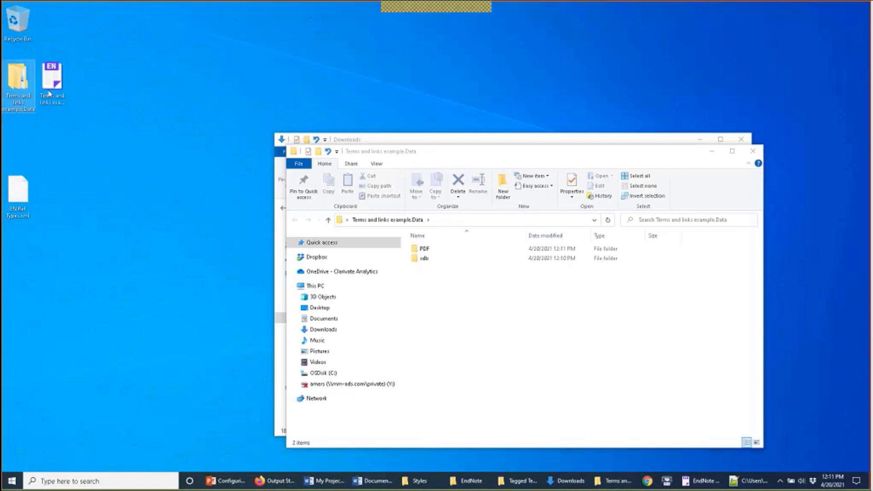
double_click(427, 253)
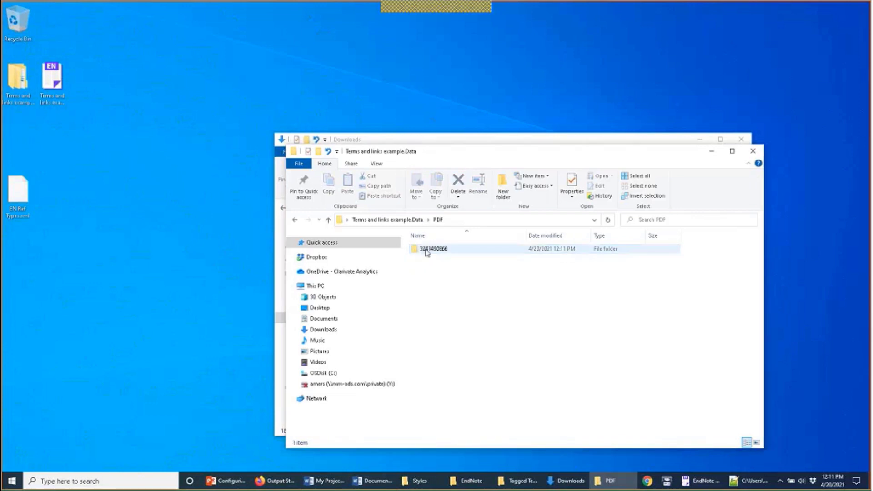
key(BackSpace)
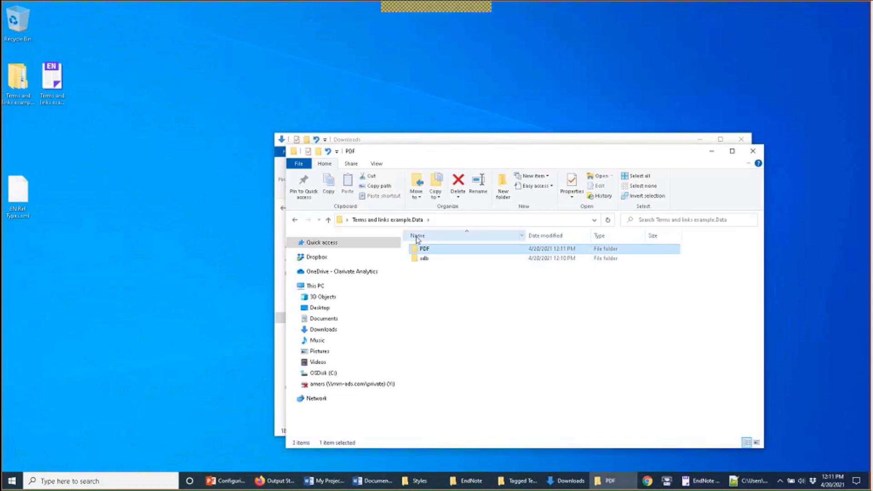
double_click(428, 249)
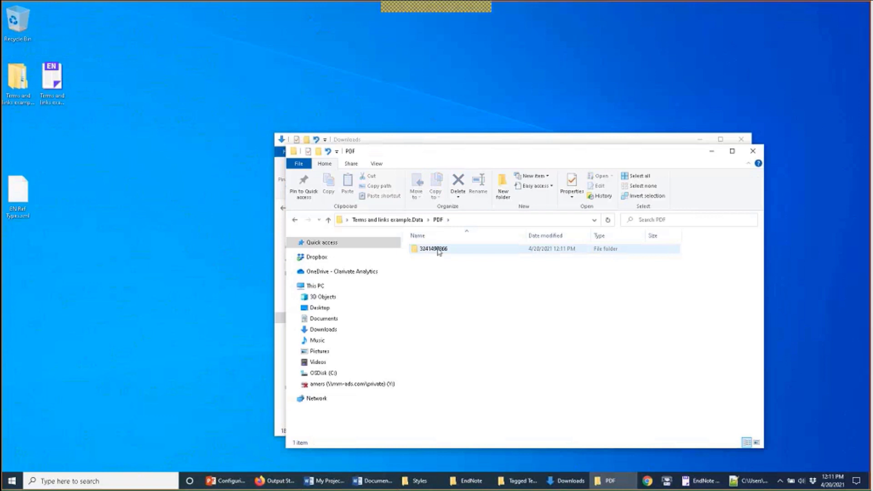
double_click(438, 249)
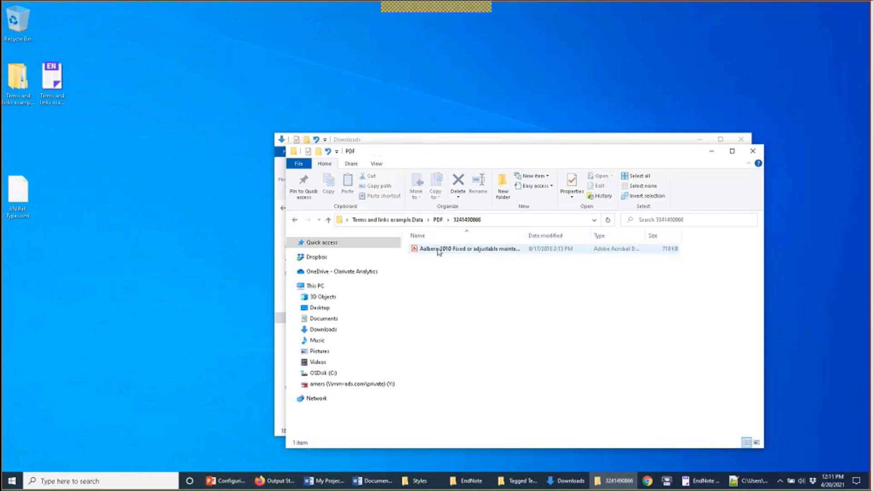
double_click(525, 233)
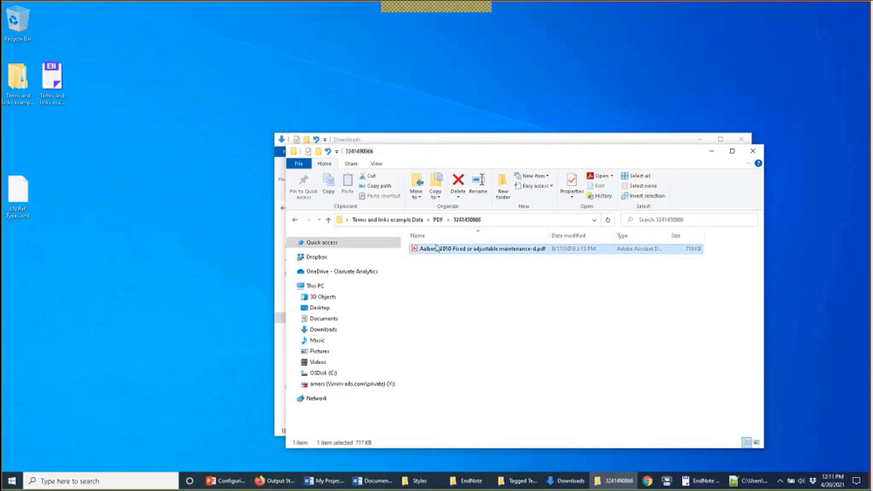
click(755, 153)
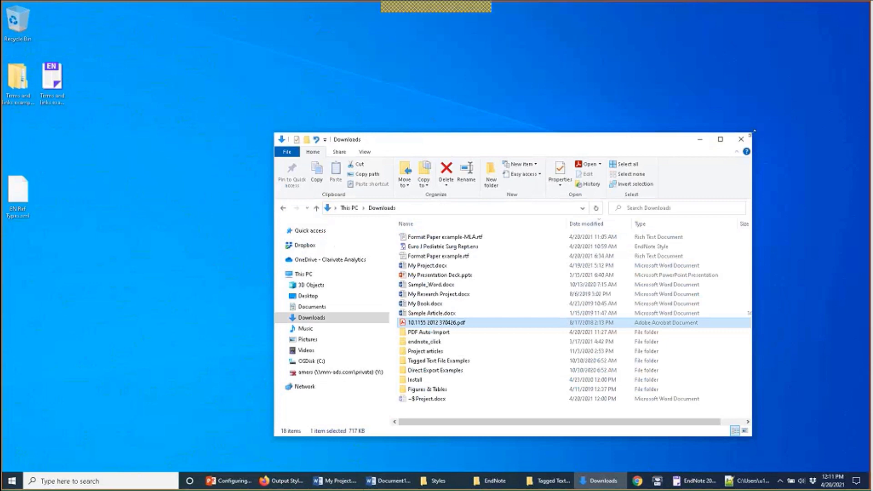
Step: In EndNote preferences, turn off copying new file attachments to the library folder
click(741, 139)
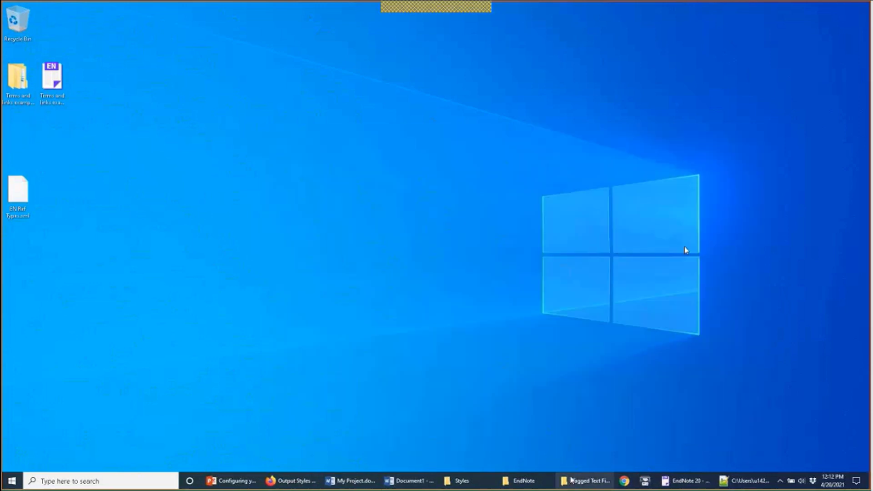
click(683, 480)
click(31, 20)
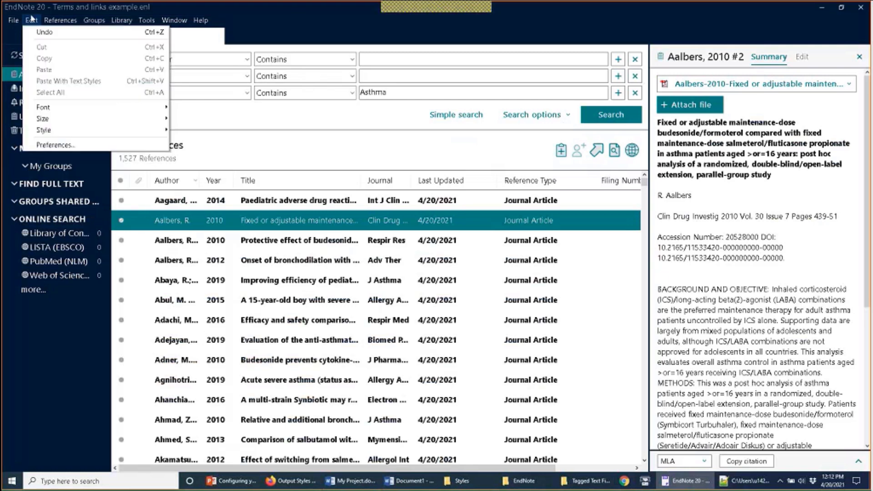
click(55, 145)
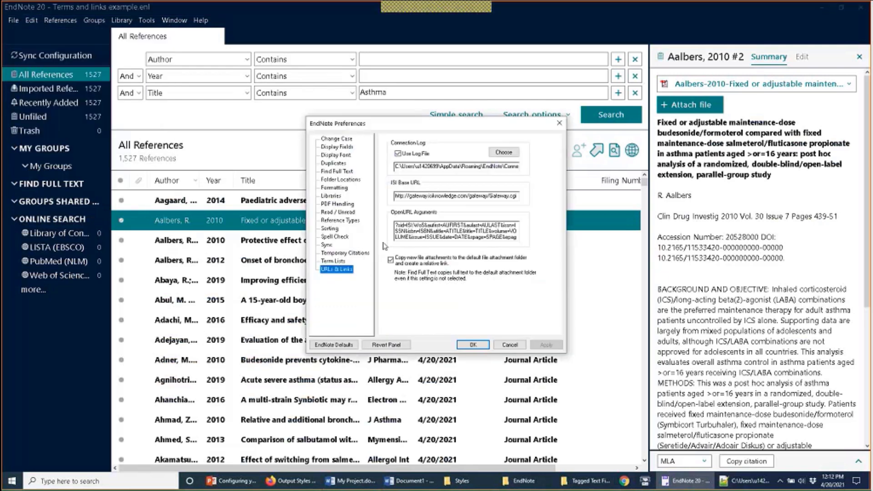
click(398, 262)
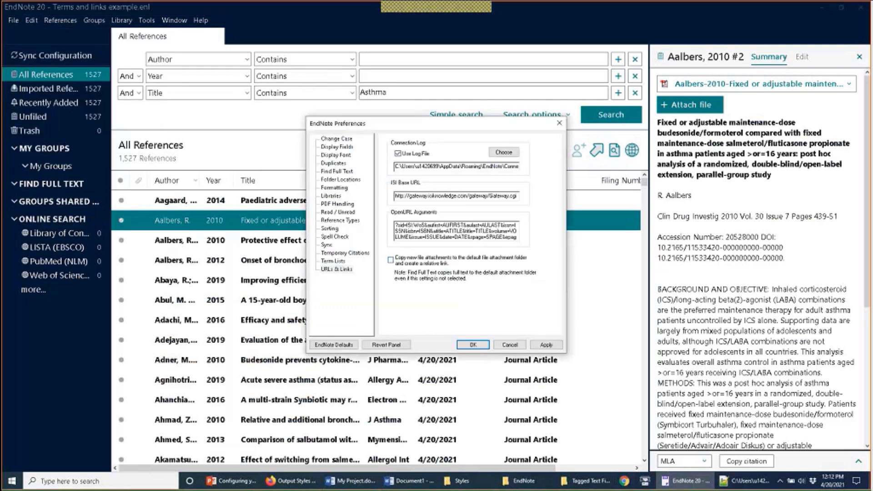
click(486, 347)
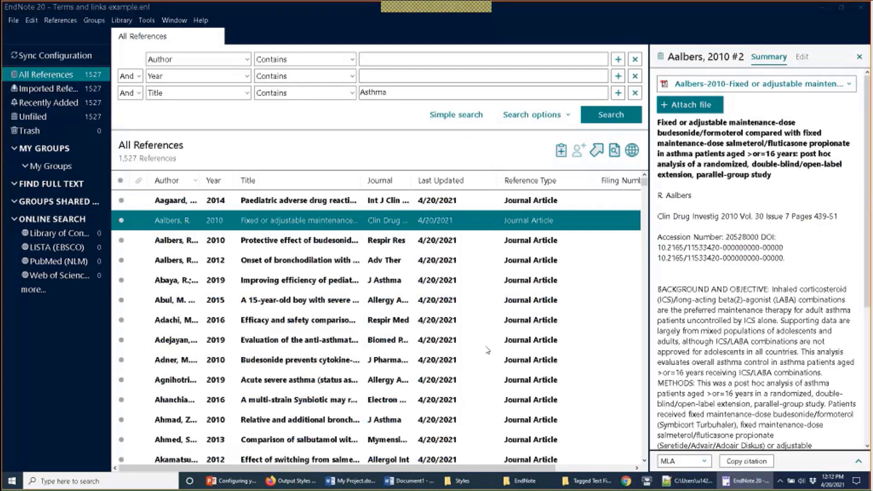
Step: Link 878-5153-1-PB.pdf from Project articles\Jazz to the Abul 2015 reference and save it
click(295, 258)
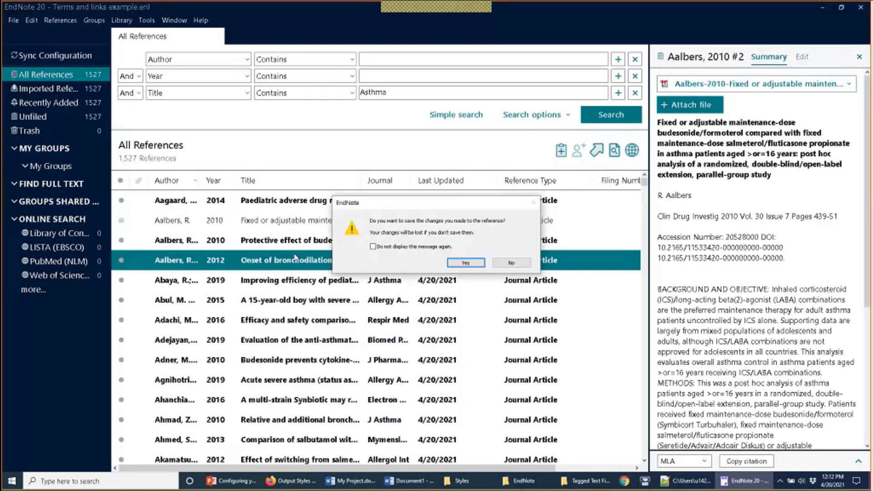
click(466, 264)
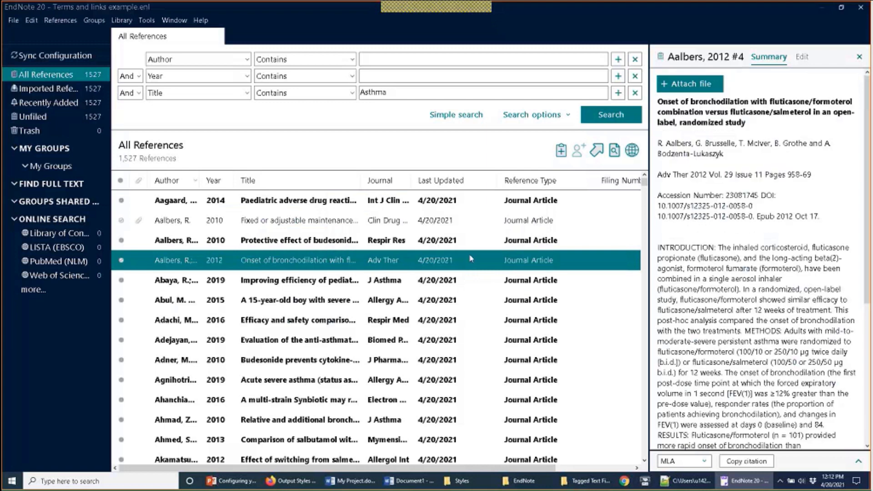
click(261, 303)
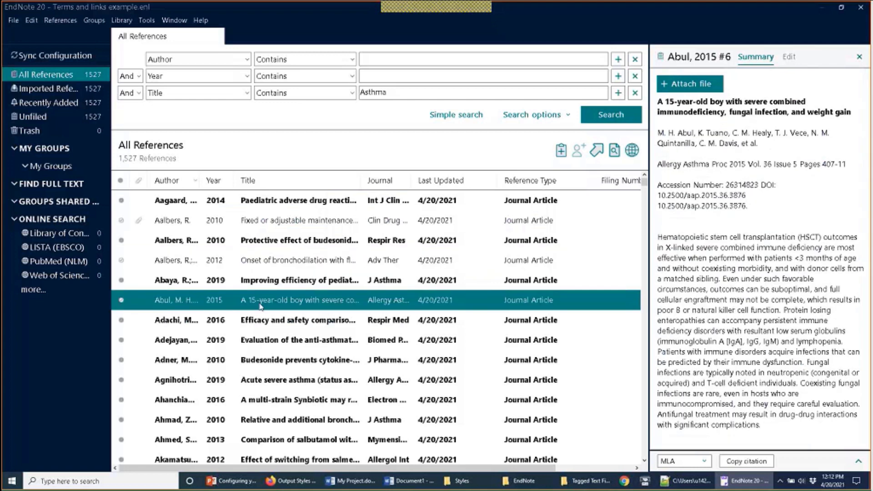
click(694, 84)
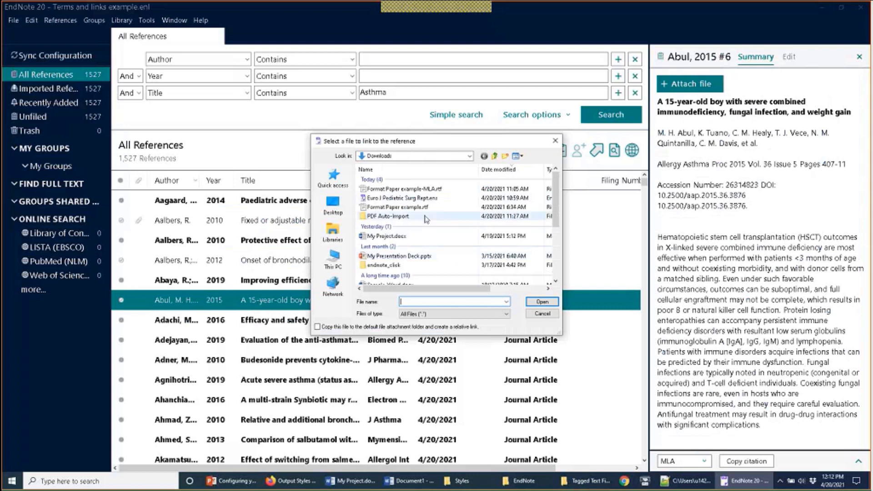
drag(555, 212, 553, 251)
double_click(430, 262)
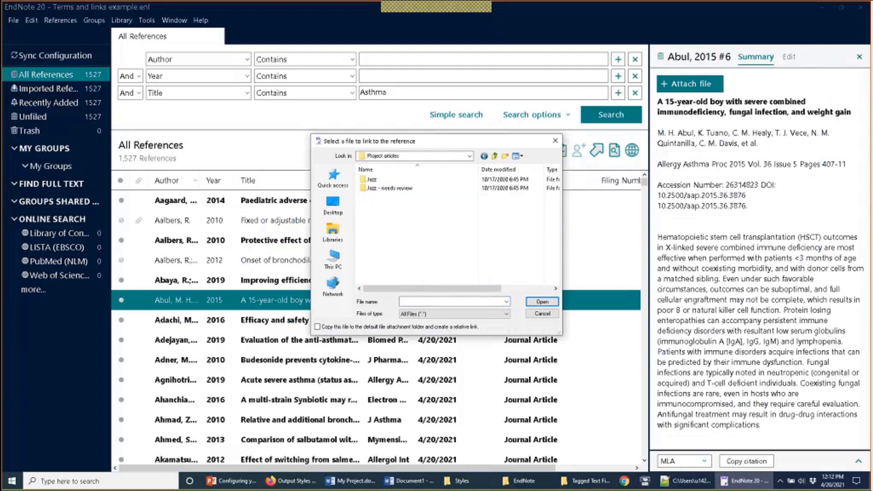
double_click(387, 179)
double_click(388, 197)
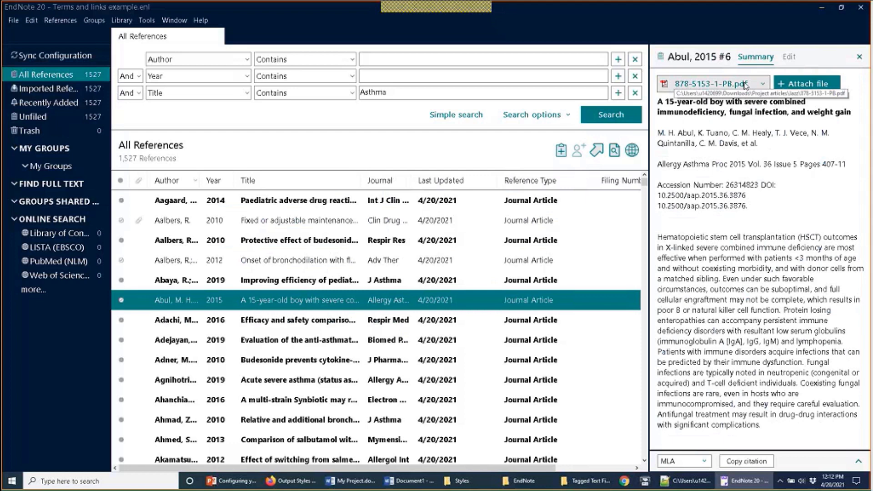
click(452, 280)
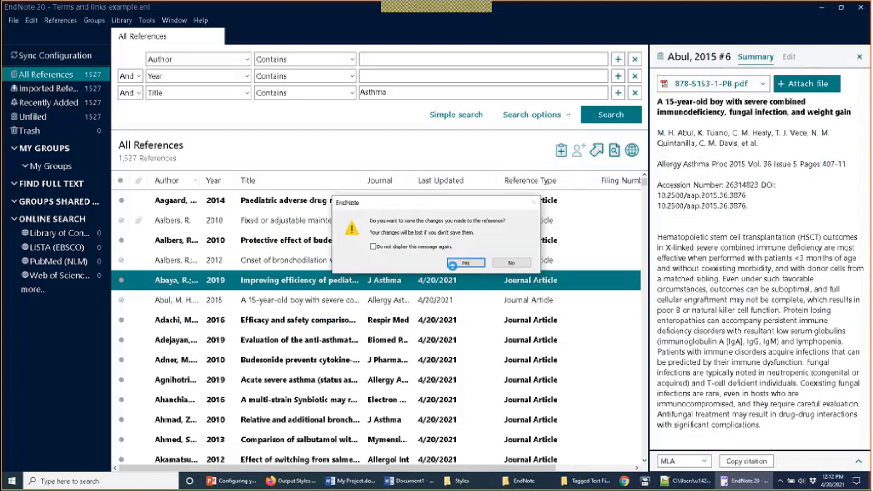
click(450, 261)
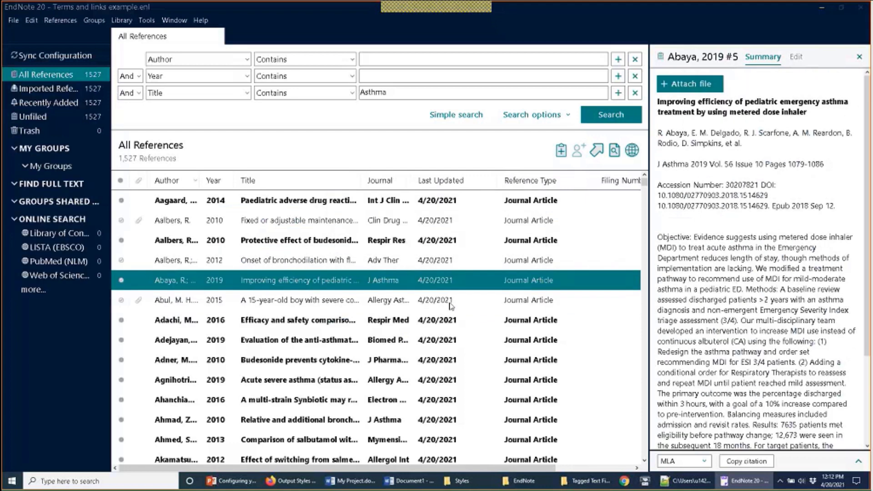
click(454, 302)
click(871, 482)
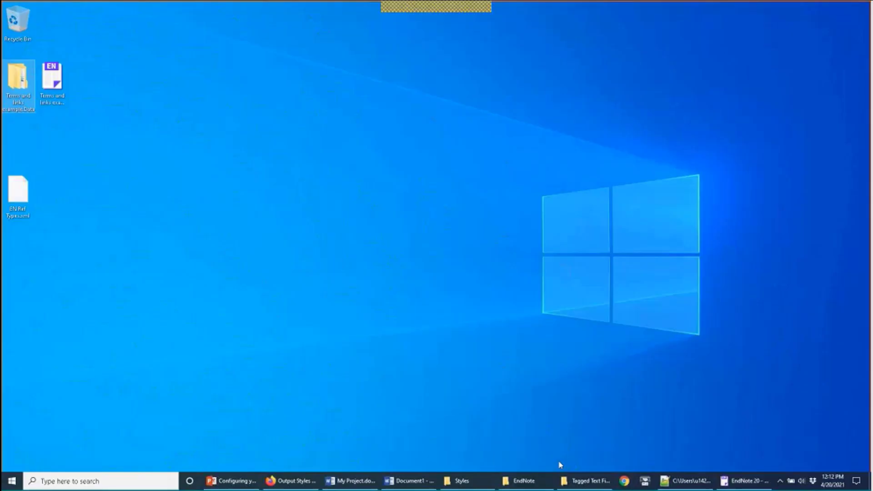
double_click(13, 90)
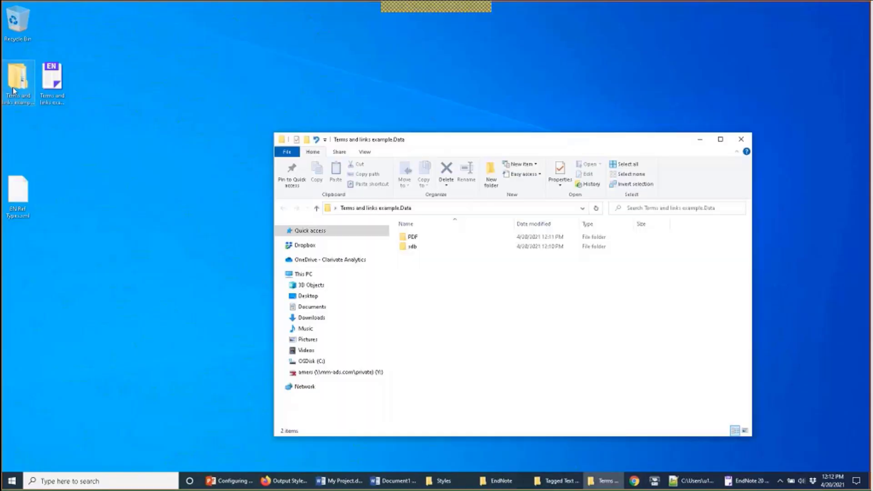
double_click(425, 238)
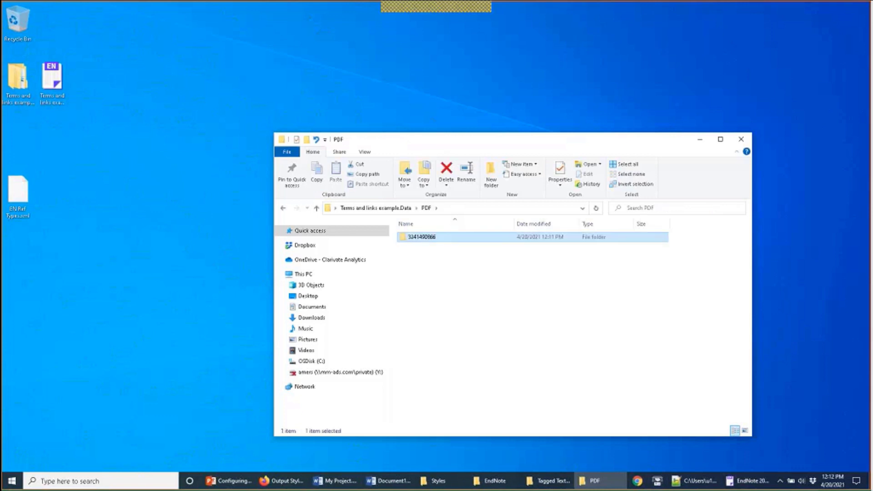
click(743, 482)
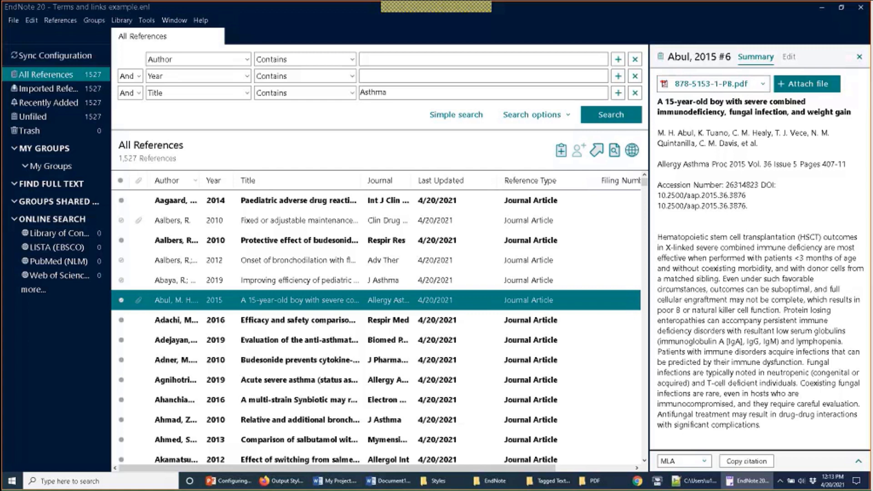
Step: Browse from the Styles folder through This PC to the OSDisk (C:) drive, then return to EndNote
click(438, 481)
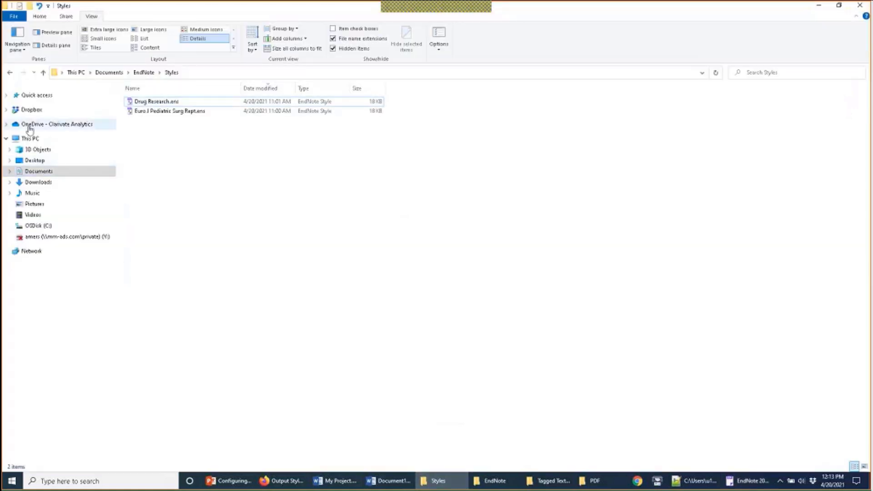
click(30, 137)
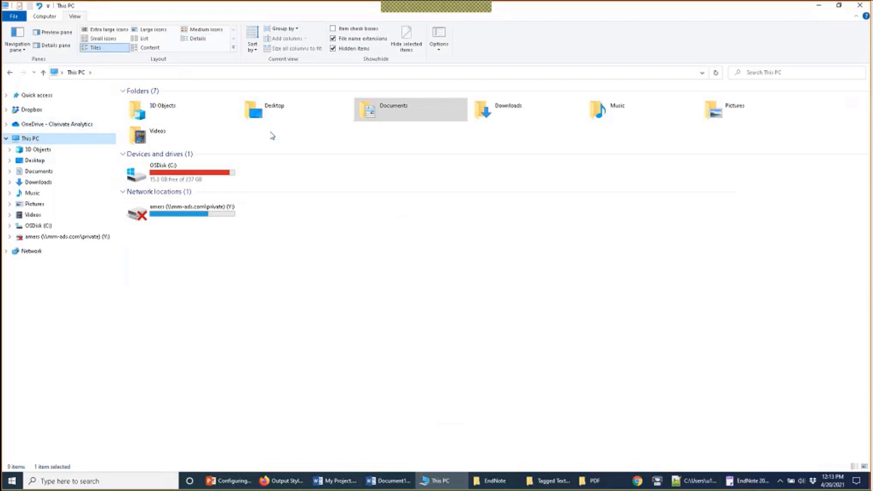
double_click(232, 177)
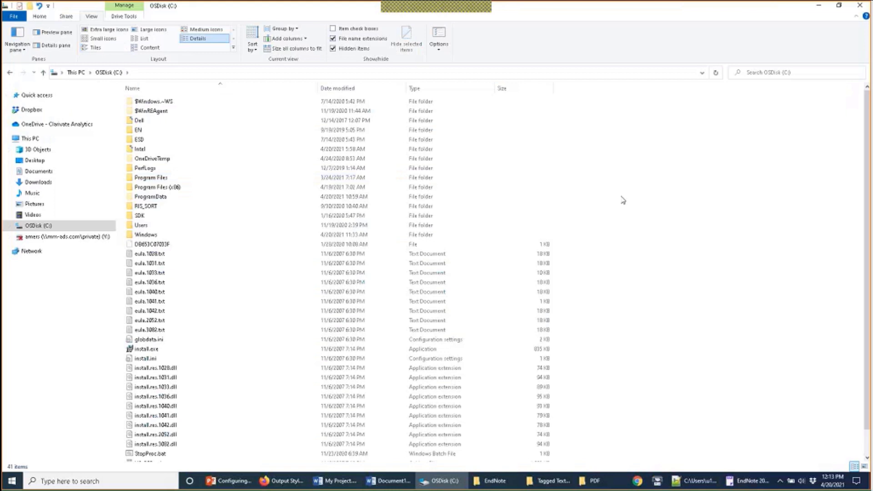
key(alt+Tab)
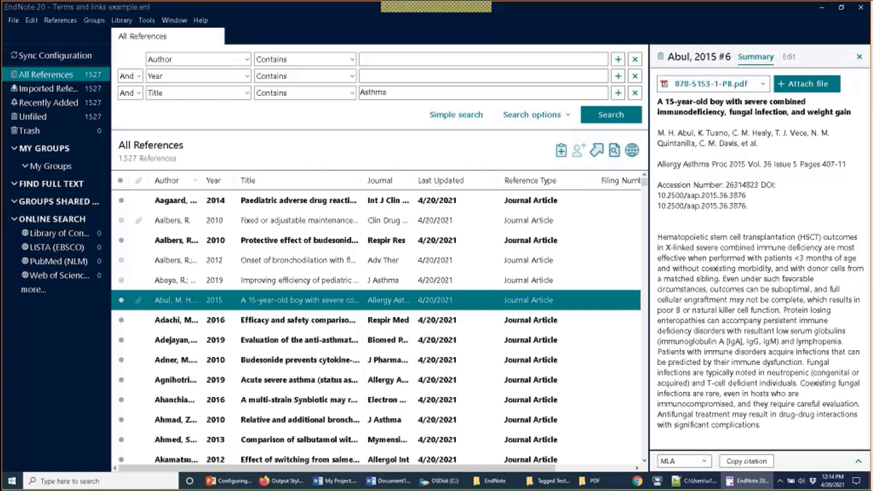
Step: Select the Aalbers 2010 reference and reopen the preferences to check the attachment-copy setting
click(330, 226)
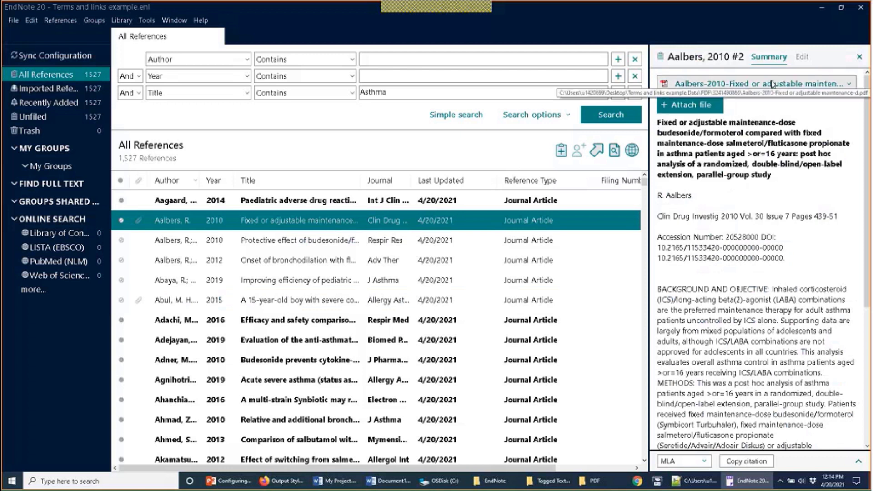
click(31, 20)
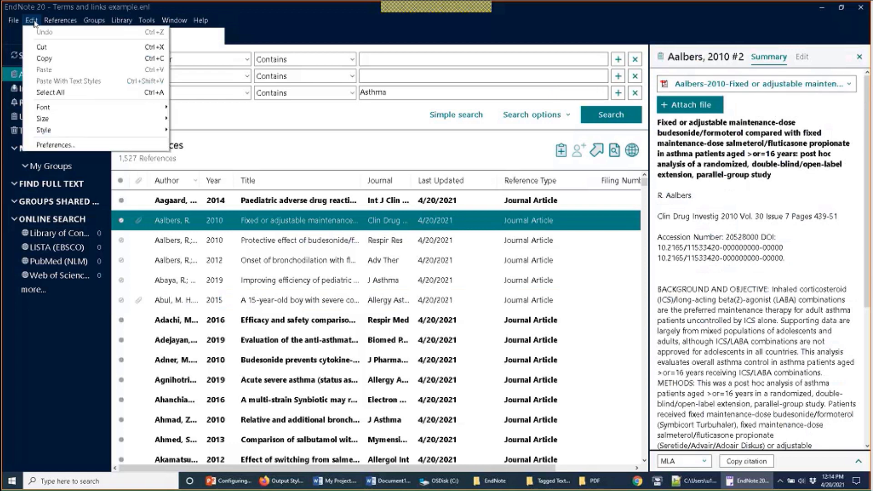
click(86, 146)
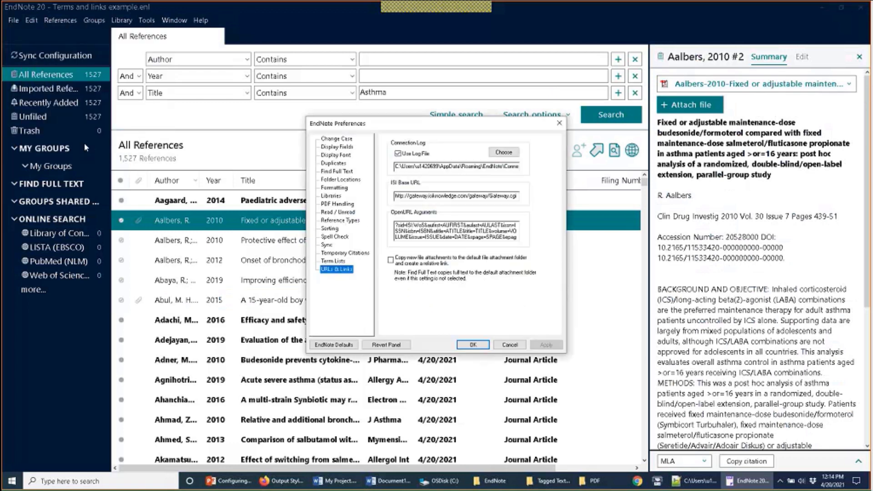